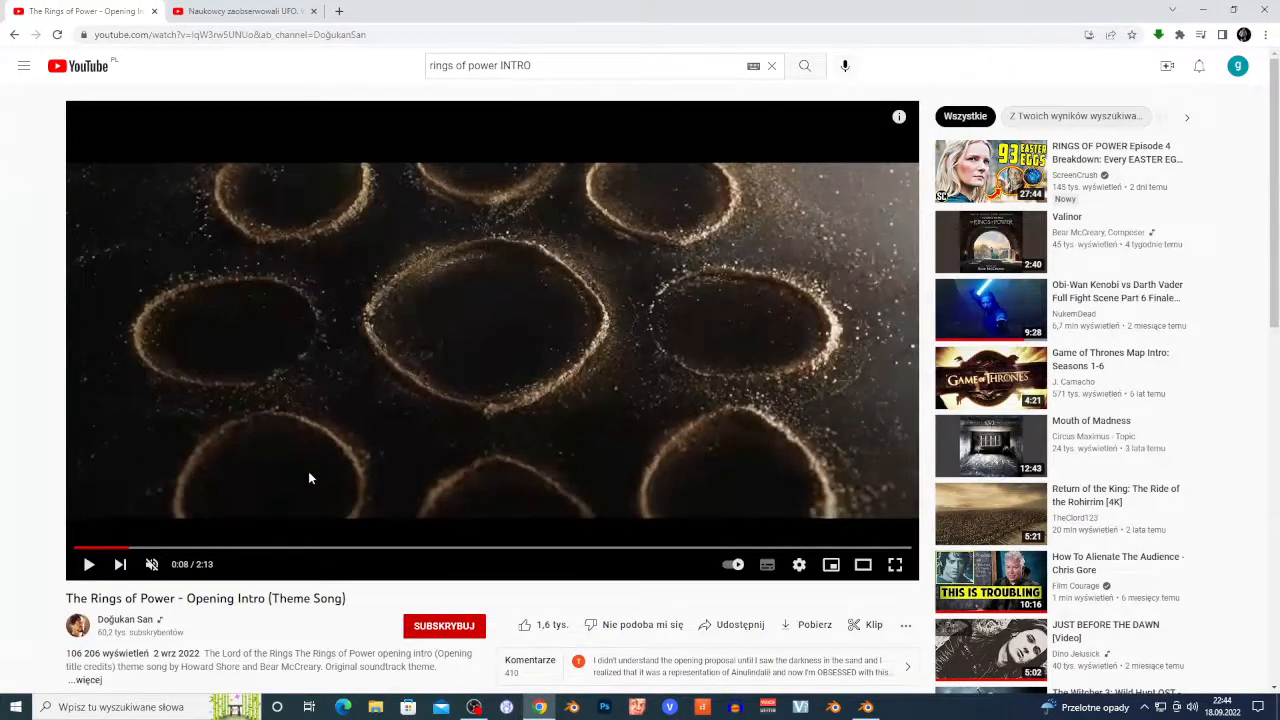
# Step: Examine the sand-ring patterns in the Rings of Power opening intro, leaving the video paused at 0:08
pyautogui.click(199, 444)
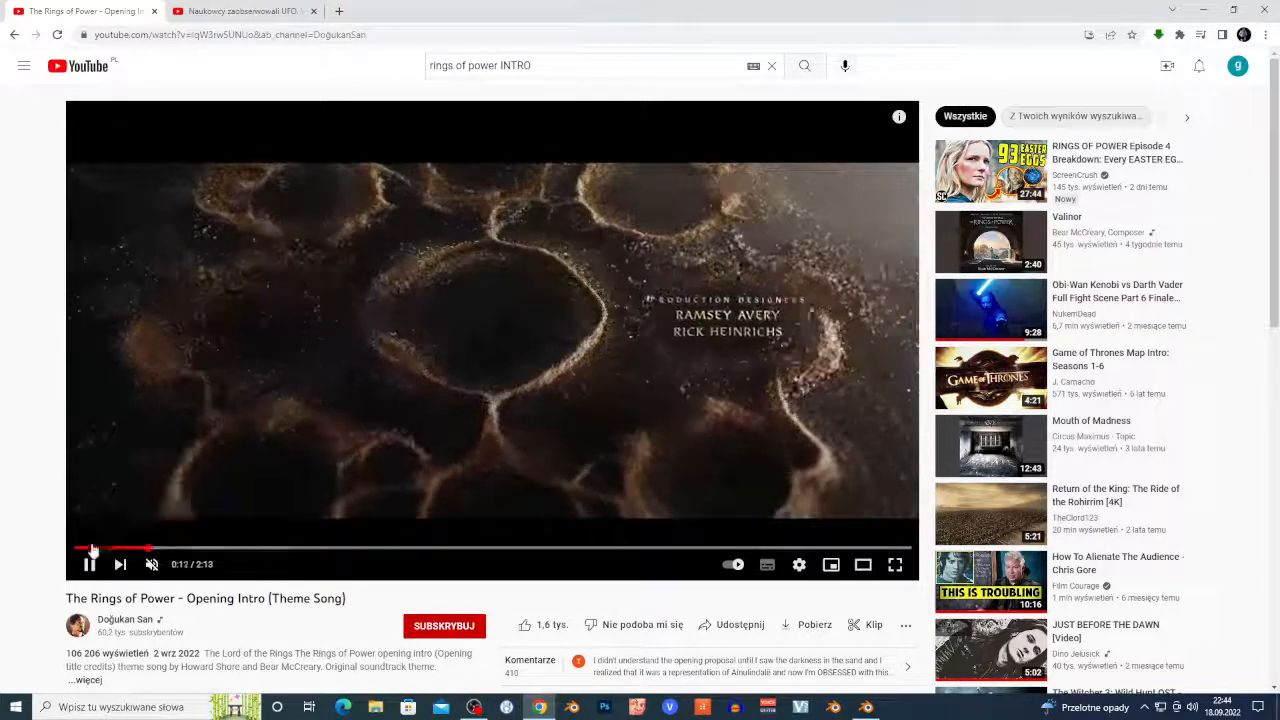
pyautogui.click(86, 549)
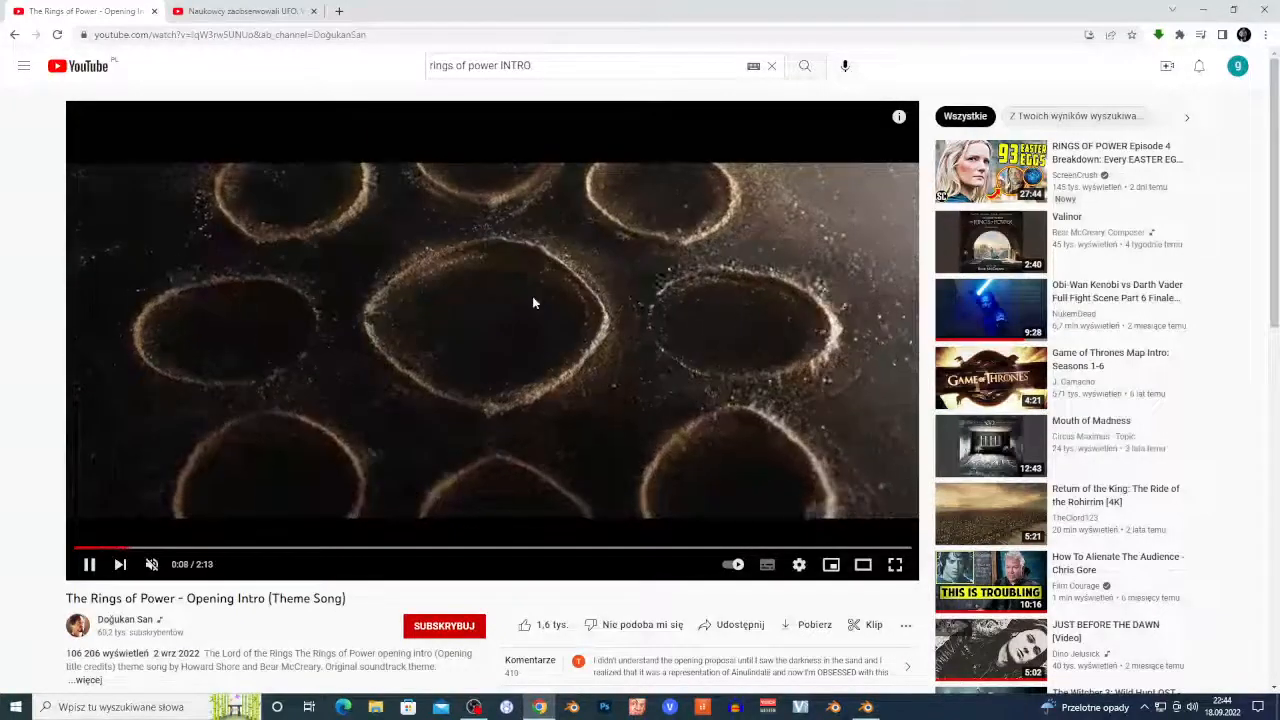
pyautogui.click(229, 206)
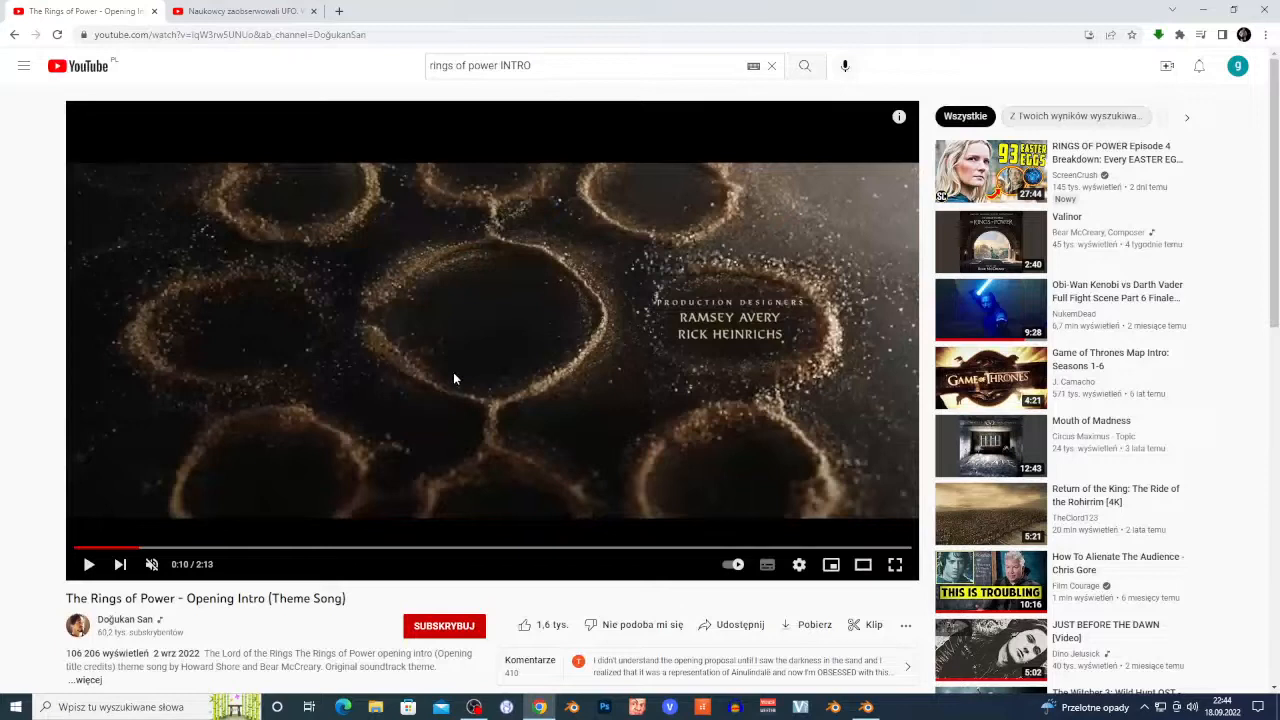
pyautogui.click(348, 396)
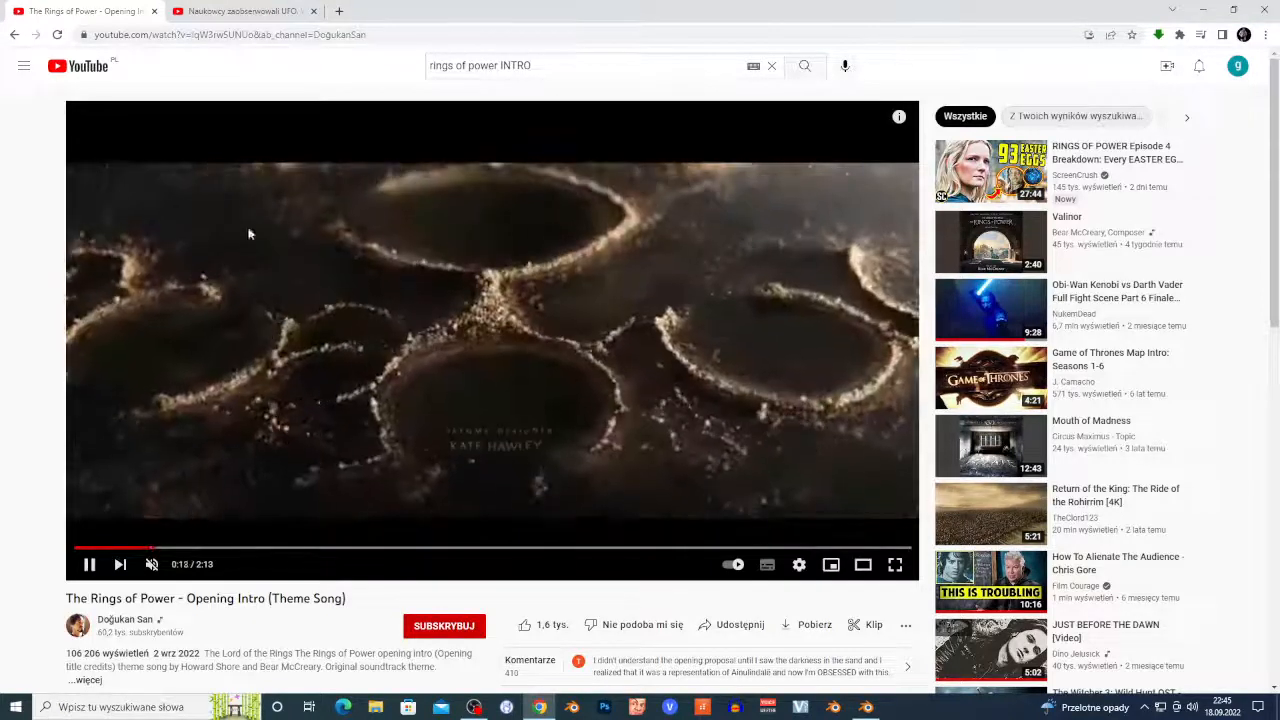
pyautogui.click(194, 549)
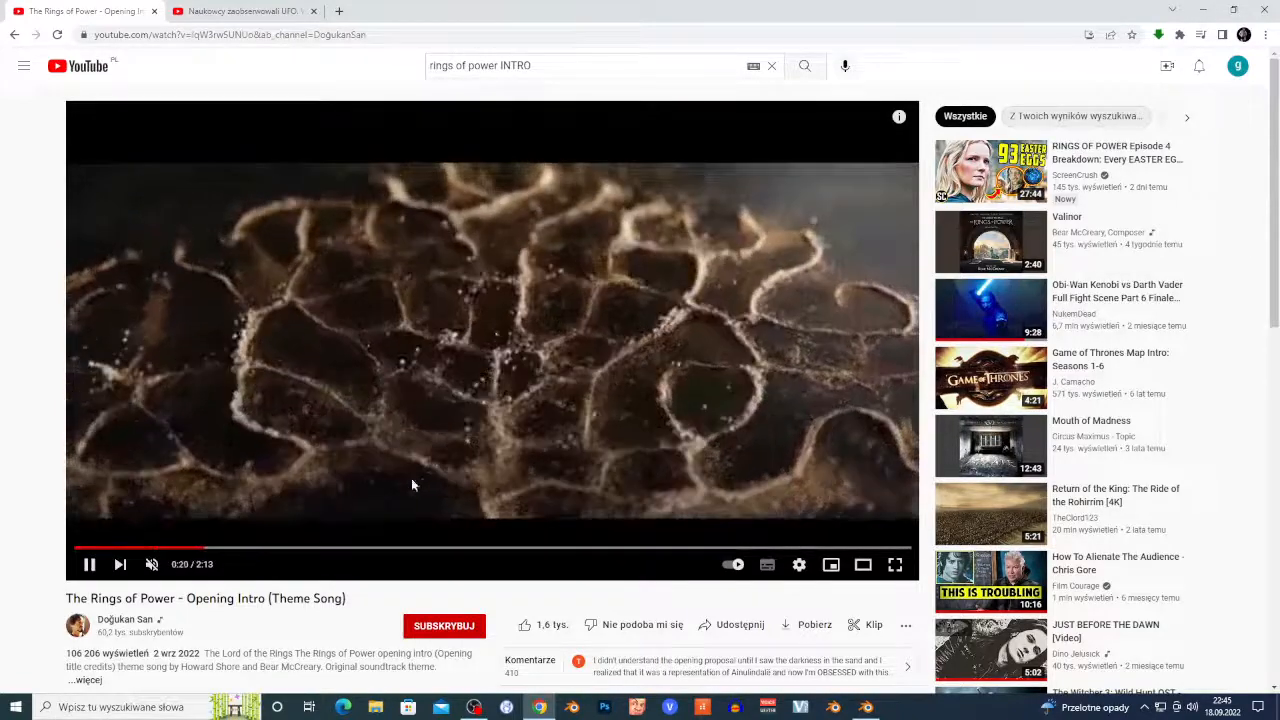
pyautogui.click(232, 549)
pyautogui.click(148, 213)
pyautogui.click(106, 549)
pyautogui.click(93, 548)
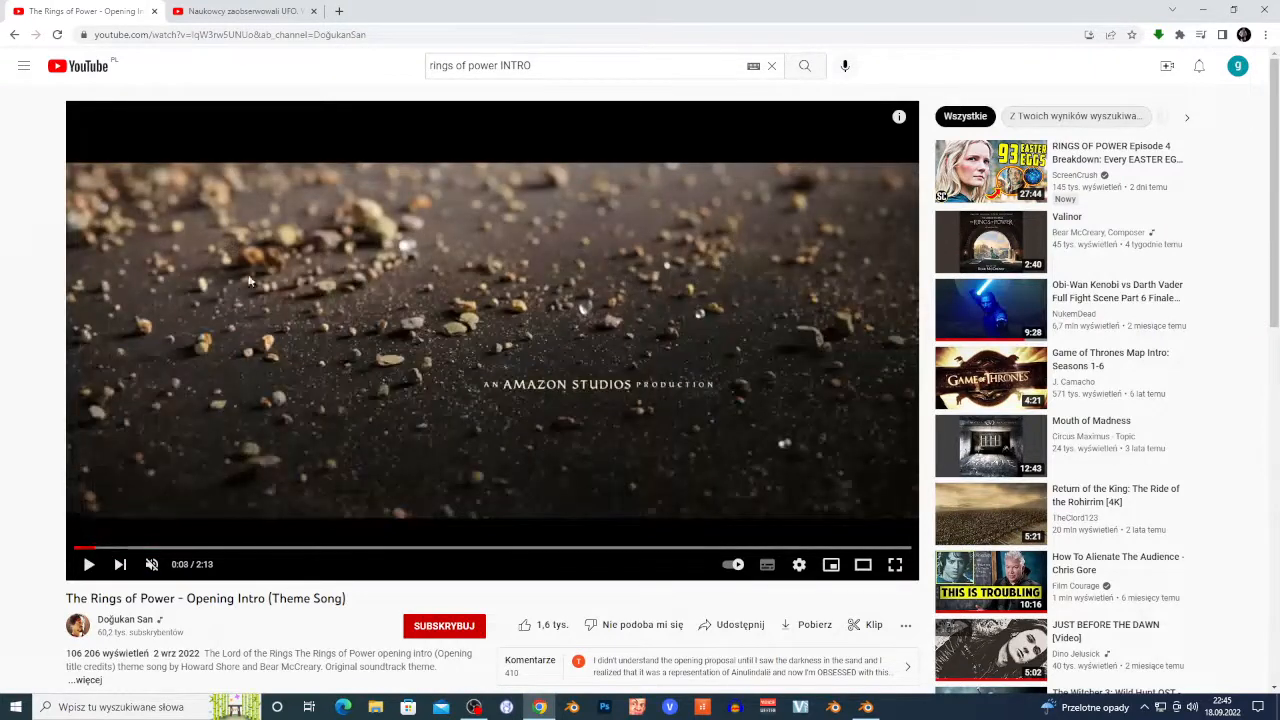
pyautogui.click(124, 548)
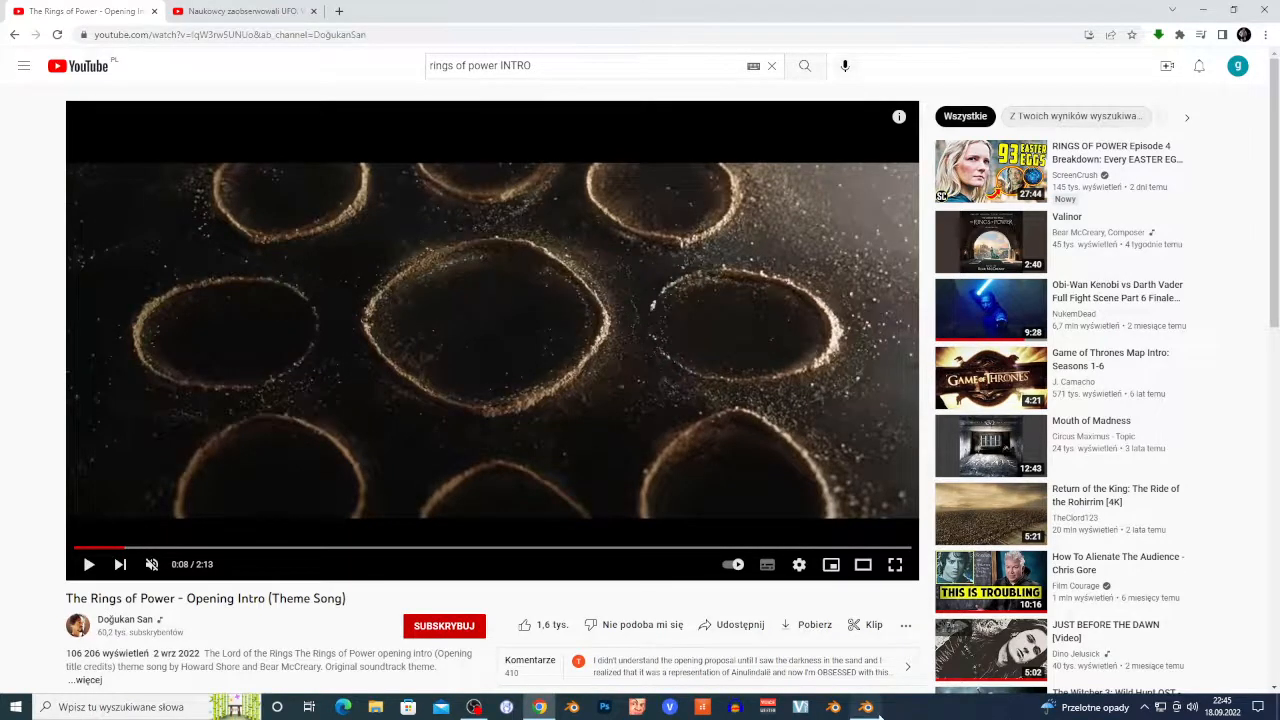
# Step: Switch to Blender and delete the default cube from the scene
pyautogui.click(866, 707)
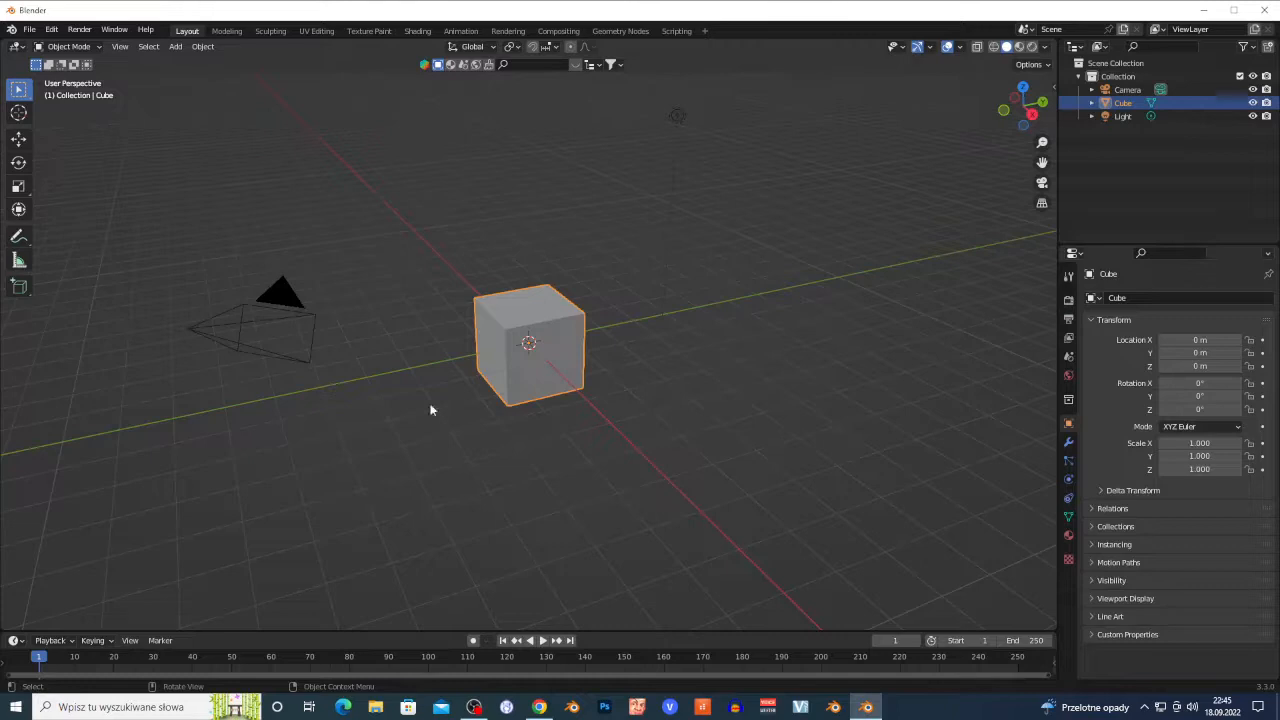
pyautogui.click(566, 456)
pyautogui.click(532, 352)
pyautogui.press('x')
pyautogui.click(510, 351)
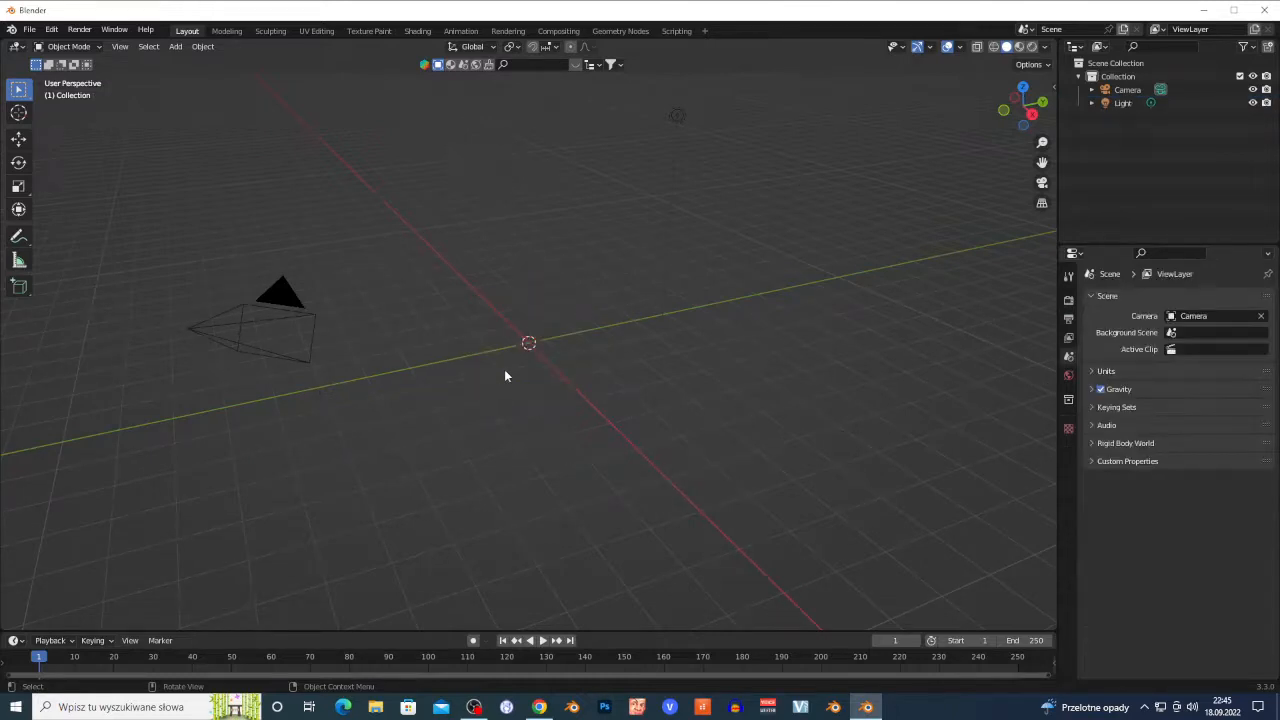
# Step: Add a Bezier circle curve at the world origin
pyautogui.hotkey('shift', 'a')
pyautogui.moveTo(505, 374)
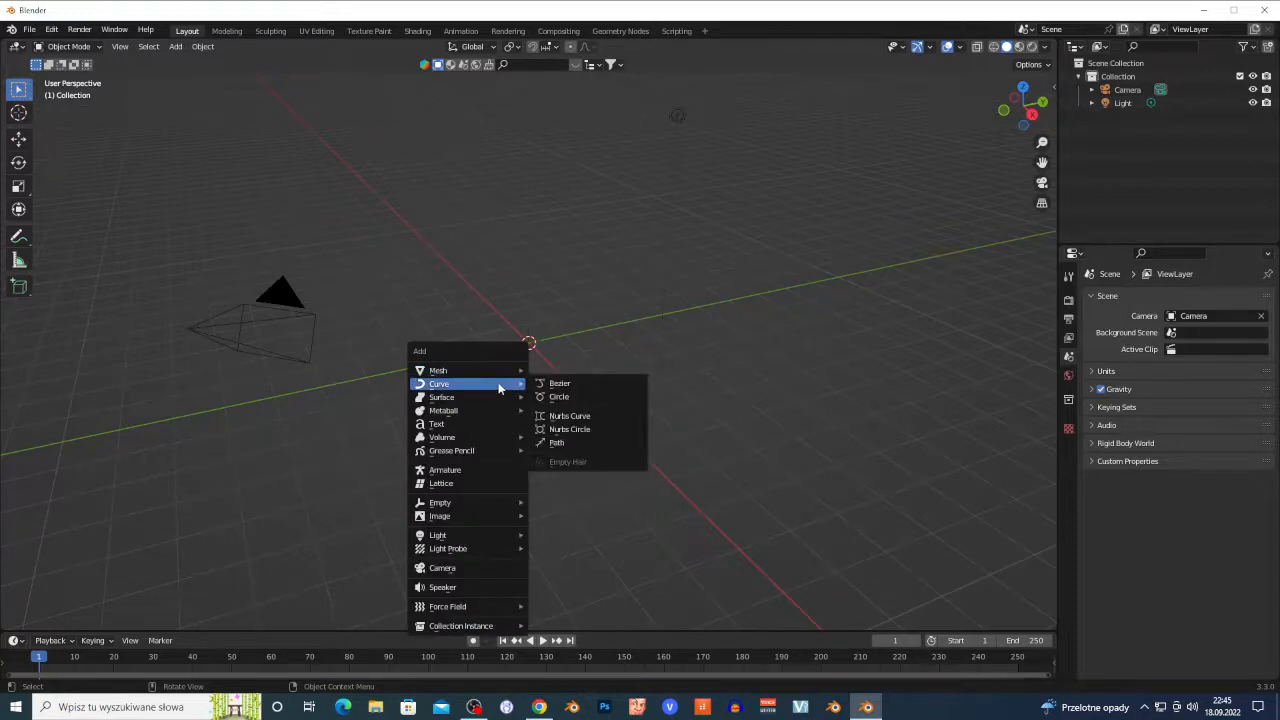
pyautogui.click(563, 397)
pyautogui.hotkey('shift', '`')
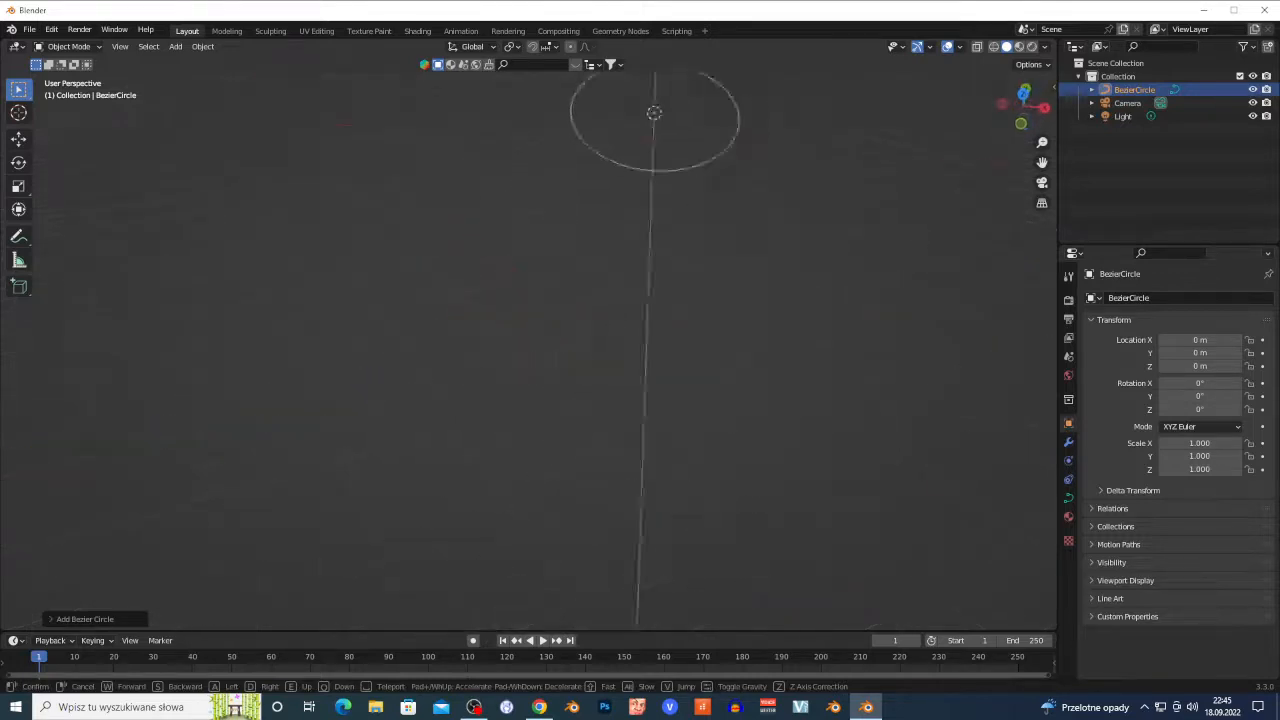
pyautogui.press('Escape')
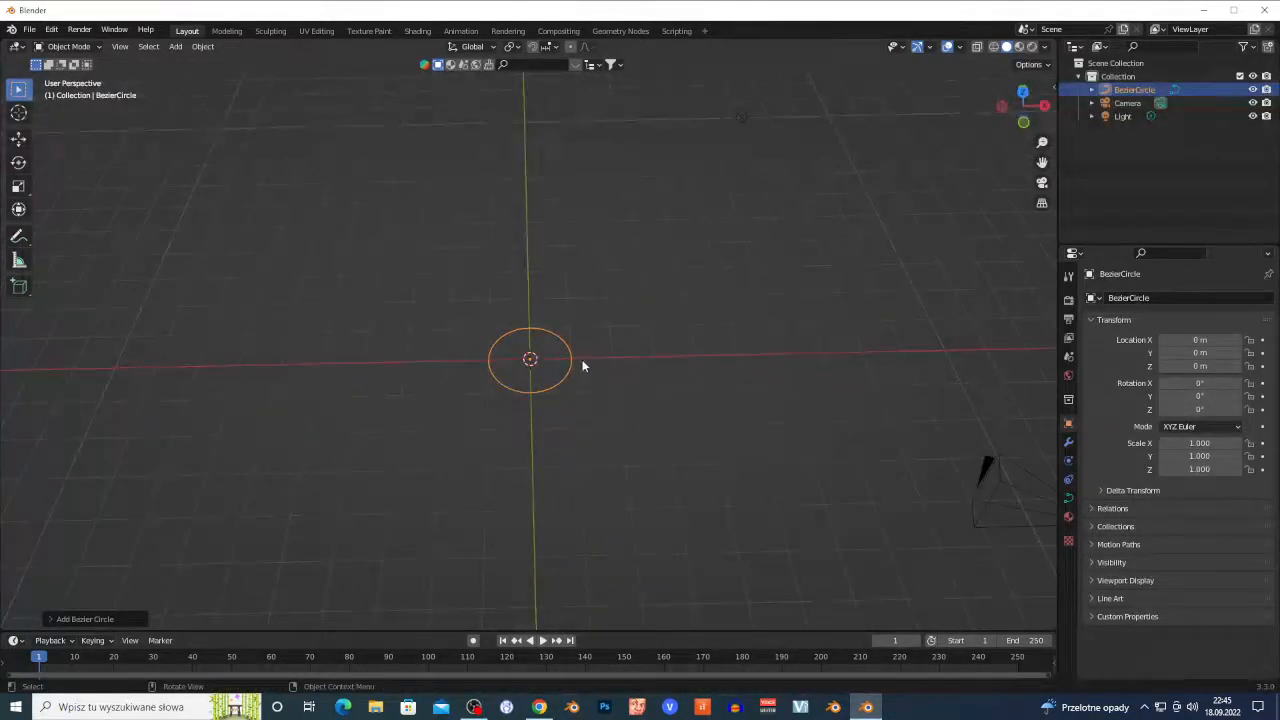
# Step: Duplicate the circle twice along the X axis, placing the copies at about 2.92 m and -2.61 m
pyautogui.hotkey('shift', 'd')
pyautogui.press('x')
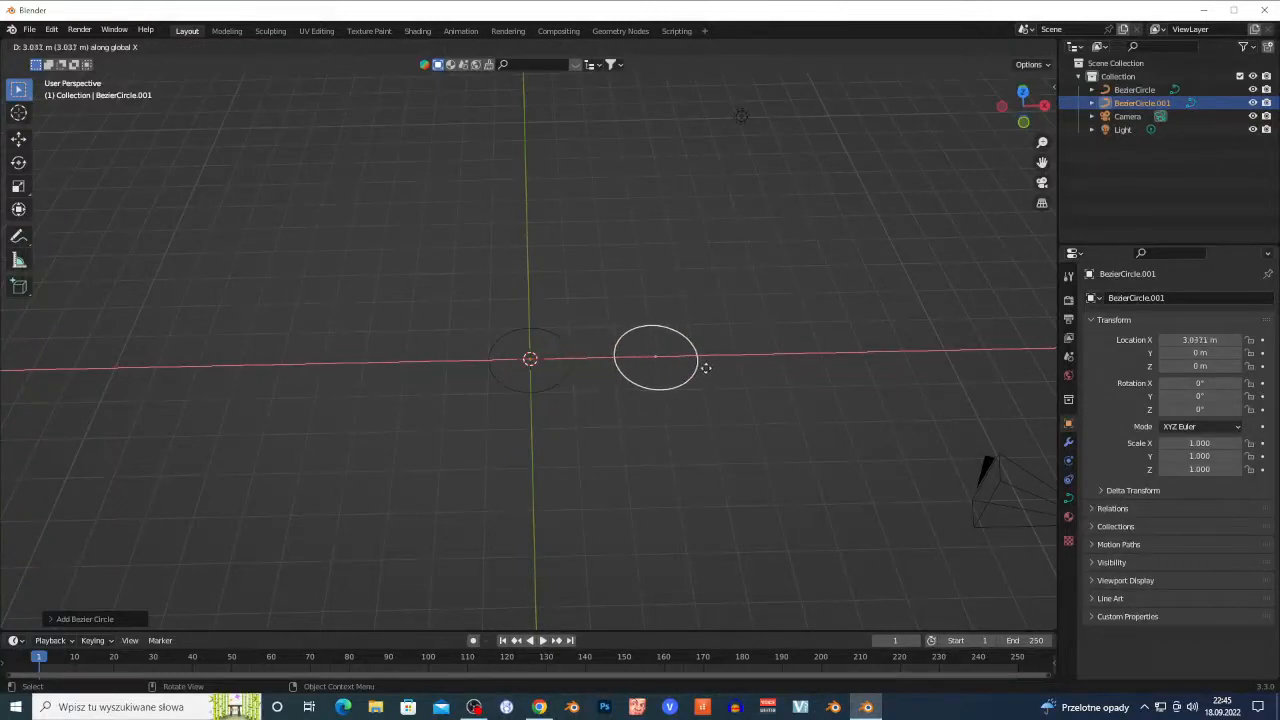
pyautogui.click(699, 373)
pyautogui.hotkey('shift', 'd')
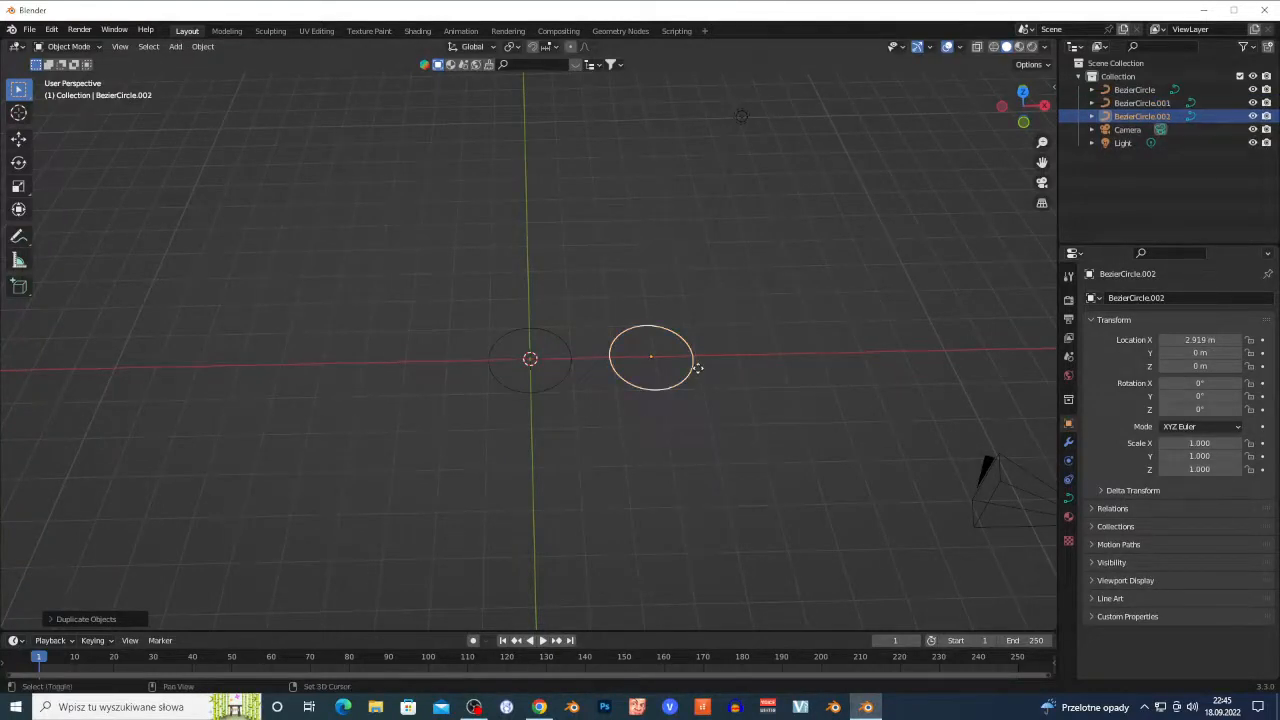
pyautogui.press('x')
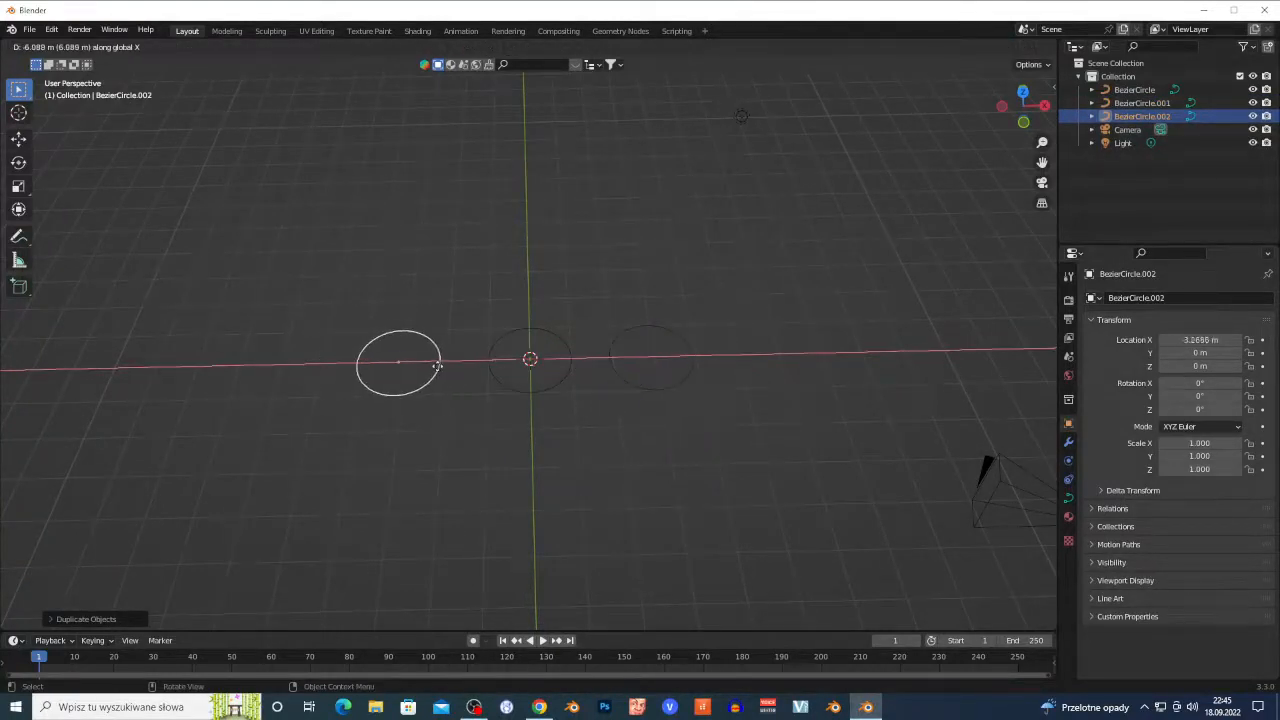
pyautogui.click(468, 369)
pyautogui.click(539, 430)
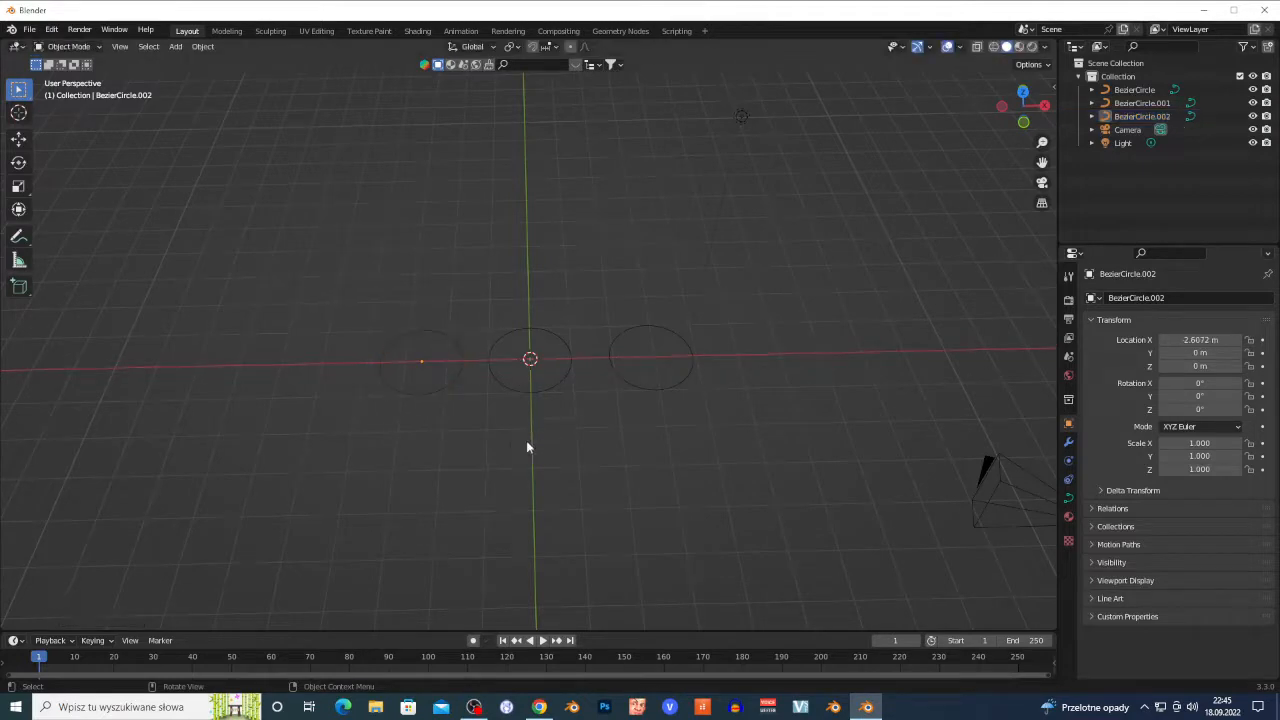
# Step: Select all three circles and duplicate the row about 3.14 m along the positive Y axis
pyautogui.click(446, 384)
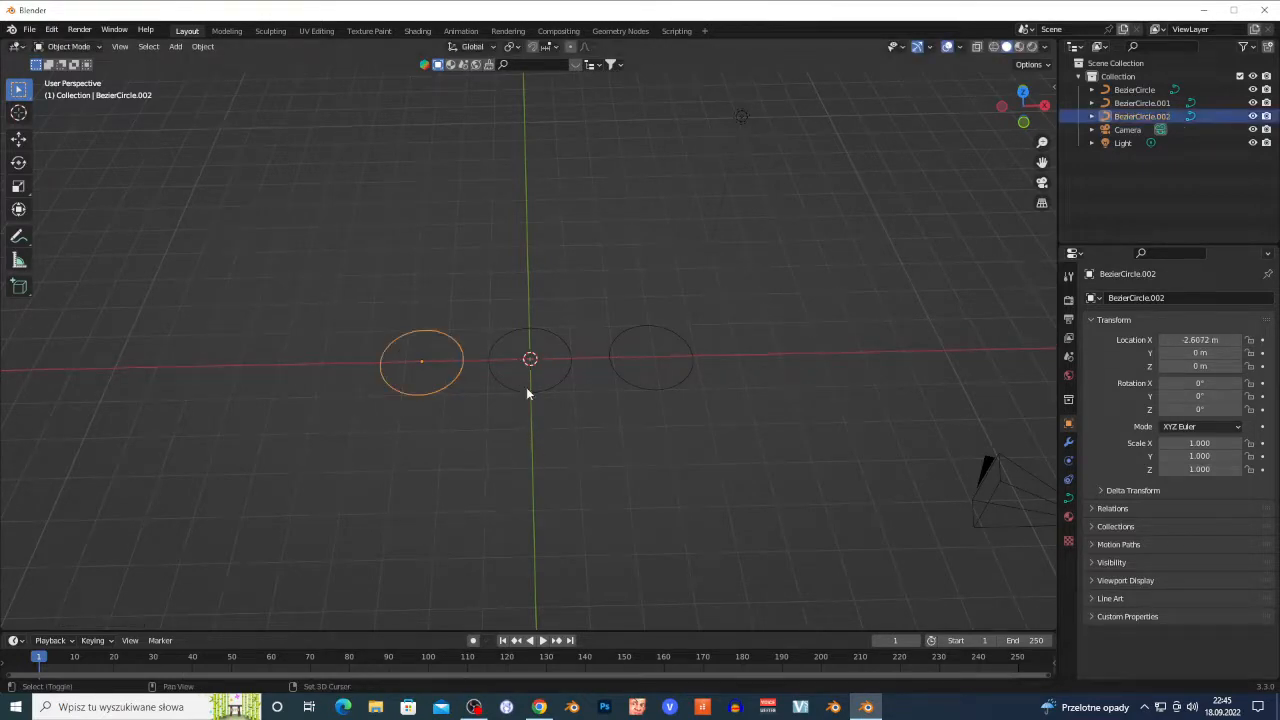
pyautogui.keyDown('shift'); pyautogui.click(527, 391); pyautogui.keyUp('shift')
pyautogui.keyDown('shift'); pyautogui.click(682, 388); pyautogui.keyUp('shift')
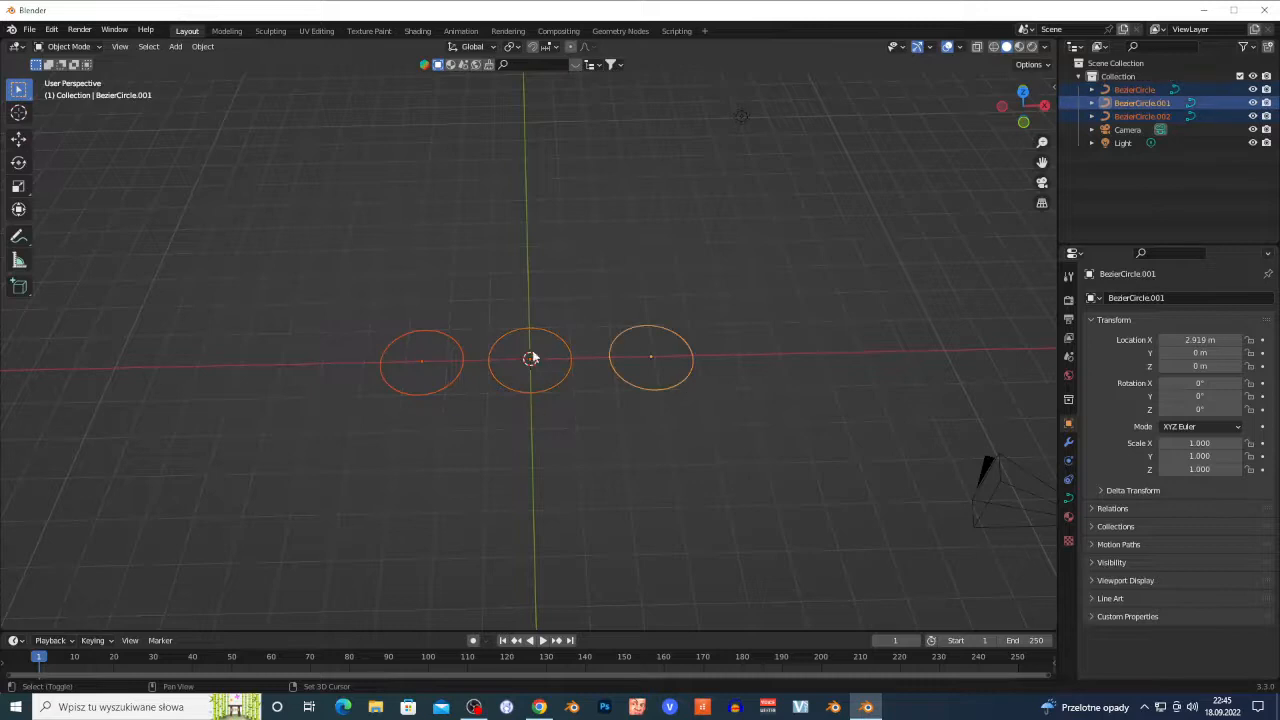
pyautogui.hotkey('shift', 'd')
pyautogui.press('y')
pyautogui.click(537, 302)
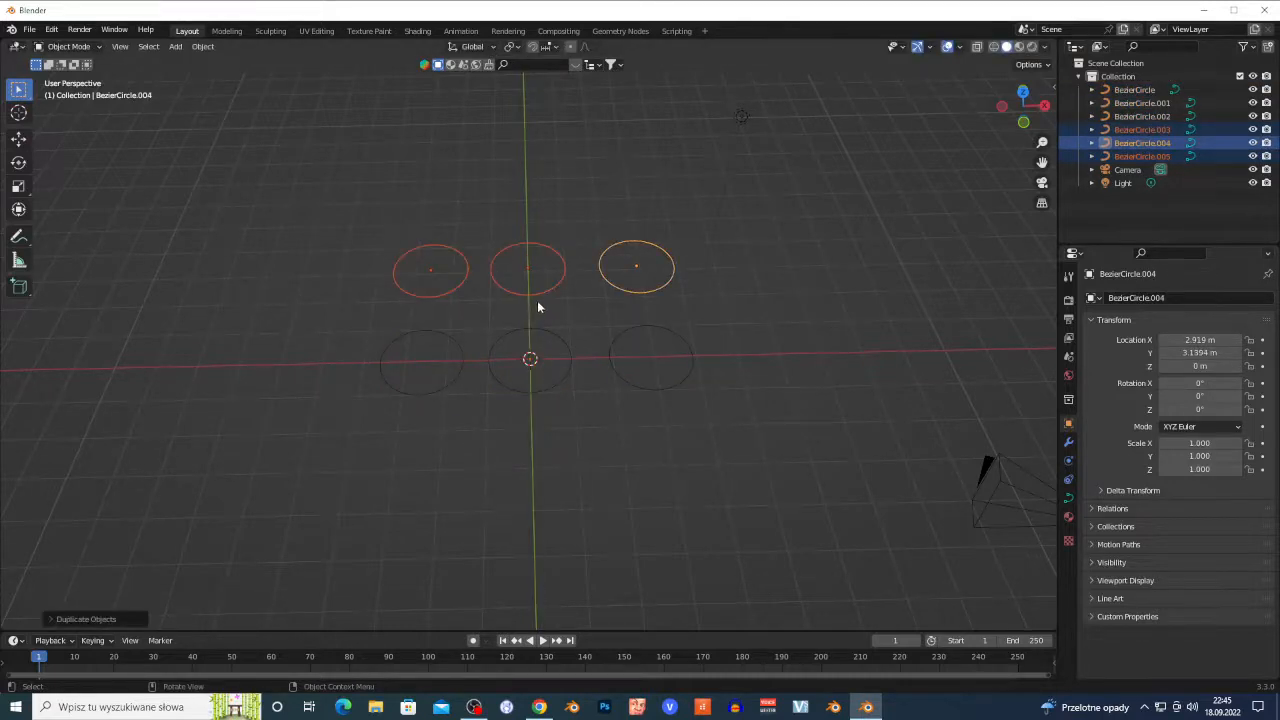
# Step: Duplicate the new row of circles along the negative Y axis to about Y -3.2 m, completing a 3×3 grid
pyautogui.hotkey('shift', 'd')
pyautogui.press('y')
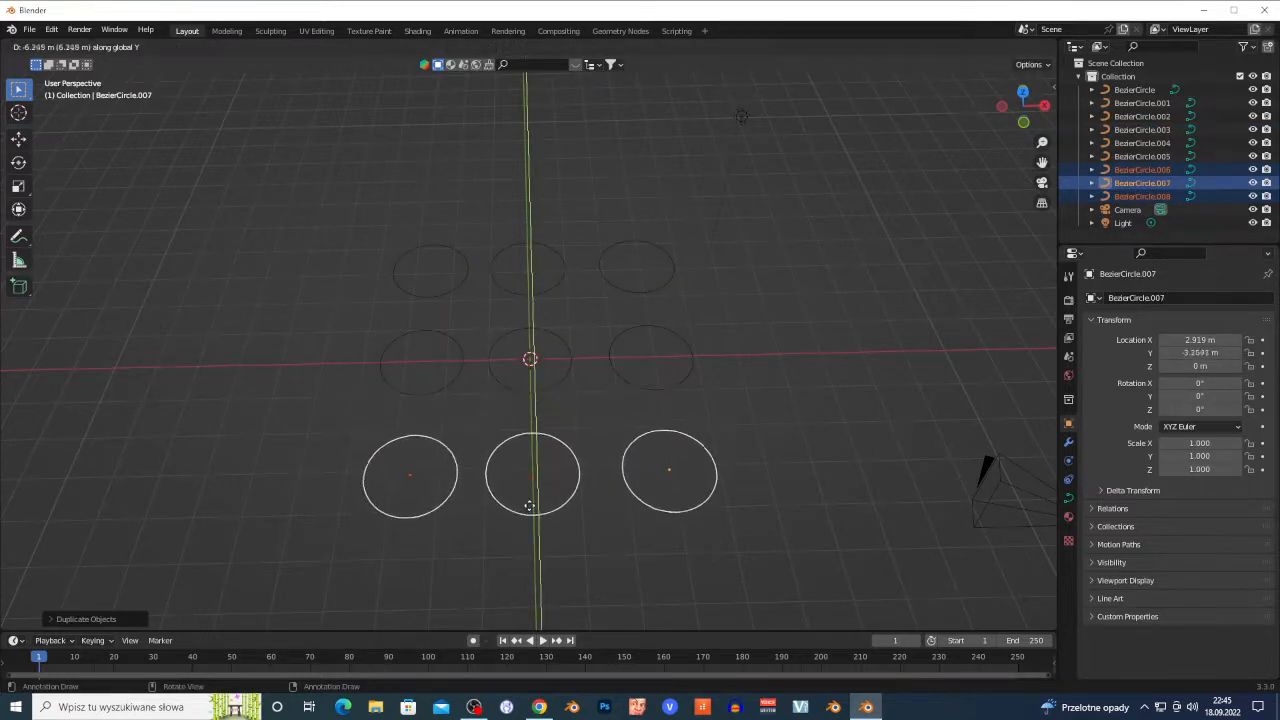
pyautogui.click(530, 508)
pyautogui.moveTo(530, 508); pyautogui.dragTo(534, 577, button='middle')
# Step: Check the ring shapes in the Chrome reference video, return to Blender and move the centre circle's +X control point outward along X
pyautogui.click(539, 707)
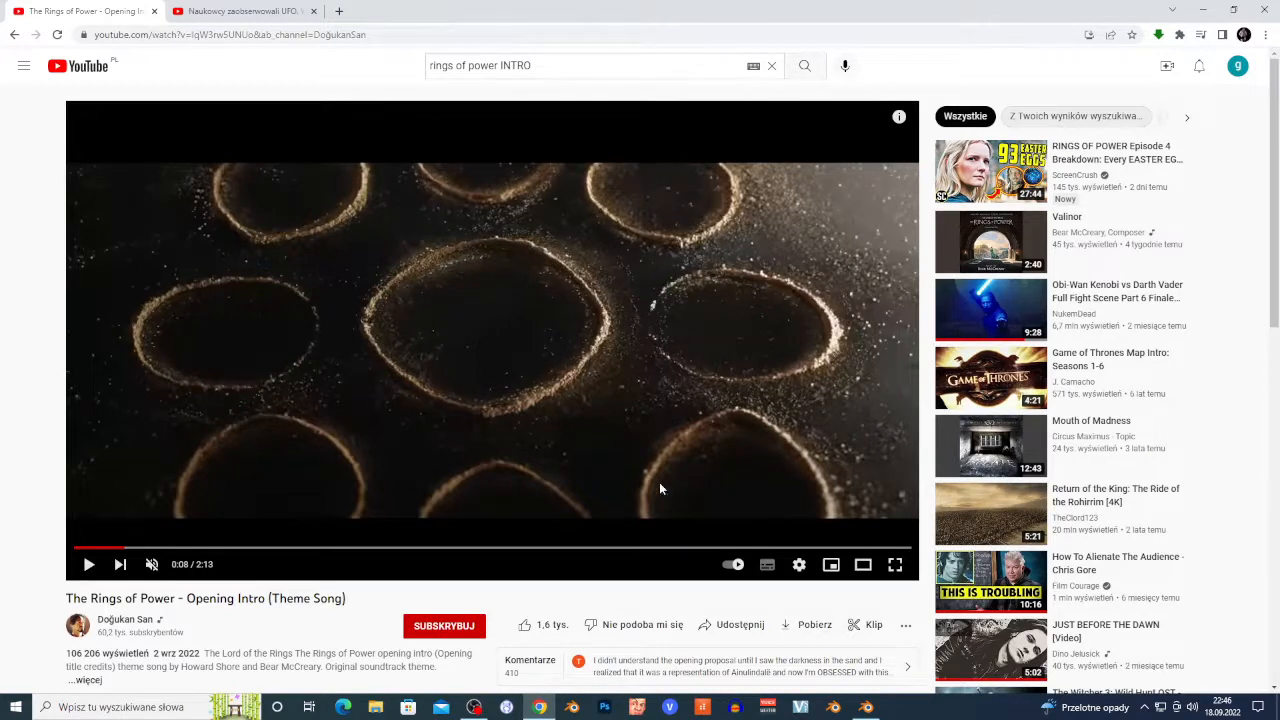
pyautogui.click(866, 707)
pyautogui.click(572, 347)
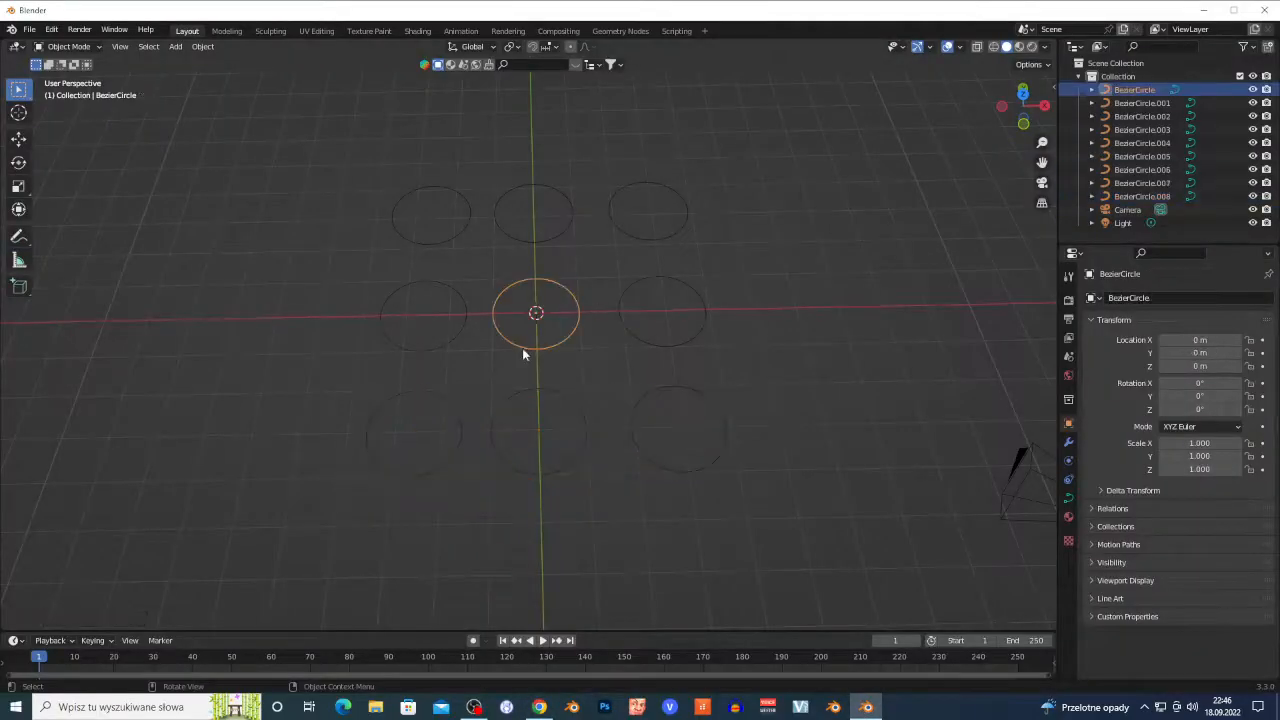
pyautogui.hotkey('shift', '`')
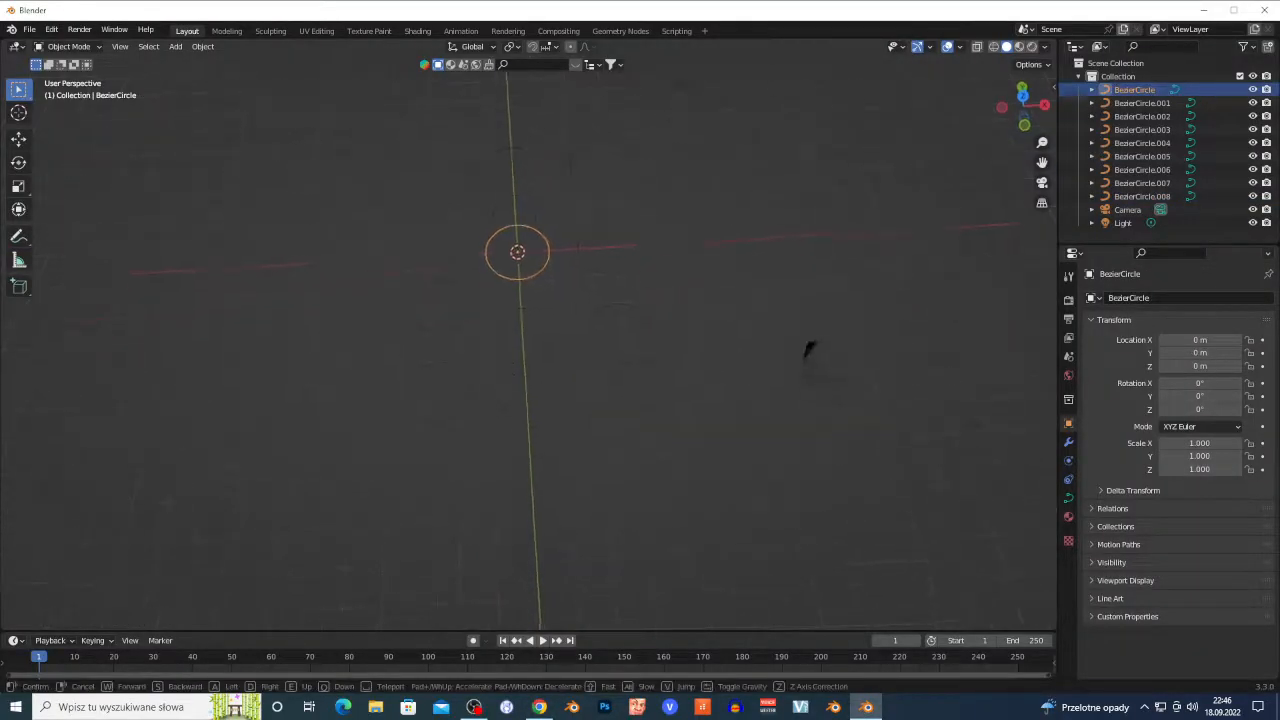
pyautogui.click(507, 358)
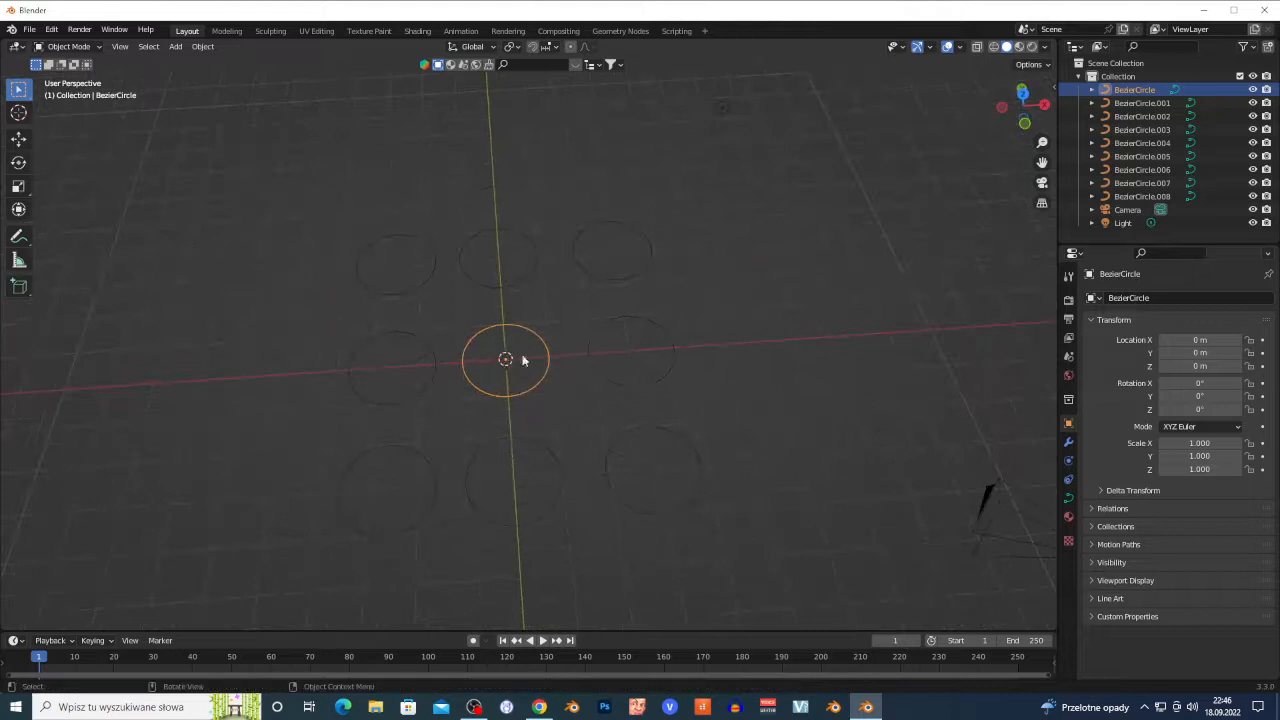
pyautogui.click(466, 389)
pyautogui.click(528, 398)
pyautogui.press('Tab')
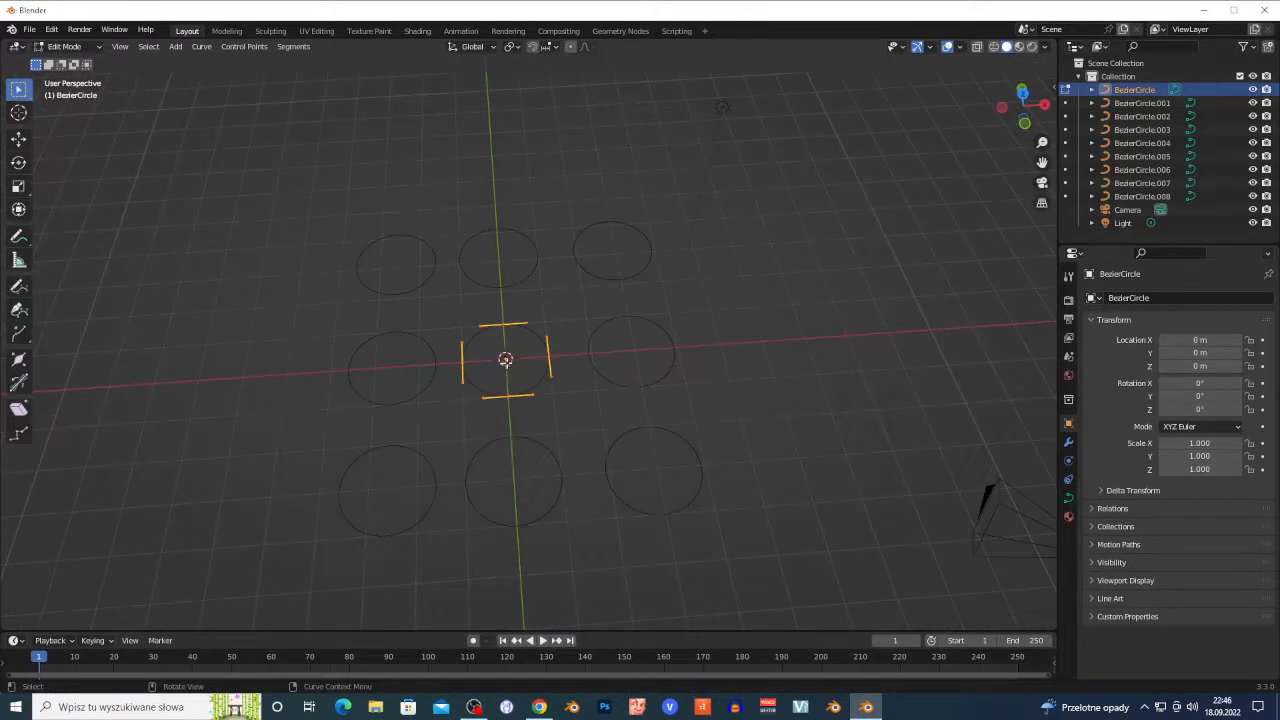
pyautogui.click(553, 358)
pyautogui.press('g')
pyautogui.press('x')
pyautogui.click(531, 334)
# Step: Move the centre circle's +Y control point outward by about 0.9 m along the Y axis
pyautogui.click(509, 325)
pyautogui.press('g')
pyautogui.press('y')
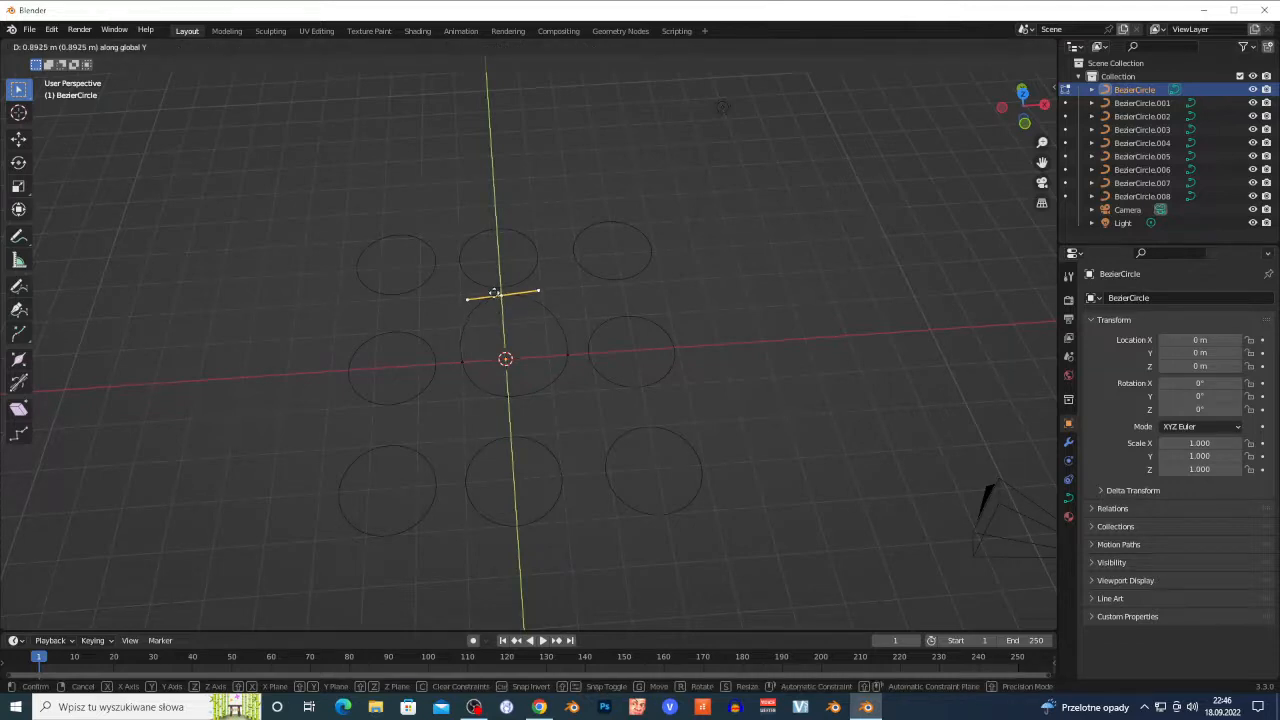
pyautogui.click(498, 296)
# Step: Adjust the centre circle's -X control point along the X axis and return to Object Mode
pyautogui.click(461, 360)
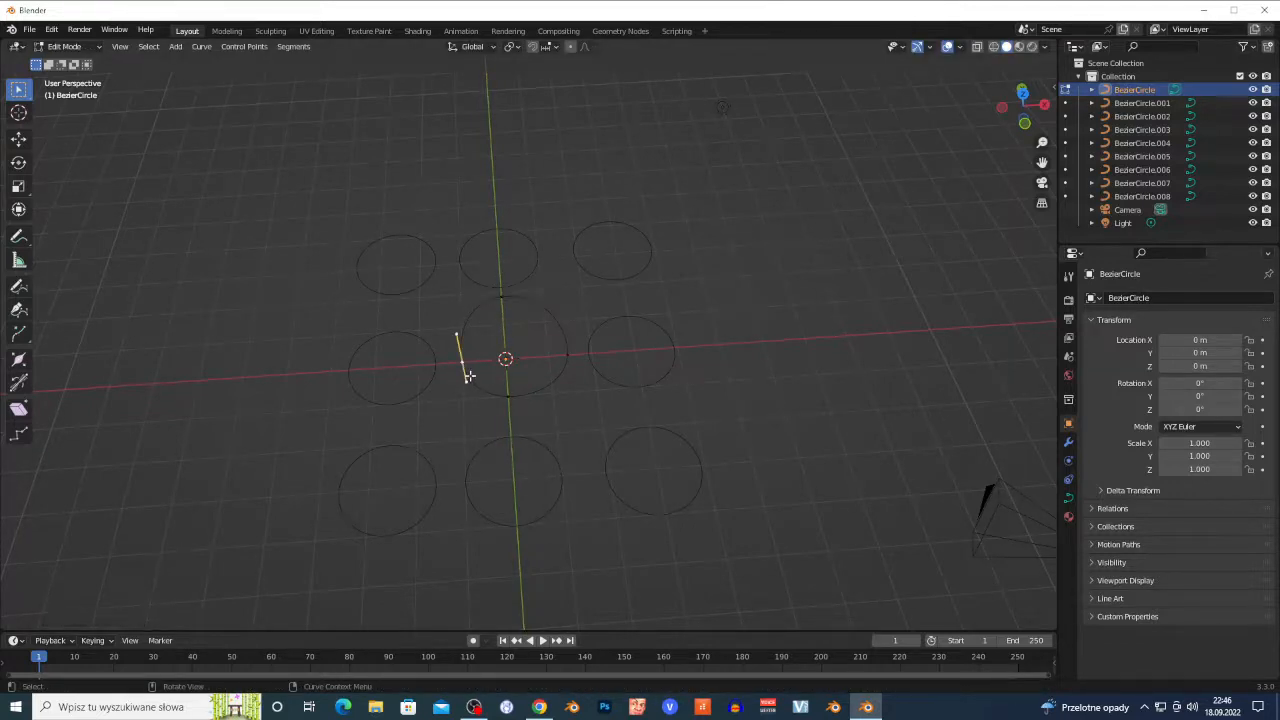
pyautogui.press('g')
pyautogui.press('x')
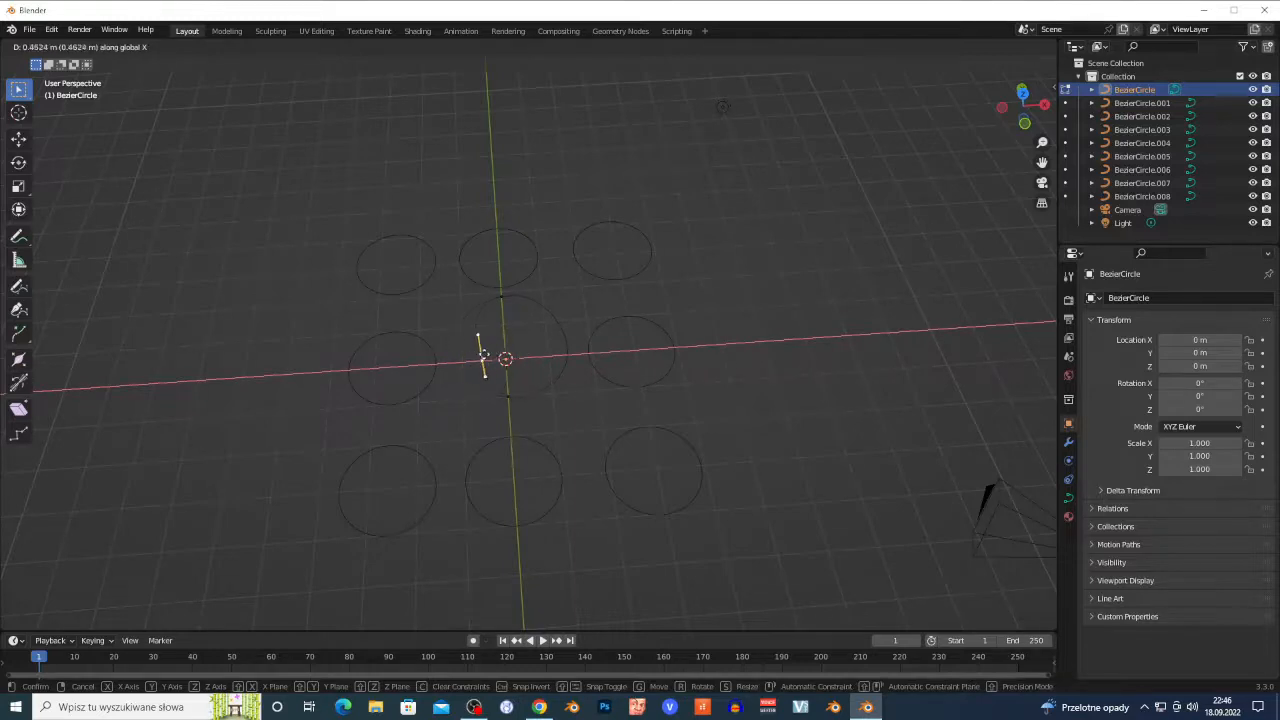
pyautogui.click(461, 358)
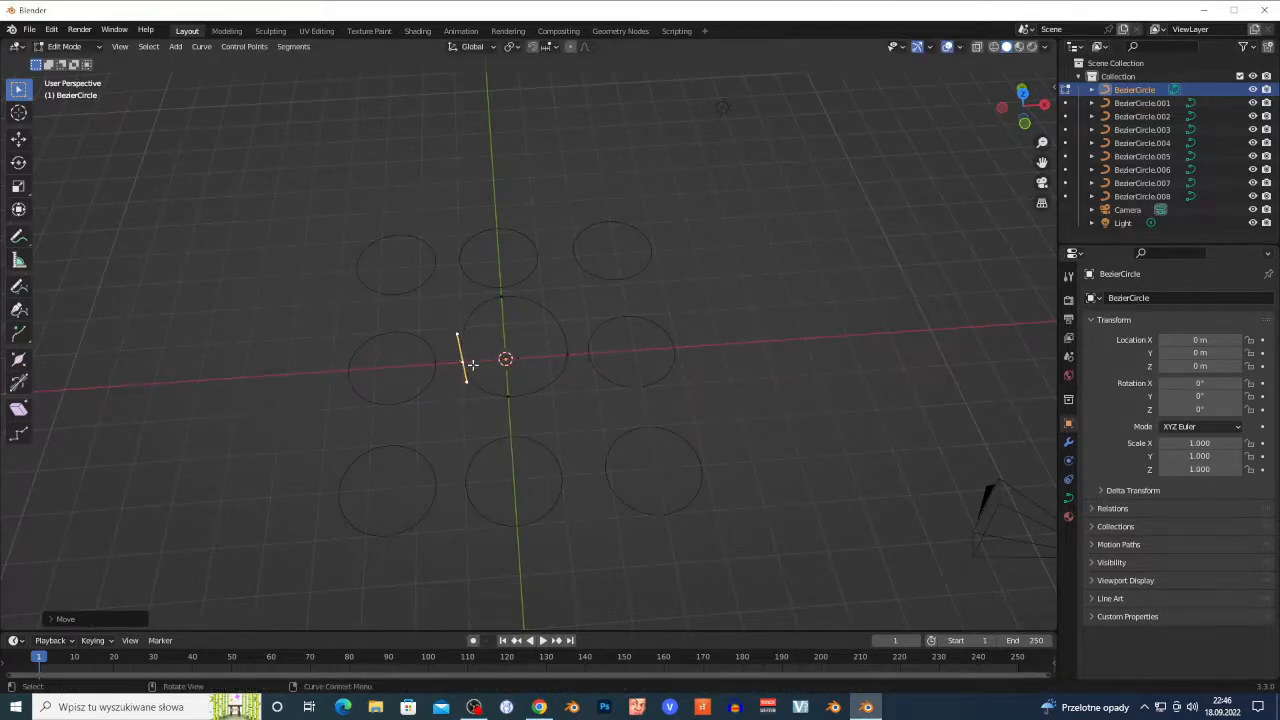
pyautogui.press('Tab')
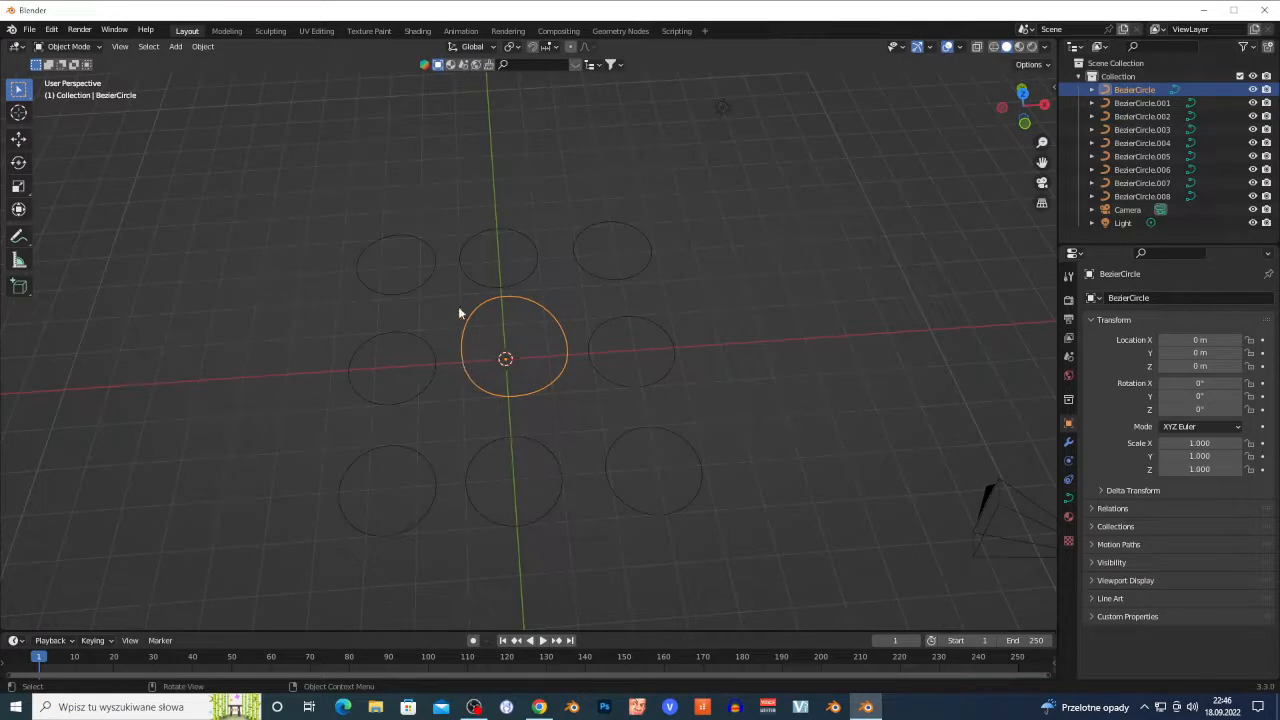
# Step: Move the +Y control point of the middle row's -X circle outward along Y, finishing in Object Mode
pyautogui.click(421, 400)
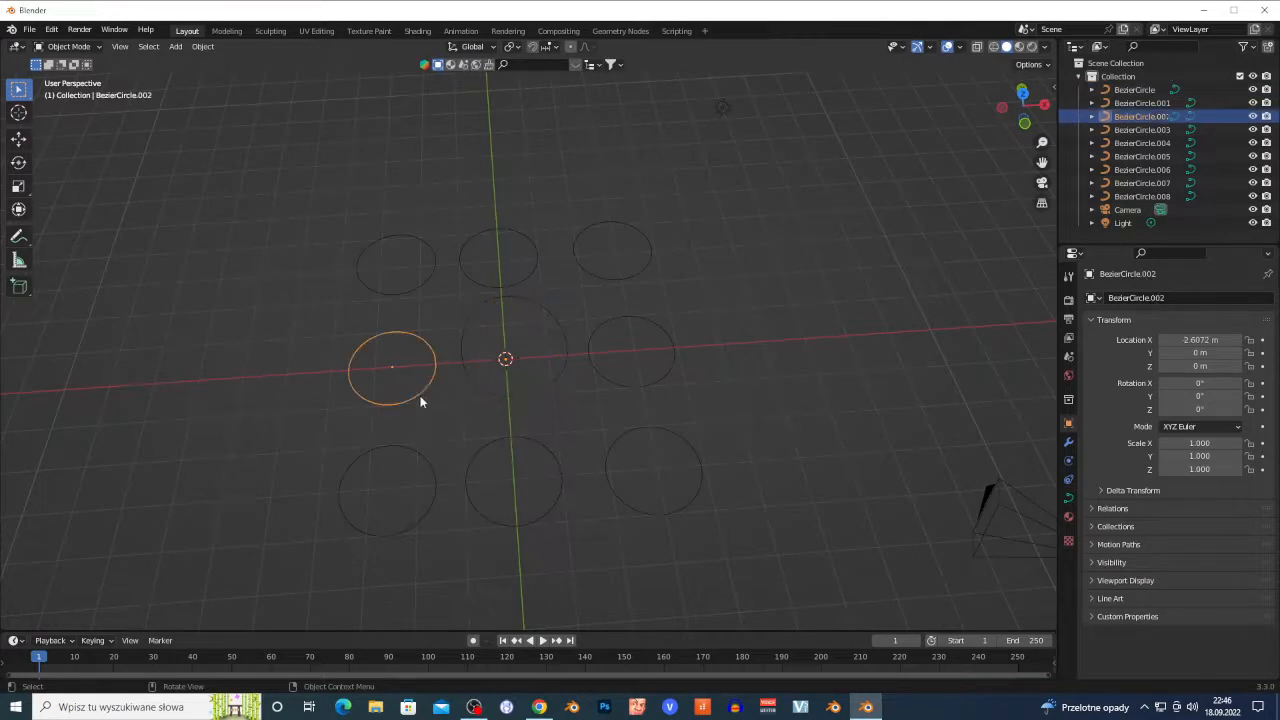
pyautogui.press('Tab')
pyautogui.click(393, 332)
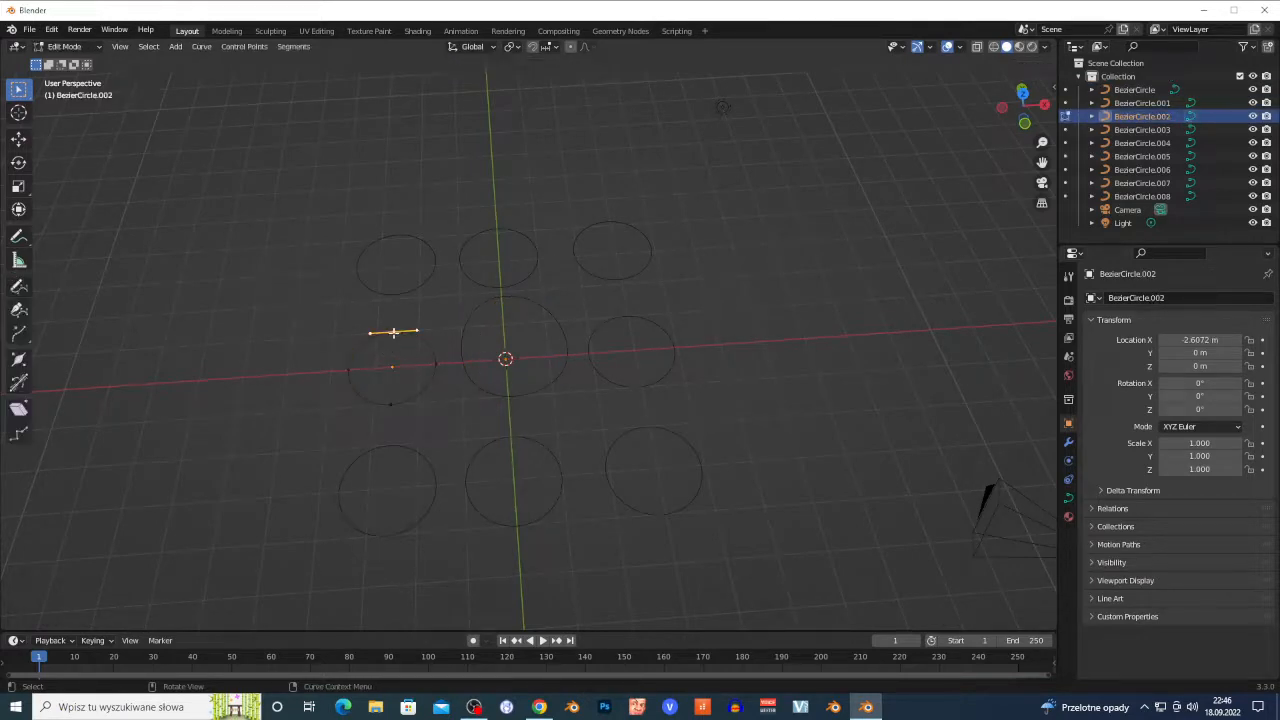
pyautogui.press('g')
pyautogui.press('y')
pyautogui.click(407, 400)
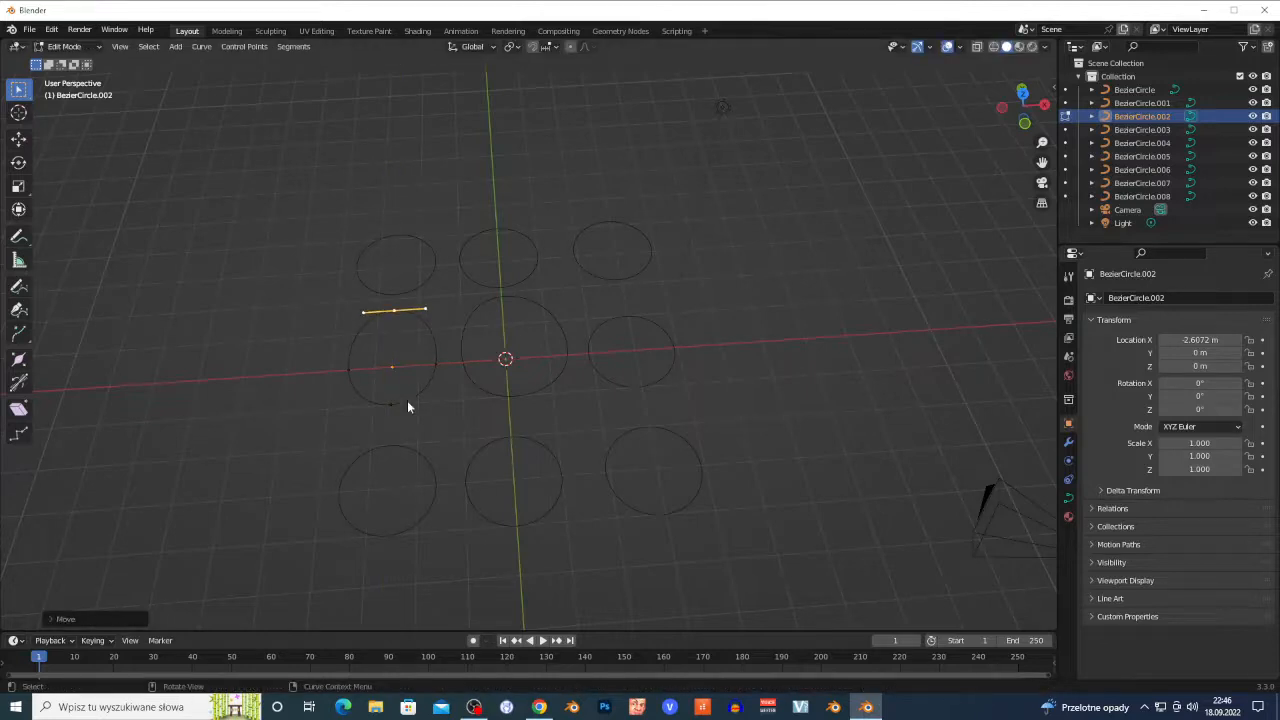
pyautogui.press('Tab')
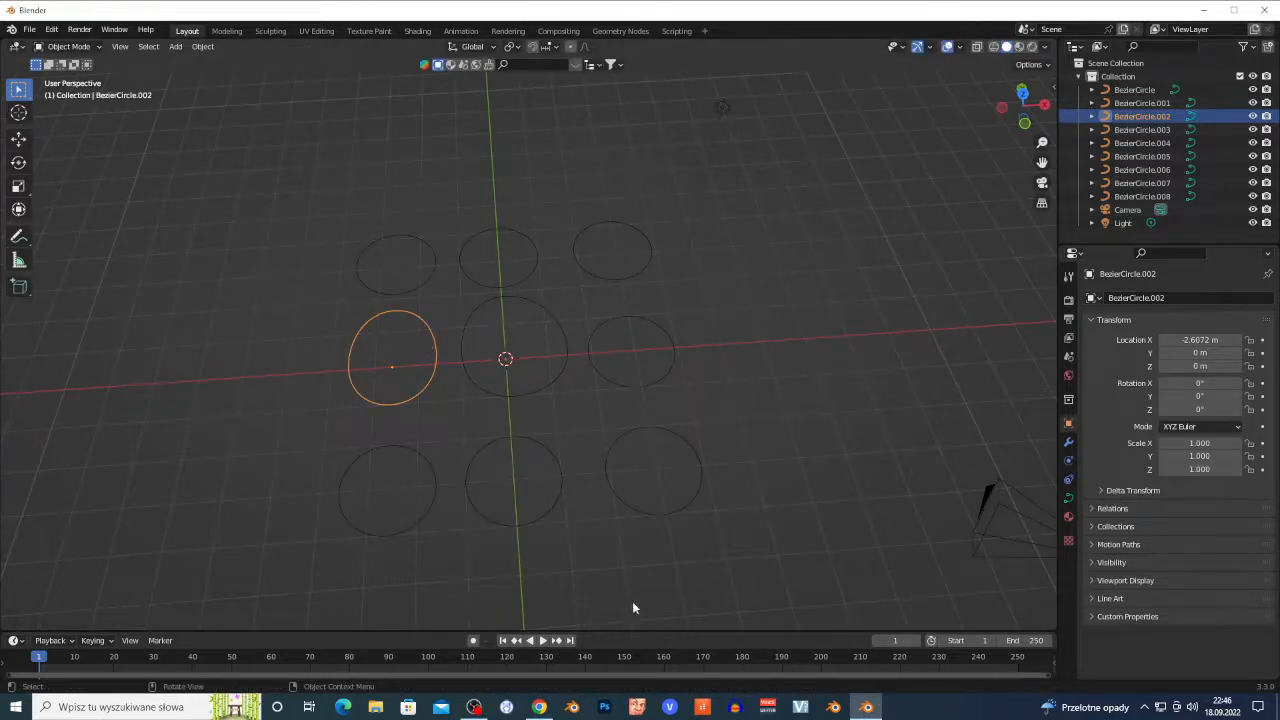
# Step: Check the ring arrangement in the Chrome reference video, return to Blender and deselect the active circle
pyautogui.click(539, 707)
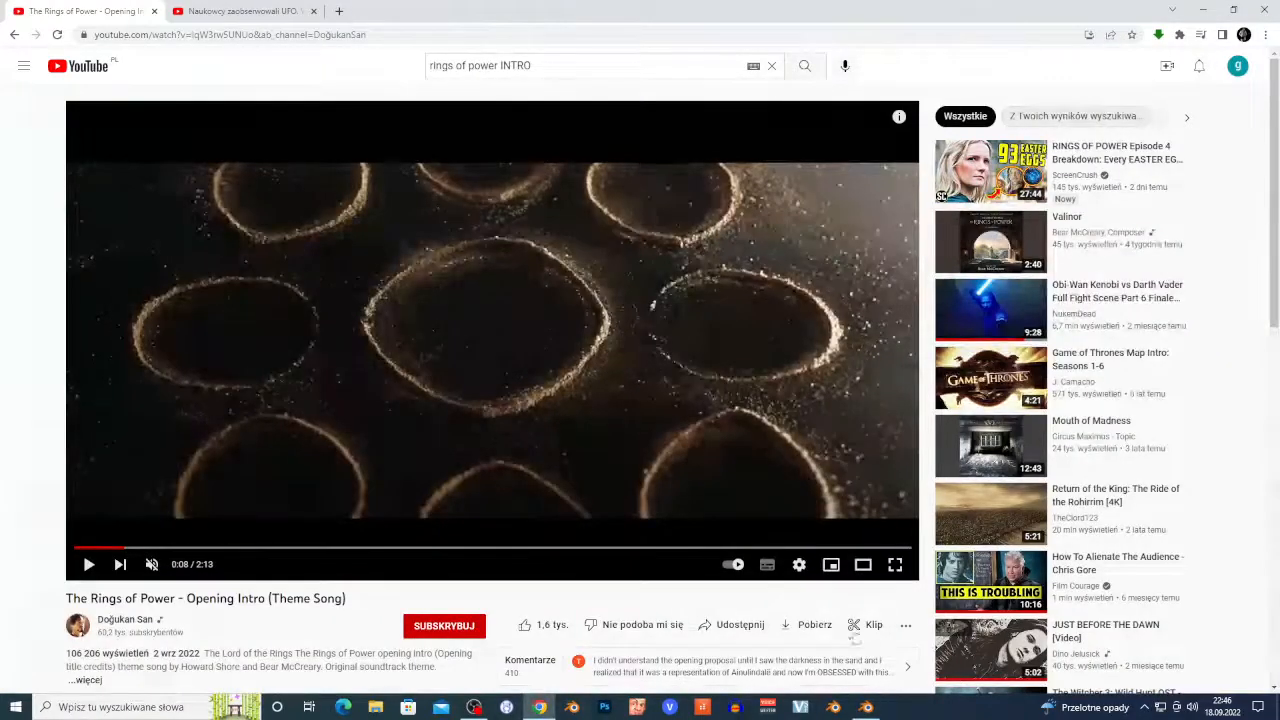
pyautogui.click(859, 709)
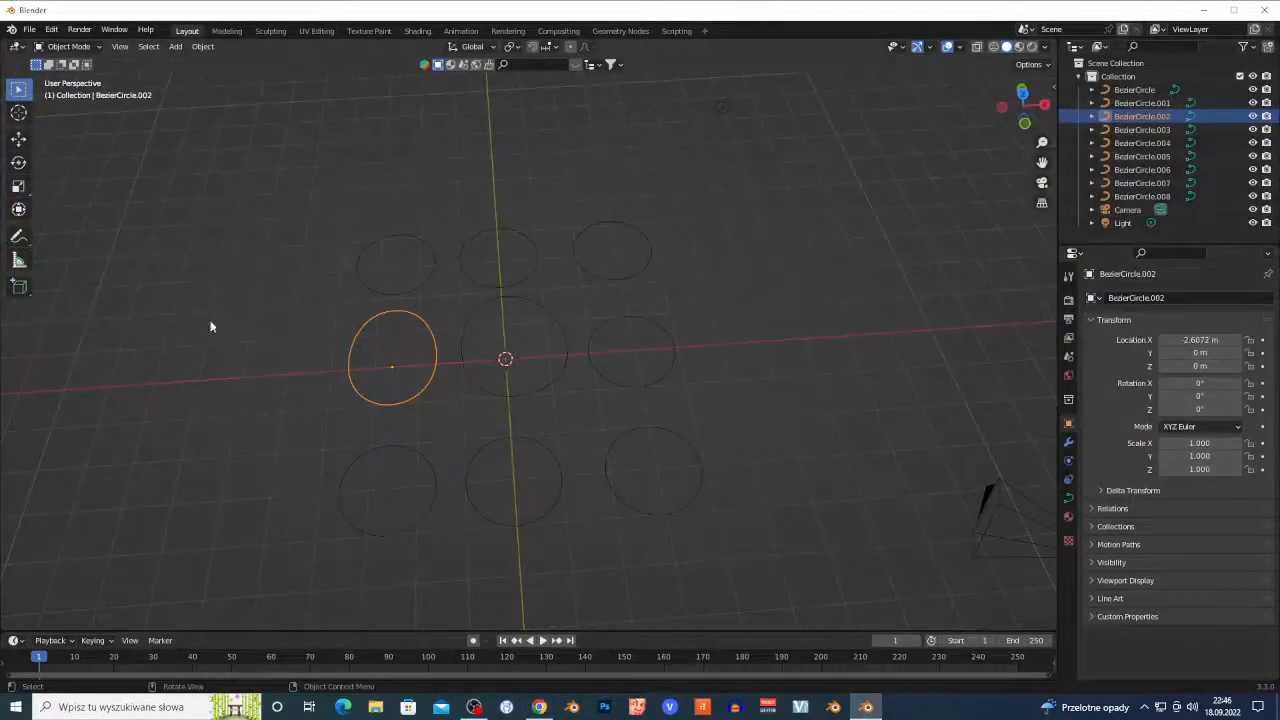
pyautogui.click(357, 367)
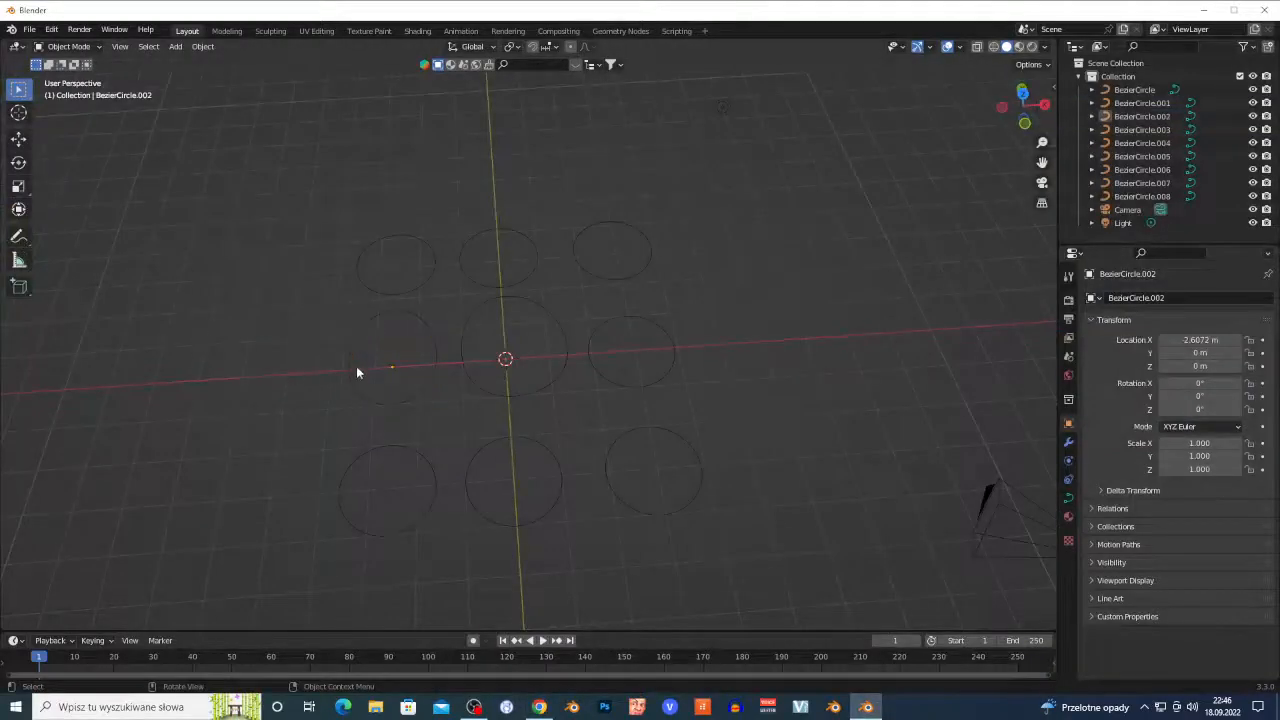
# Step: Join all nine Bezier circles into a single curve object and deselect it
pyautogui.click(430, 538)
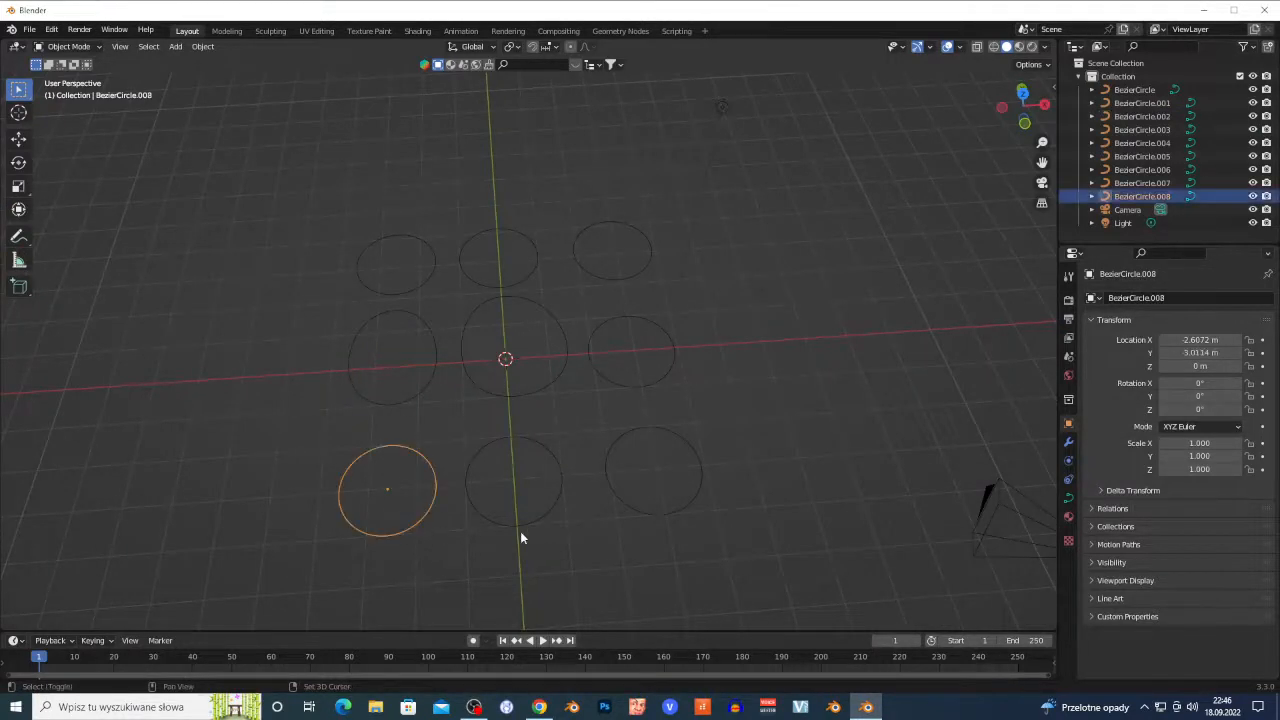
pyautogui.keyDown('shift'); pyautogui.click(514, 530); pyautogui.keyUp('shift')
pyautogui.keyDown('shift'); pyautogui.click(650, 519); pyautogui.keyUp('shift')
pyautogui.keyDown('shift'); pyautogui.click(642, 392); pyautogui.keyUp('shift')
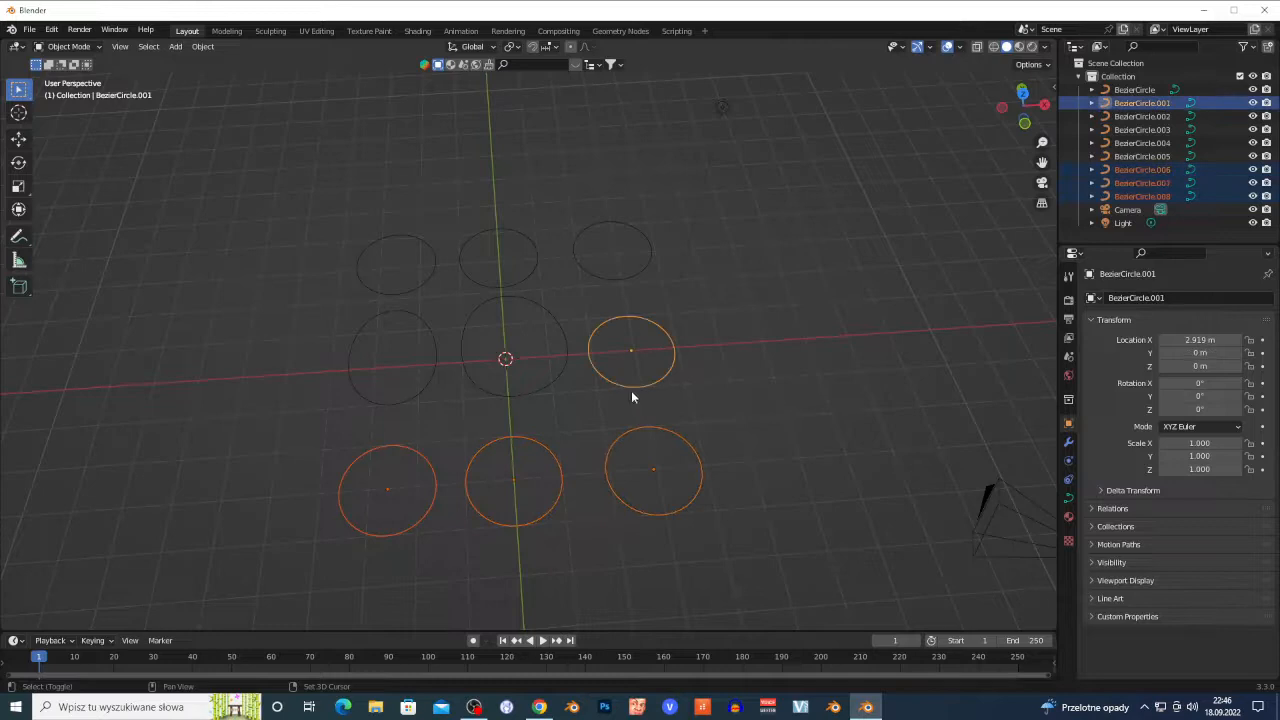
pyautogui.keyDown('shift'); pyautogui.click(428, 393); pyautogui.keyUp('shift')
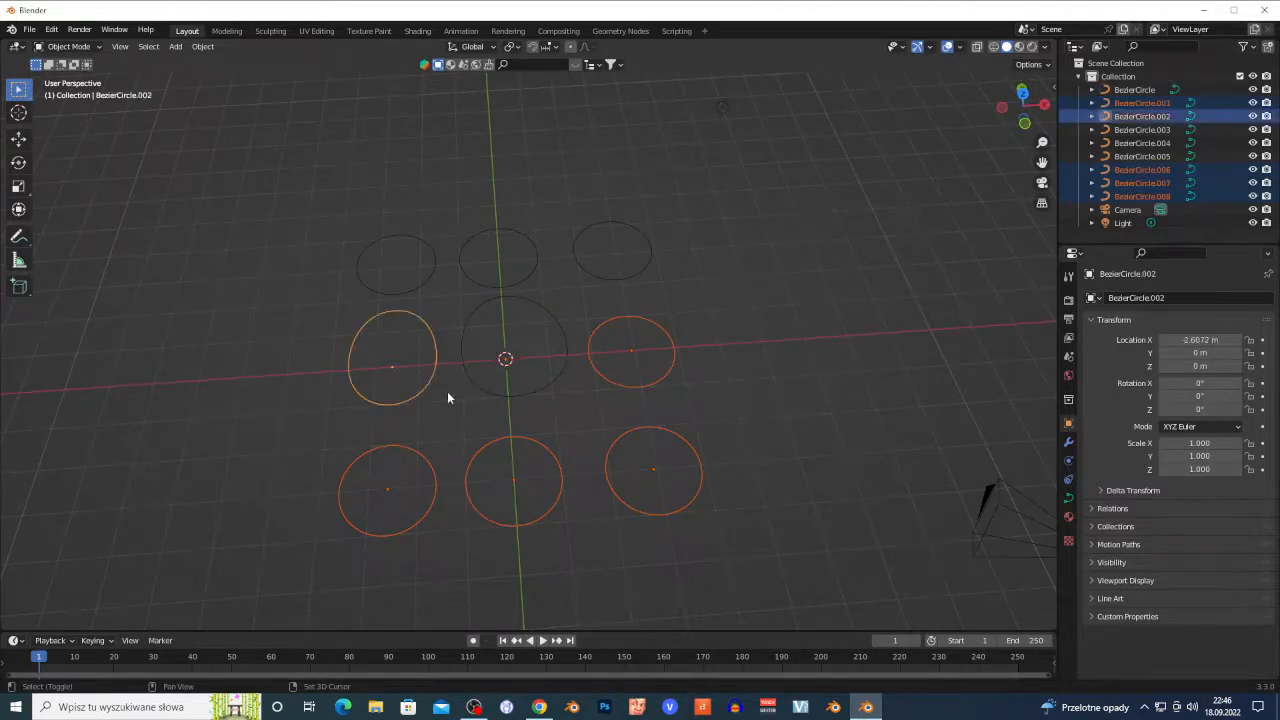
pyautogui.keyDown('shift'); pyautogui.click(505, 398); pyautogui.keyUp('shift')
pyautogui.keyDown('shift'); pyautogui.click(420, 290); pyautogui.keyUp('shift')
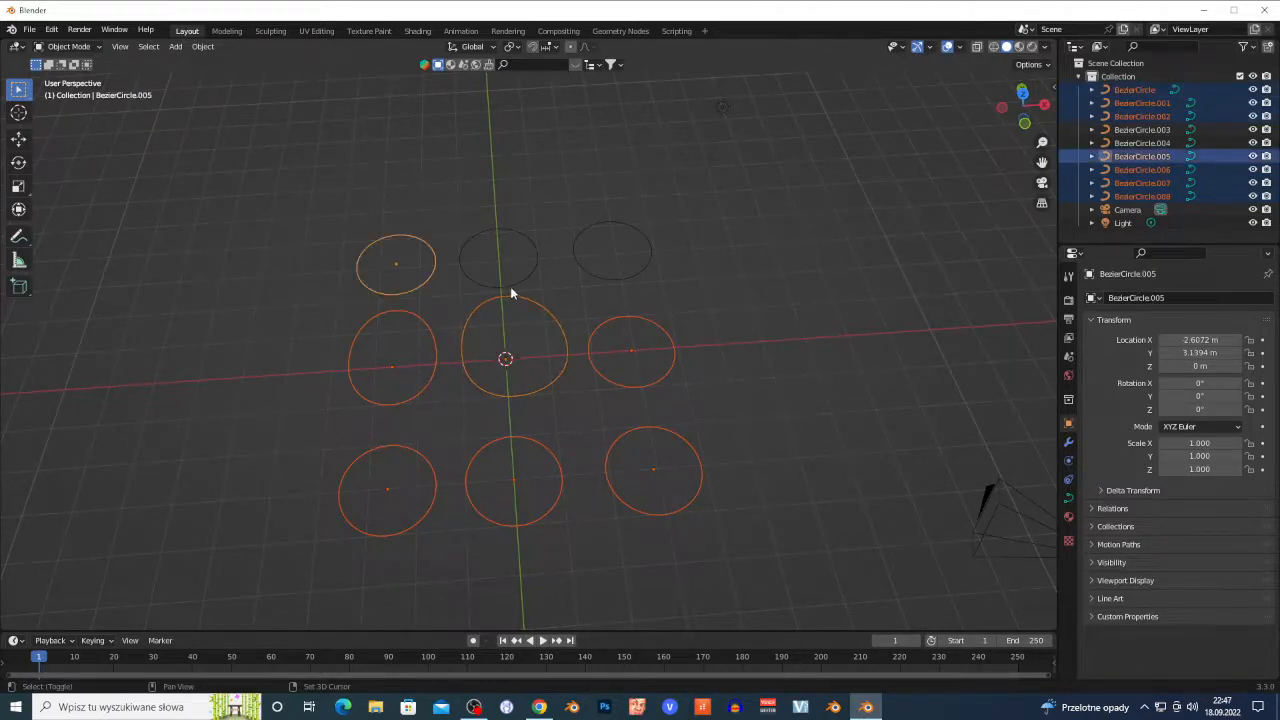
pyautogui.keyDown('shift'); pyautogui.click(516, 285); pyautogui.keyUp('shift')
pyautogui.keyDown('shift'); pyautogui.click(621, 280); pyautogui.keyUp('shift')
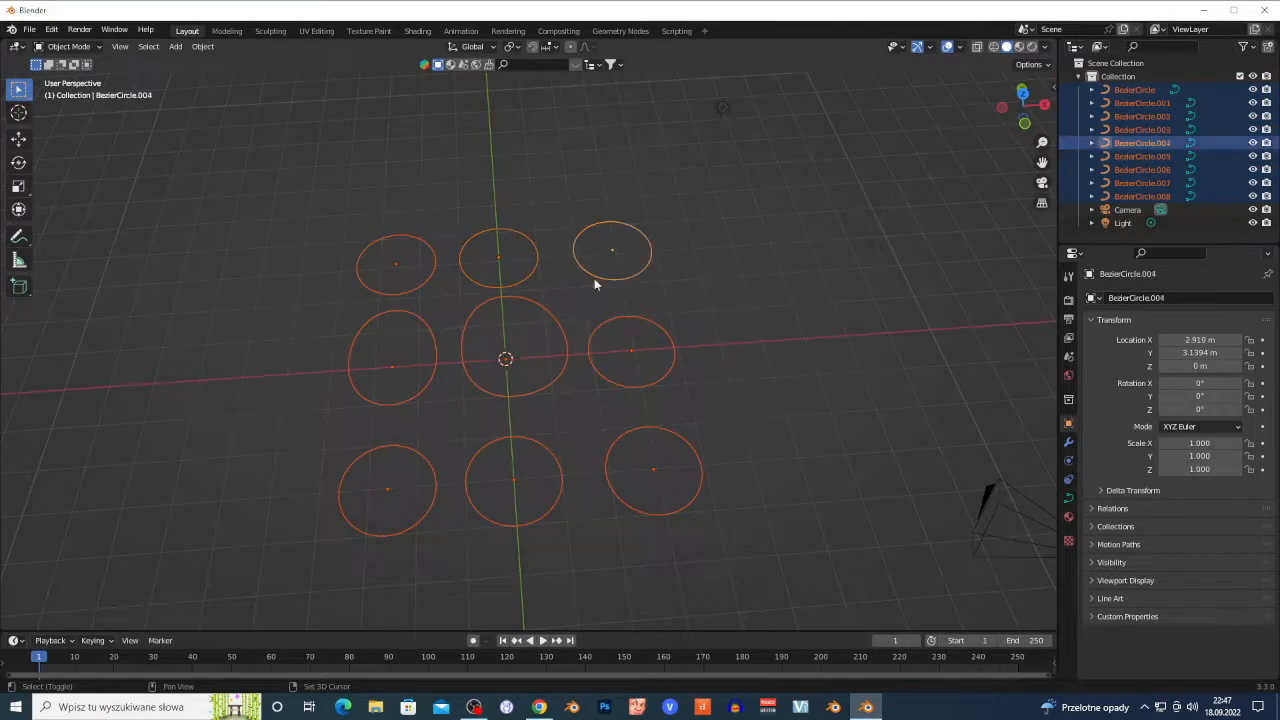
pyautogui.hotkey('ctrl', 'j')
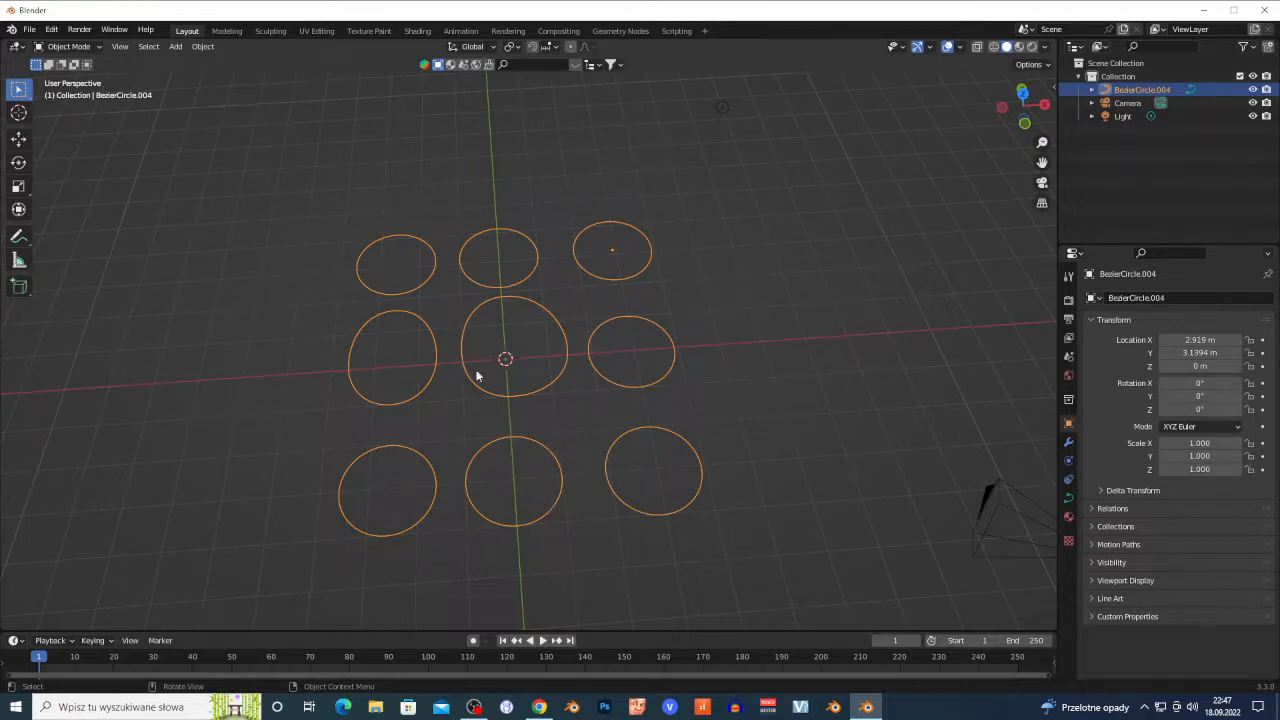
pyautogui.click(337, 362)
# Step: Add a mesh plane at the origin and scale it to about 5.75 so it extends beyond all the circles
pyautogui.moveTo(337, 362); pyautogui.dragTo(447, 325, button='middle')
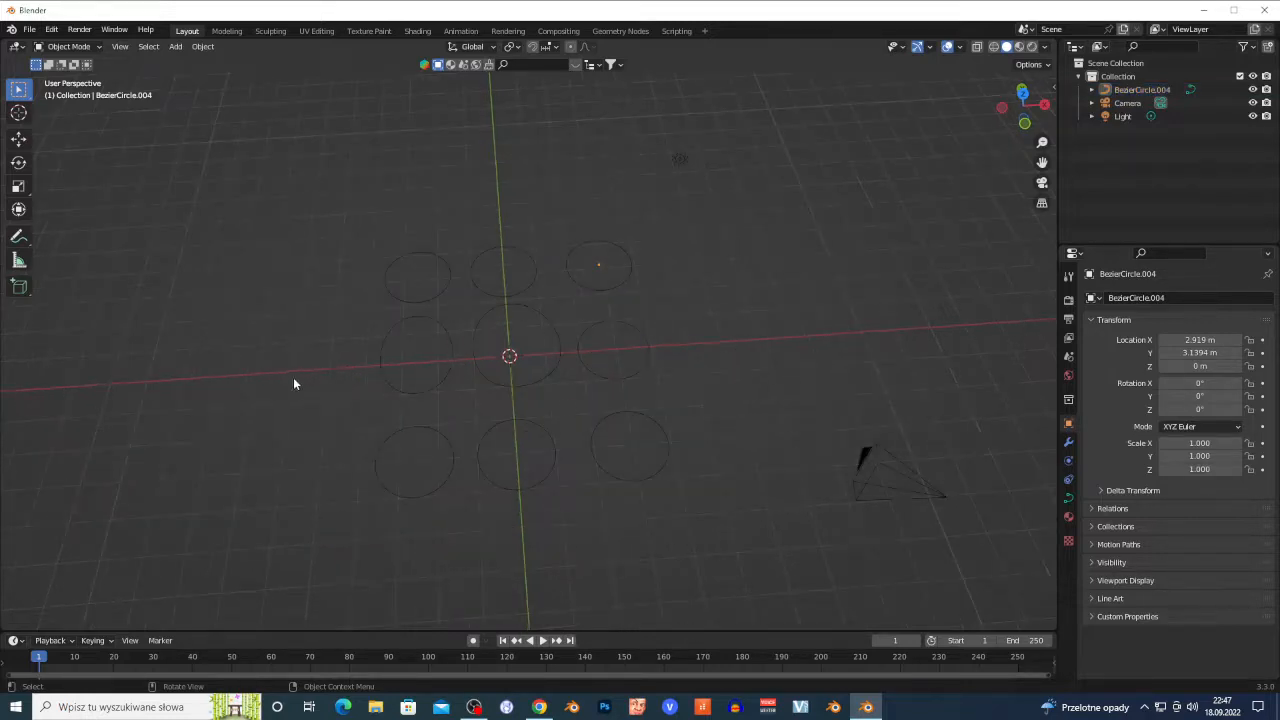
pyautogui.hotkey('shift', 'a')
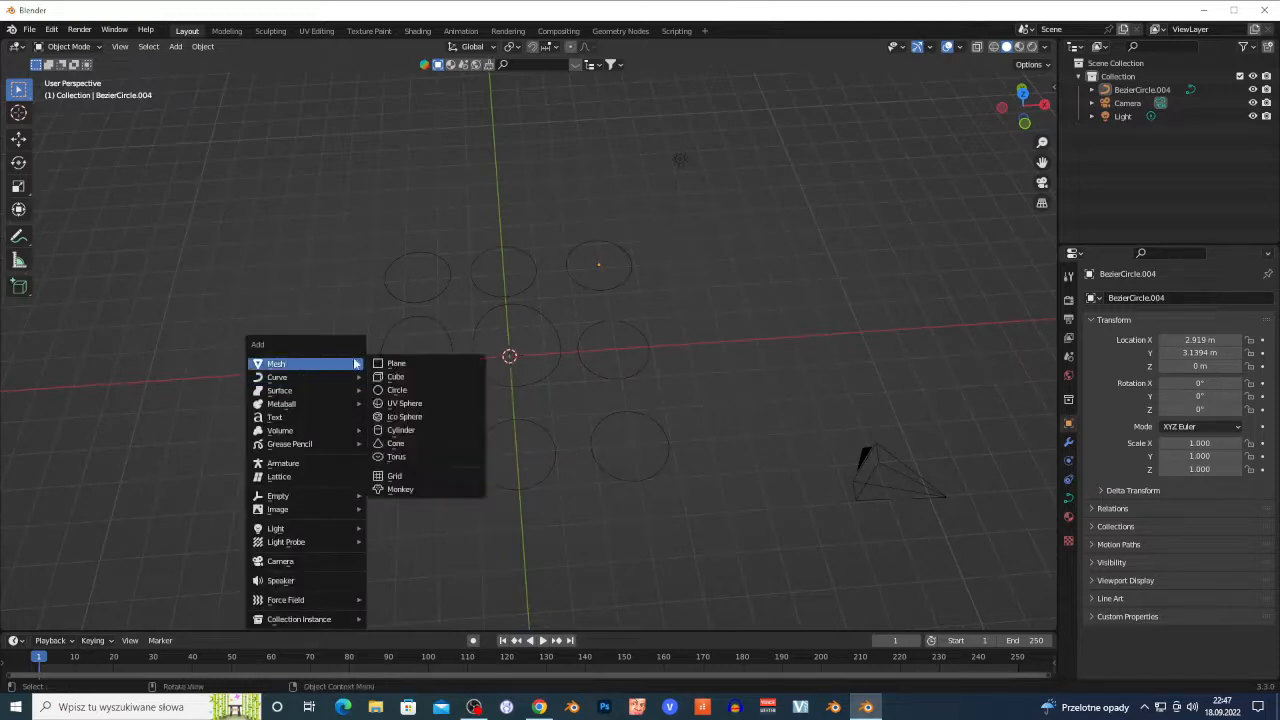
pyautogui.click(378, 364)
pyautogui.press('s')
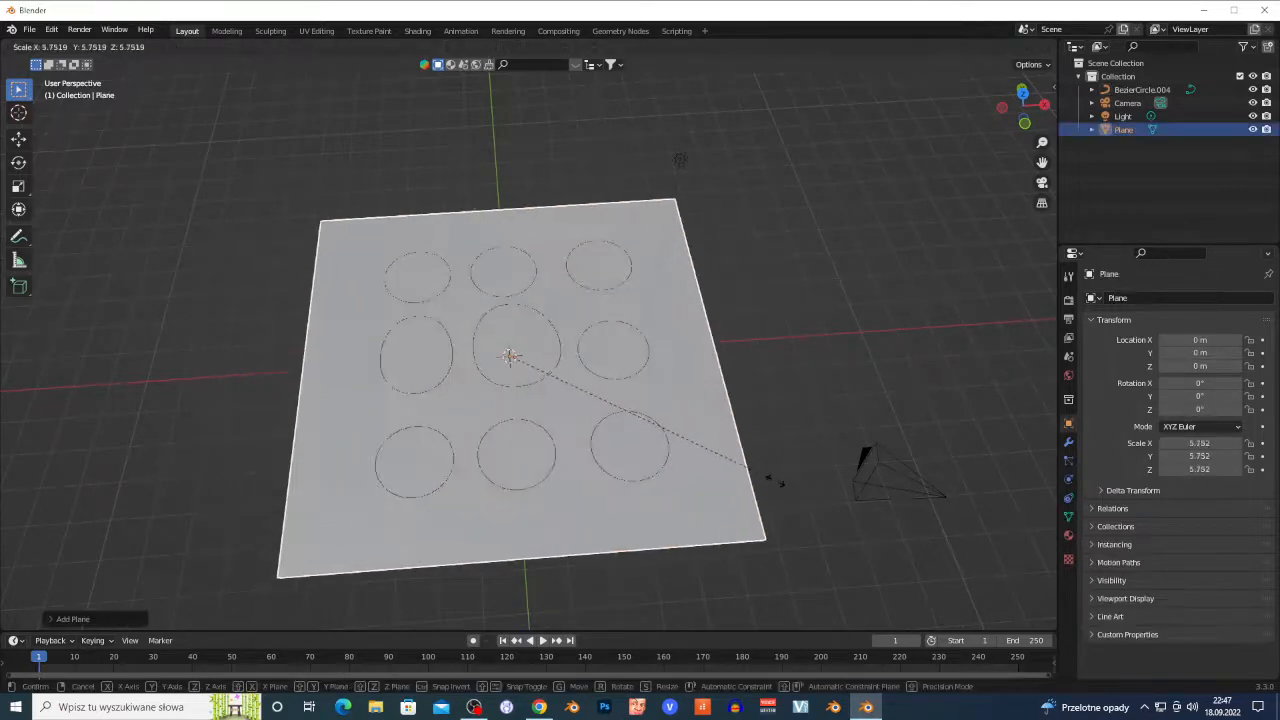
pyautogui.click(735, 483)
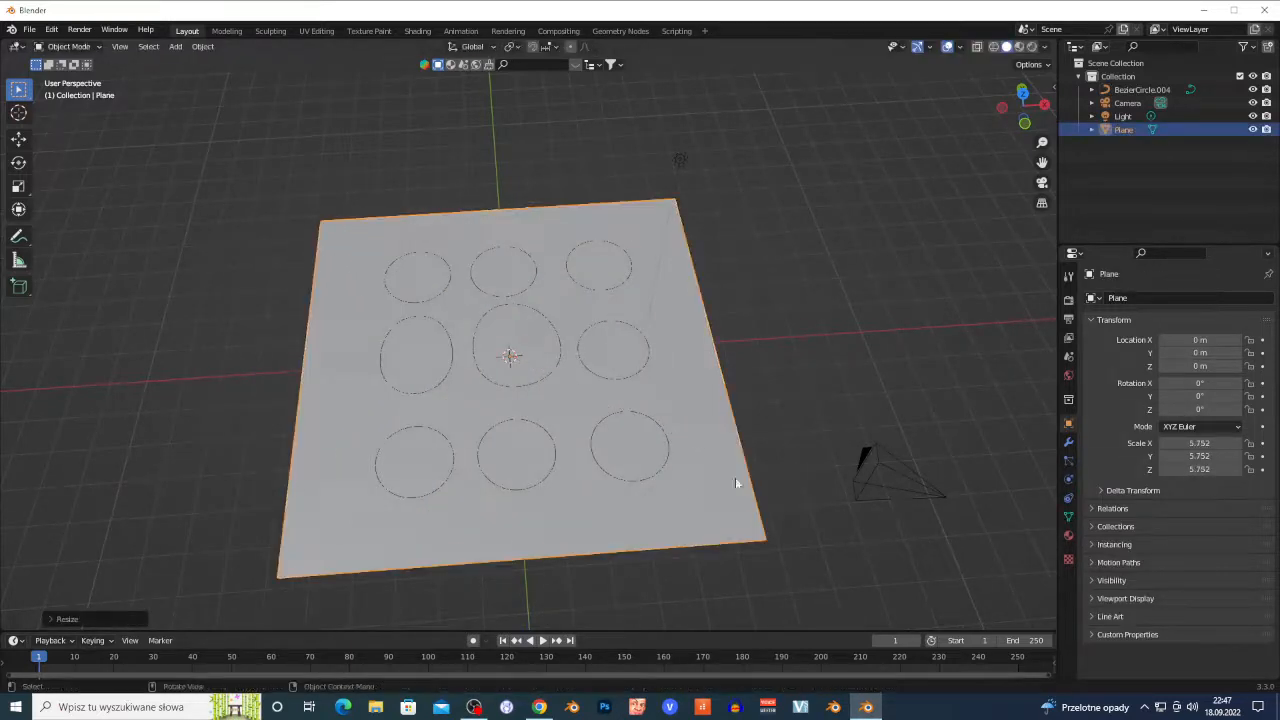
# Step: Add an emitter particle system to the plane and set its normal velocity to 0 m/s
pyautogui.click(1070, 462)
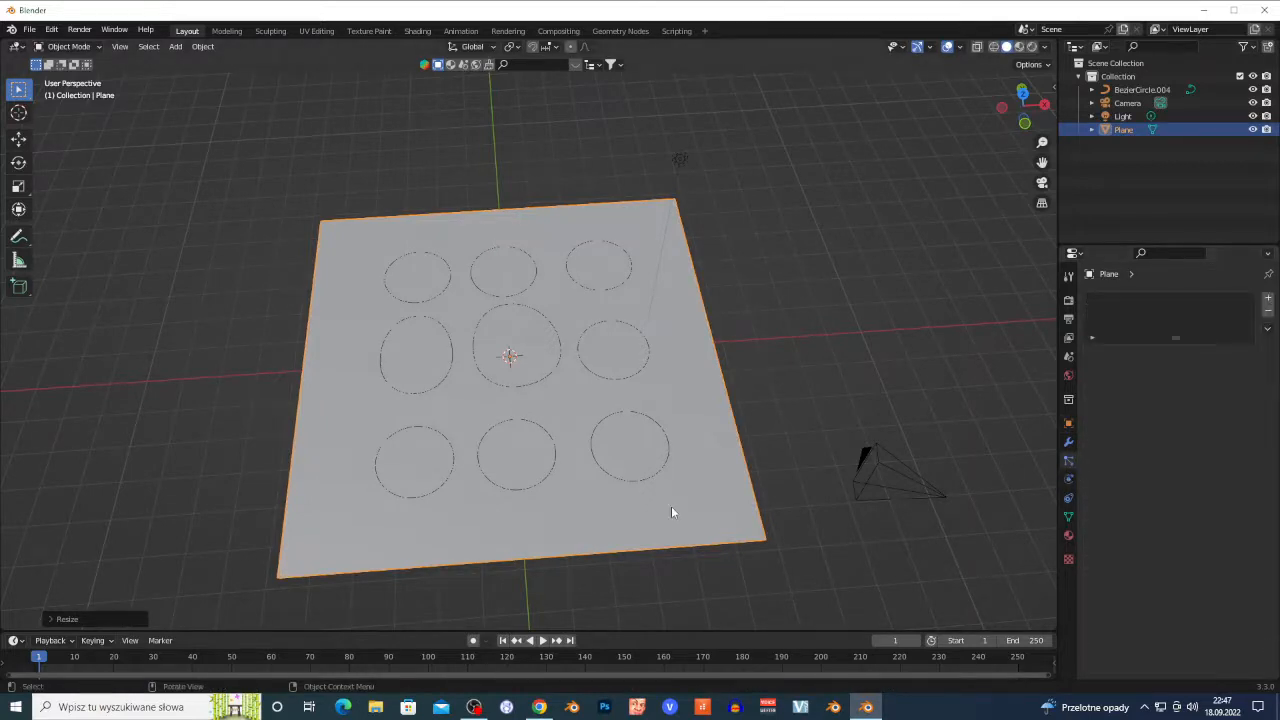
pyautogui.click(1267, 297)
pyautogui.scroll(-2, 1108, 518)
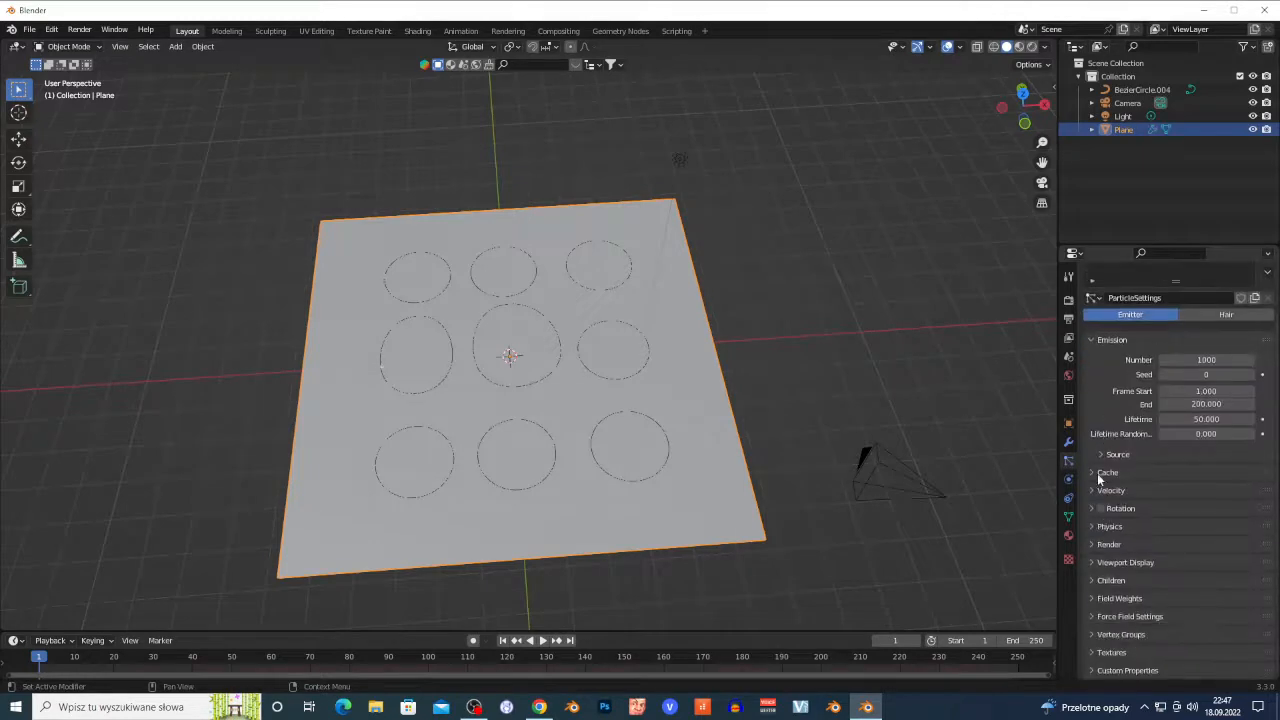
pyautogui.click(1095, 490)
pyautogui.scroll(-3, 1099, 494)
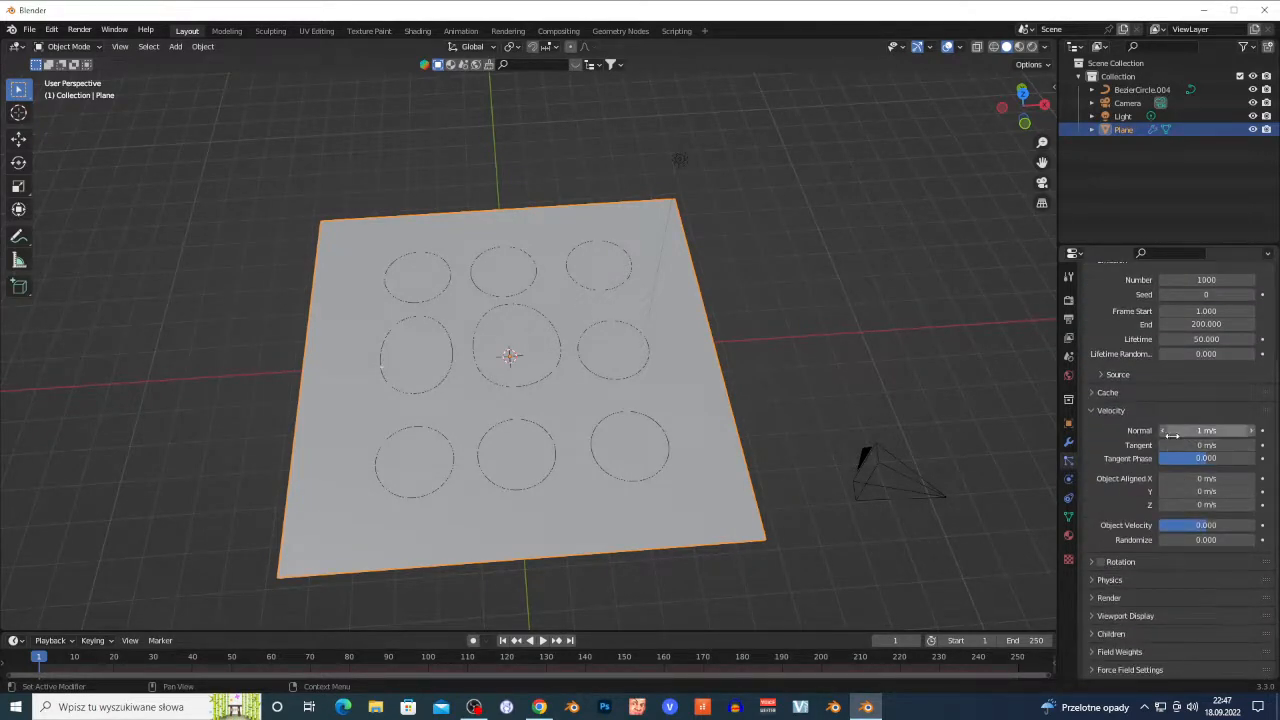
pyautogui.moveTo(1207, 430); pyautogui.dragTo(1207, 430)
# Step: Colour the particles by Velocity in the particle system's viewport display settings
pyautogui.scroll(-2, 1143, 530)
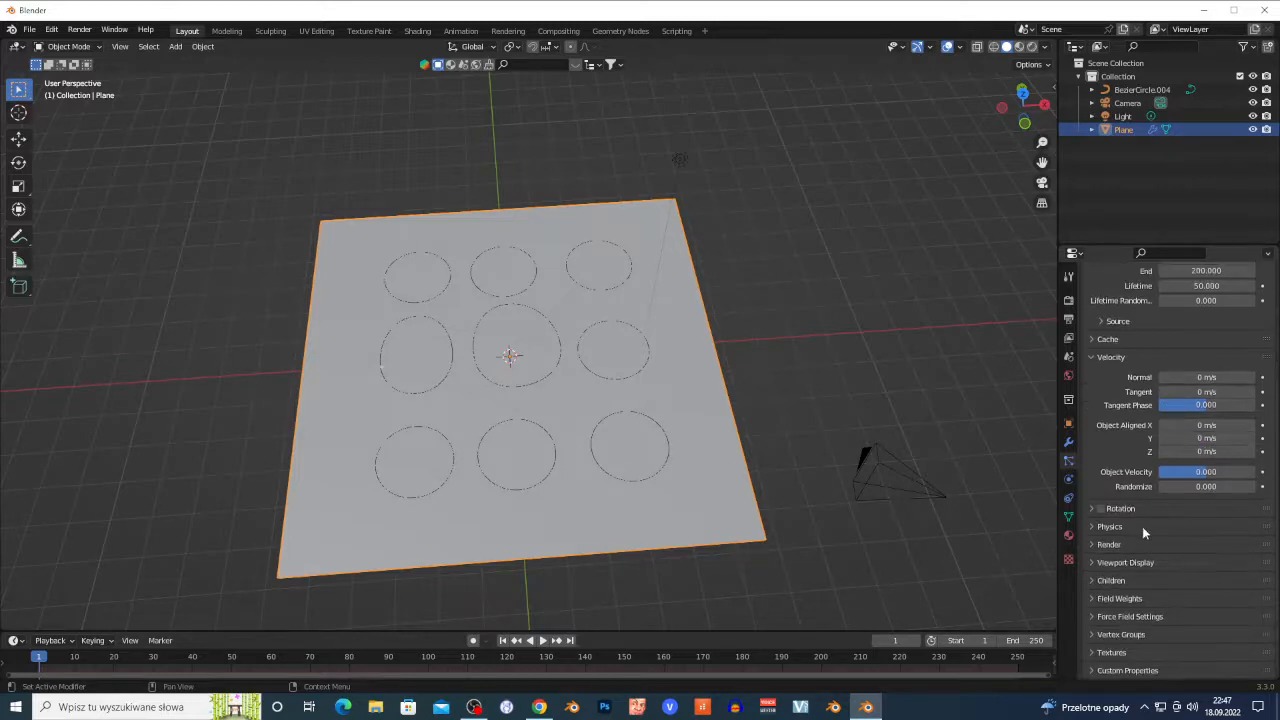
pyautogui.click(1086, 562)
pyautogui.scroll(-4, 1127, 530)
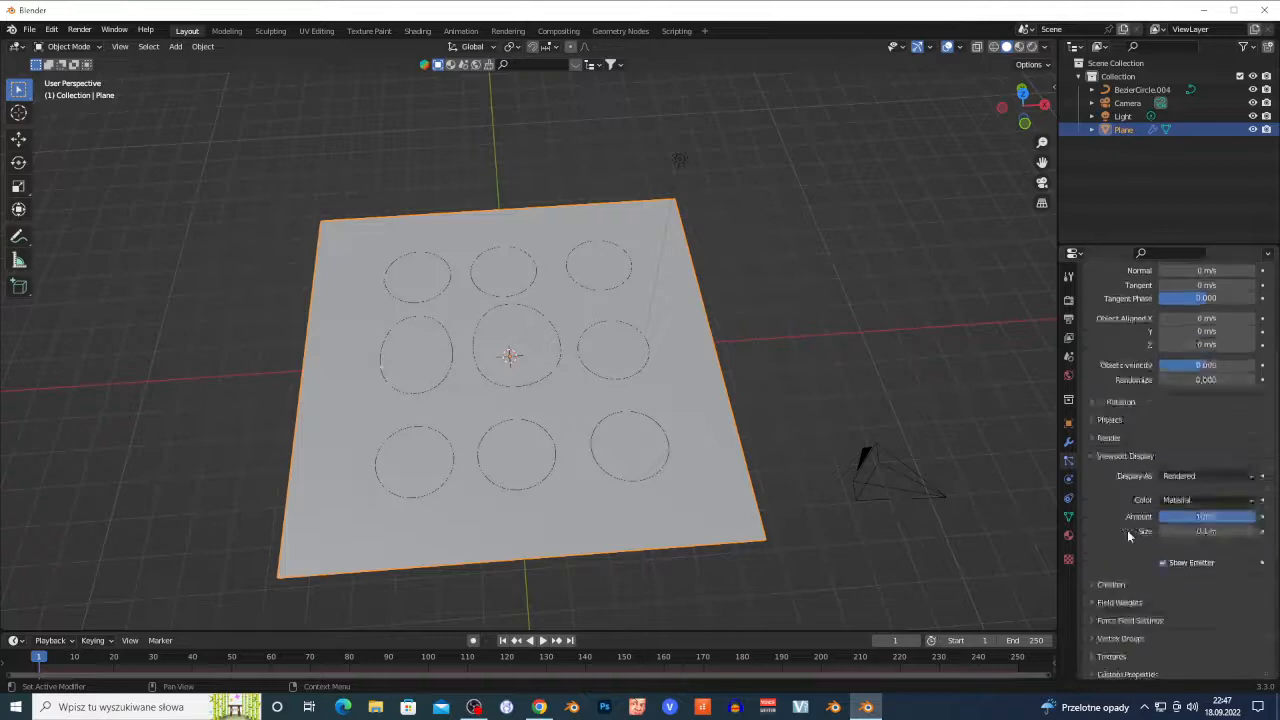
pyautogui.click(1203, 496)
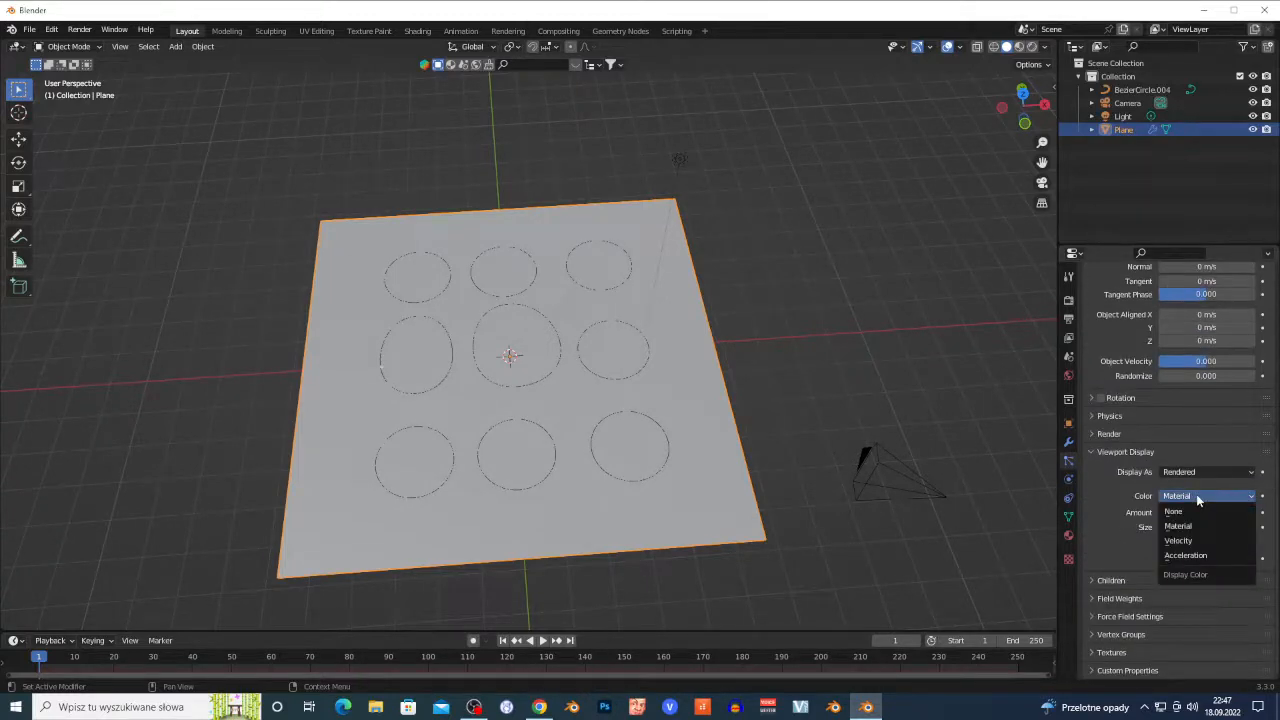
pyautogui.click(1190, 540)
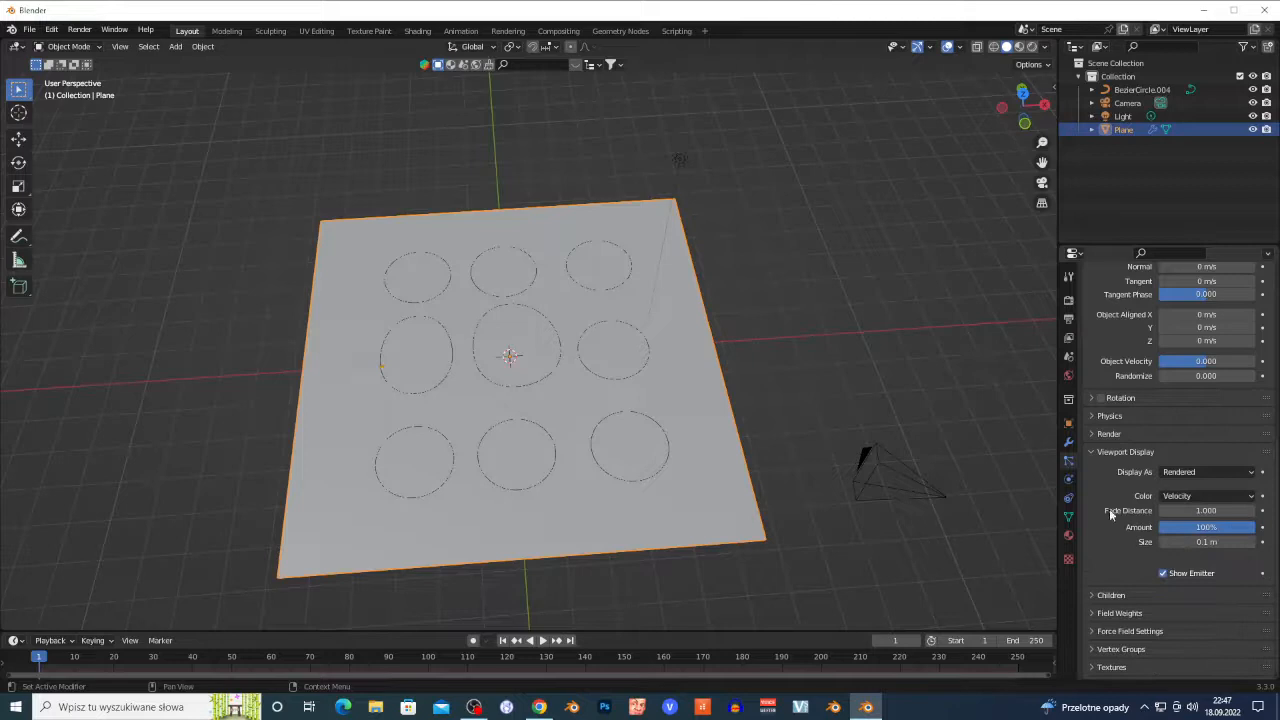
# Step: Set the gravity field weight of the plane's particle system to 0
pyautogui.scroll(-1, 1106, 520)
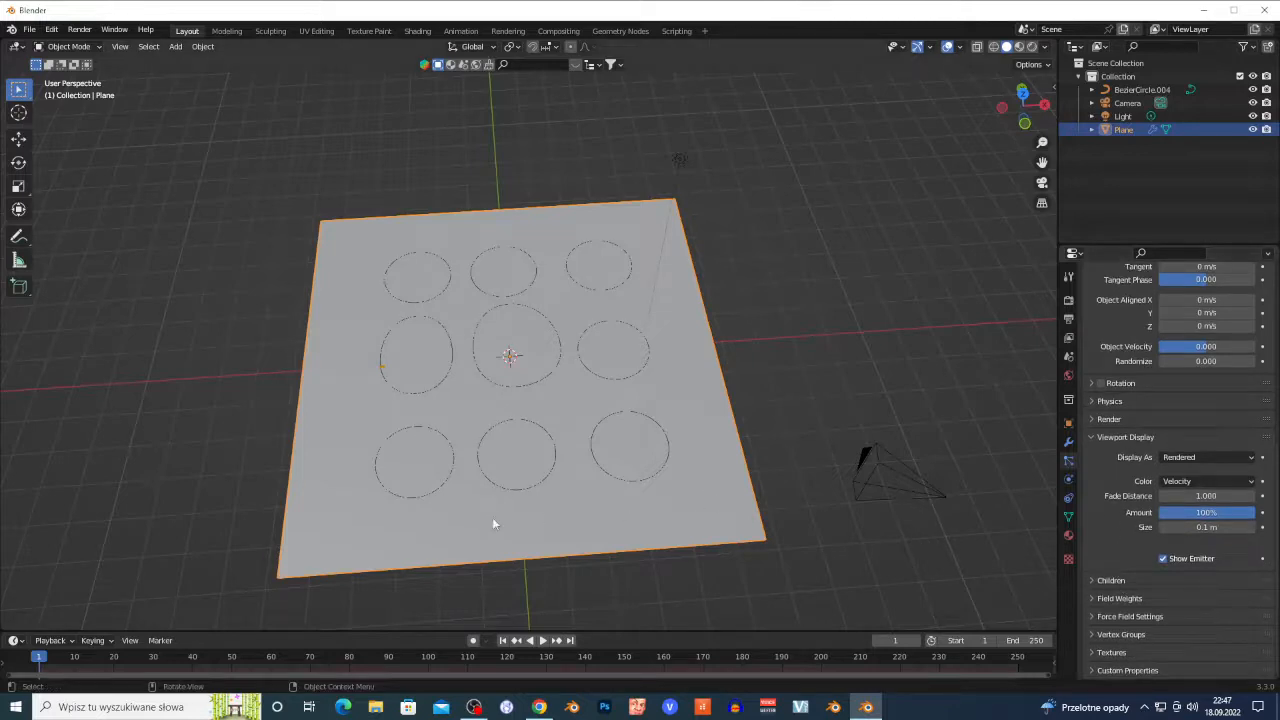
pyautogui.click(1091, 599)
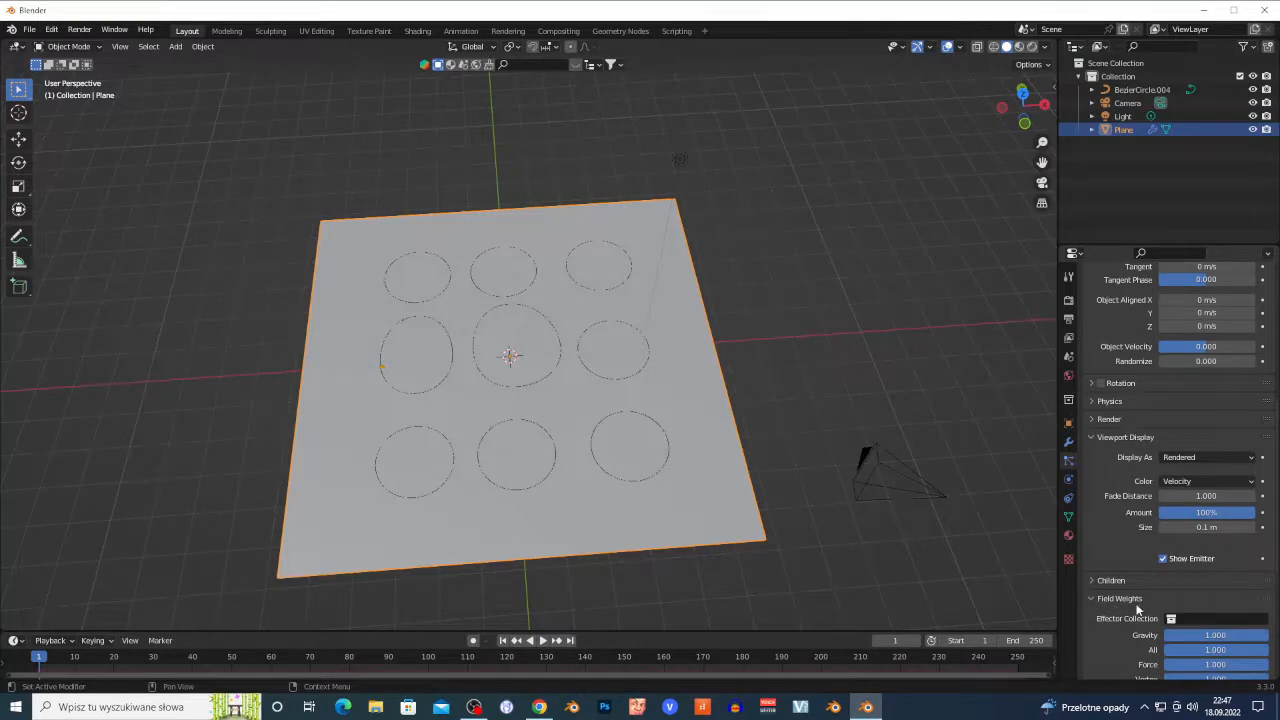
pyautogui.scroll(-4, 1135, 600)
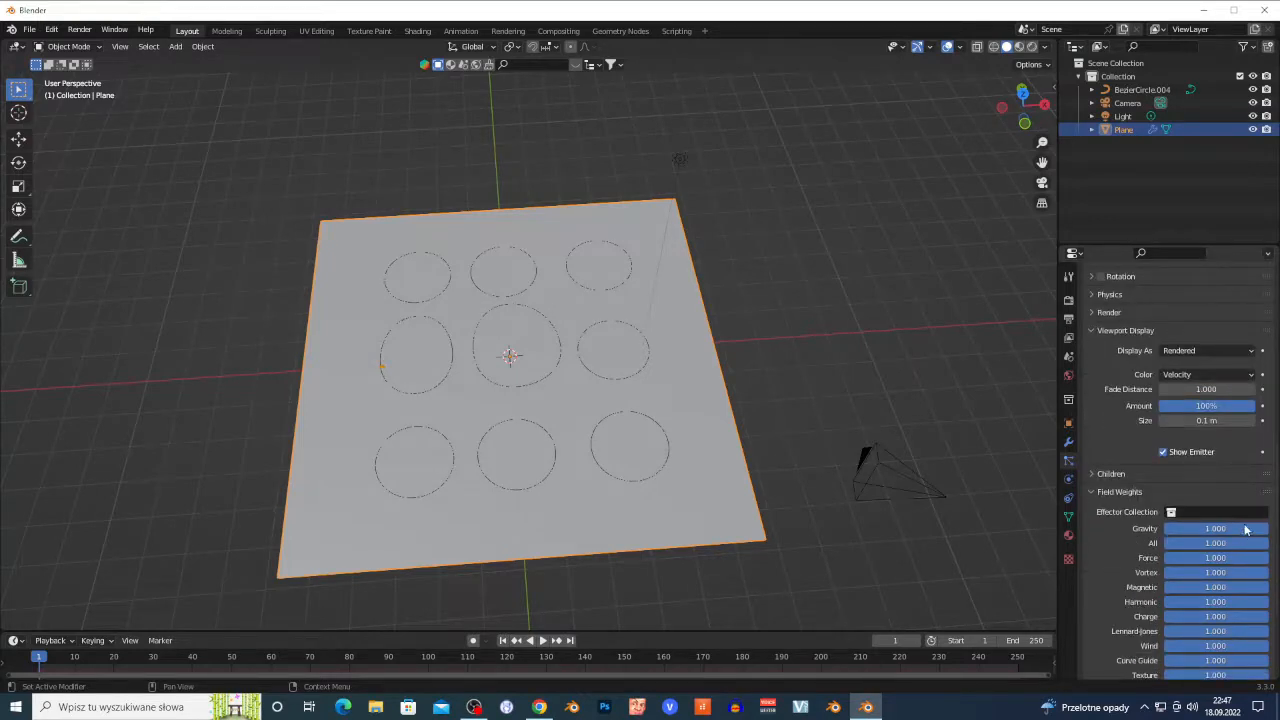
pyautogui.moveTo(1260, 528); pyautogui.dragTo(1093, 563)
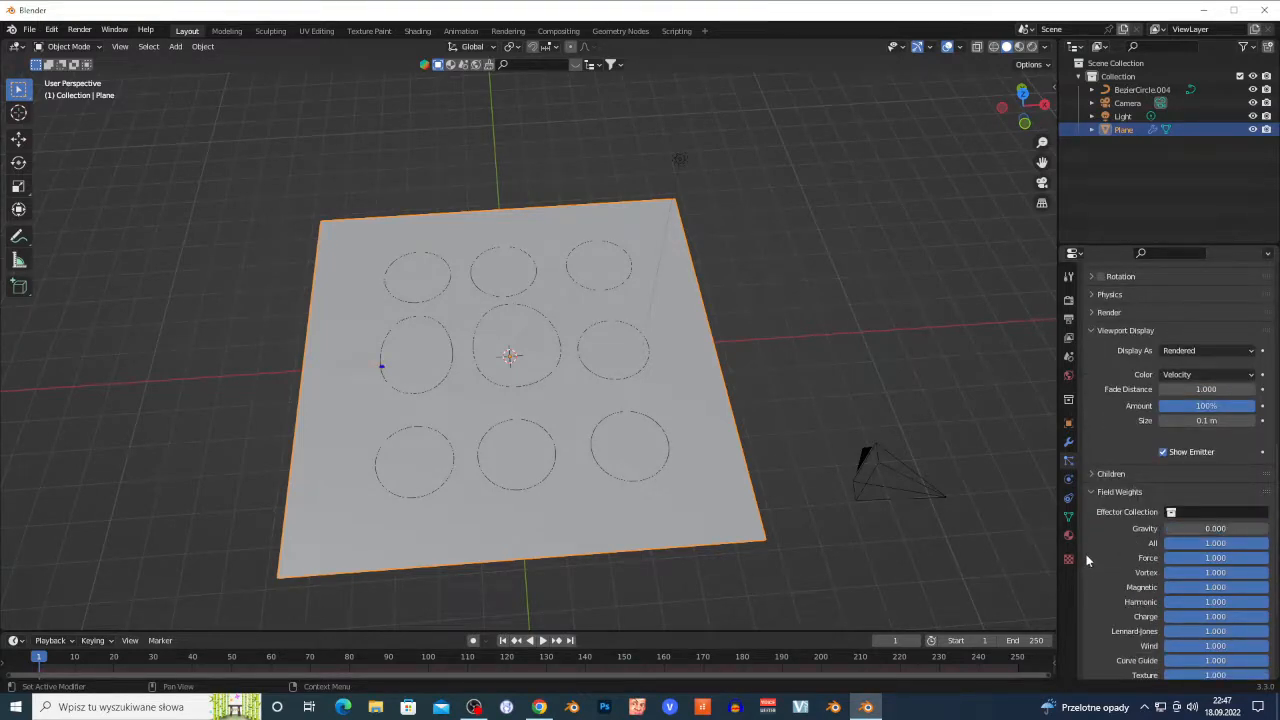
# Step: Enlarge the timeline area and set the particle system's emission number to 15000
pyautogui.moveTo(738, 633); pyautogui.dragTo(754, 562)
pyautogui.scroll(10, 1198, 508)
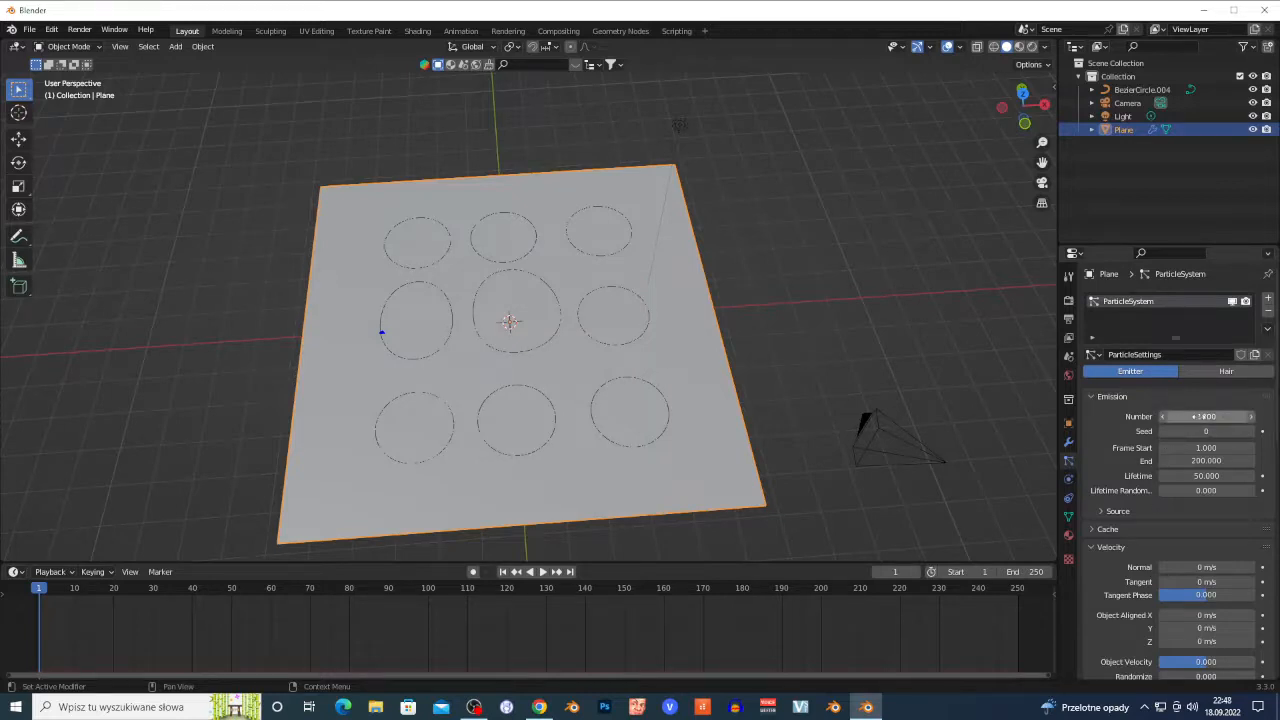
pyautogui.click(1192, 416)
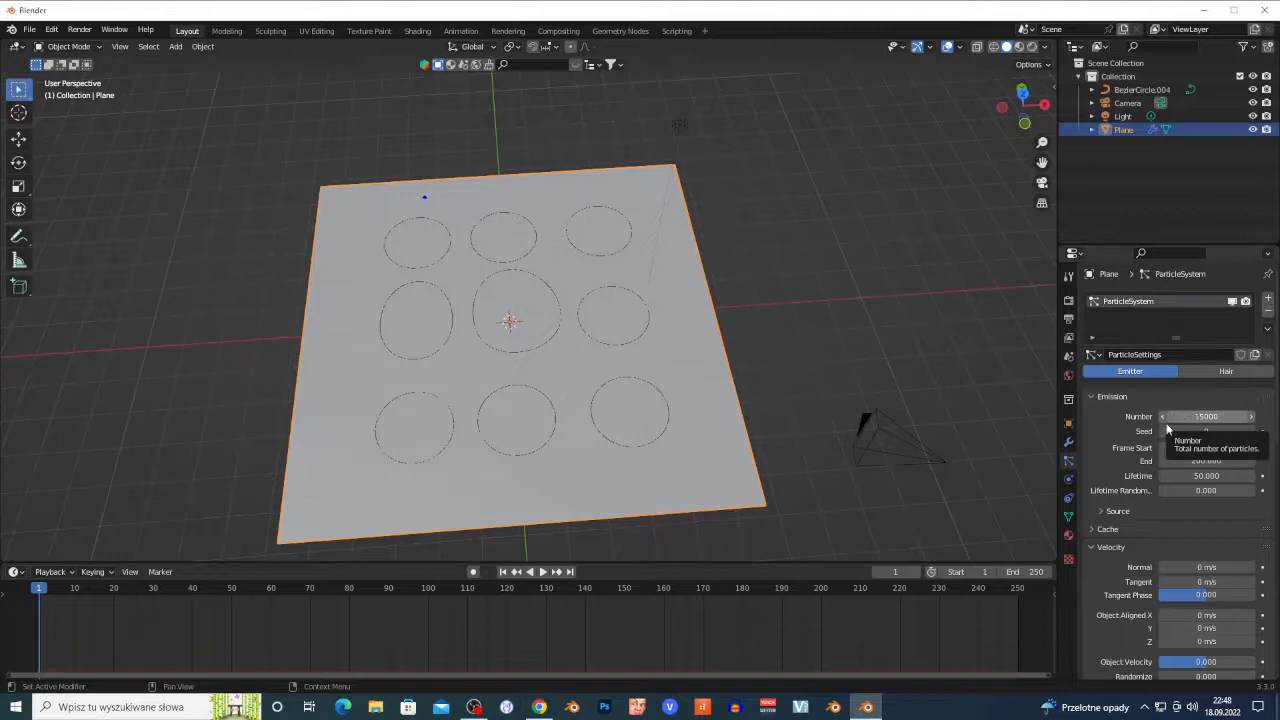
# Step: Recheck the Chrome reference video, return to Blender and preview the particle emission, finishing at frame 1
pyautogui.click(539, 707)
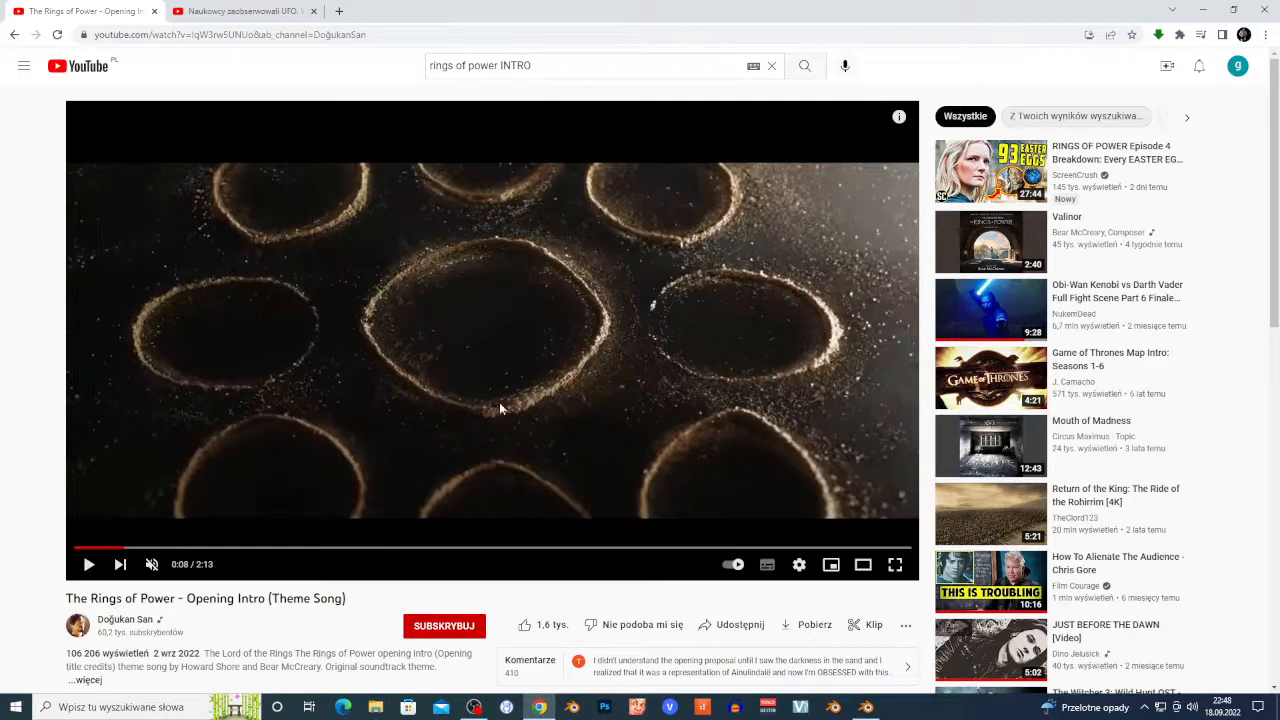
pyautogui.click(866, 707)
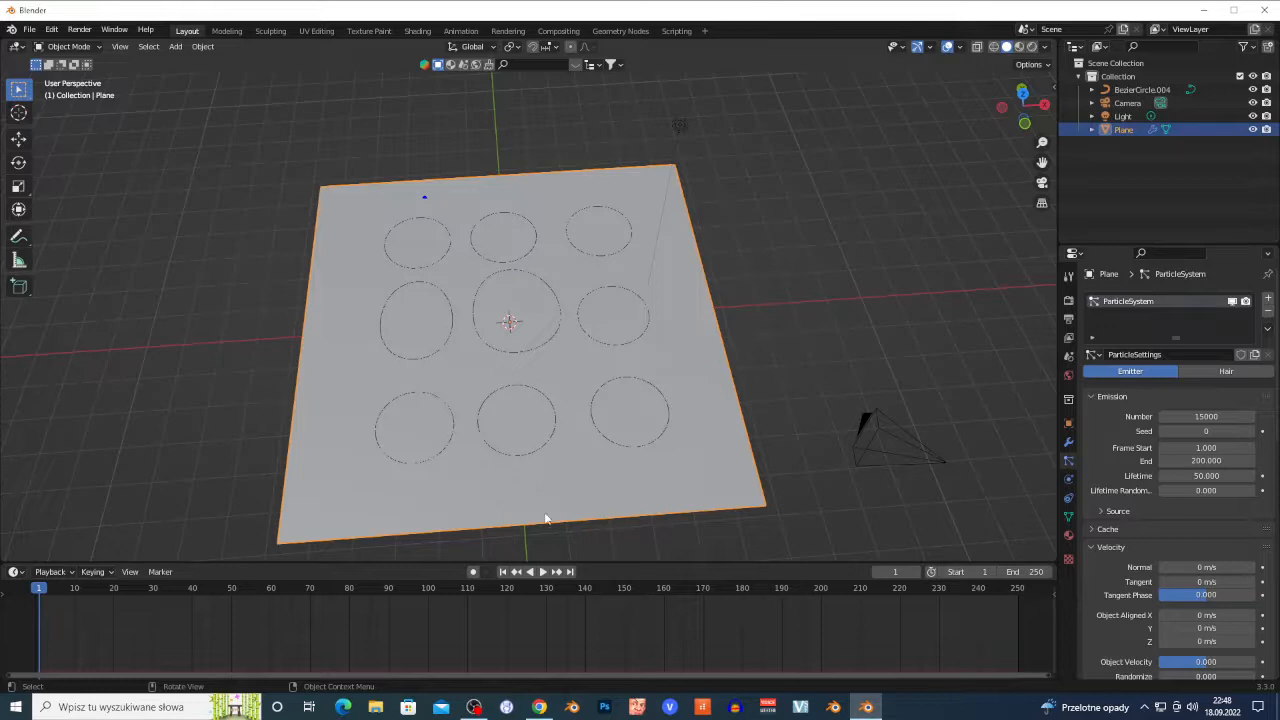
pyautogui.press('space')
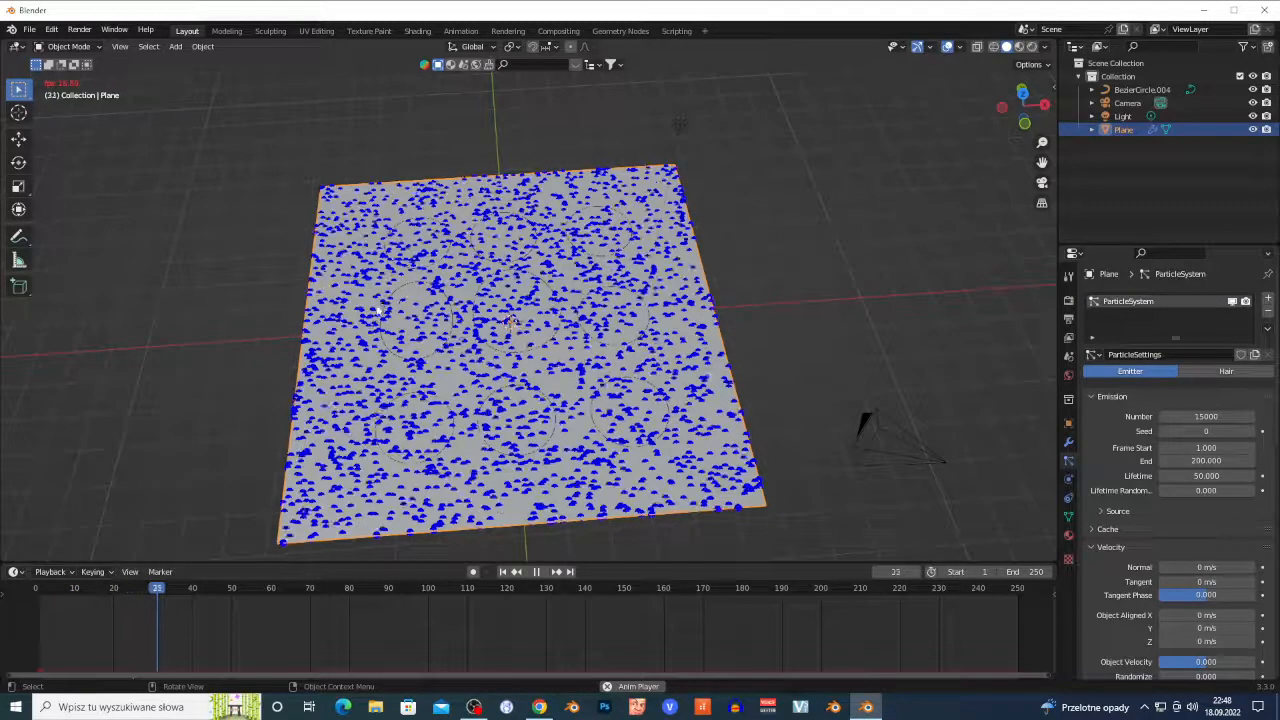
pyautogui.press('space')
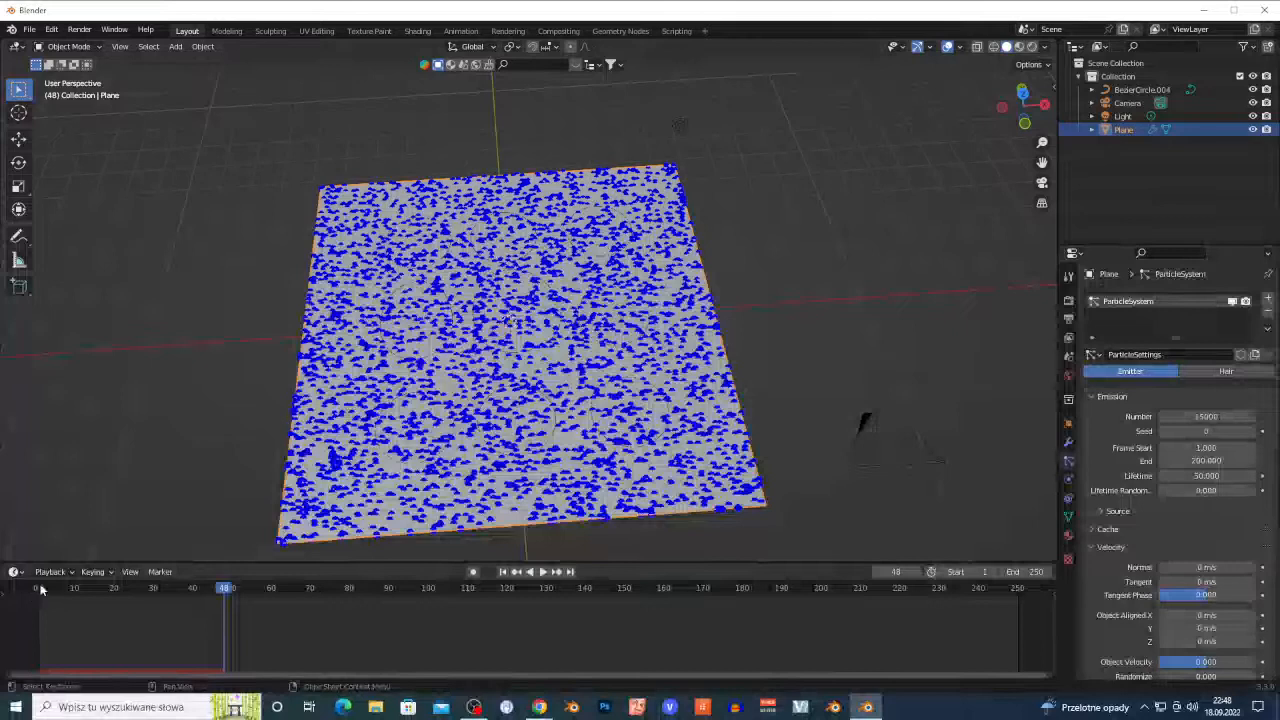
pyautogui.click(39, 591)
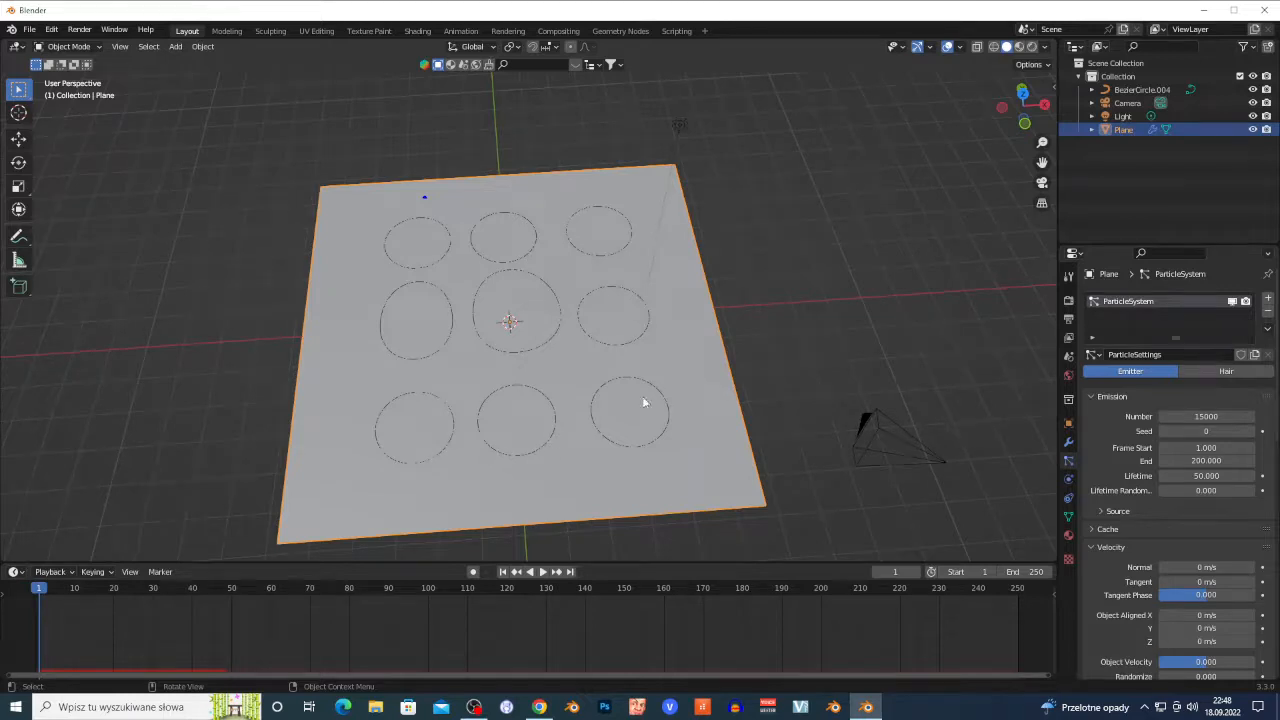
# Step: Add a force field to the joined Bezier circles, with type Harmonic and shape Curve
pyautogui.click(651, 447)
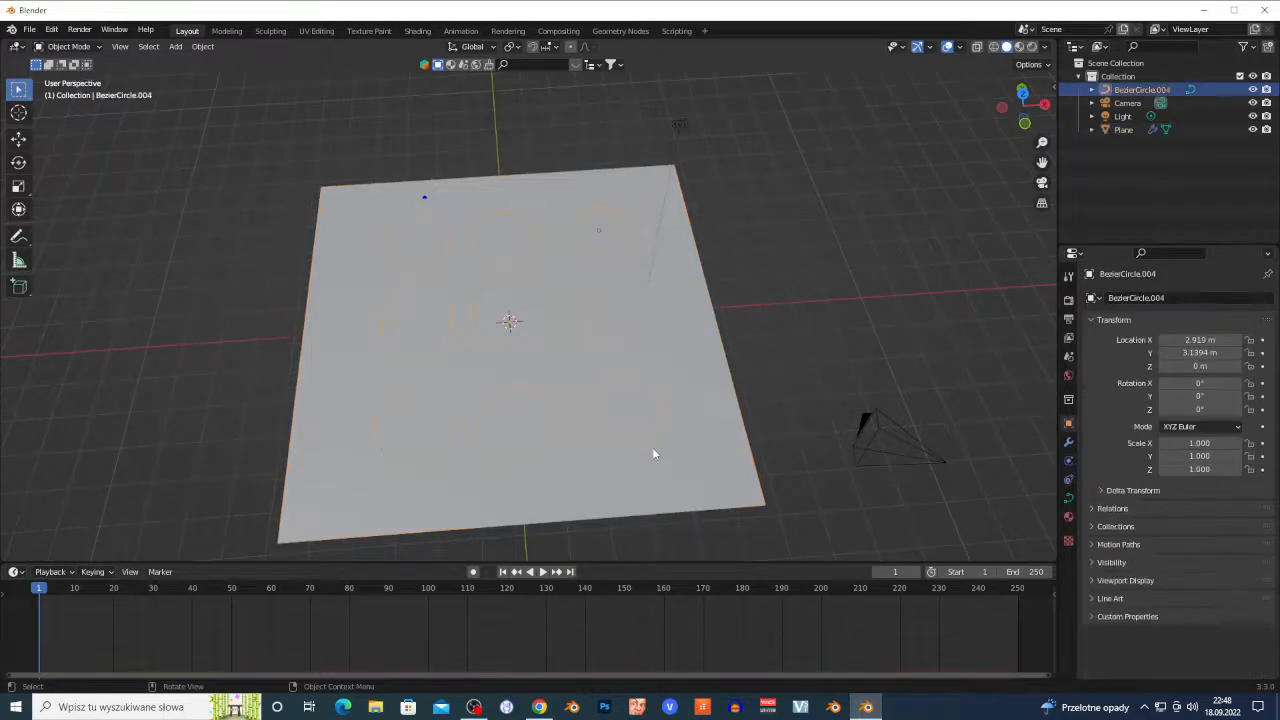
pyautogui.click(1069, 461)
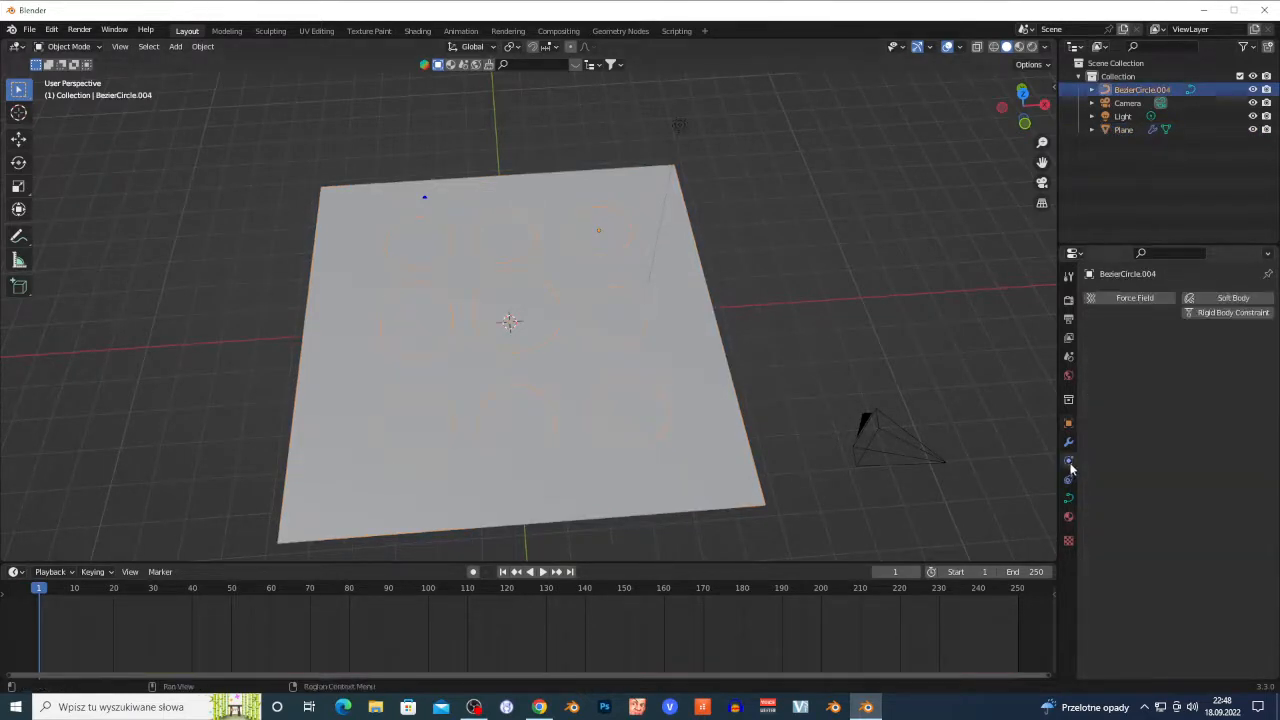
pyautogui.click(1125, 300)
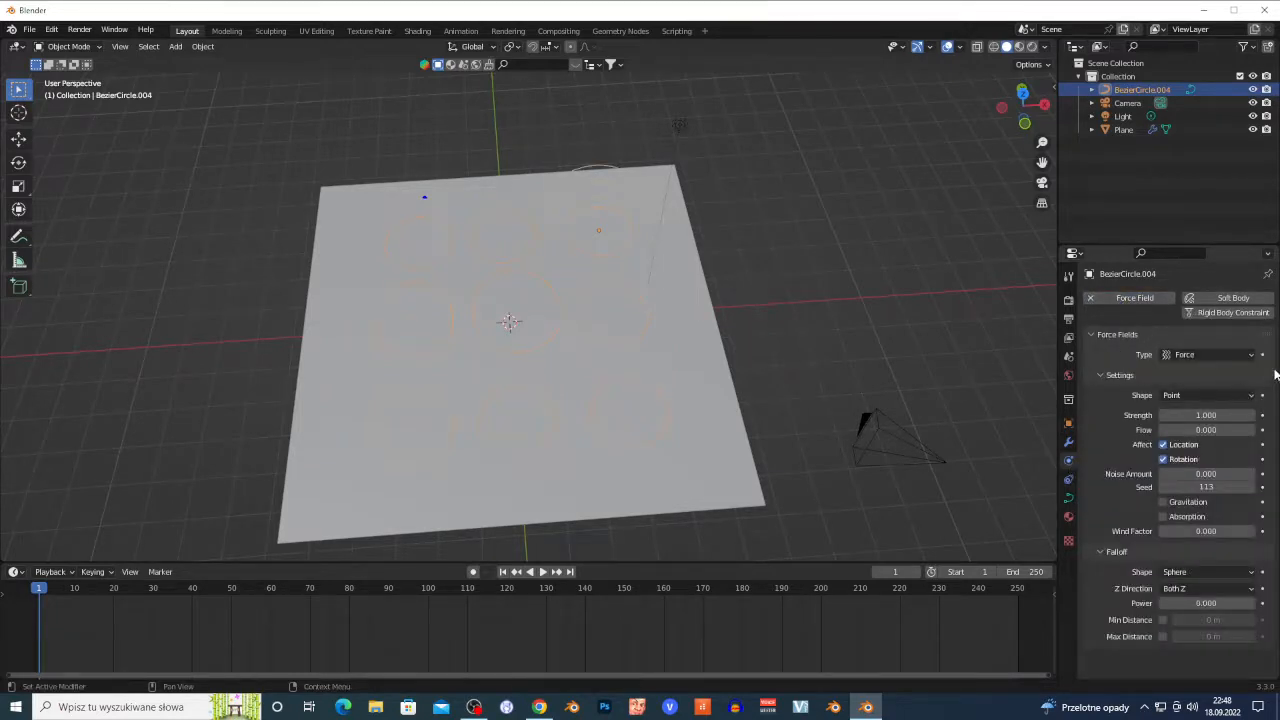
pyautogui.click(1195, 357)
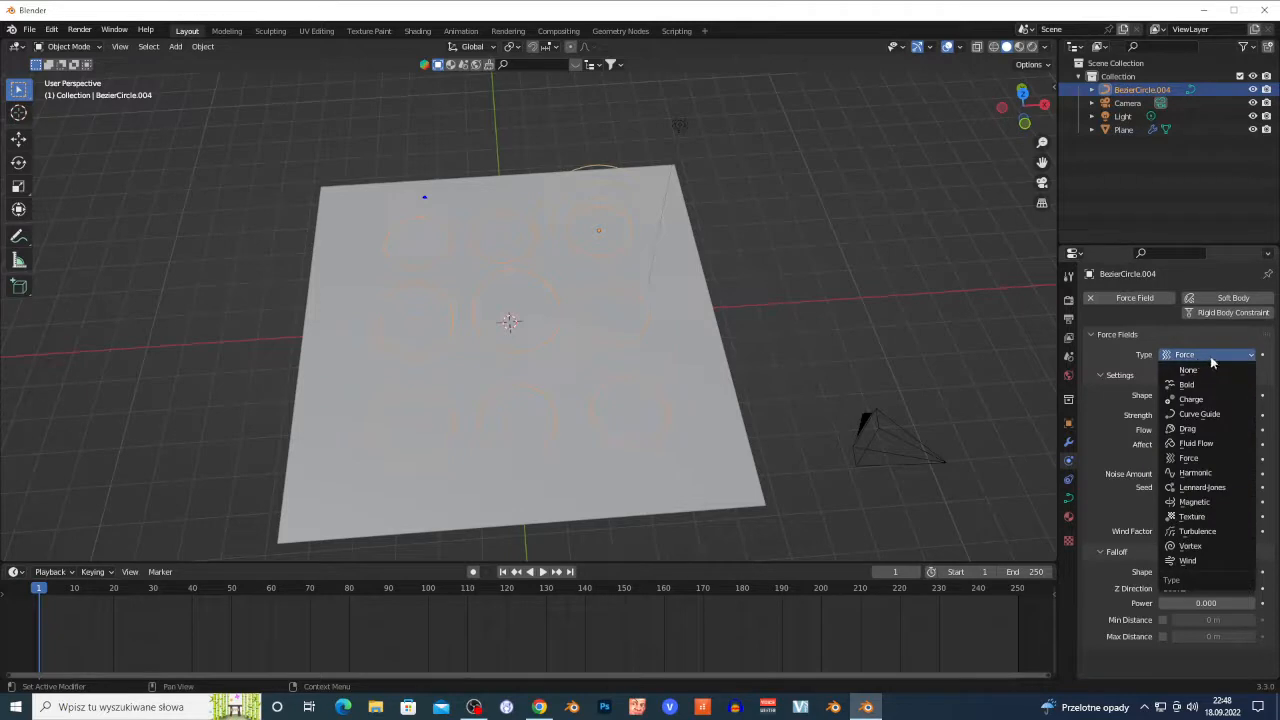
pyautogui.click(1195, 472)
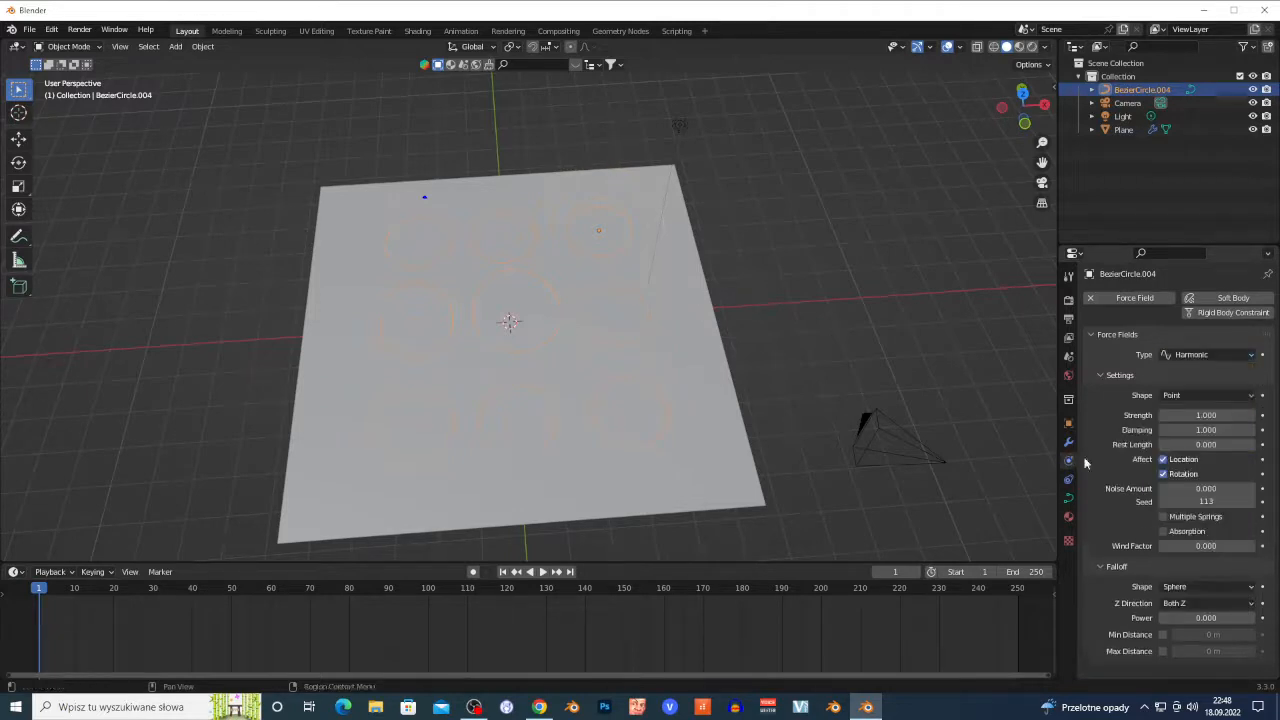
pyautogui.click(1193, 397)
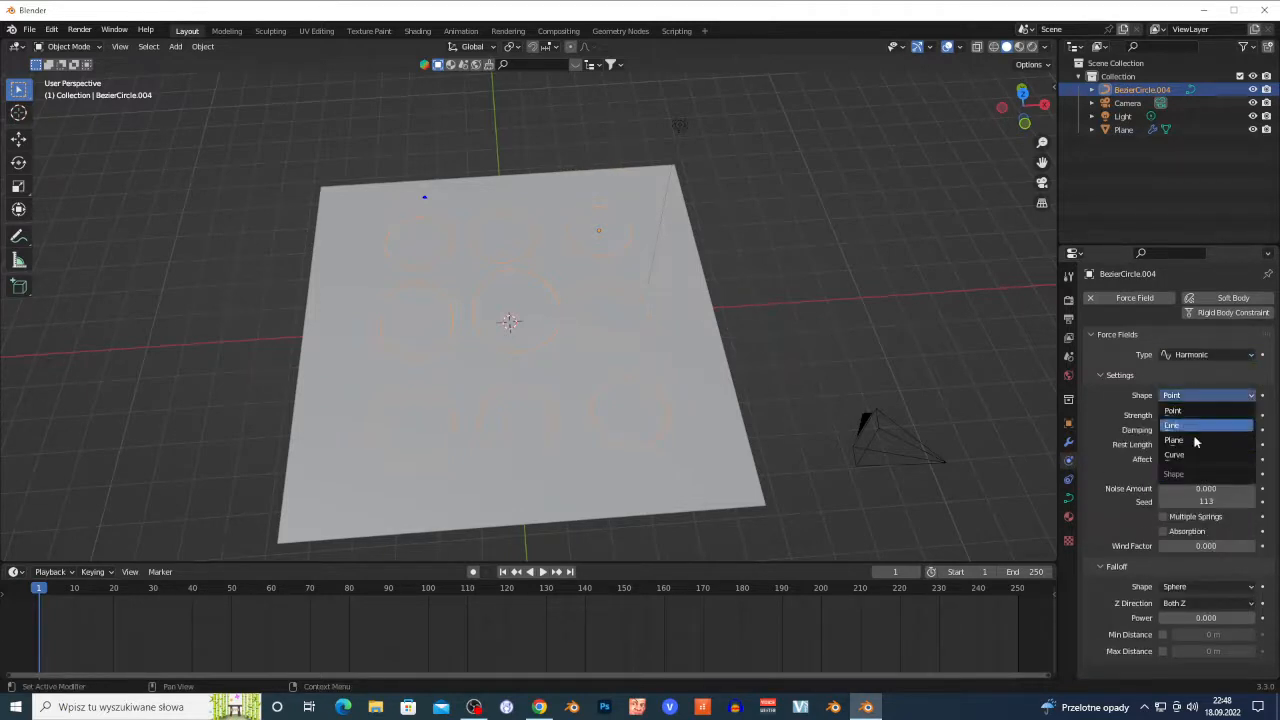
pyautogui.click(1197, 459)
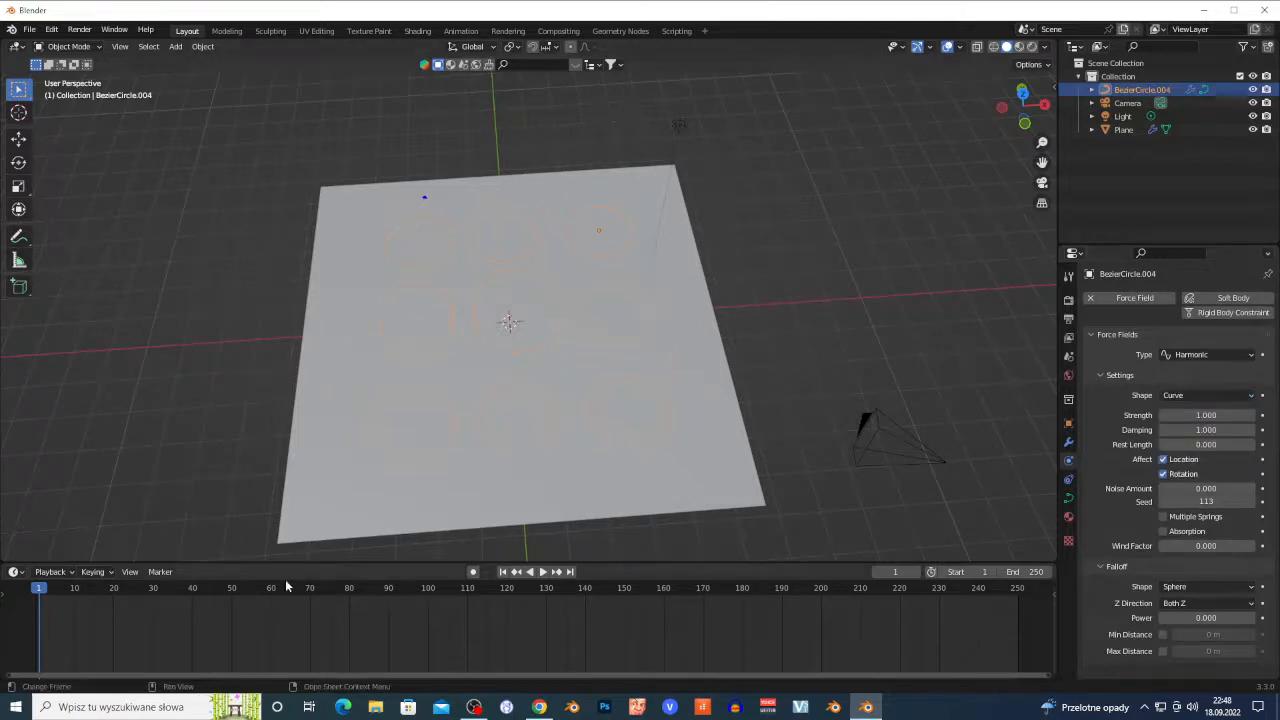
# Step: Play the simulation and view the particles gathering around the nine rings from close up and farther away
pyautogui.press('space')
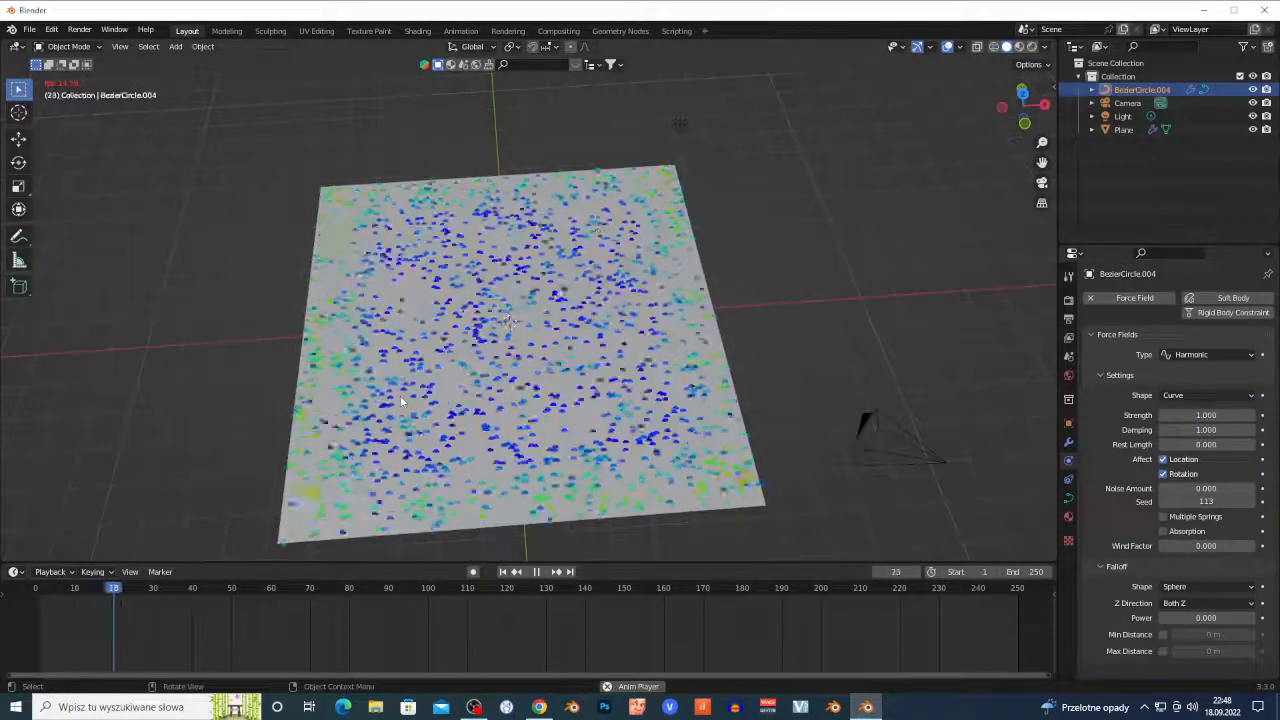
pyautogui.scroll(2, 570, 452)
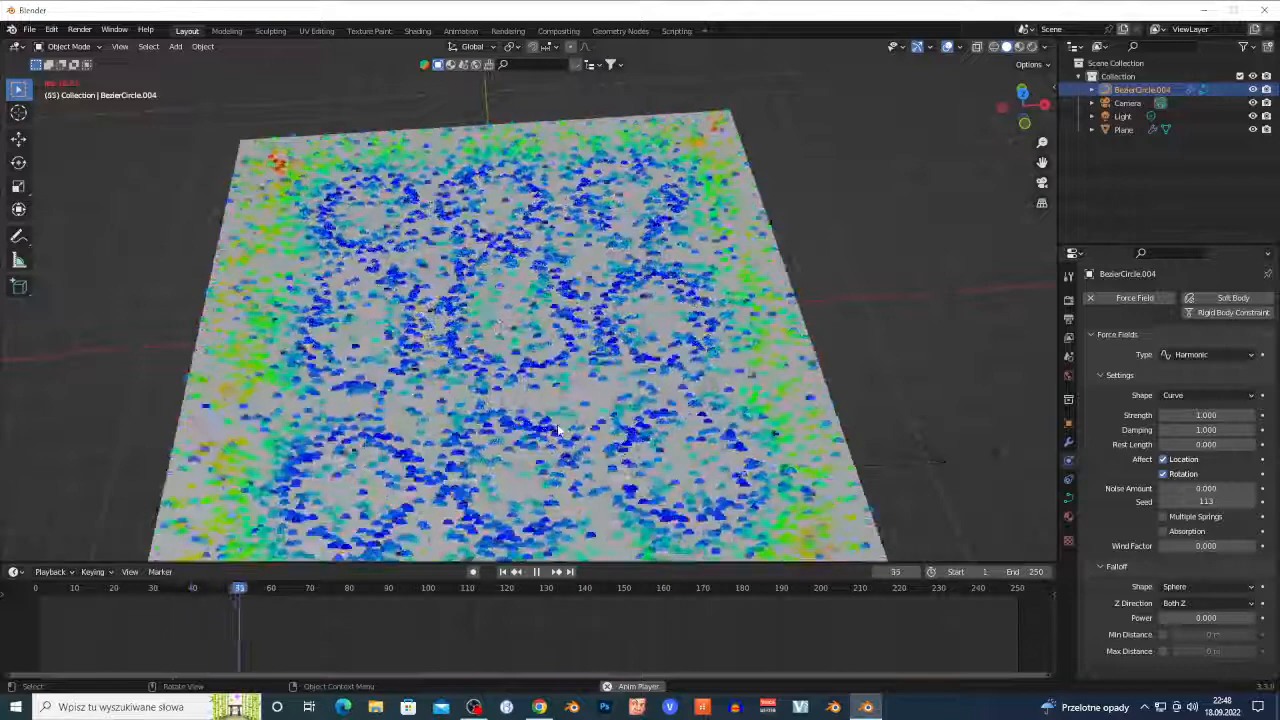
pyautogui.hotkey('shift', '`')
pyautogui.press('s')
pyautogui.press('w')
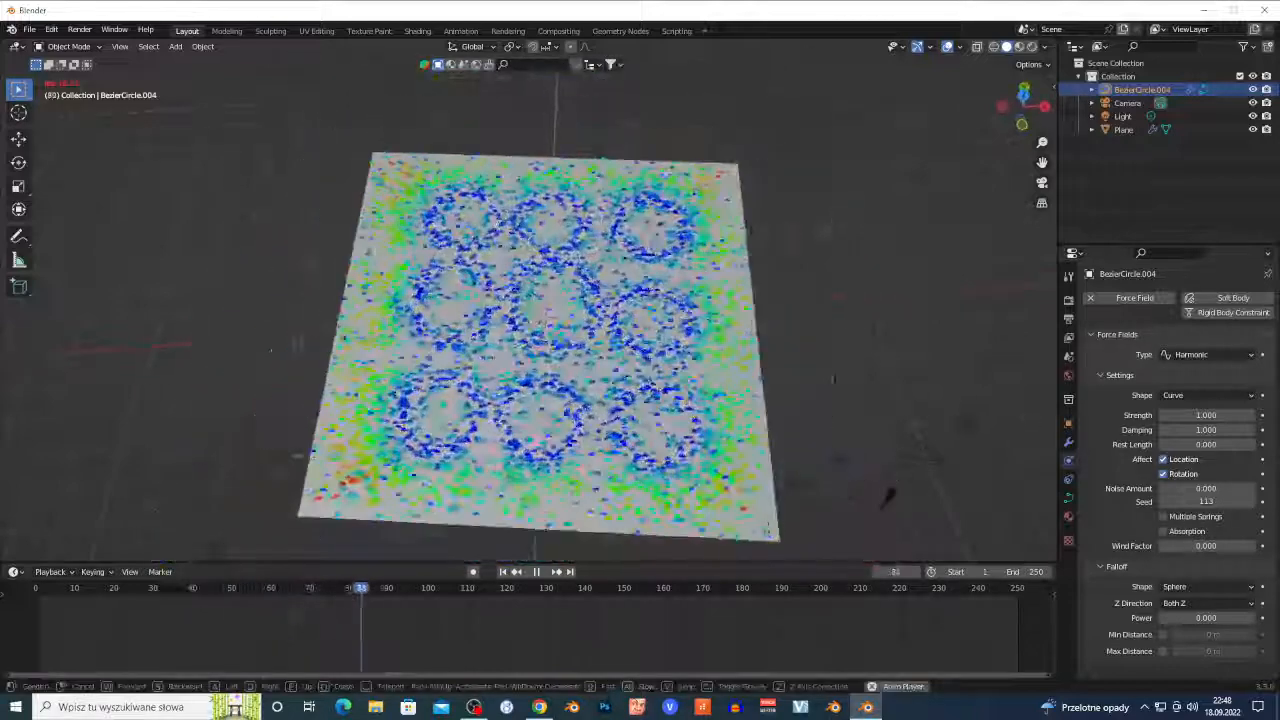
pyautogui.click(558, 430)
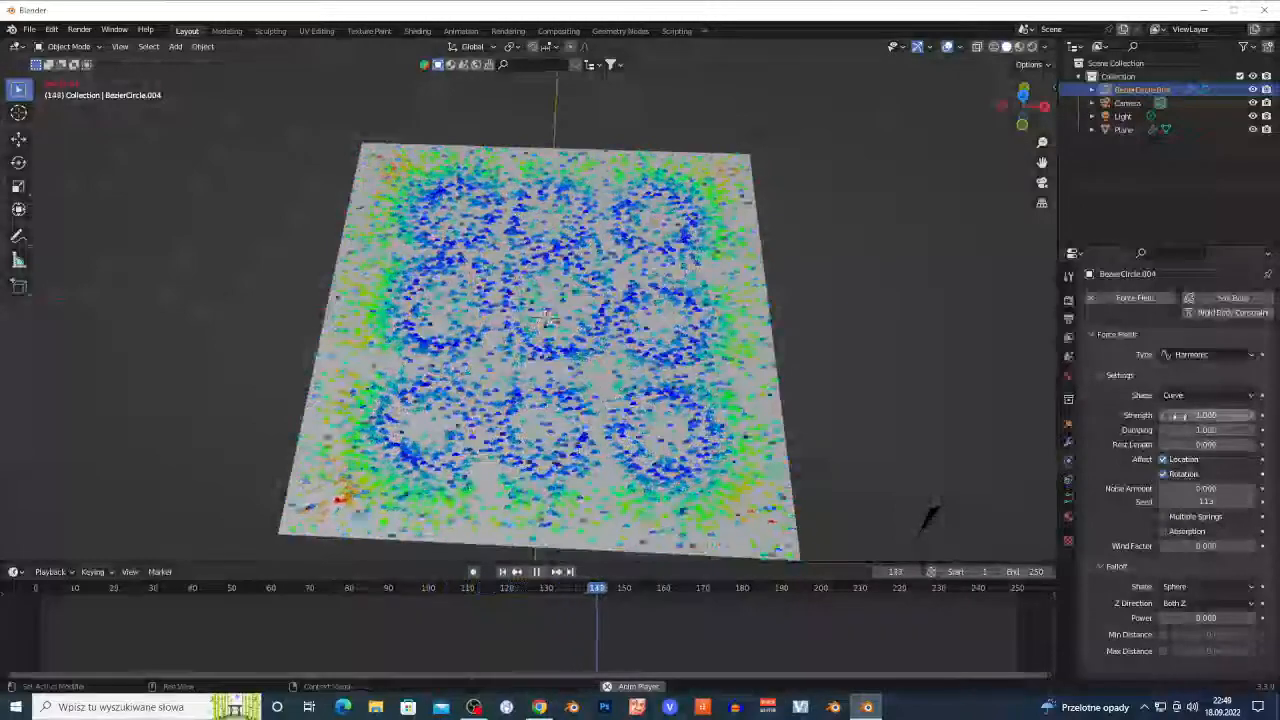
# Step: Raise the harmonic force field's strength to 23.4 and inspect the rings during playback
pyautogui.moveTo(1183, 415); pyautogui.dragTo(1279, 415)
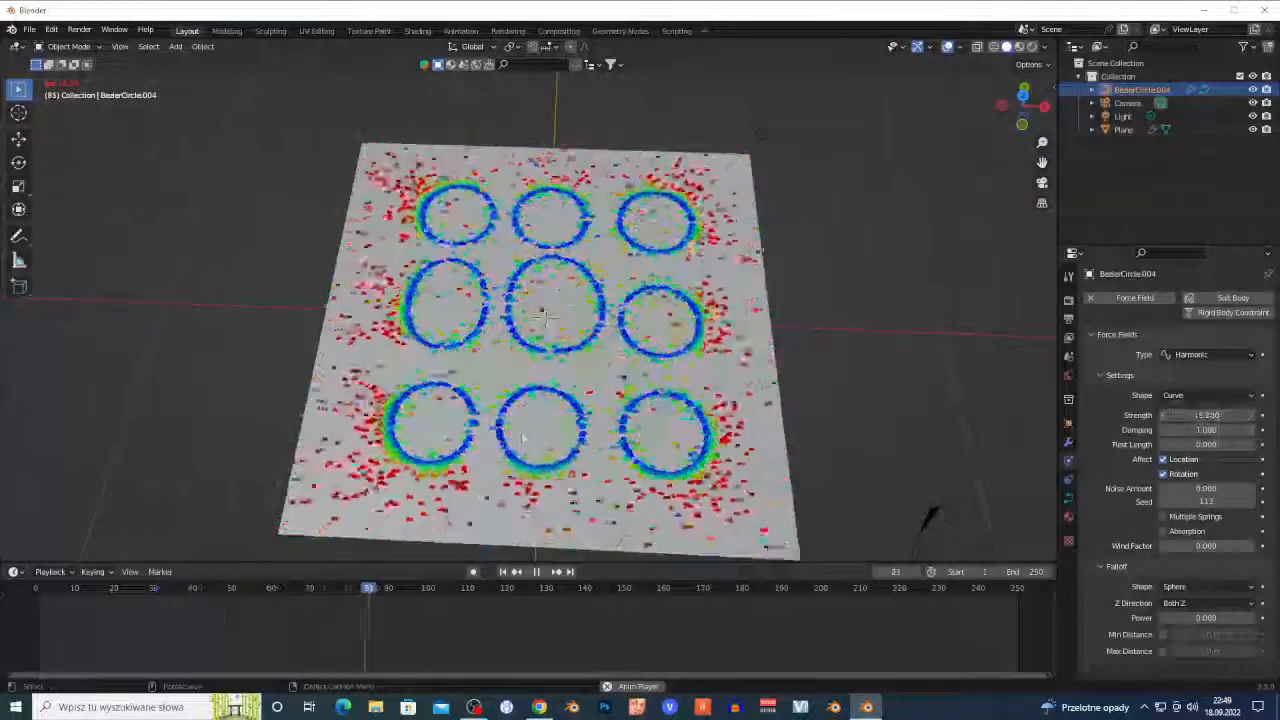
pyautogui.scroll(-3, 616, 474)
pyautogui.scroll(5, 616, 474)
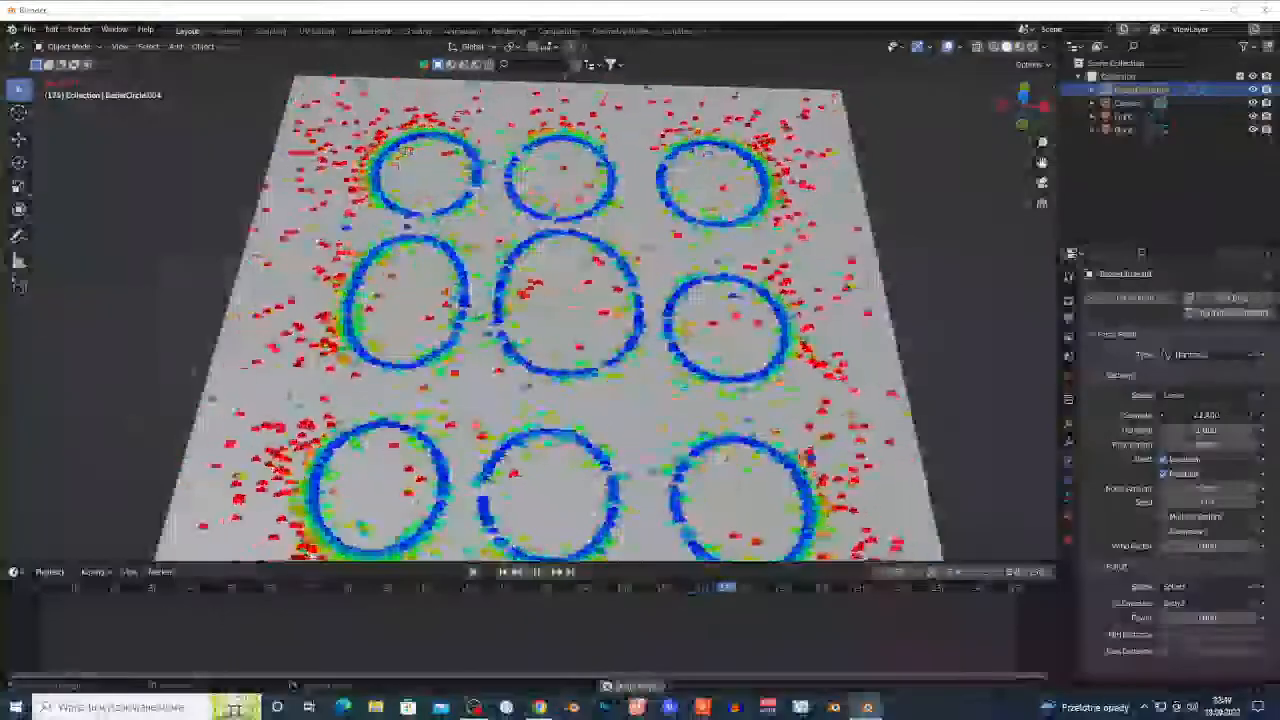
pyautogui.scroll(-3, 930, 515)
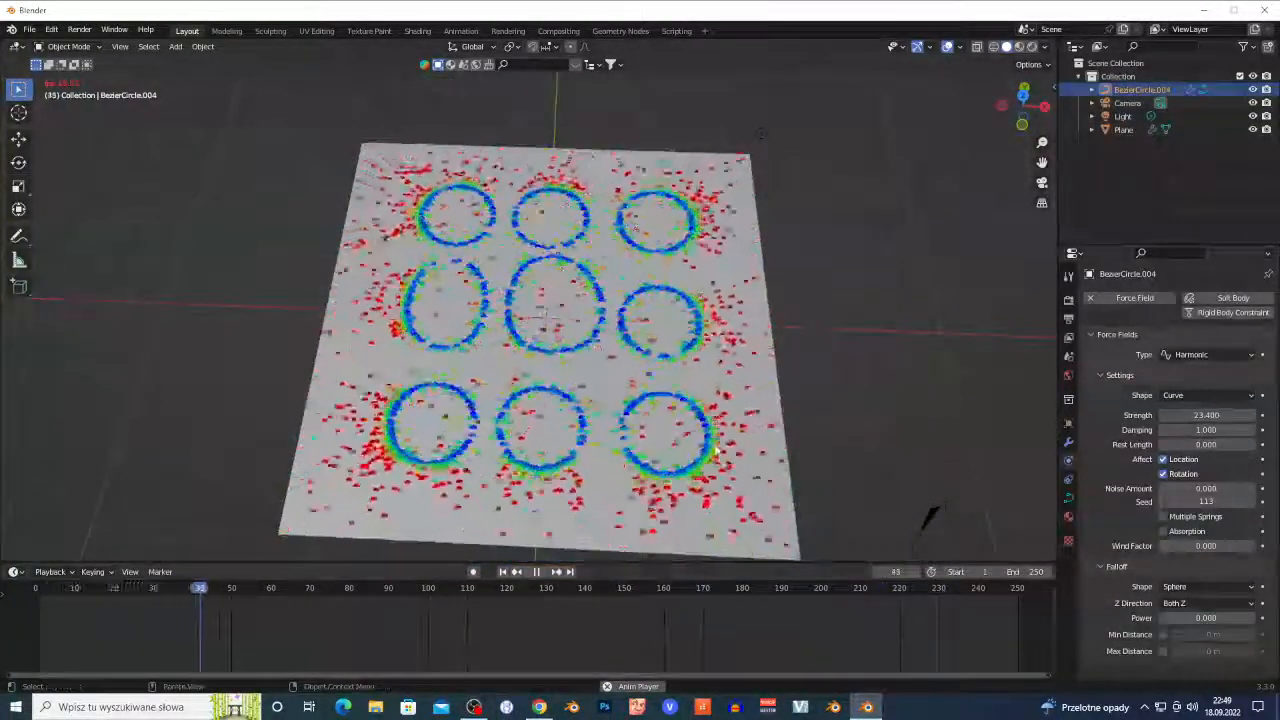
pyautogui.press('space')
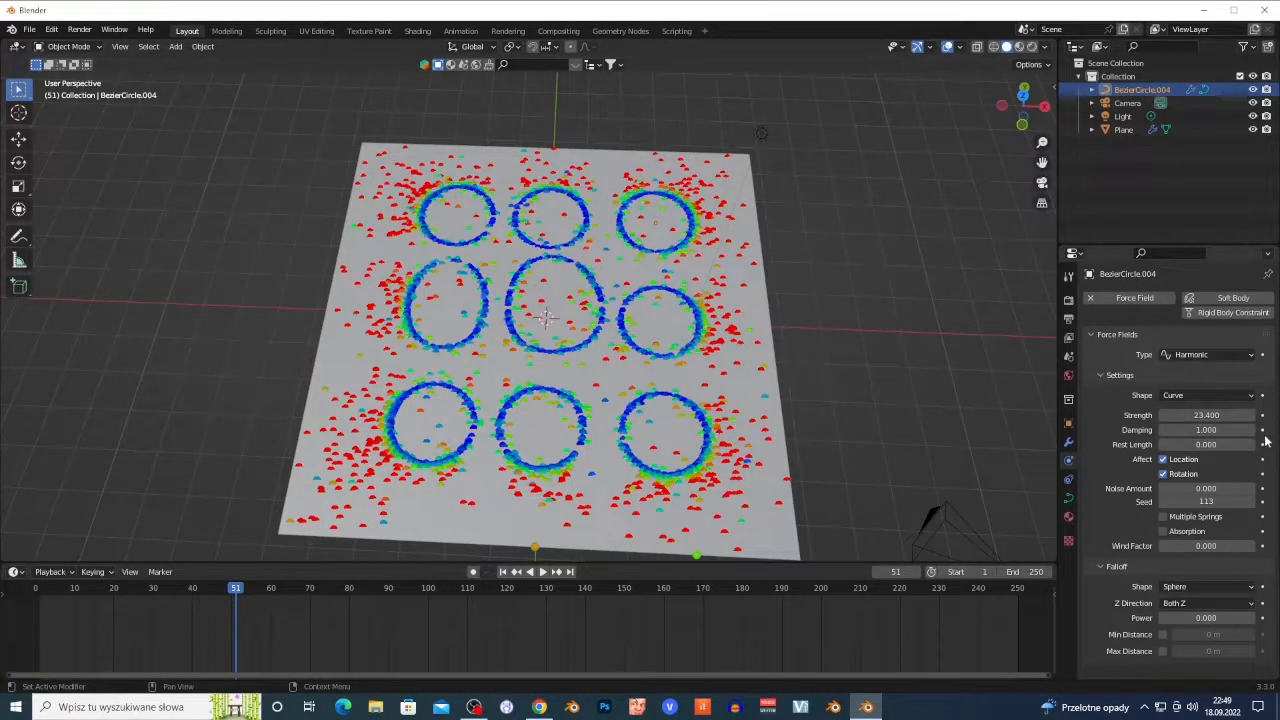
# Step: Try a different Rest Length for the harmonic field while the simulation replays
pyautogui.moveTo(233, 589); pyautogui.dragTo(198, 598)
pyautogui.press('space')
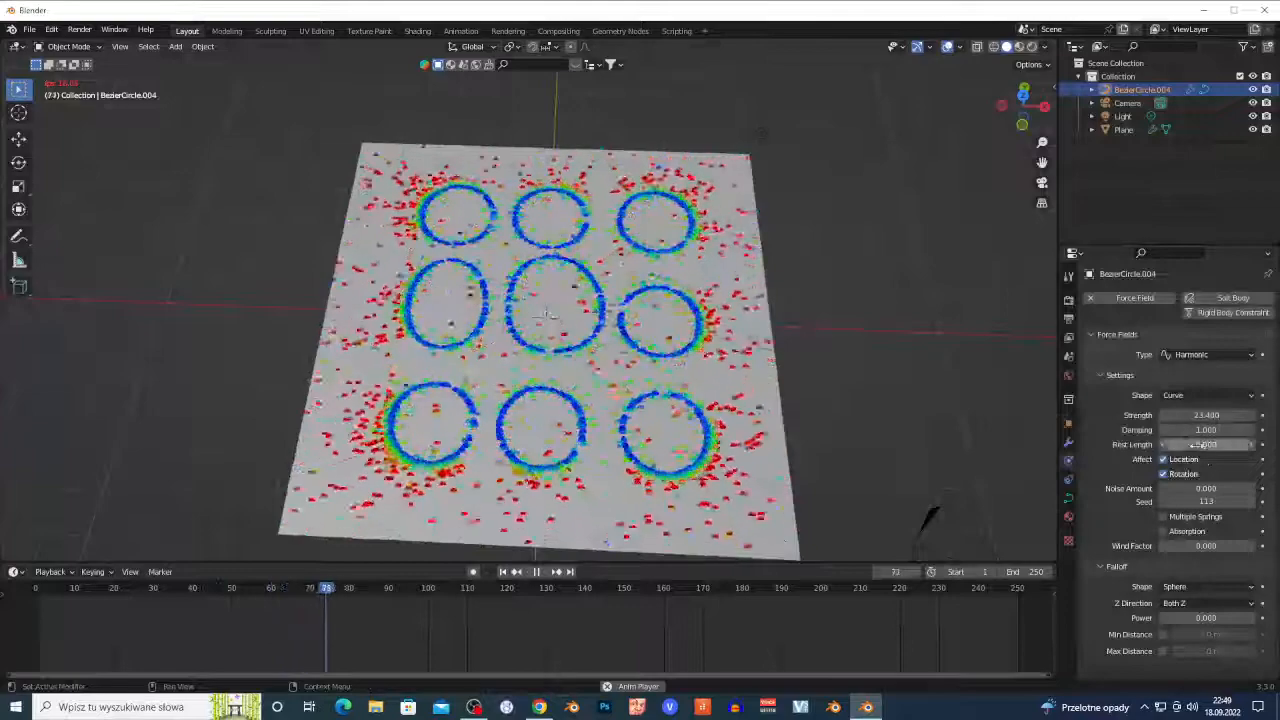
pyautogui.moveTo(1207, 444); pyautogui.dragTo(1225, 440)
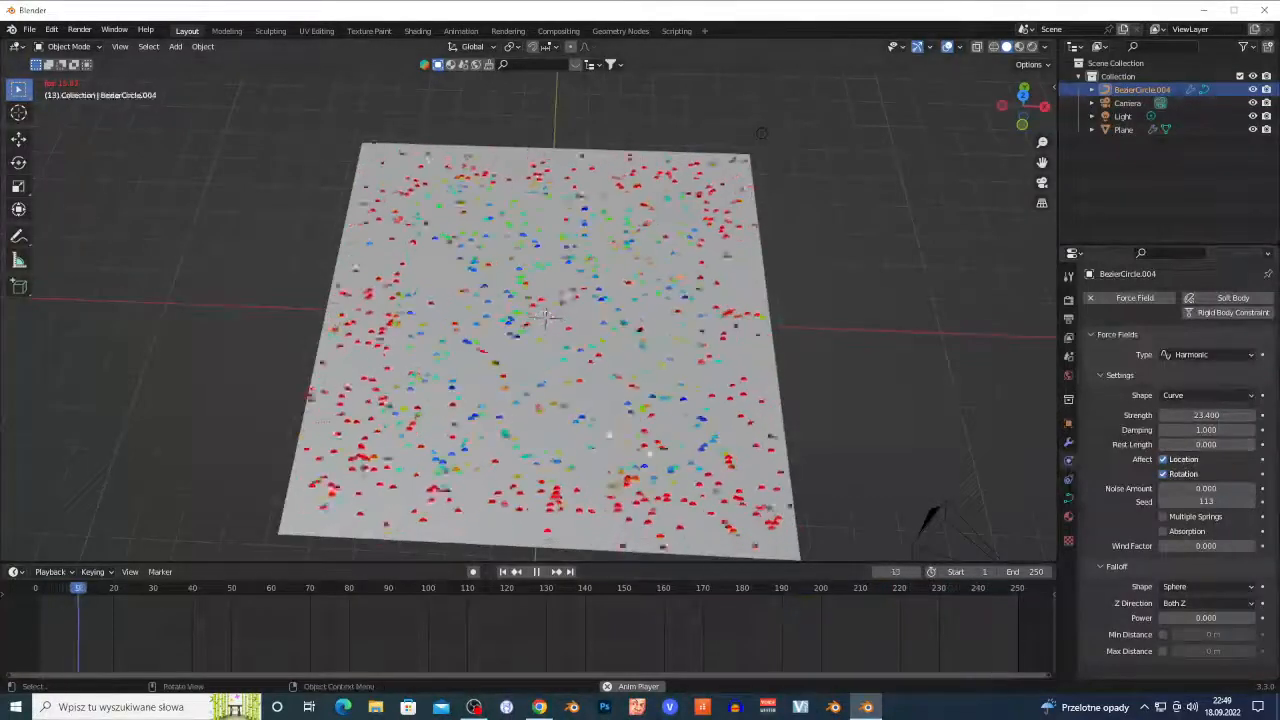
pyautogui.moveTo(1206, 445)
pyautogui.mouseDown()
pyautogui.moveTo(1250, 443)
pyautogui.moveTo(1207, 444)
pyautogui.mouseUp()
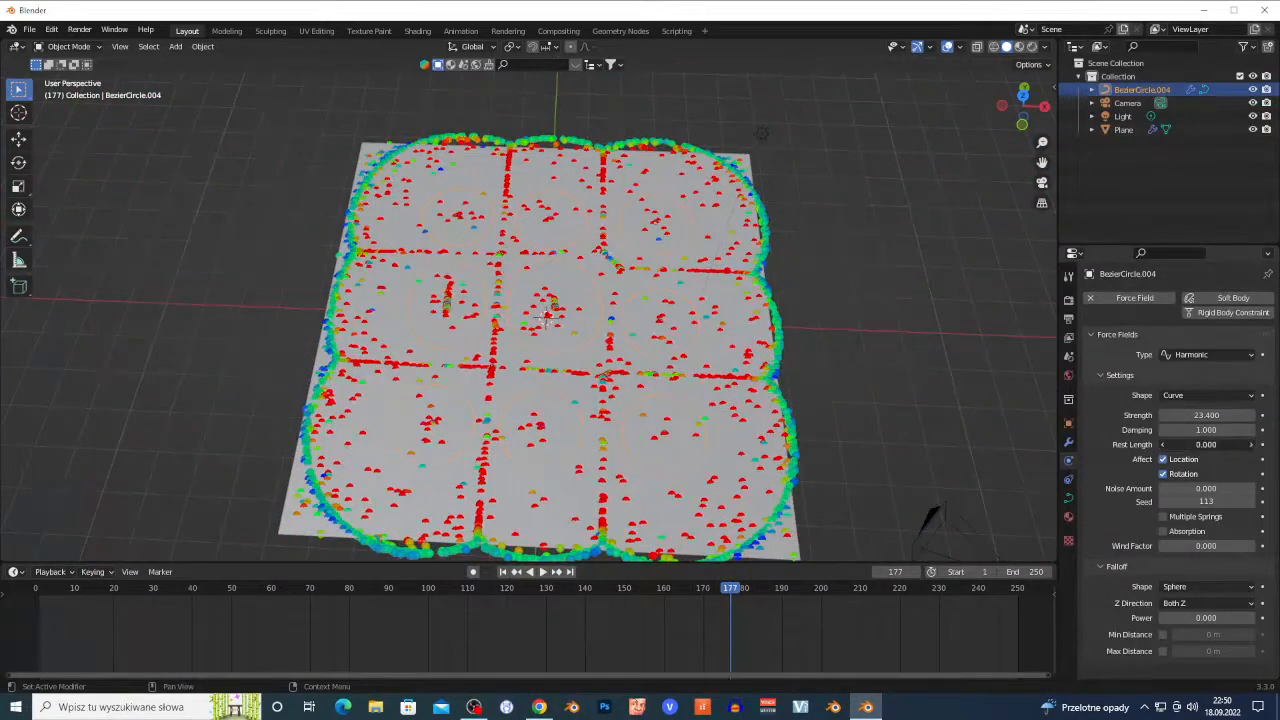
# Step: Keyframe the force field's Rest Length at 0 on frame 110 and 8.5 on frame 120, and preview the animation
pyautogui.click(468, 598)
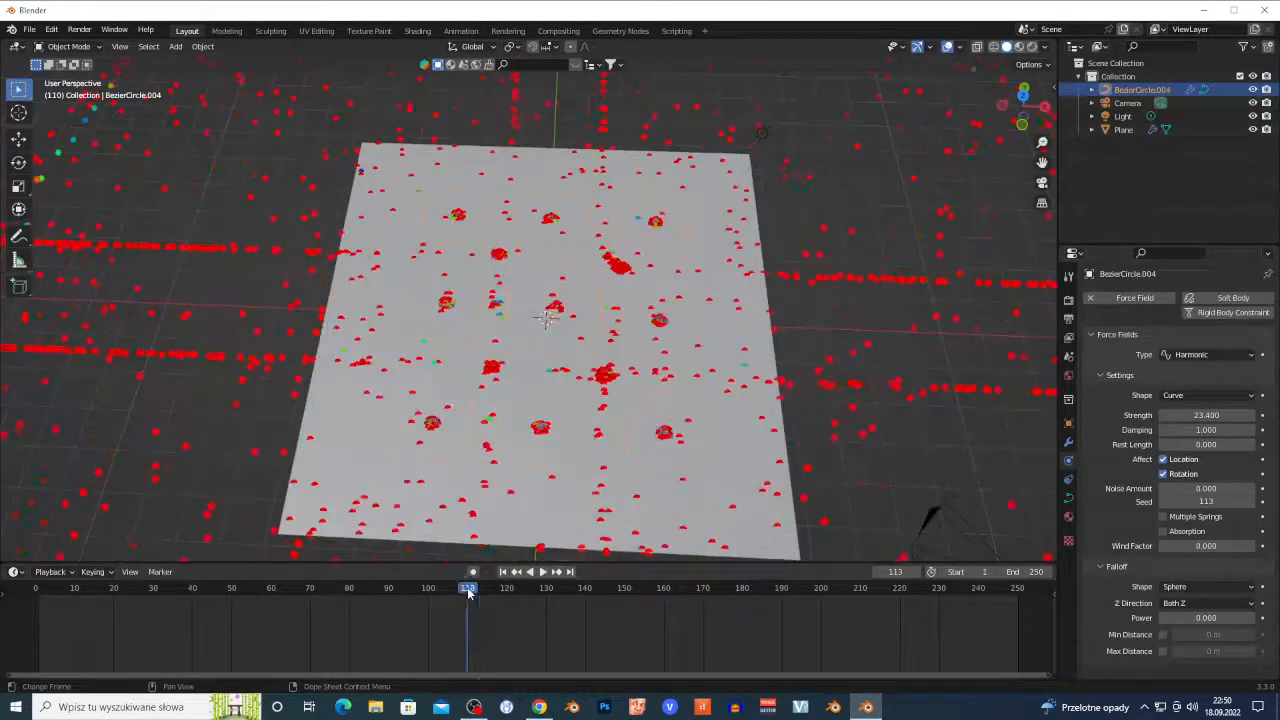
pyautogui.click(1263, 445)
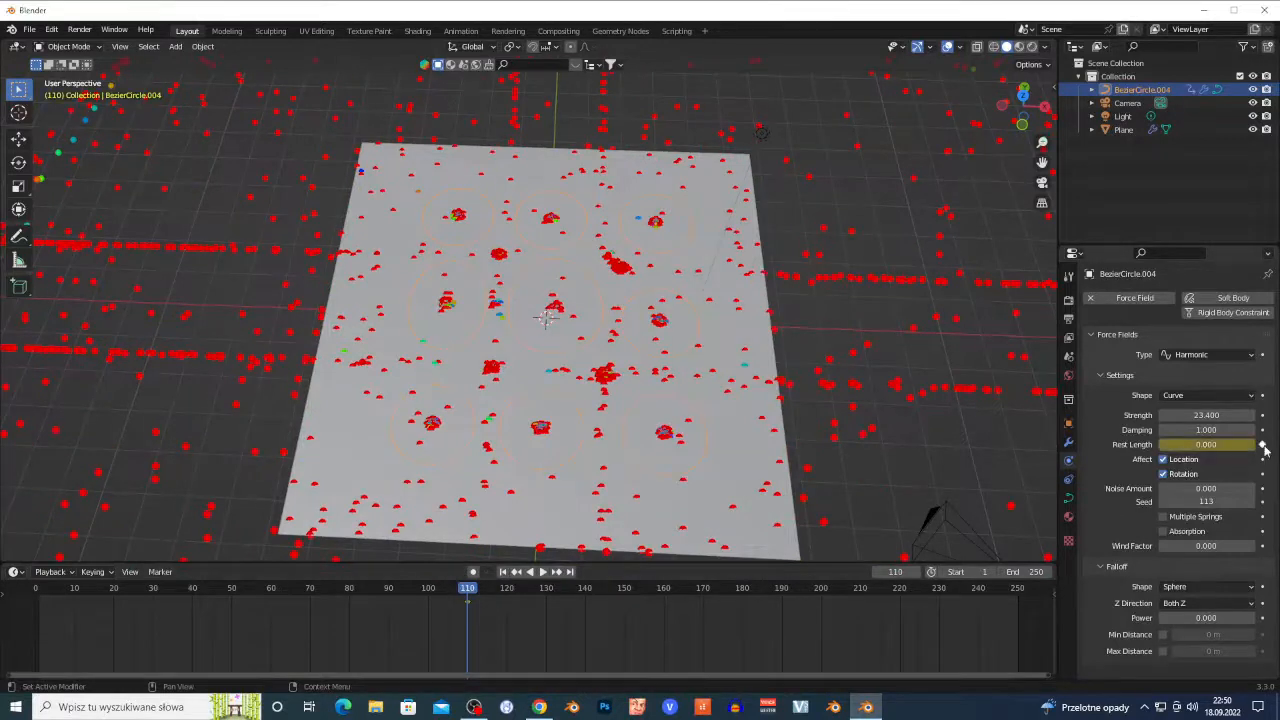
pyautogui.click(509, 592)
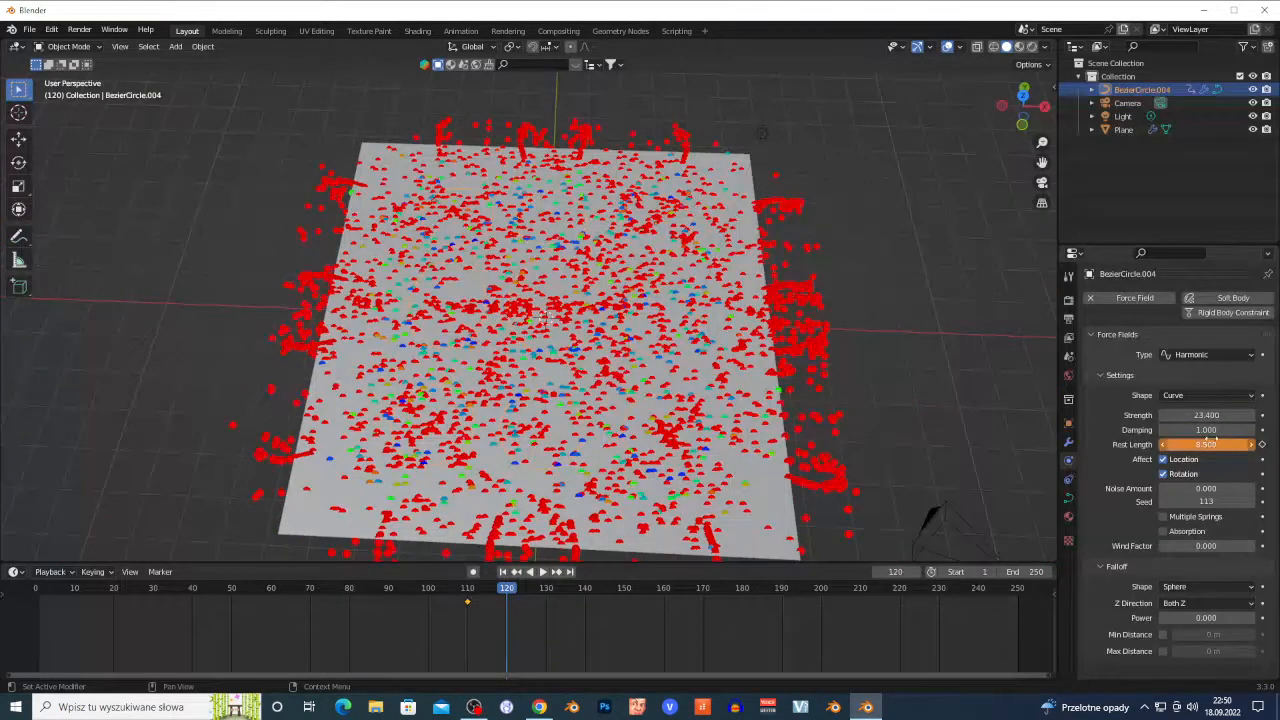
pyautogui.click(1262, 445)
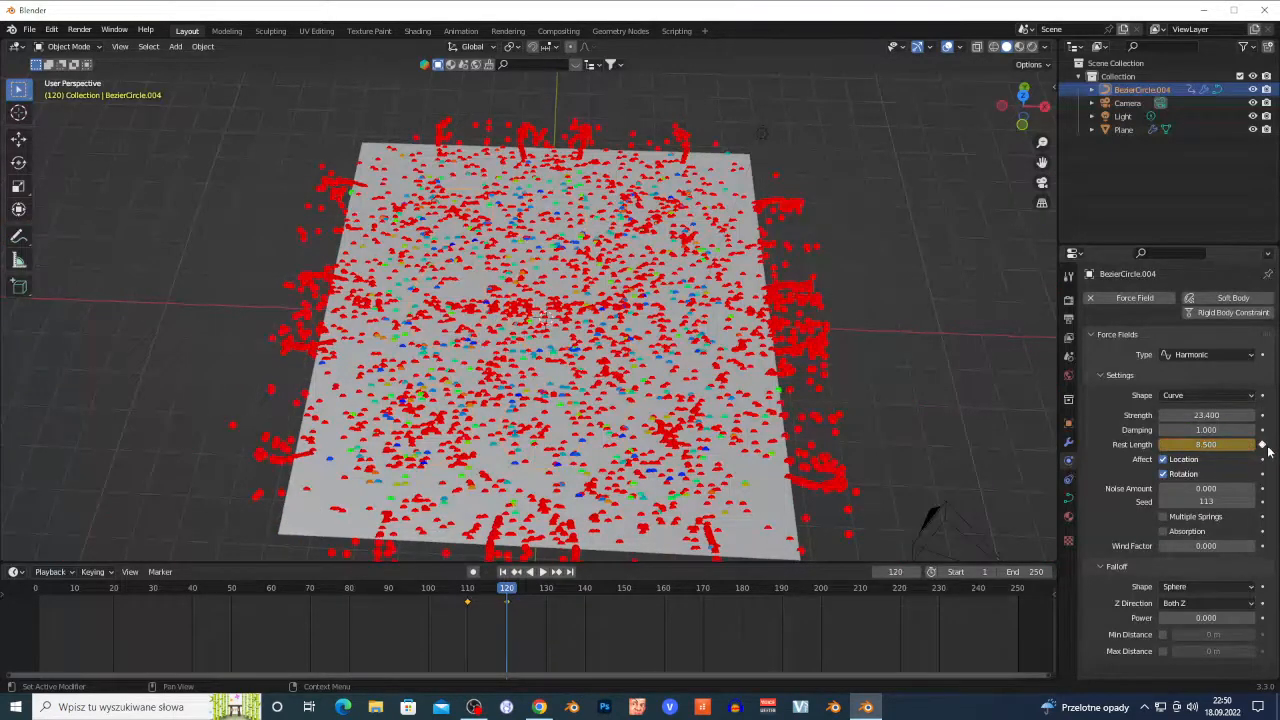
pyautogui.click(149, 594)
pyautogui.press('space')
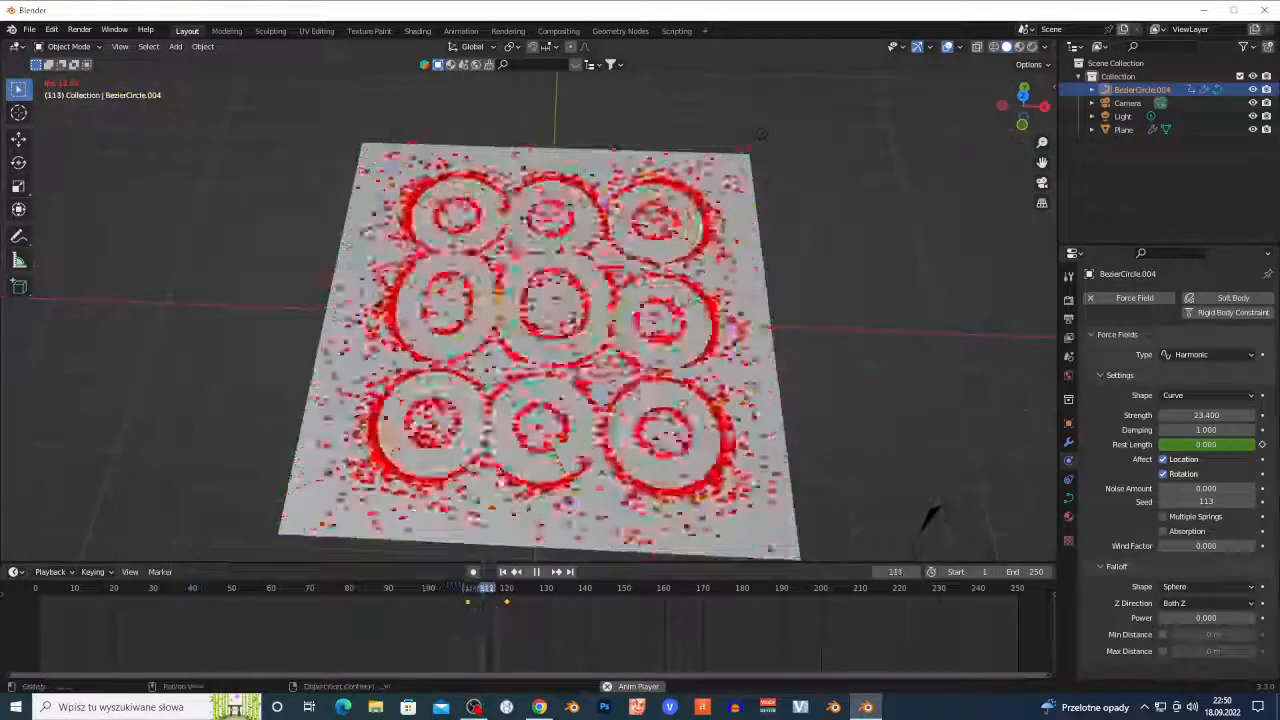
pyautogui.press('space')
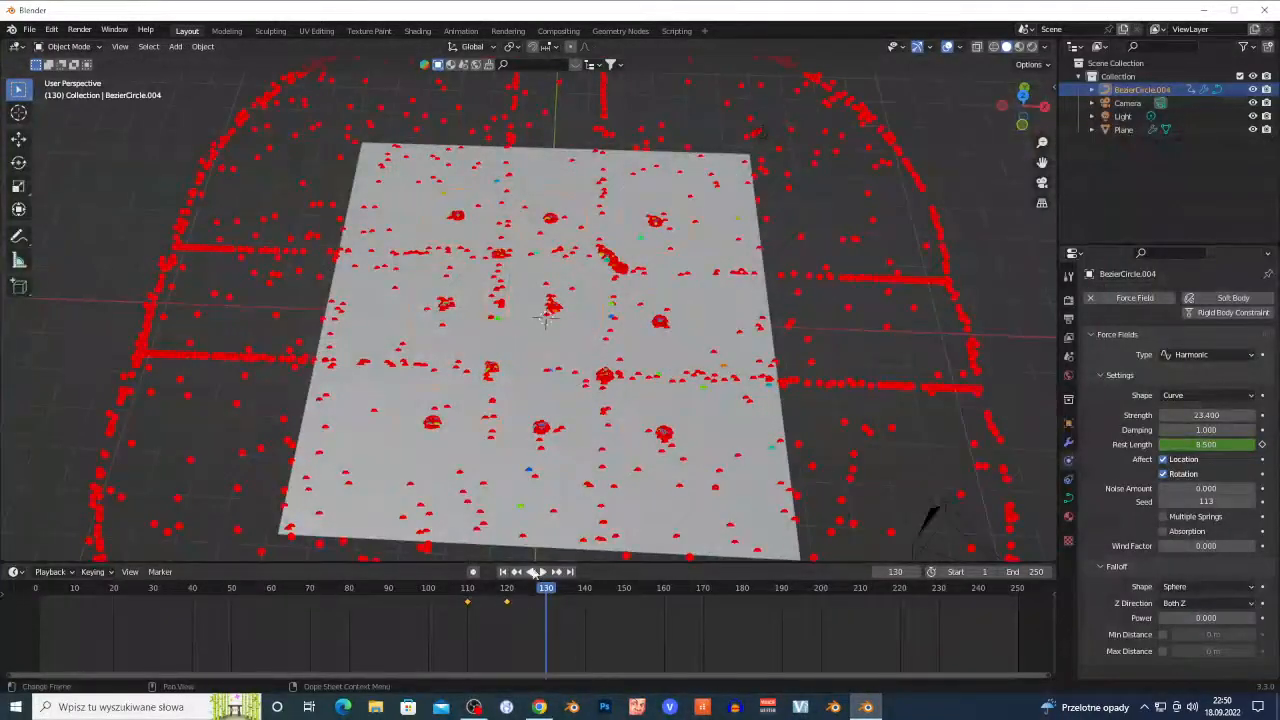
# Step: Delete both Rest Length keyframes and replay the simulation with the Rest Length back at 0
pyautogui.moveTo(576, 640); pyautogui.dragTo(416, 586)
pyautogui.press('x')
pyautogui.click(420, 586)
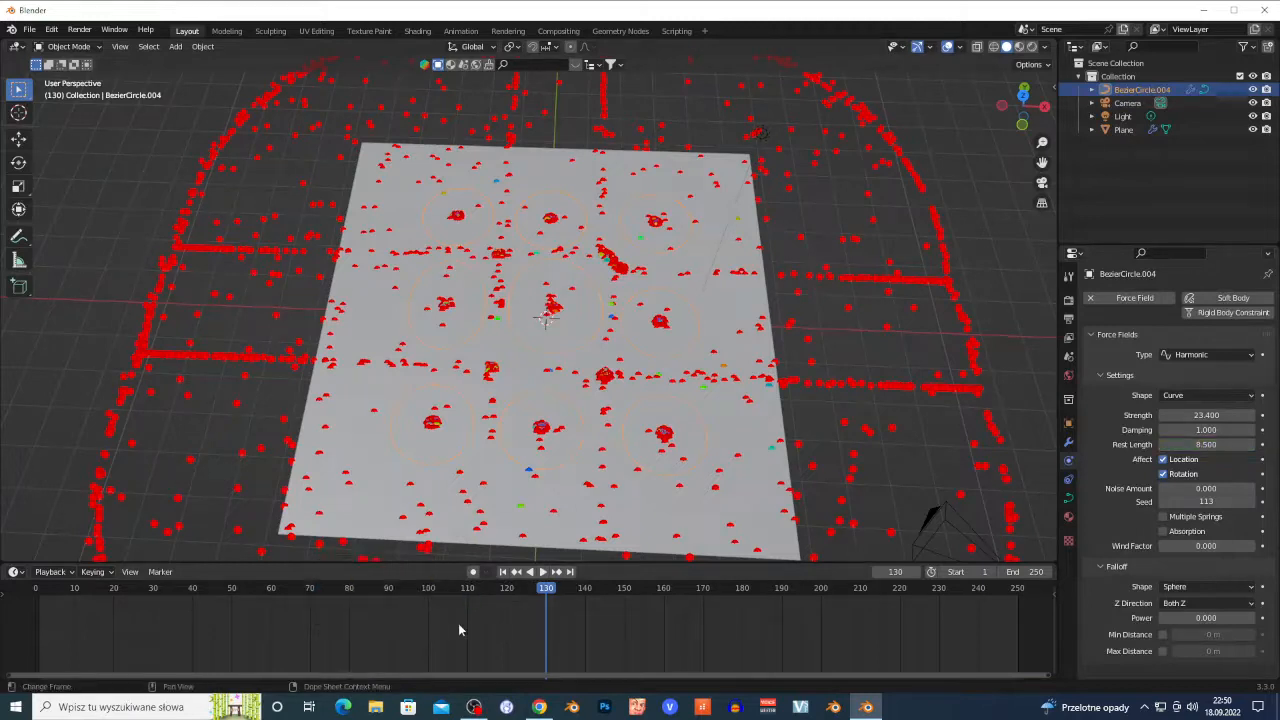
pyautogui.click(69, 592)
pyautogui.press('space')
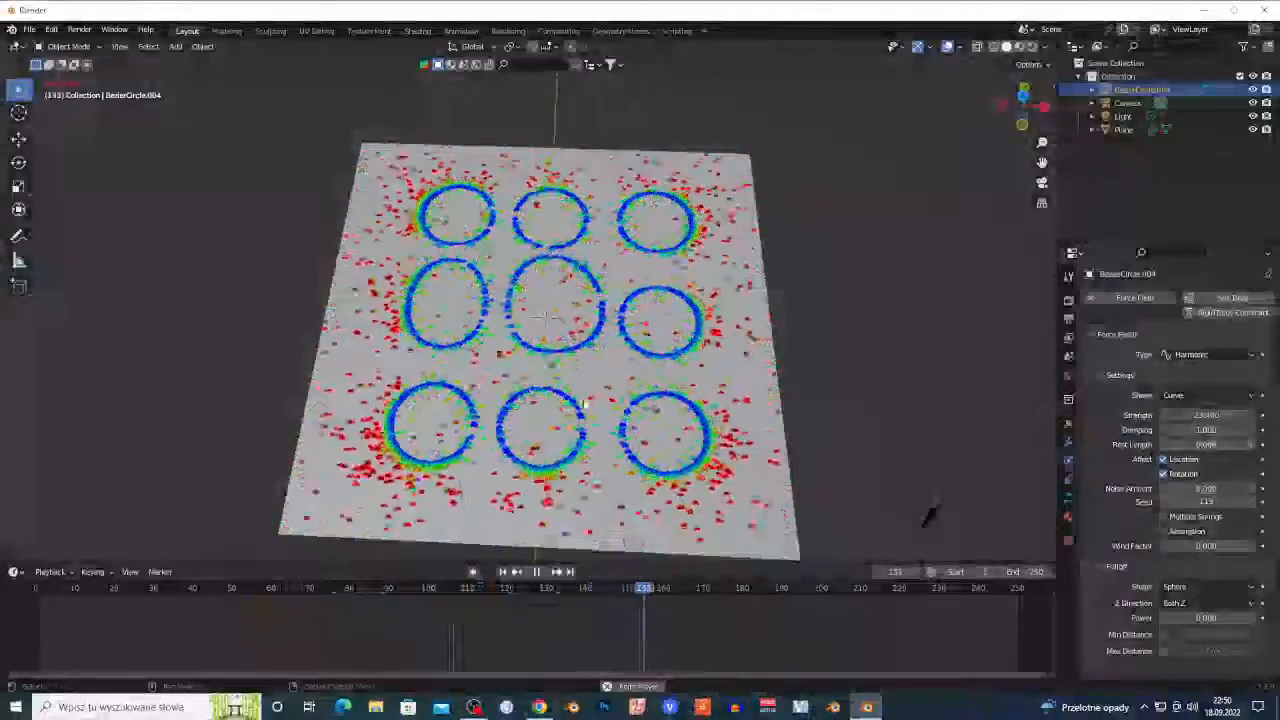
pyautogui.press('space')
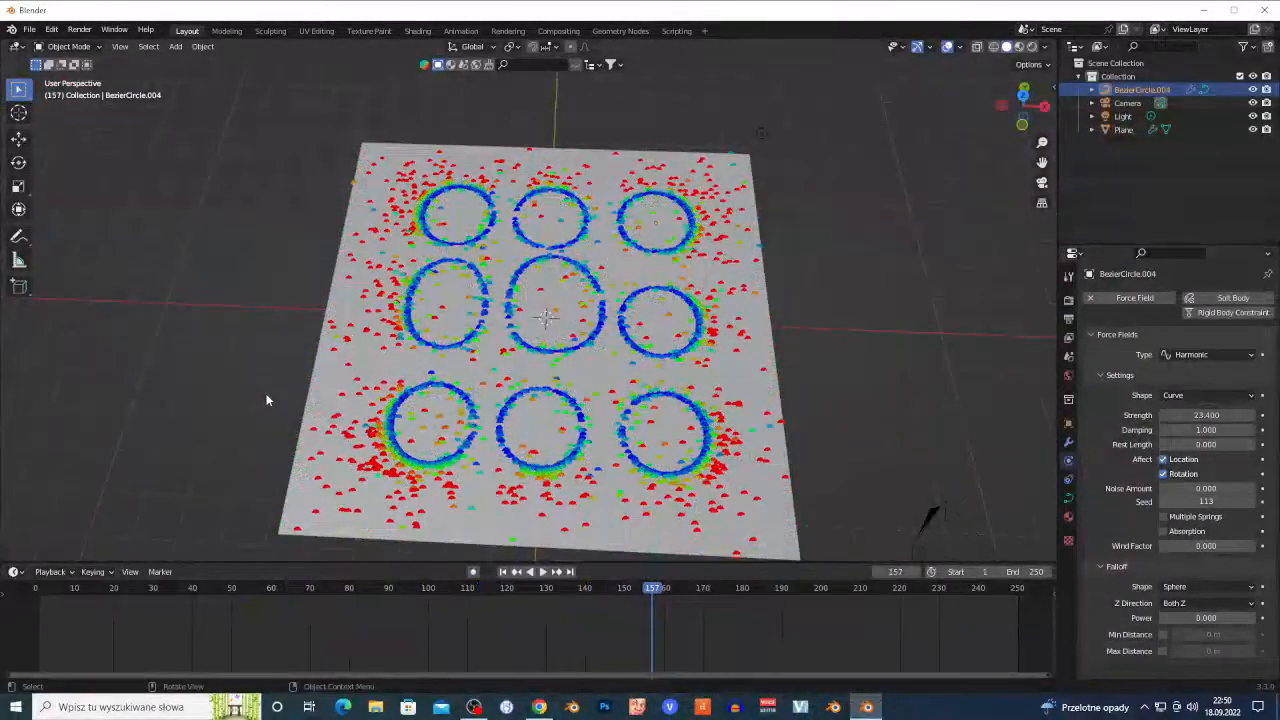
# Step: Switch to Chrome, review the Rings of Power reference intro from its beginning, and return to Blender
pyautogui.scroll(-3, 465, 392)
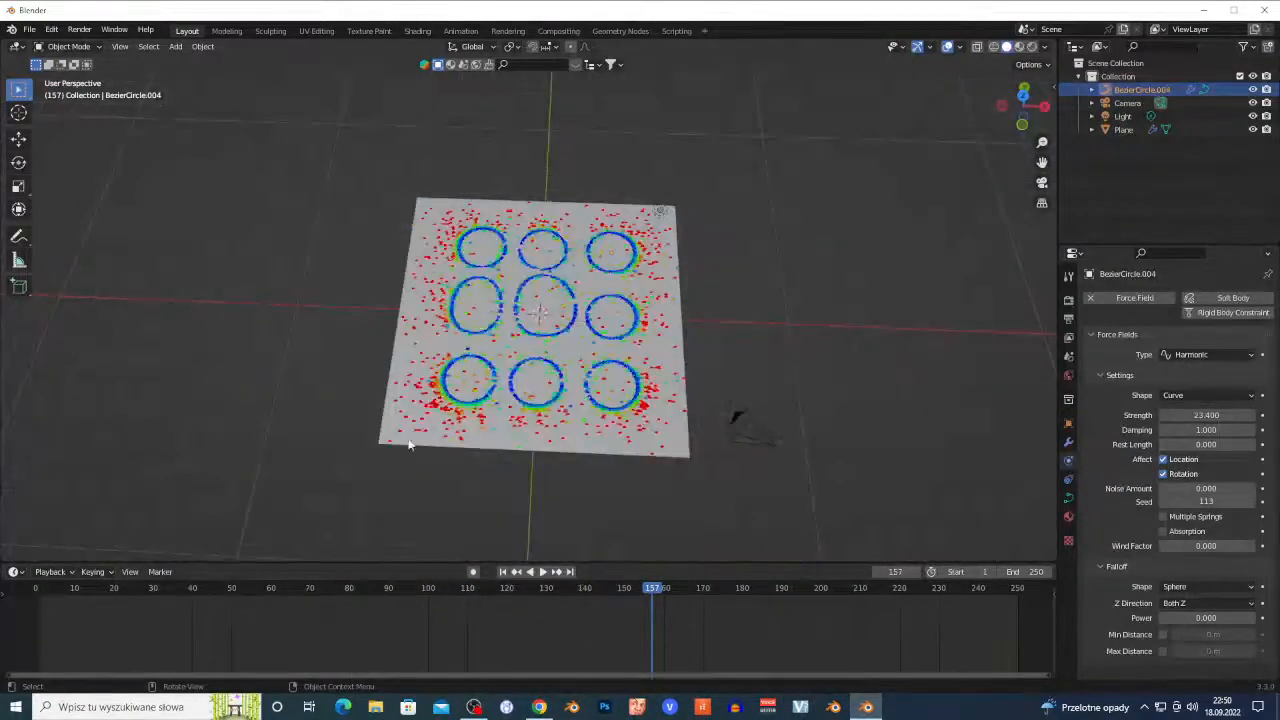
pyautogui.click(540, 707)
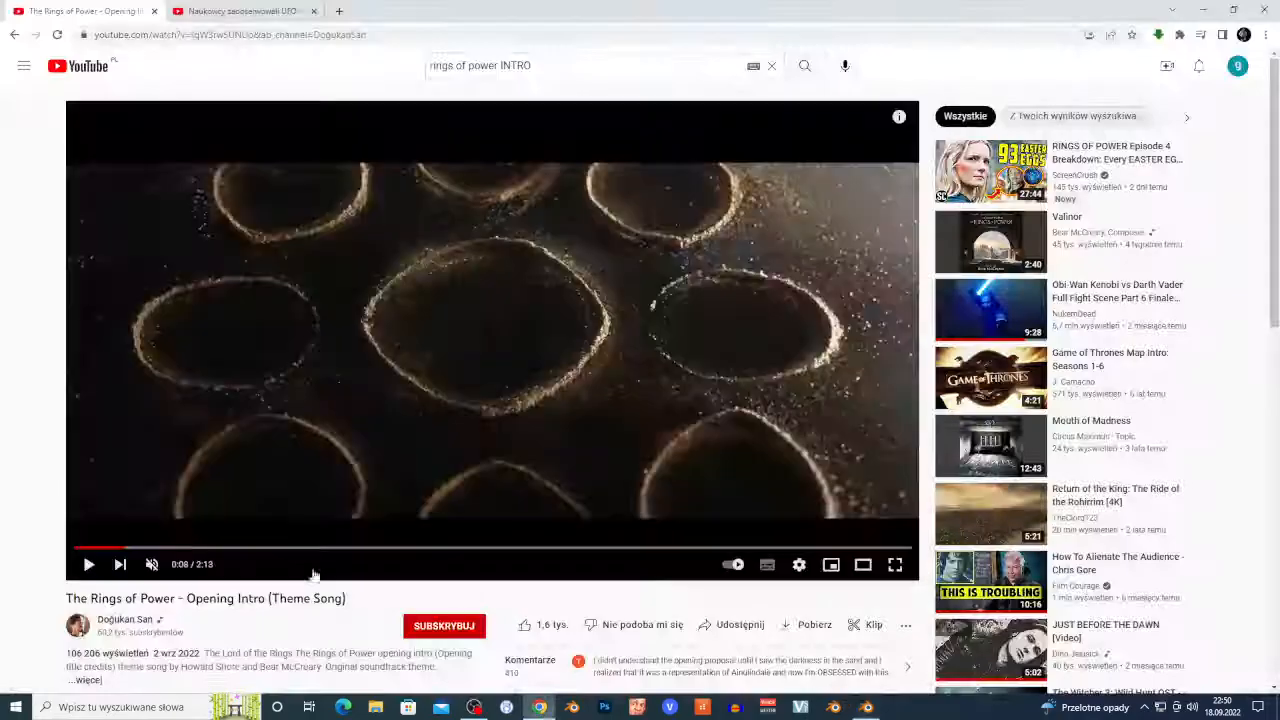
pyautogui.click(85, 549)
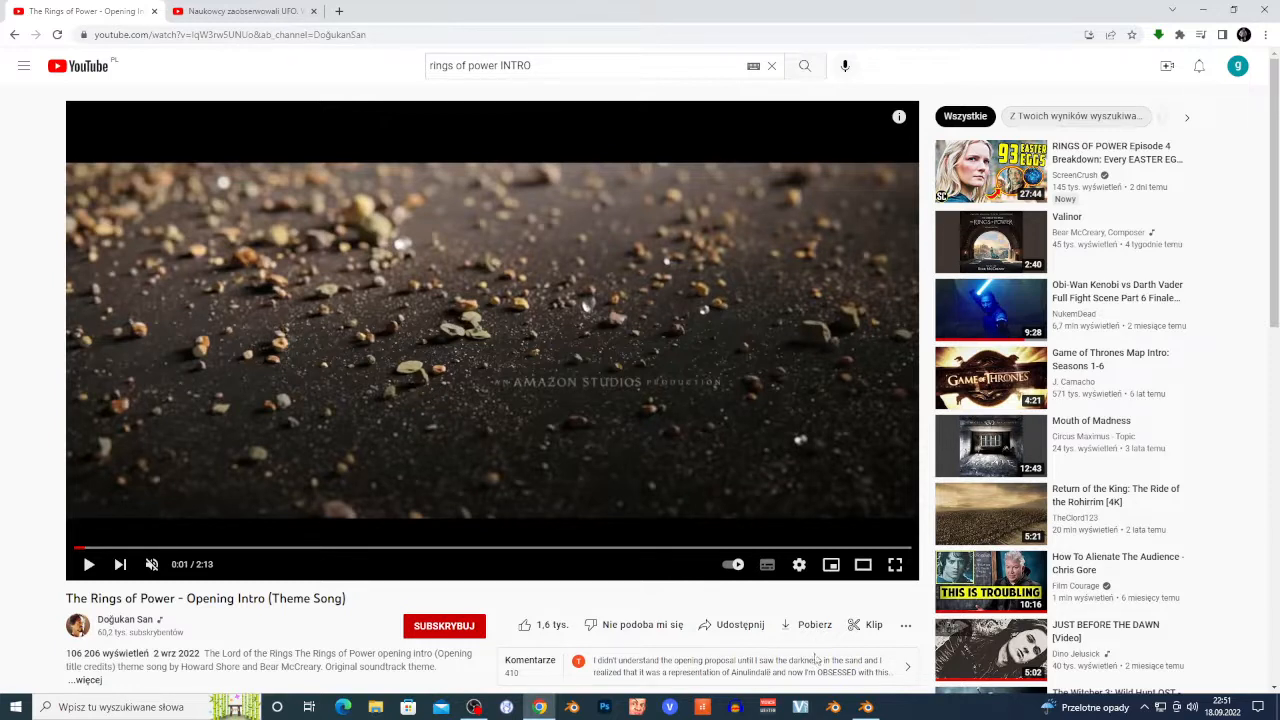
pyautogui.click(866, 707)
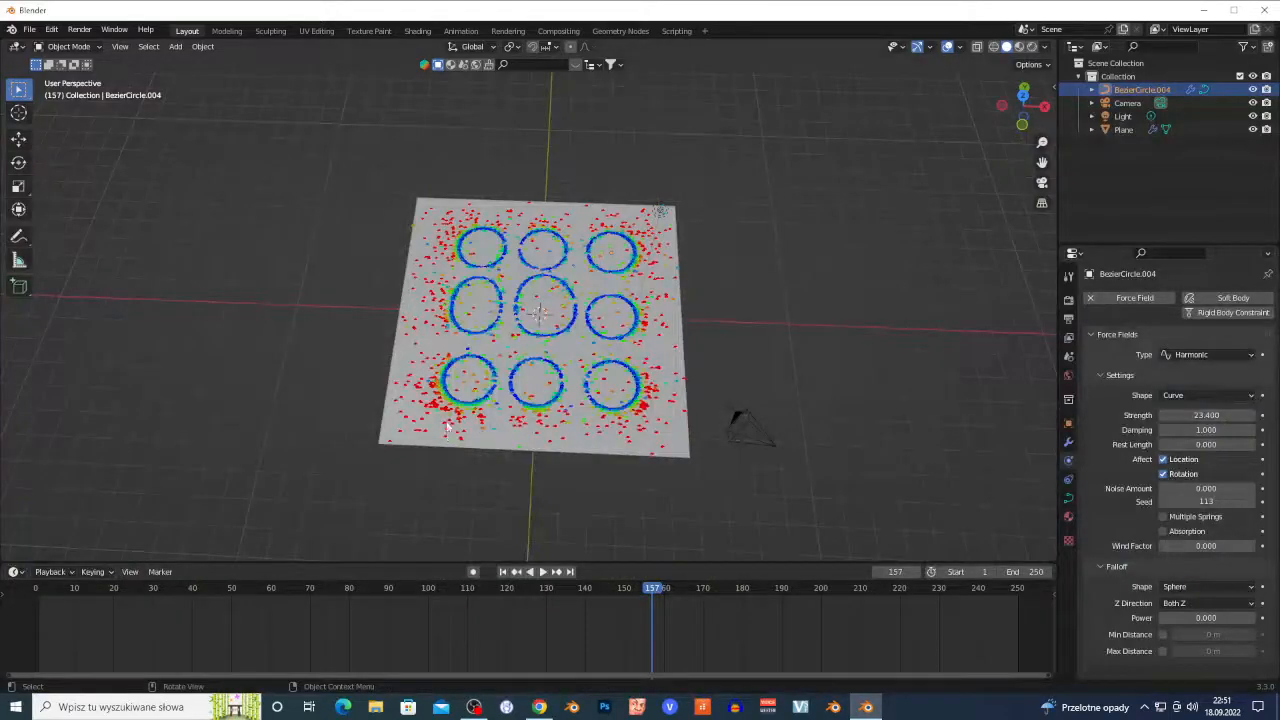
# Step: Add a UV sphere and move it along the X axis off the plane, to its negative X side
pyautogui.scroll(2, 567, 340)
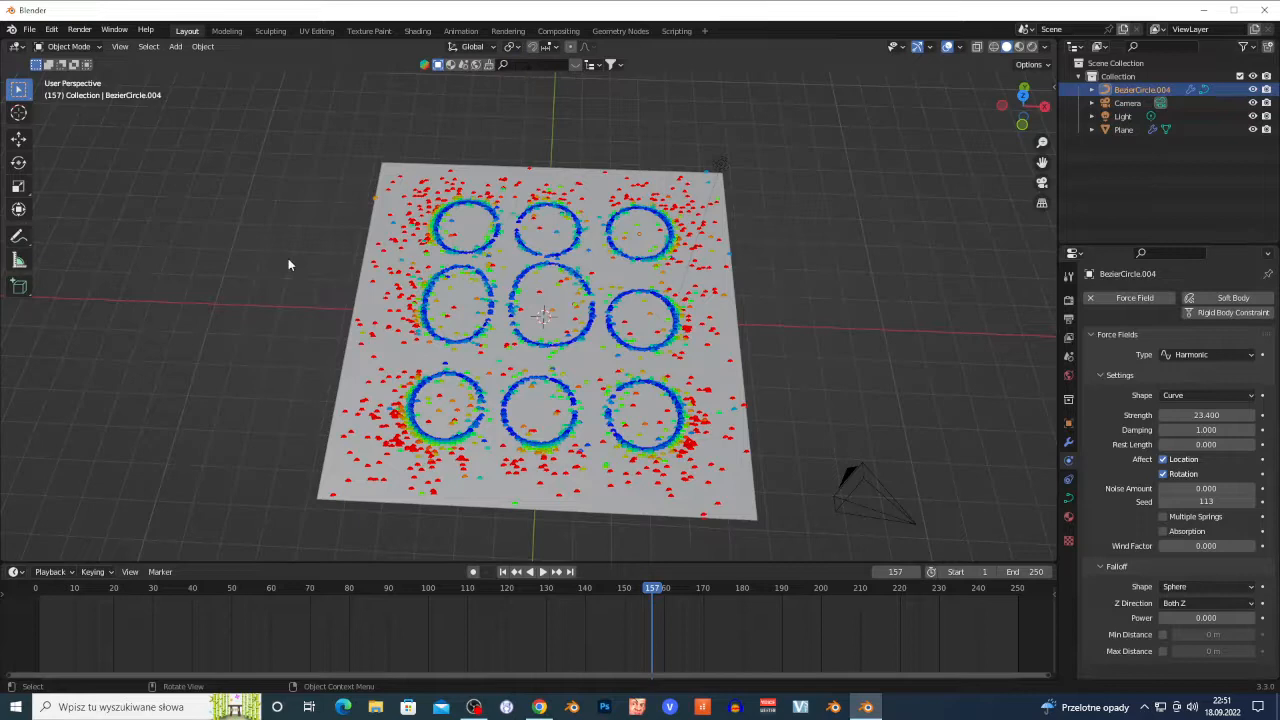
pyautogui.hotkey('shift', 'a')
pyautogui.moveTo(288, 258)
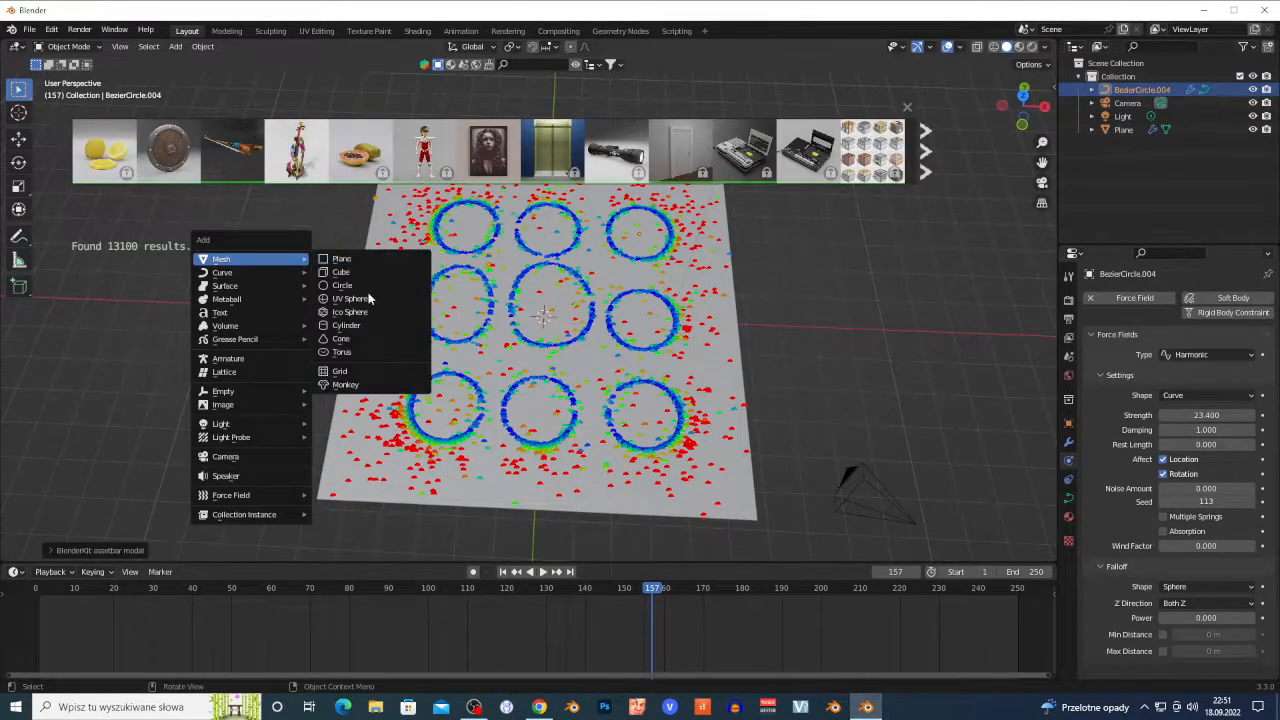
pyautogui.click(352, 298)
pyautogui.press('g')
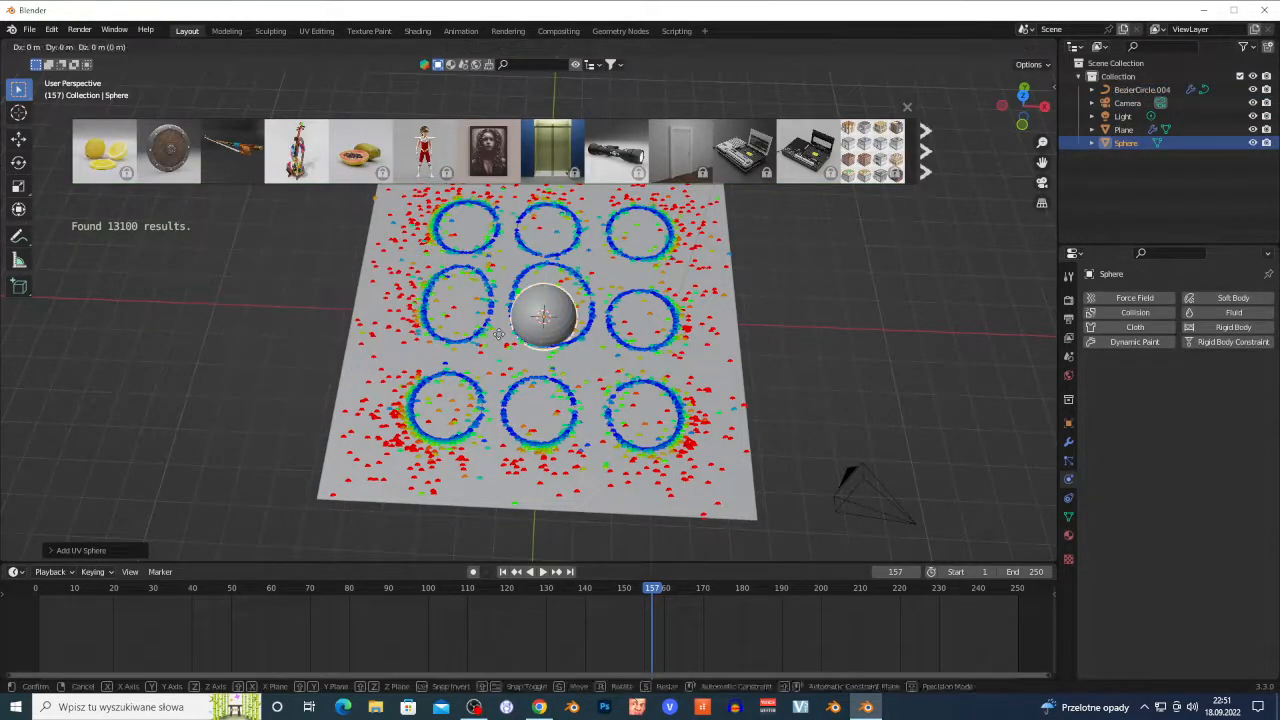
pyautogui.press('x')
pyautogui.click(190, 333)
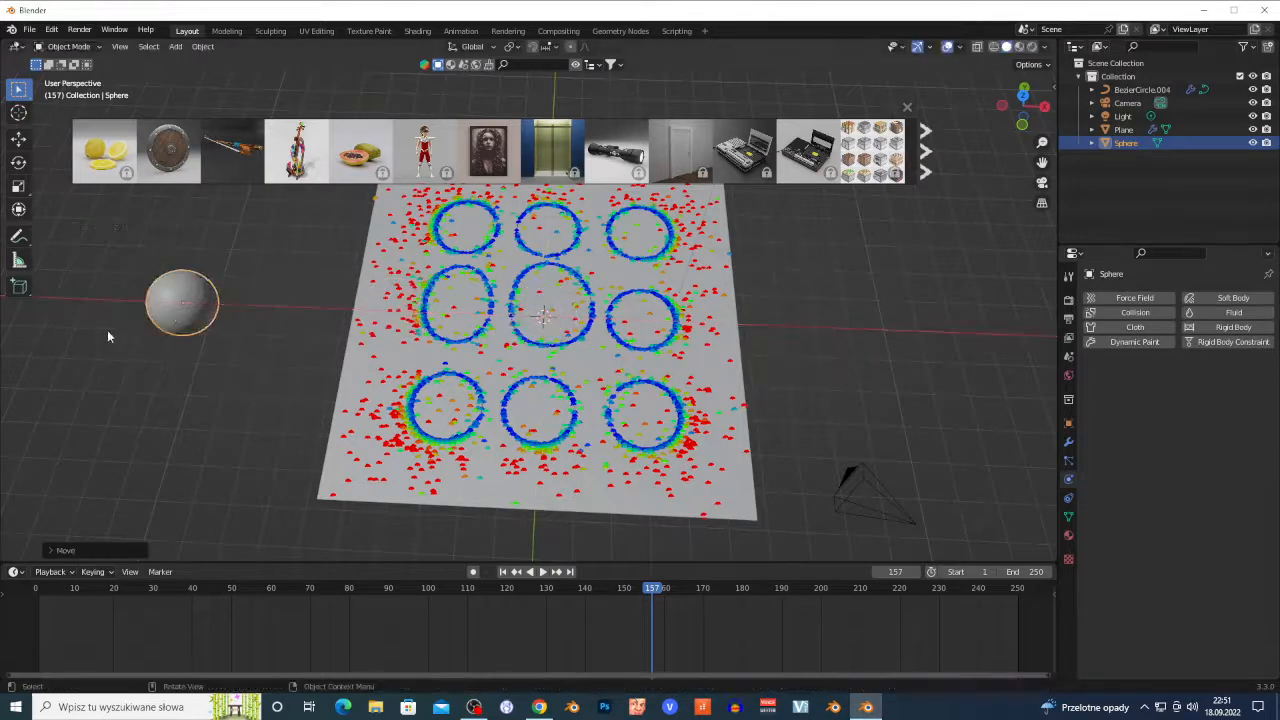
# Step: Search the BlenderKit model library for "ROCK"
pyautogui.click(530, 66)
pyautogui.write('ROCK')
pyautogui.press('Return')
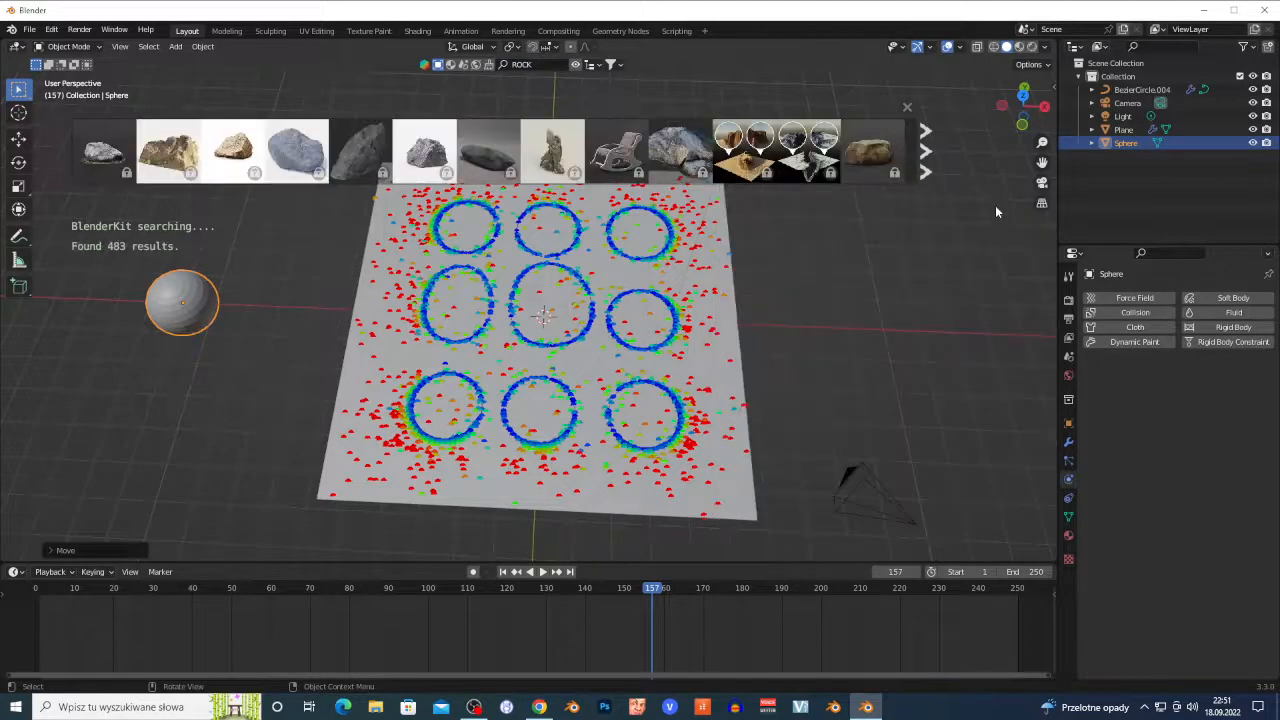
pyautogui.press('m')
pyautogui.click(982, 237)
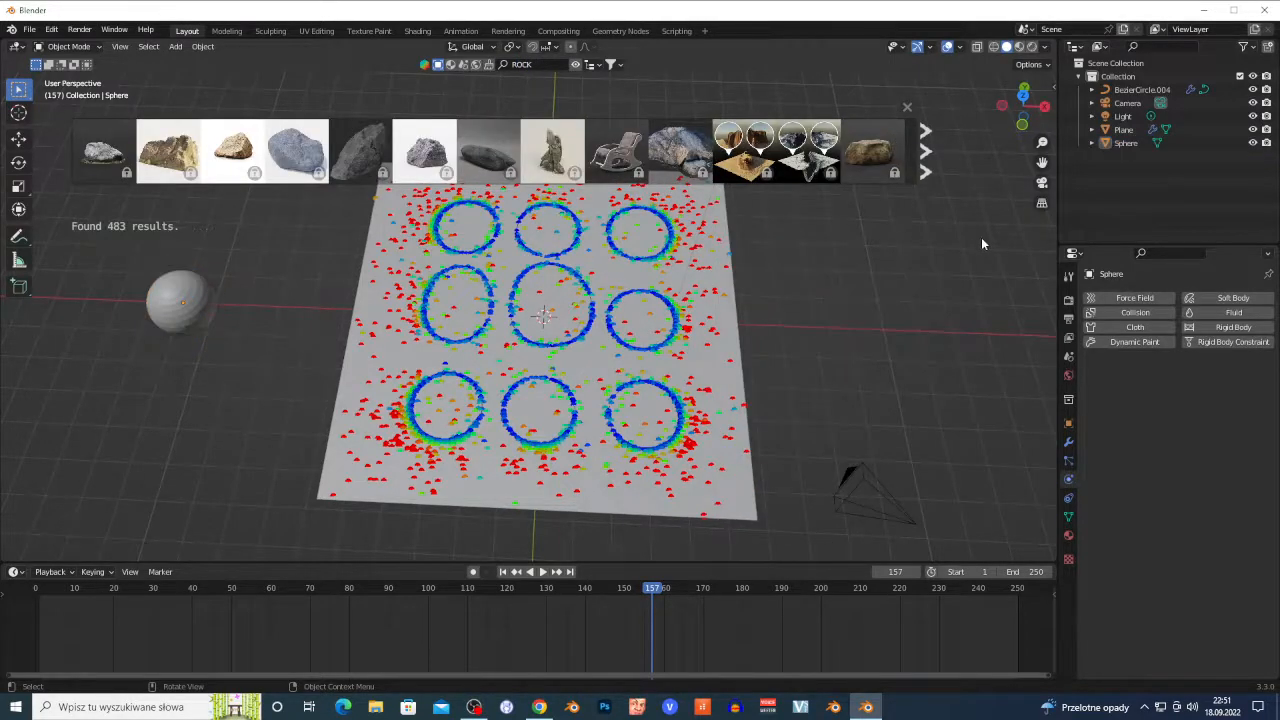
# Step: Filter the BlenderKit rock search to show free models first and limit the maximum file size to 10 MB
pyautogui.press('n')
pyautogui.click(1049, 186)
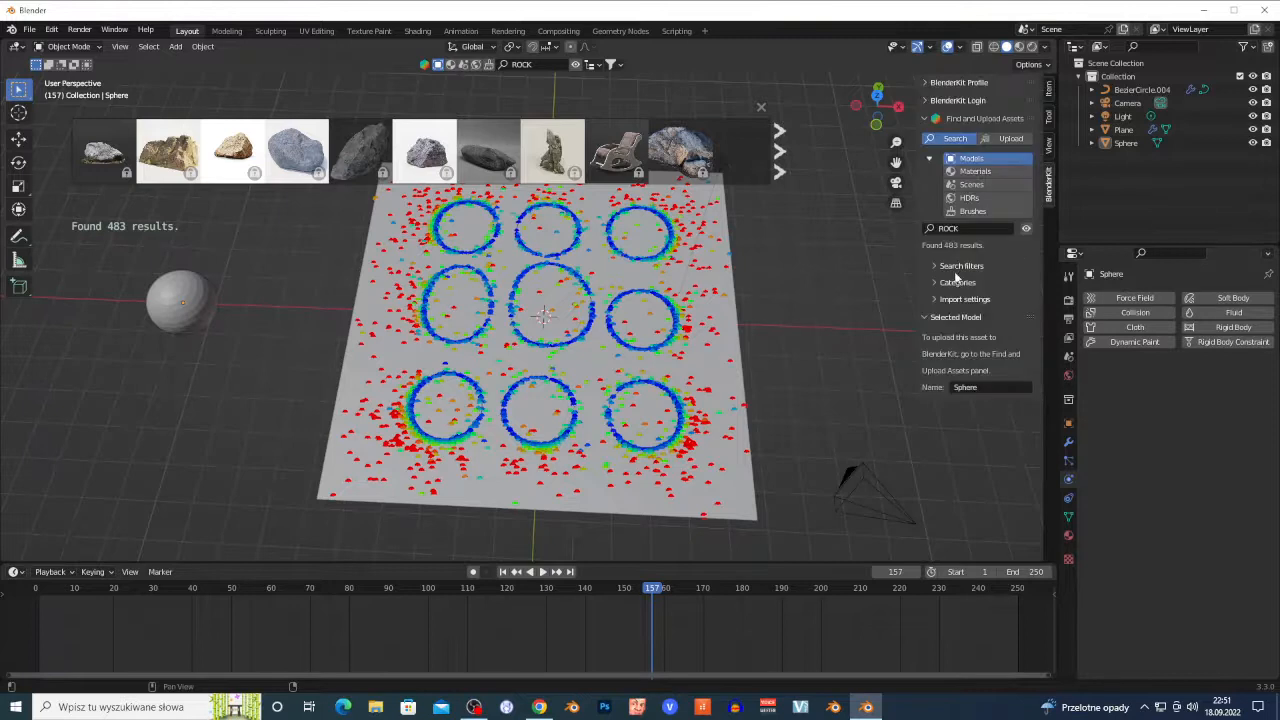
pyautogui.click(958, 266)
pyautogui.click(948, 311)
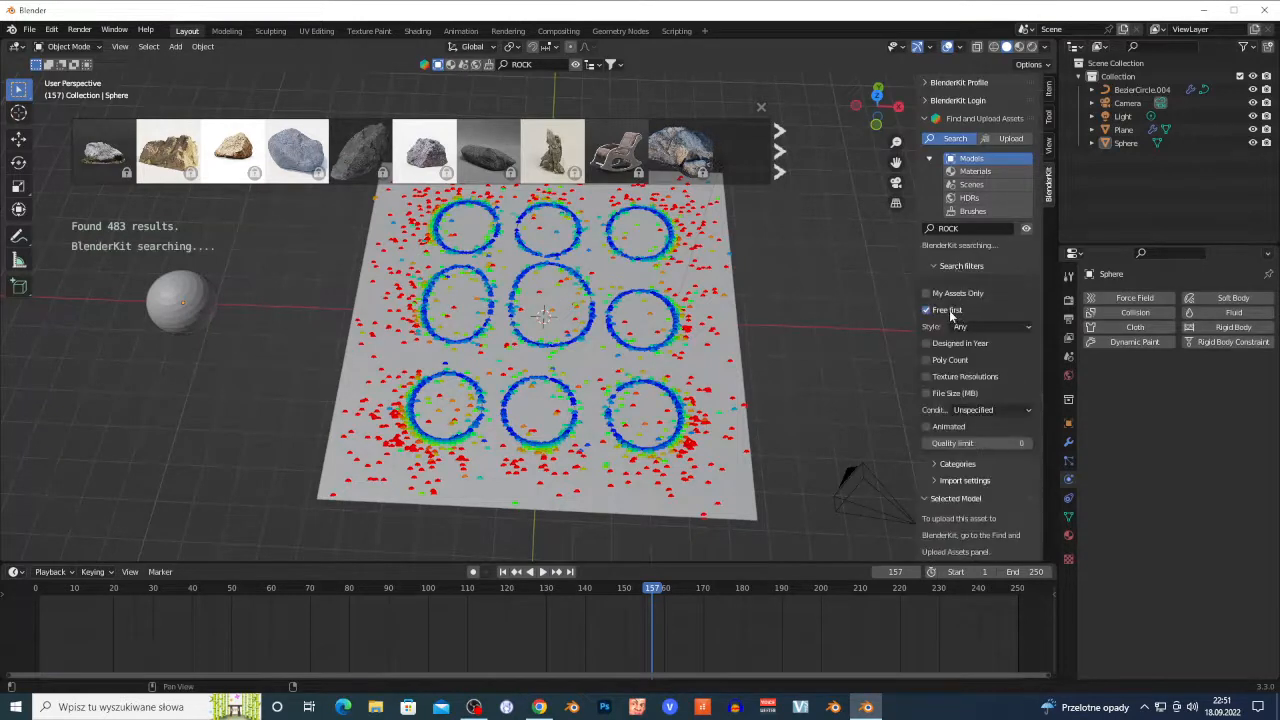
pyautogui.click(950, 393)
pyautogui.click(995, 410)
pyautogui.write('10')
pyautogui.press('Return')
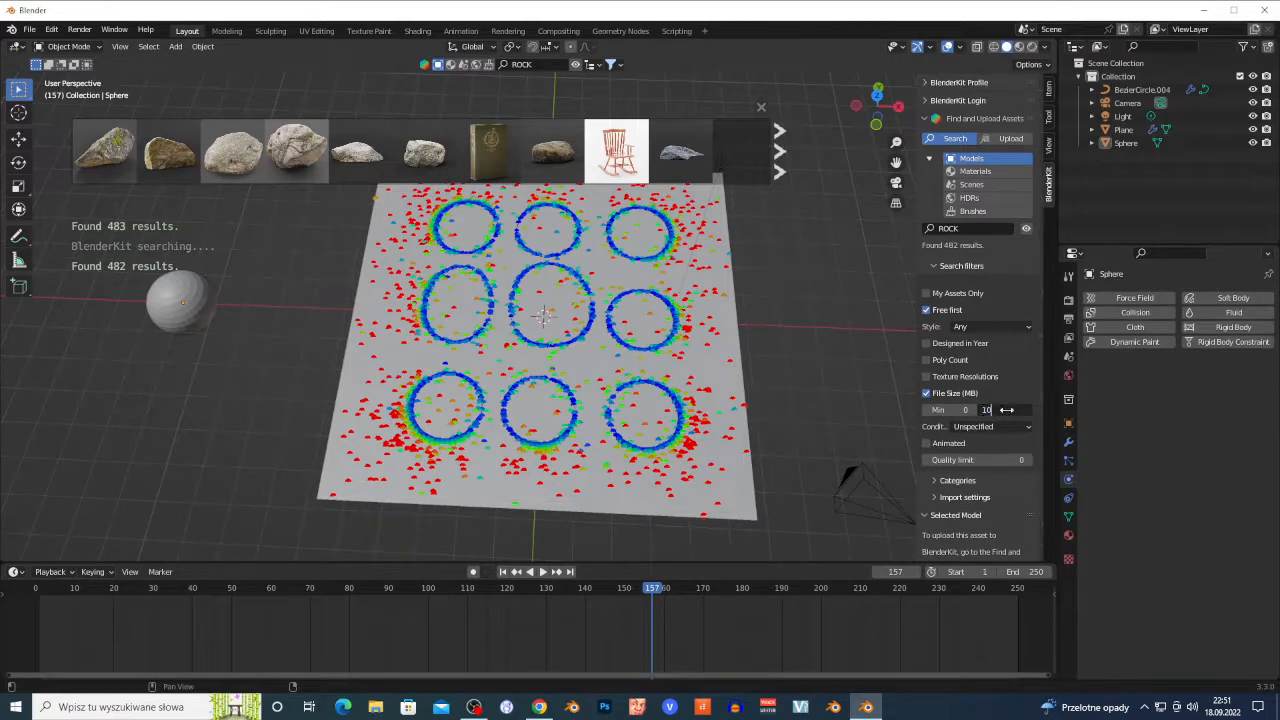
# Step: Import the Large Rock 03 model and move it along the X axis to the far side of the sphere
pyautogui.click(128, 156)
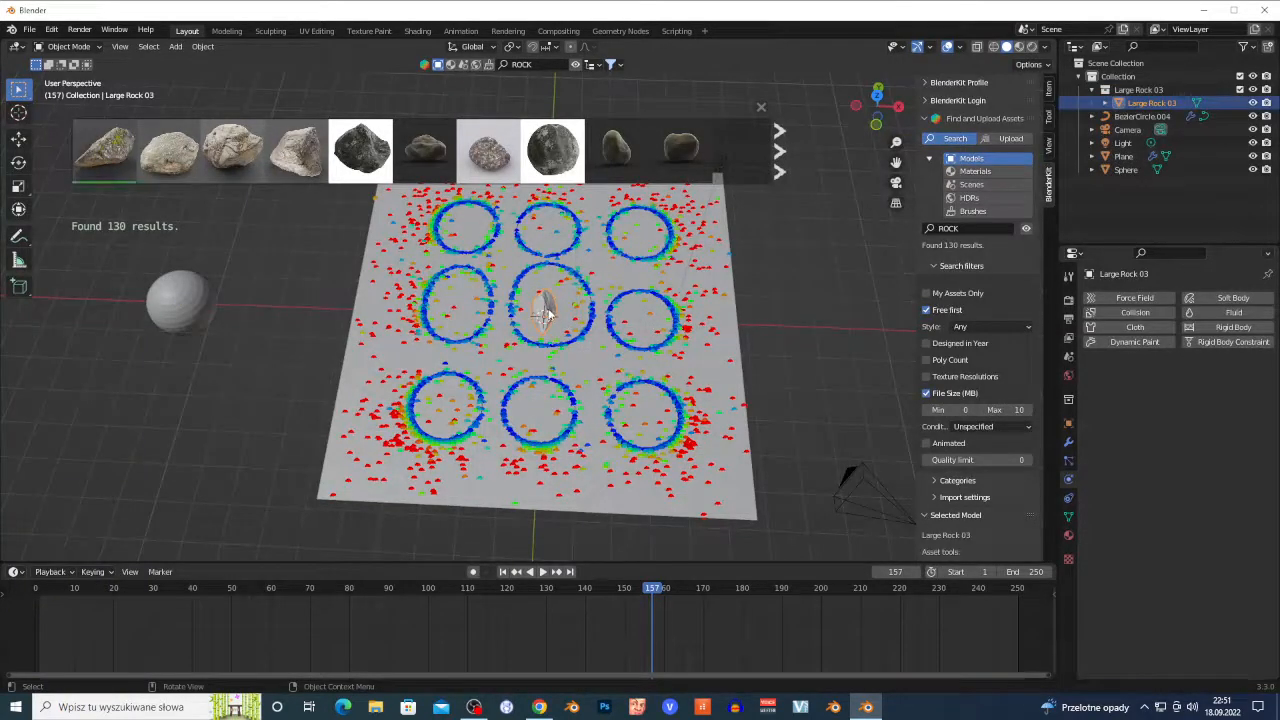
pyautogui.press('g')
pyautogui.press('x')
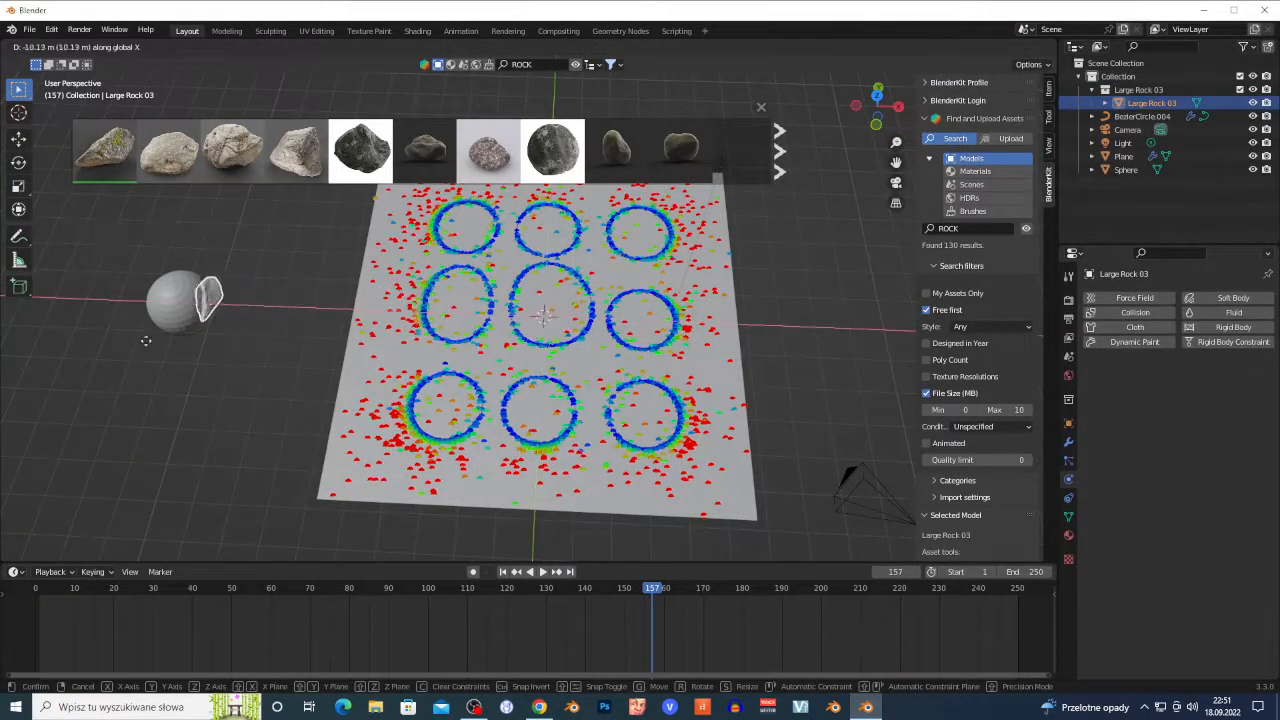
pyautogui.click(116, 337)
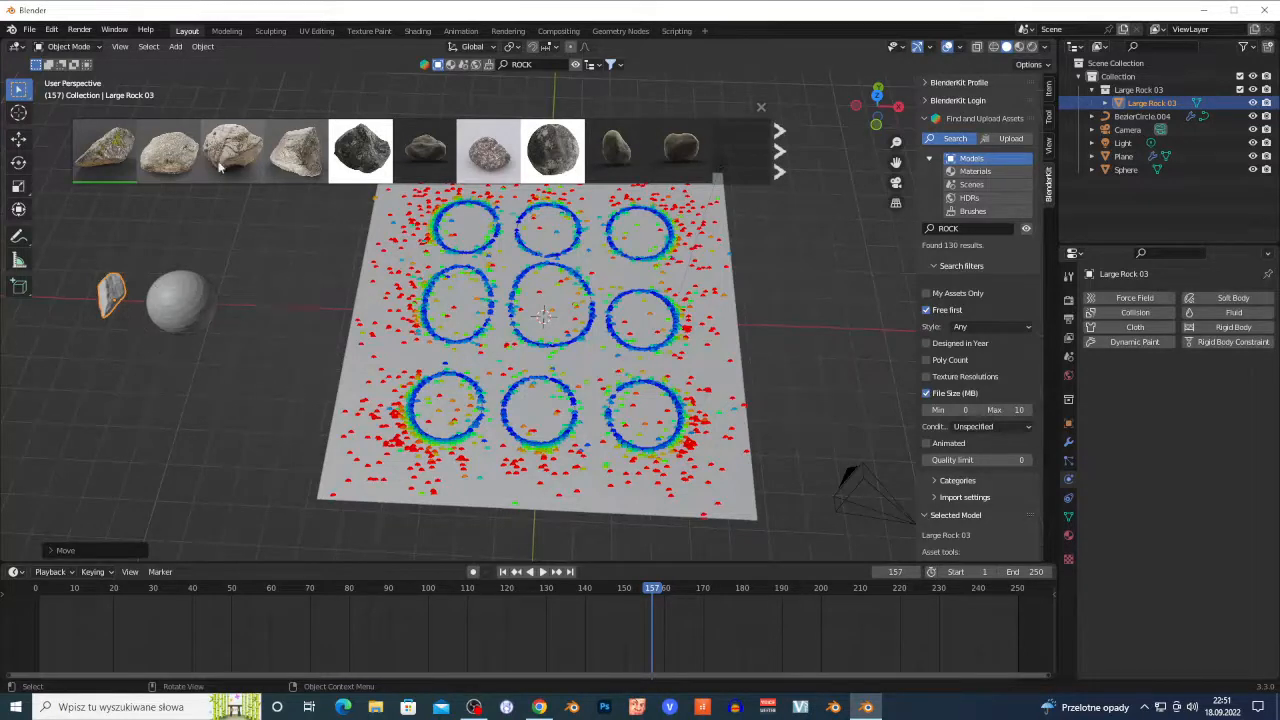
# Step: Import the Large Rock 04 model and move it off the plane, between the sphere and the plane
pyautogui.moveTo(214, 158); pyautogui.dragTo(548, 314)
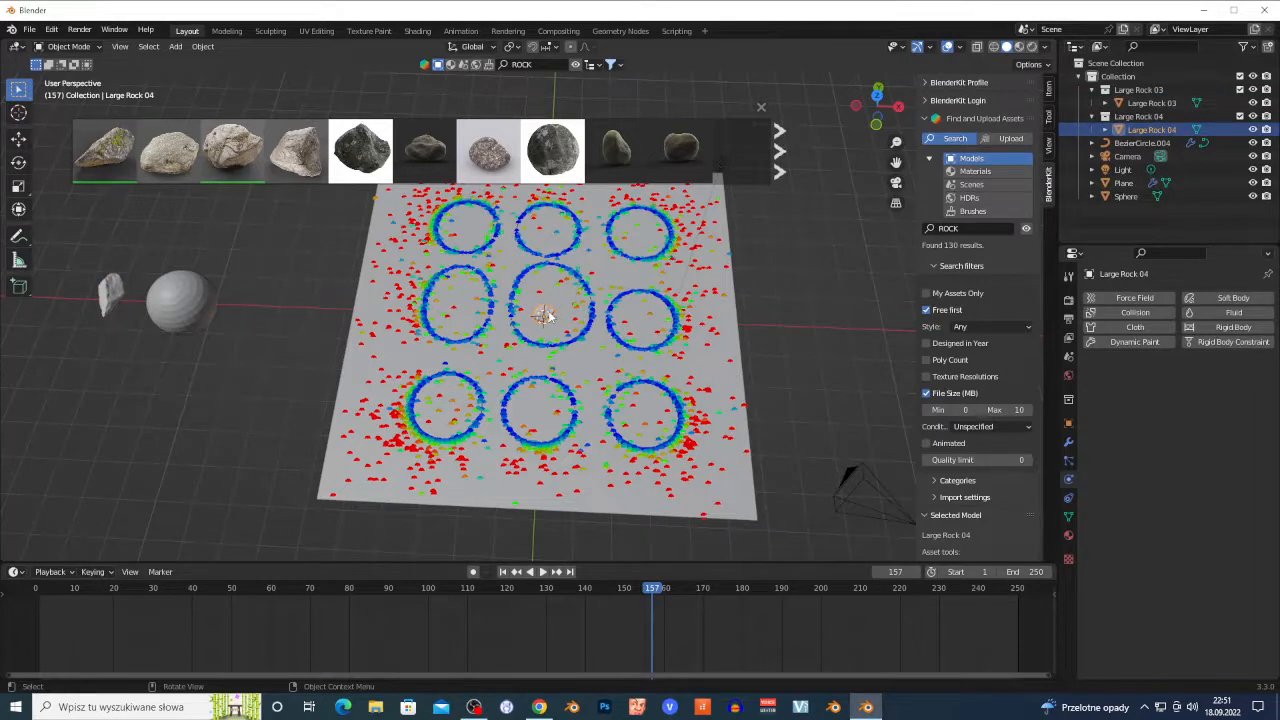
pyautogui.press('g')
pyautogui.click(366, 333)
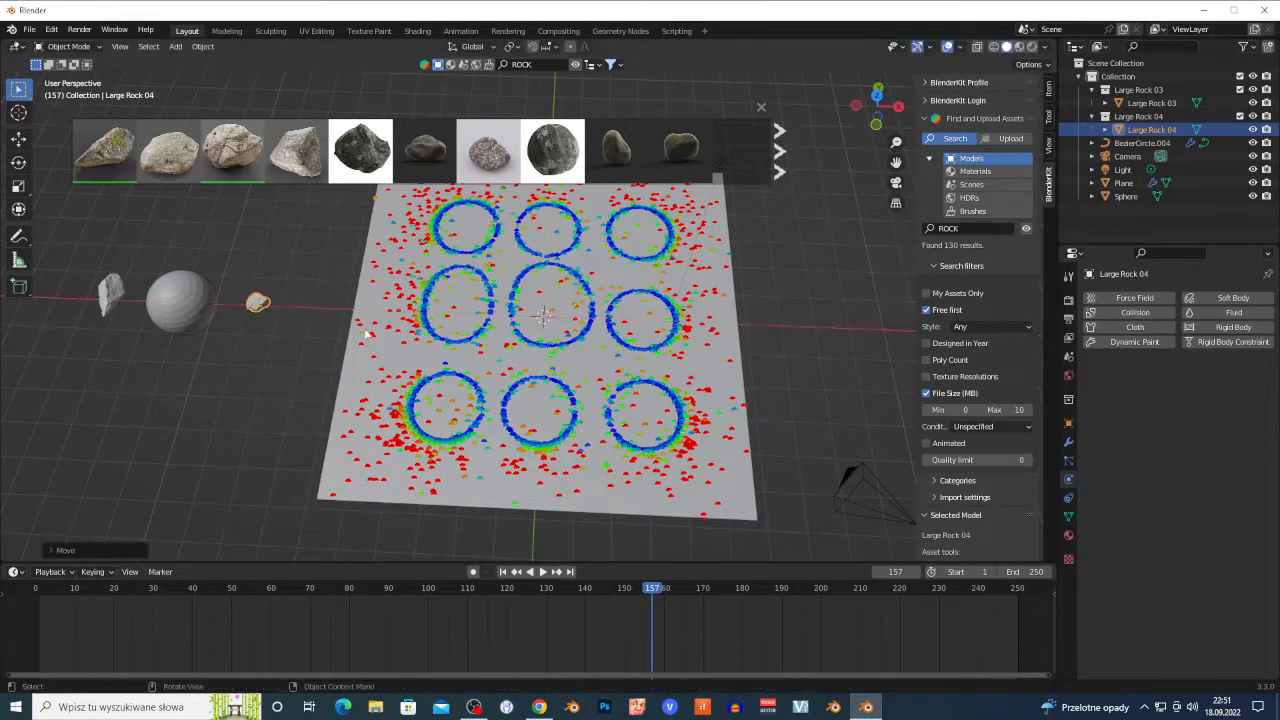
# Step: Examine the two rocks and the sphere beside the plane from a lower viewing angle
pyautogui.hotkey('shift', '`')
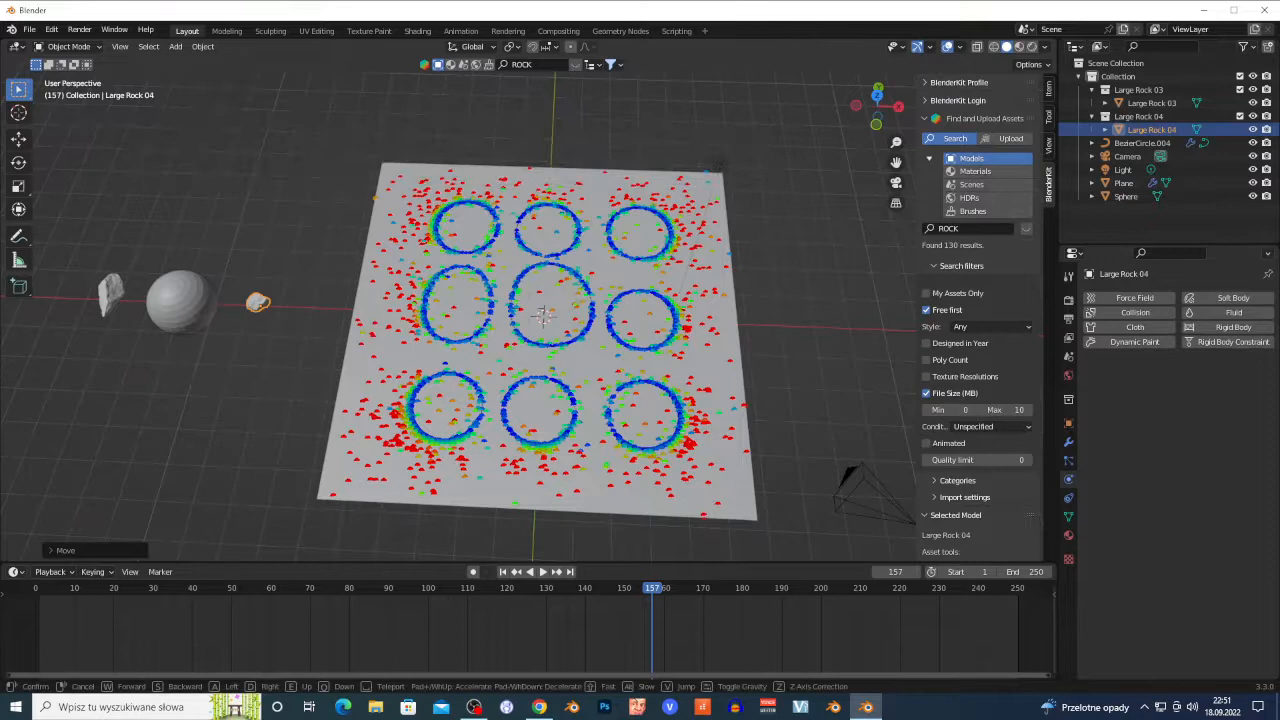
pyautogui.press('s')
pyautogui.press('q')
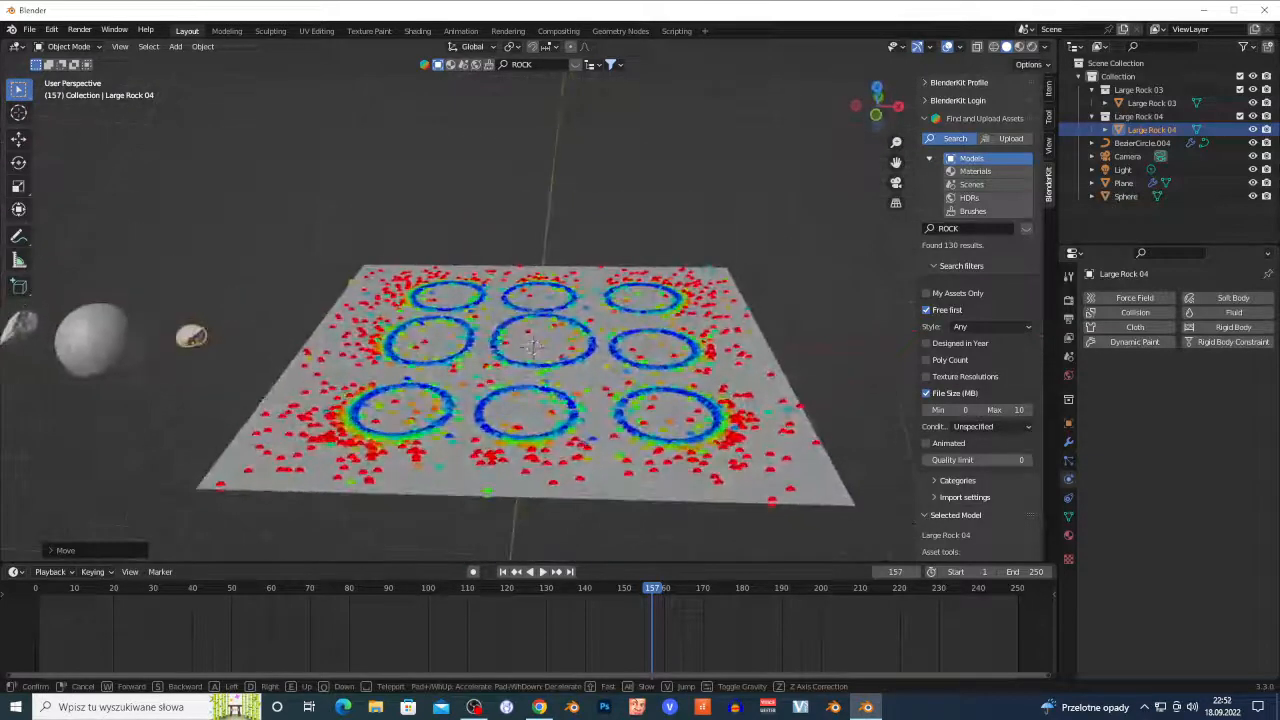
pyautogui.click(386, 392)
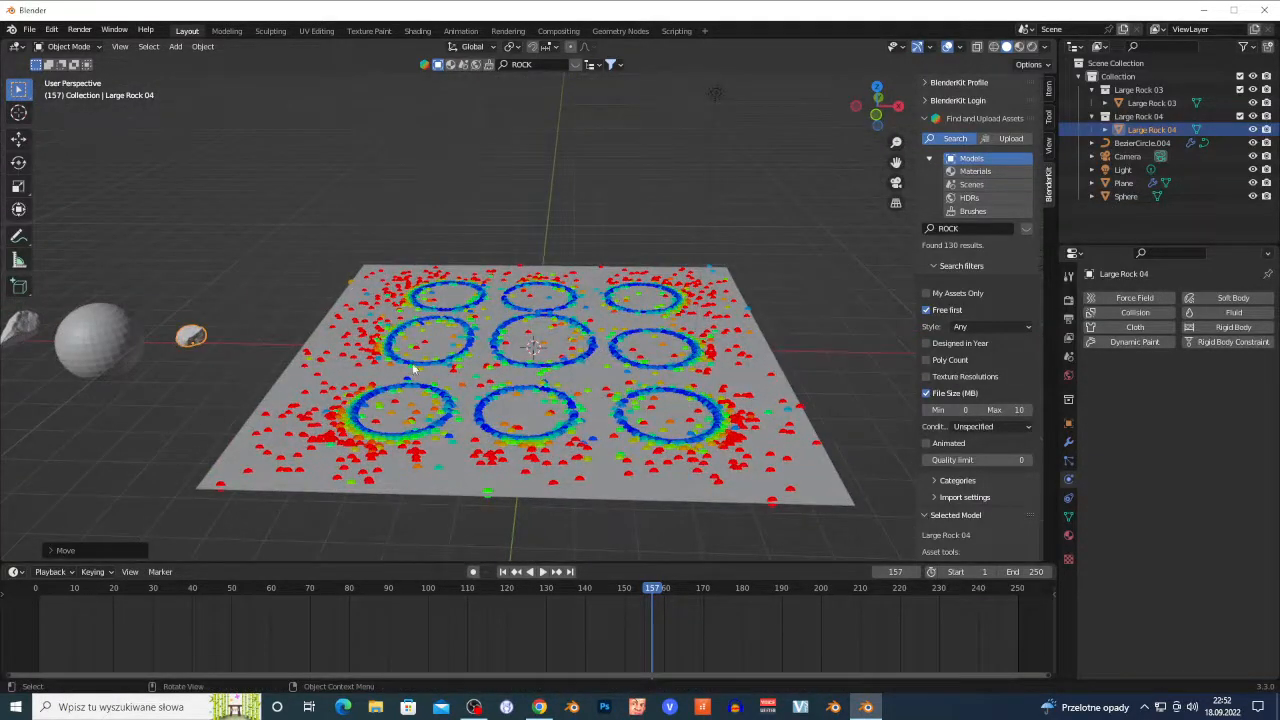
pyautogui.click(251, 345)
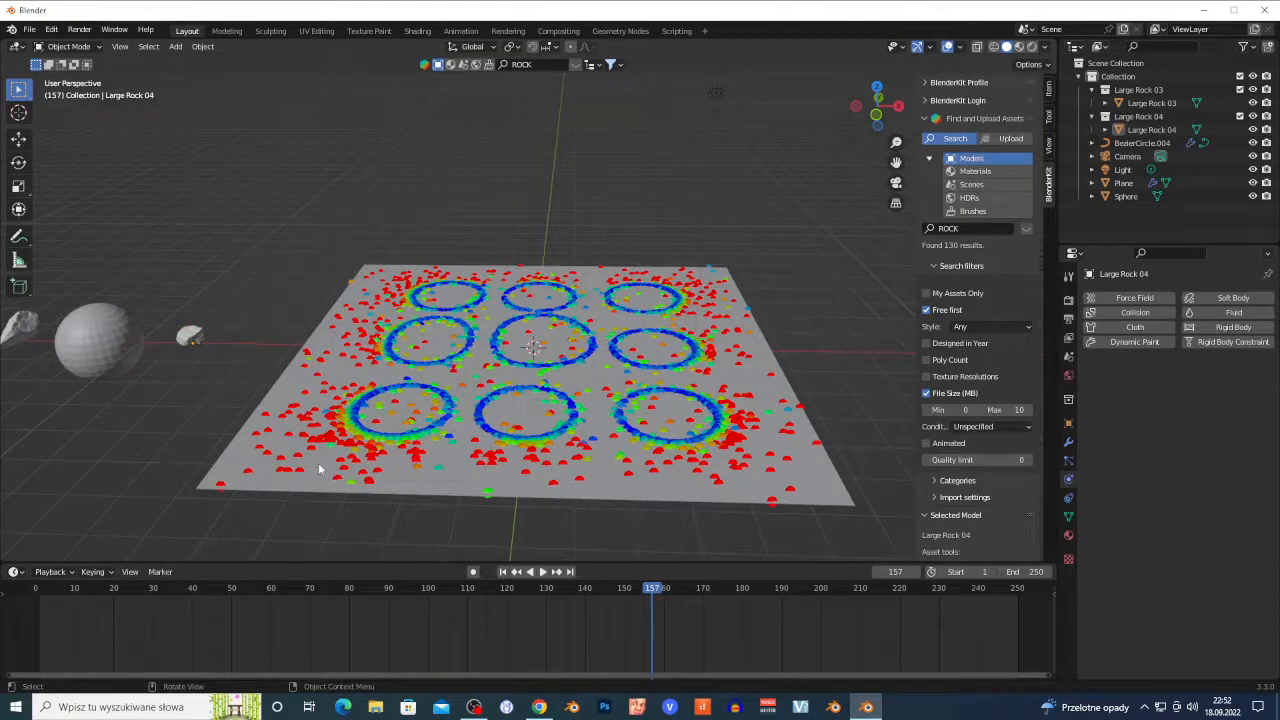
pyautogui.scroll(-3, 234, 406)
pyautogui.click(170, 326)
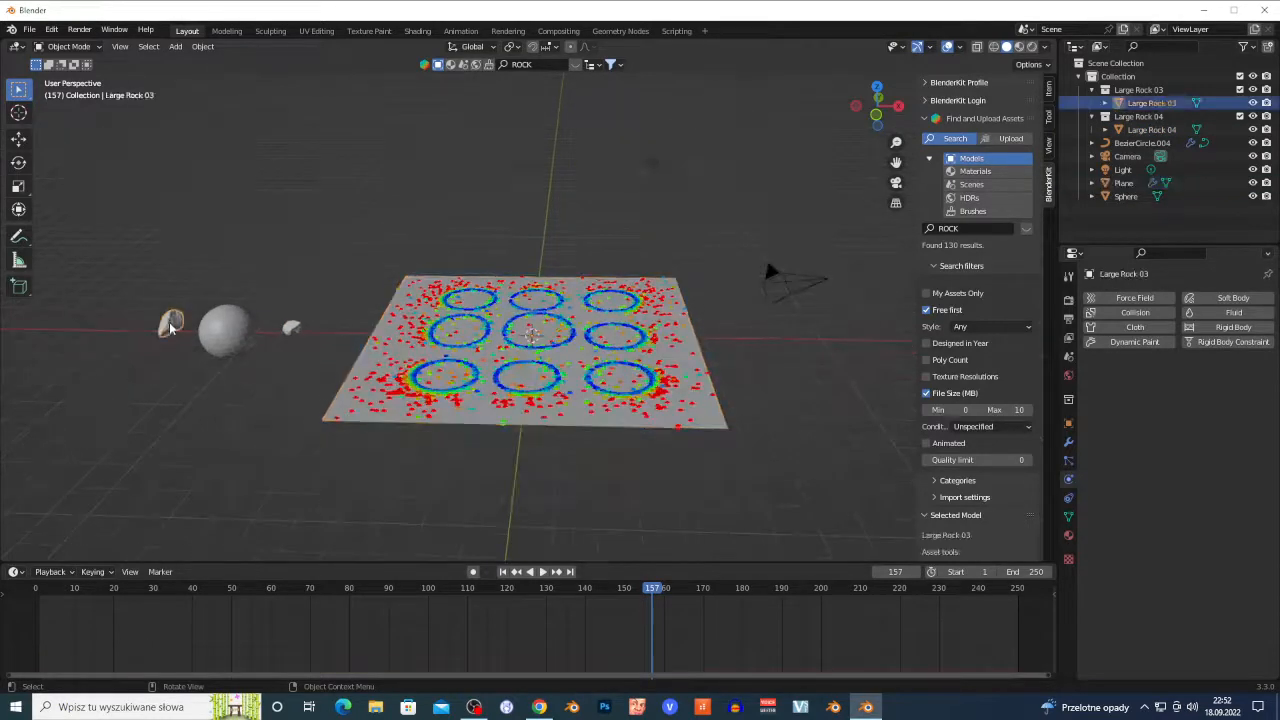
pyautogui.scroll(3, 304, 444)
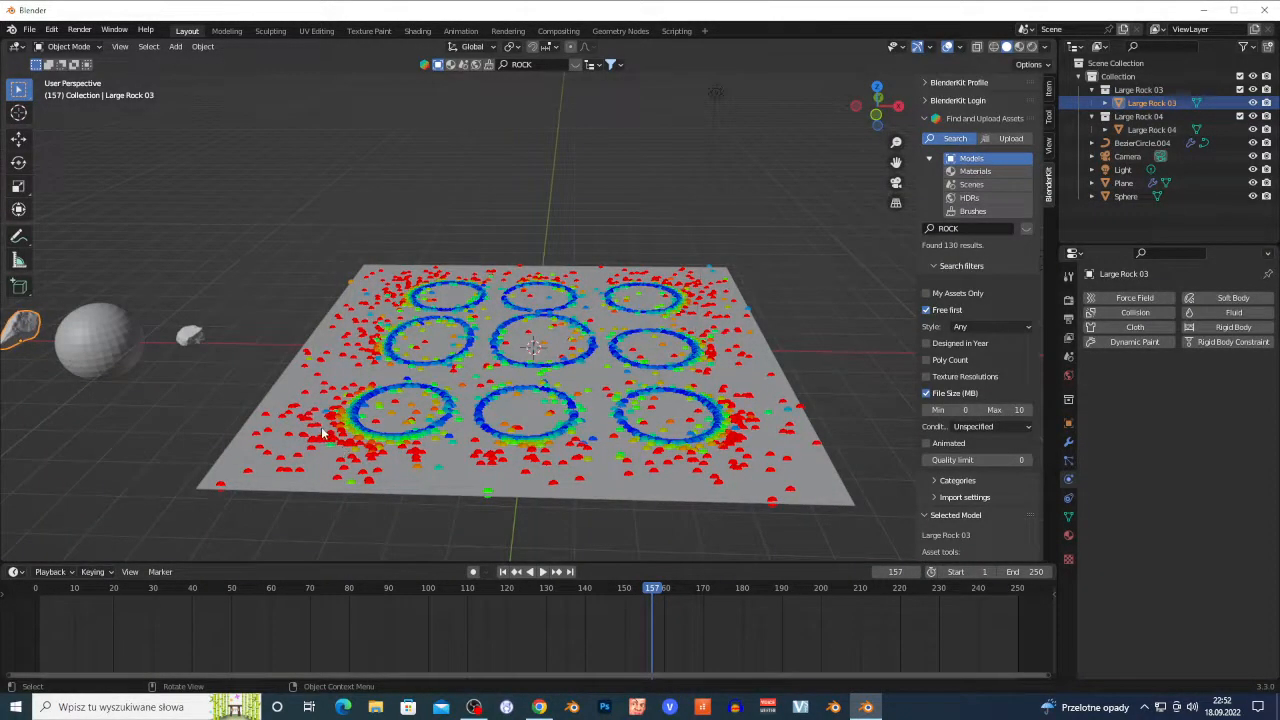
pyautogui.click(105, 342)
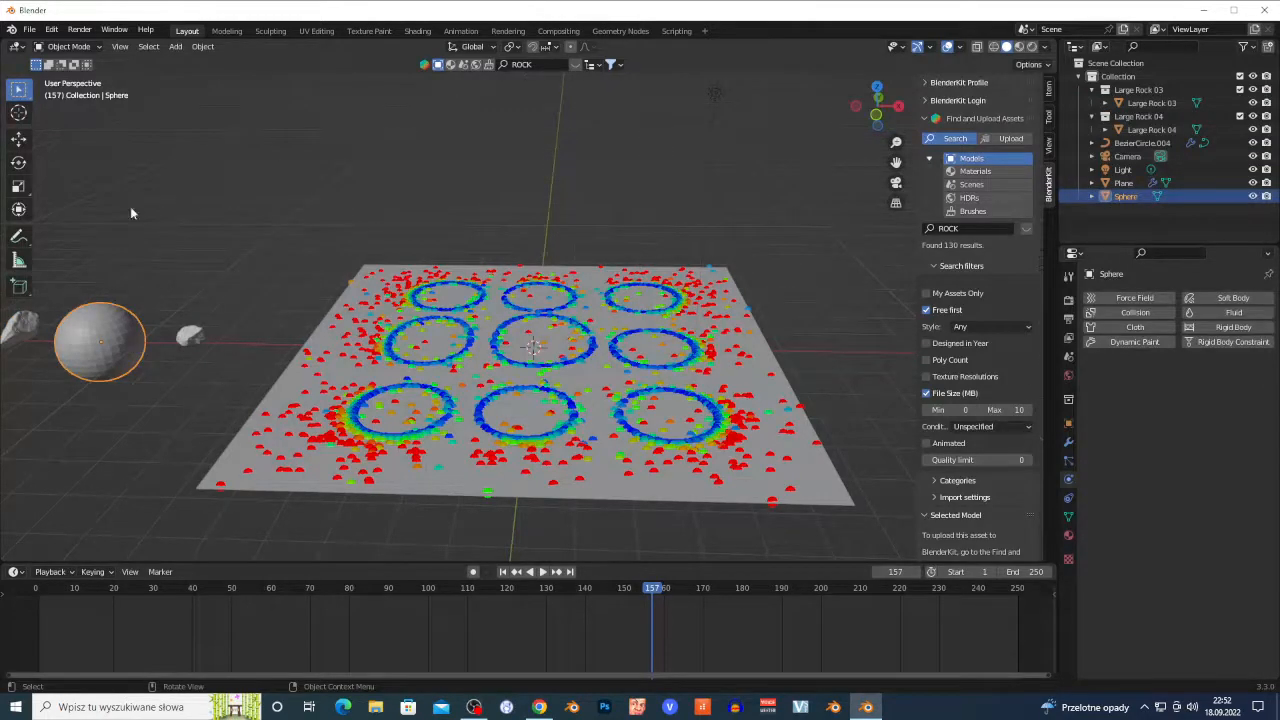
# Step: Select both rocks and the sphere and move them into a new collection named 2222
pyautogui.click(188, 340)
pyautogui.scroll(-1, 268, 347)
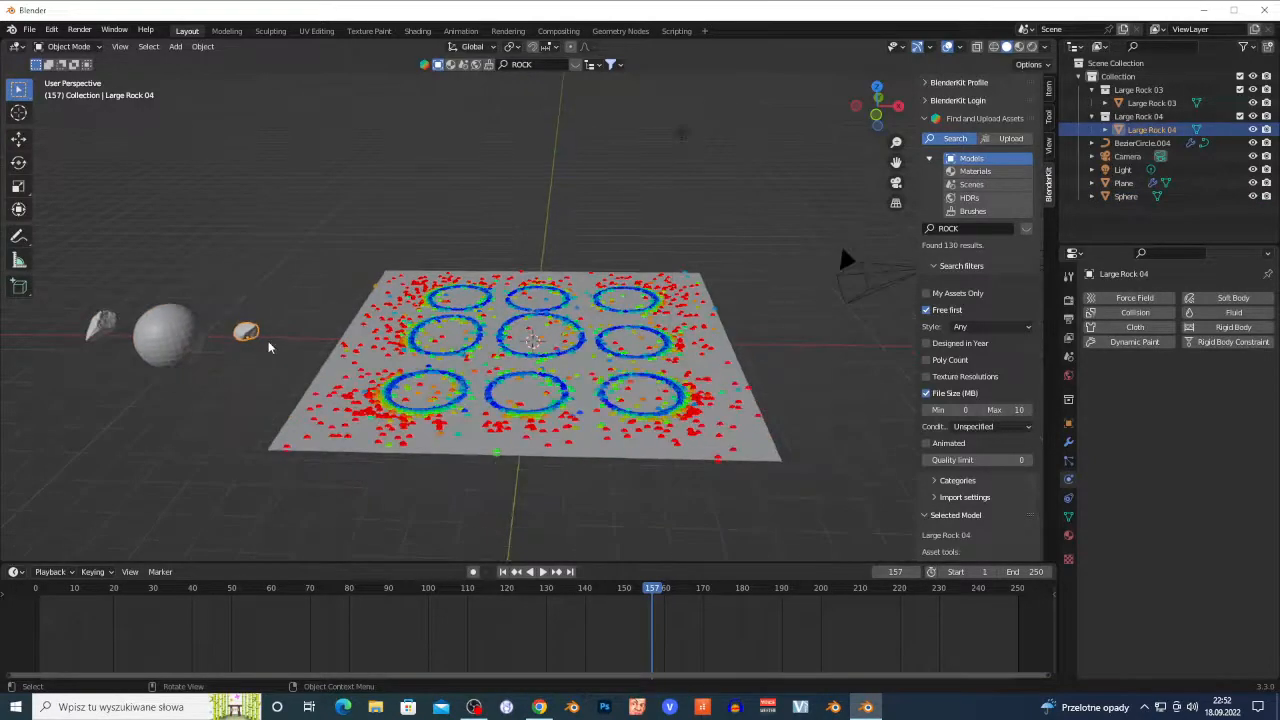
pyautogui.keyDown('shift'); pyautogui.click(177, 342); pyautogui.keyUp('shift')
pyautogui.keyDown('shift'); pyautogui.click(89, 334); pyautogui.keyUp('shift')
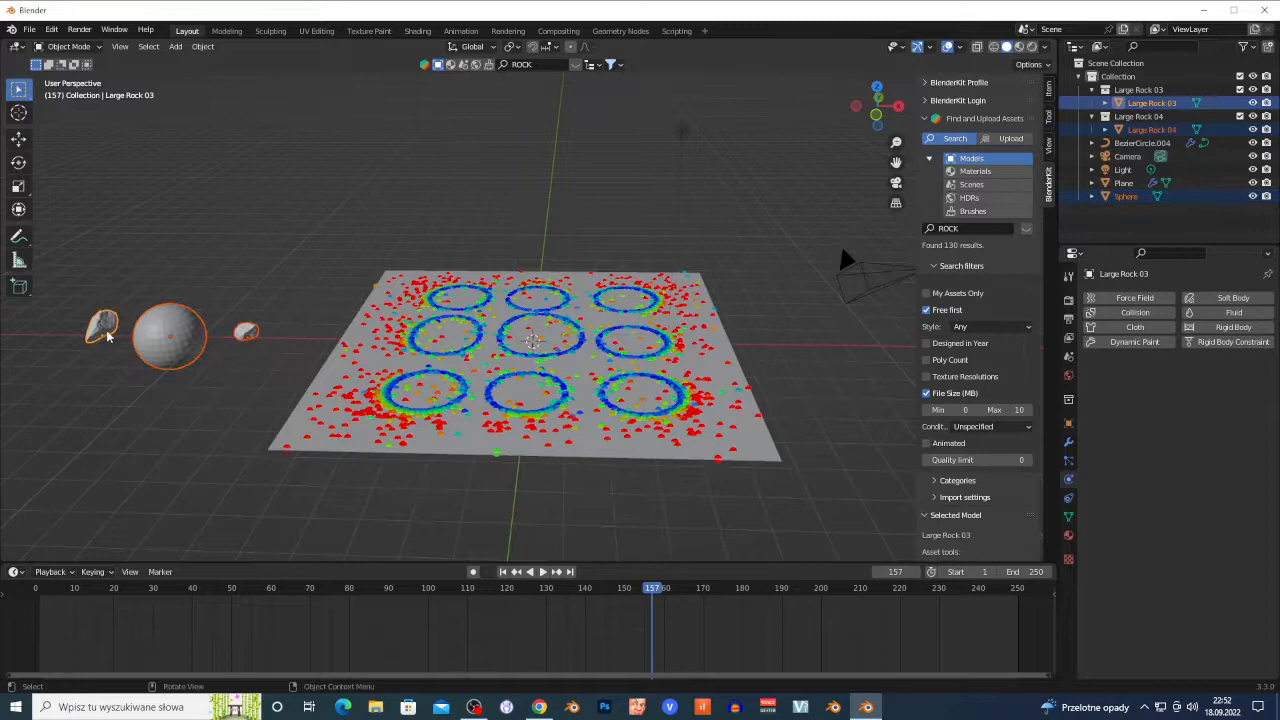
pyautogui.press('m')
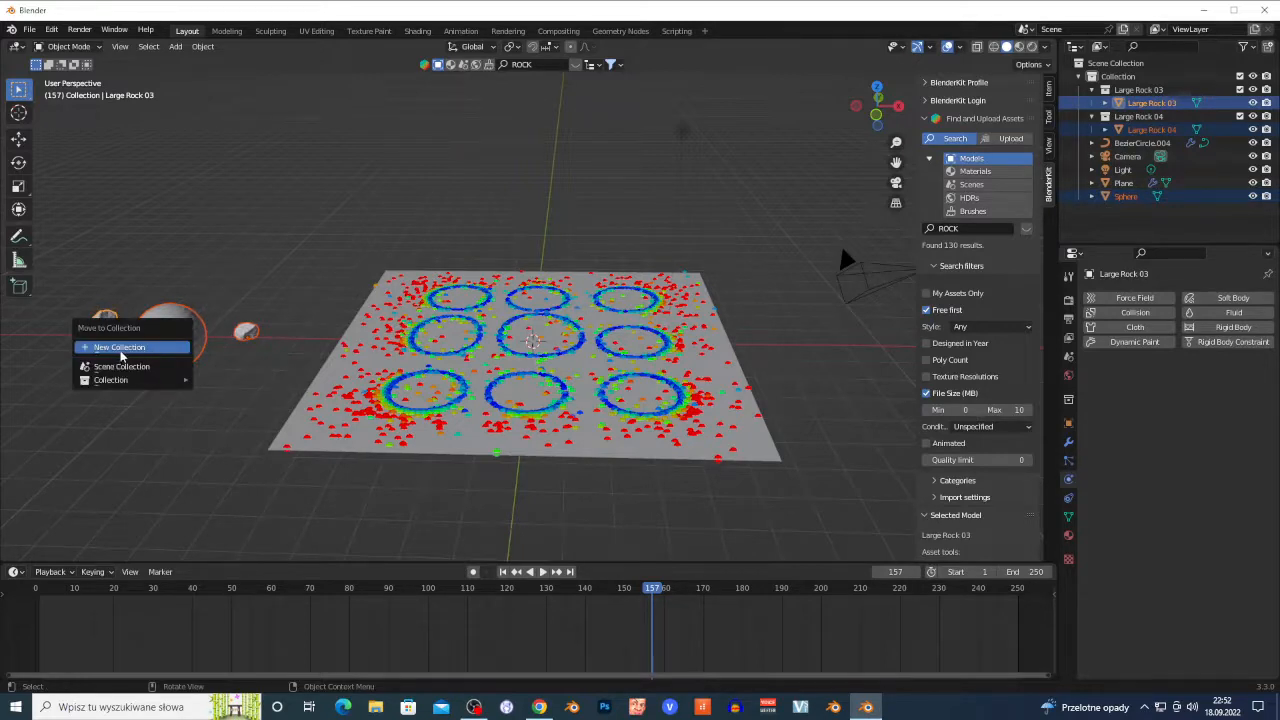
pyautogui.click(120, 348)
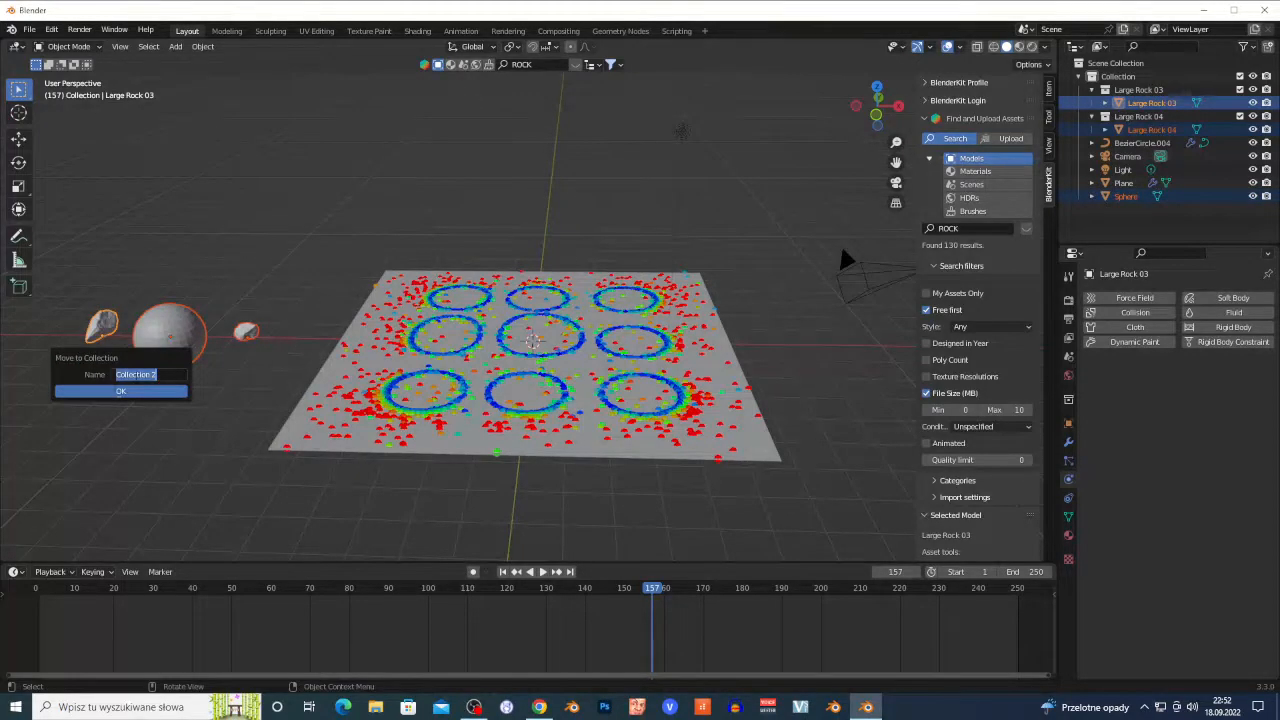
pyautogui.write('2222')
pyautogui.press('Return')
pyautogui.click(134, 391)
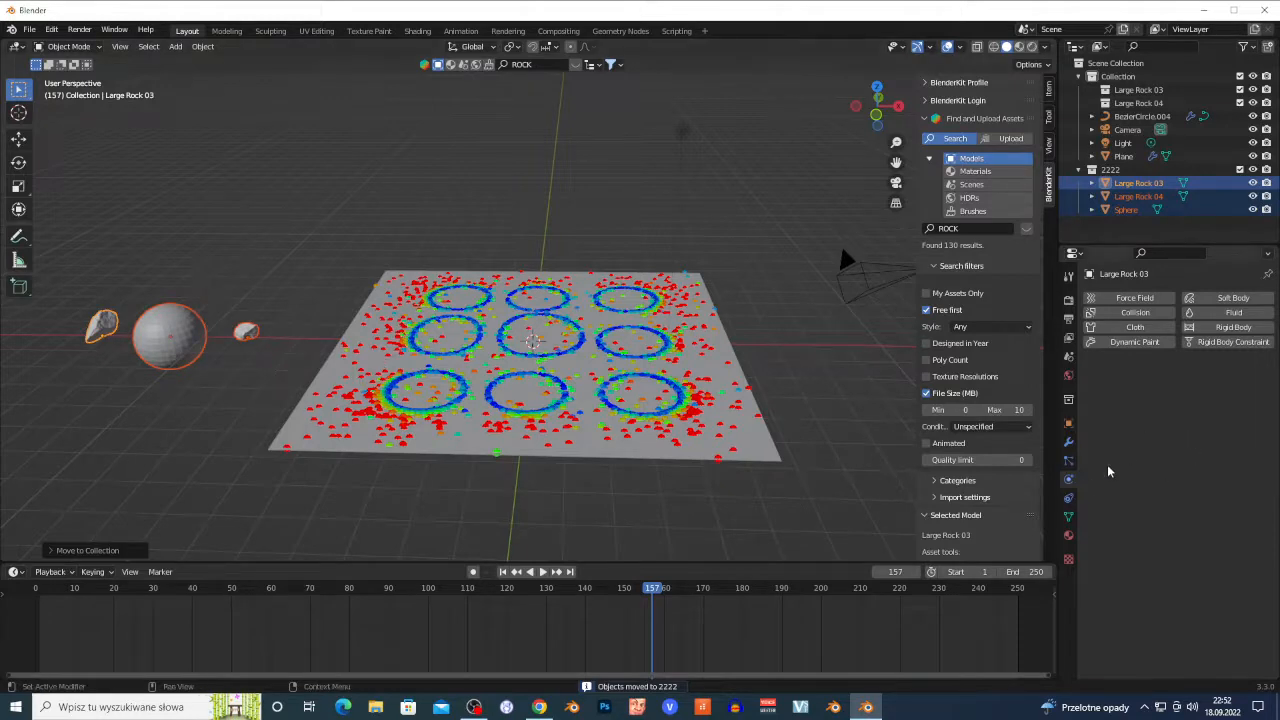
# Step: Set the plane's particle system to render as Collection, with 2222 as the instance collection
pyautogui.click(1069, 461)
pyautogui.click(730, 459)
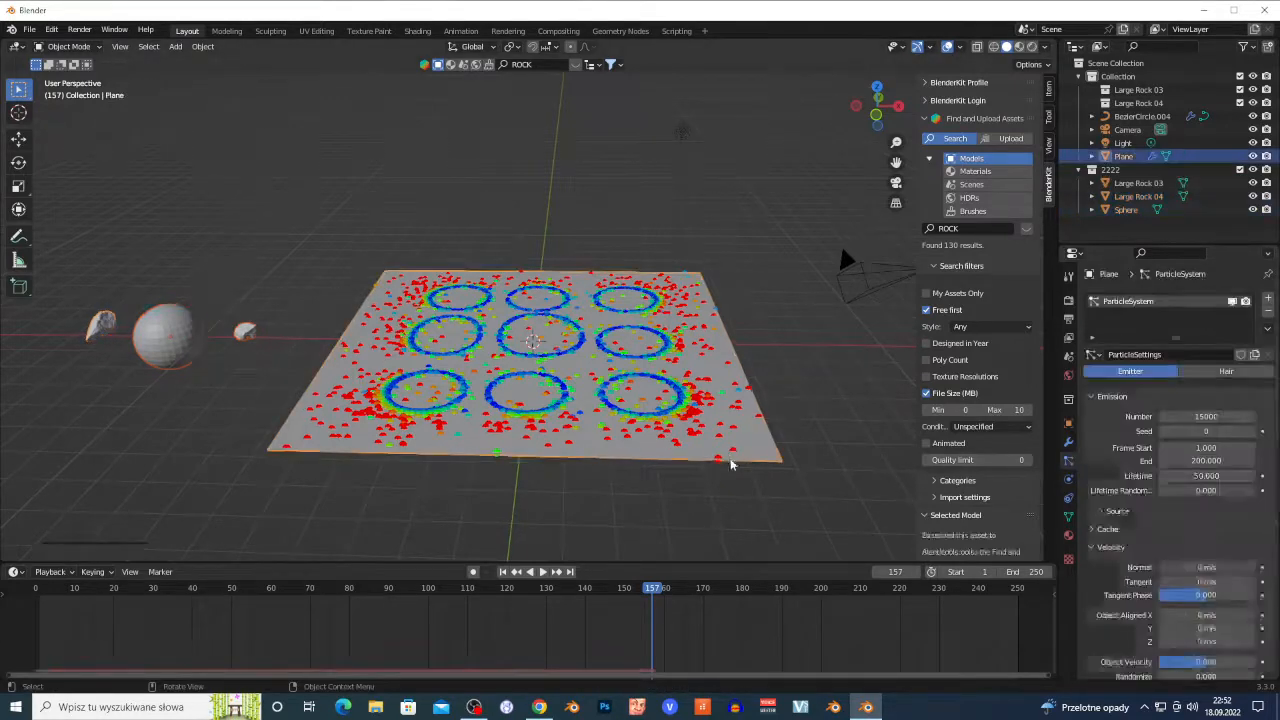
pyautogui.scroll(-4, 1200, 515)
pyautogui.scroll(-4, 1186, 529)
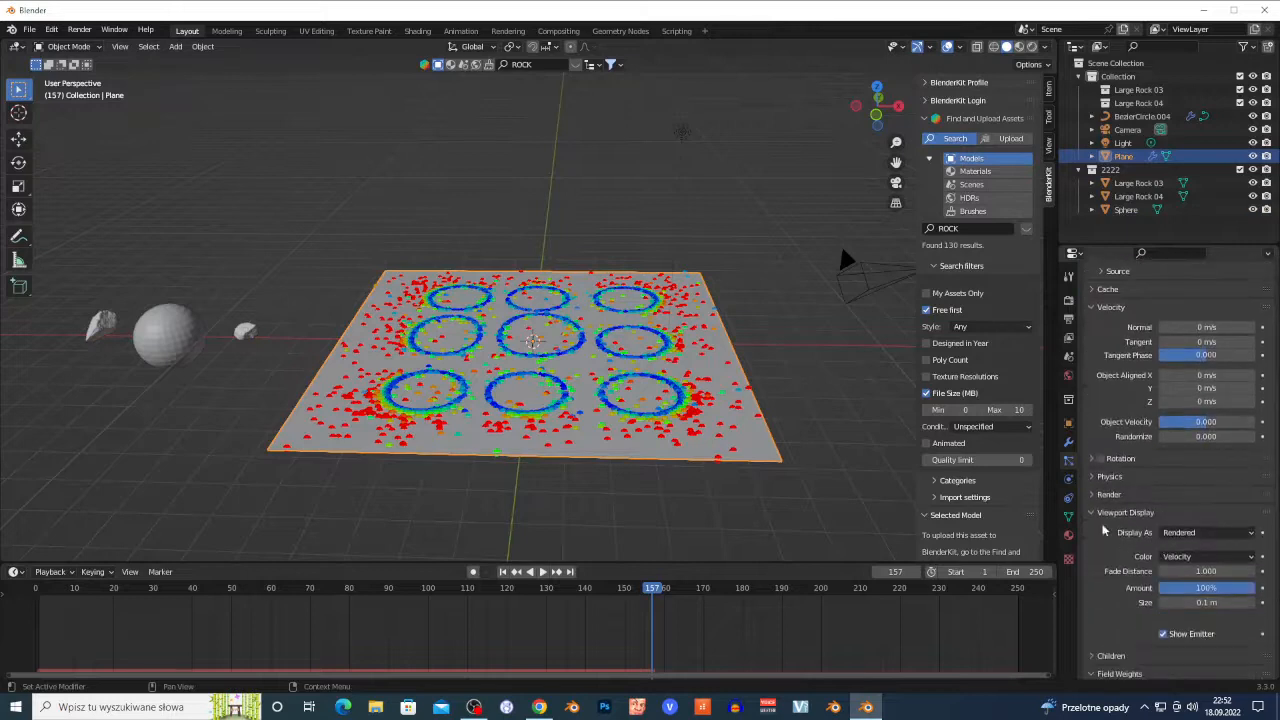
pyautogui.click(1094, 497)
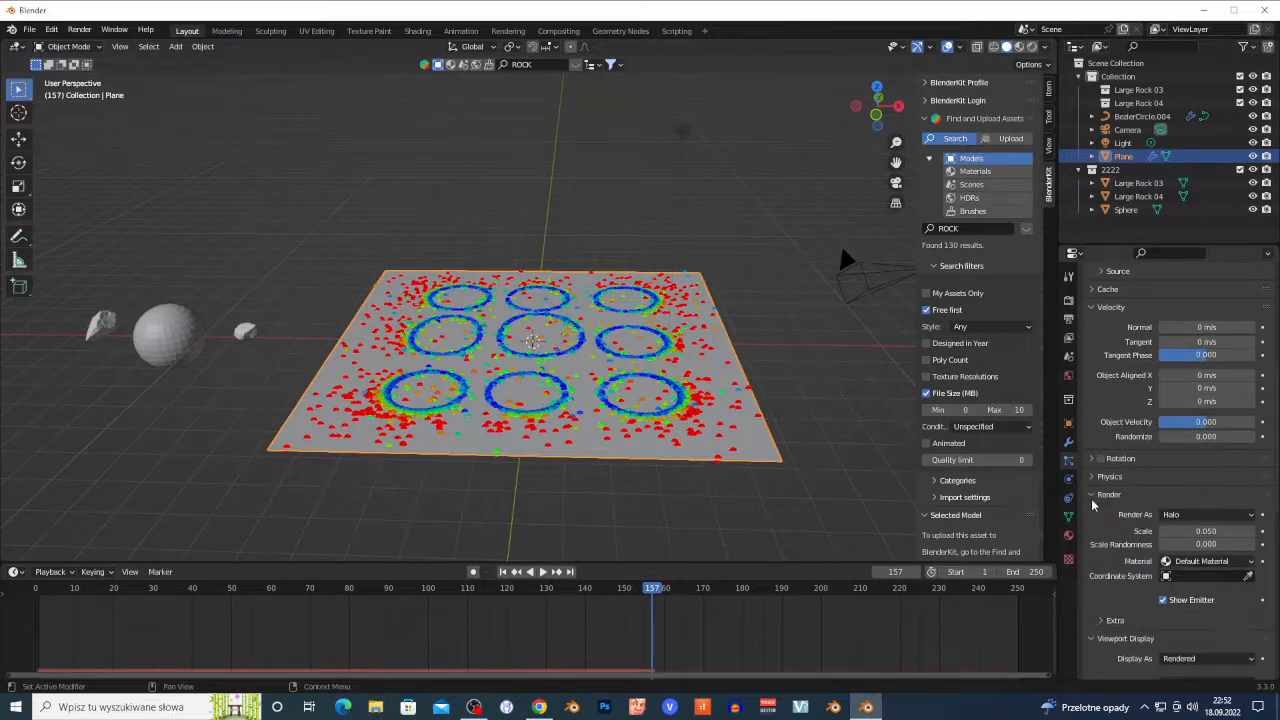
pyautogui.click(1210, 515)
pyautogui.click(1184, 604)
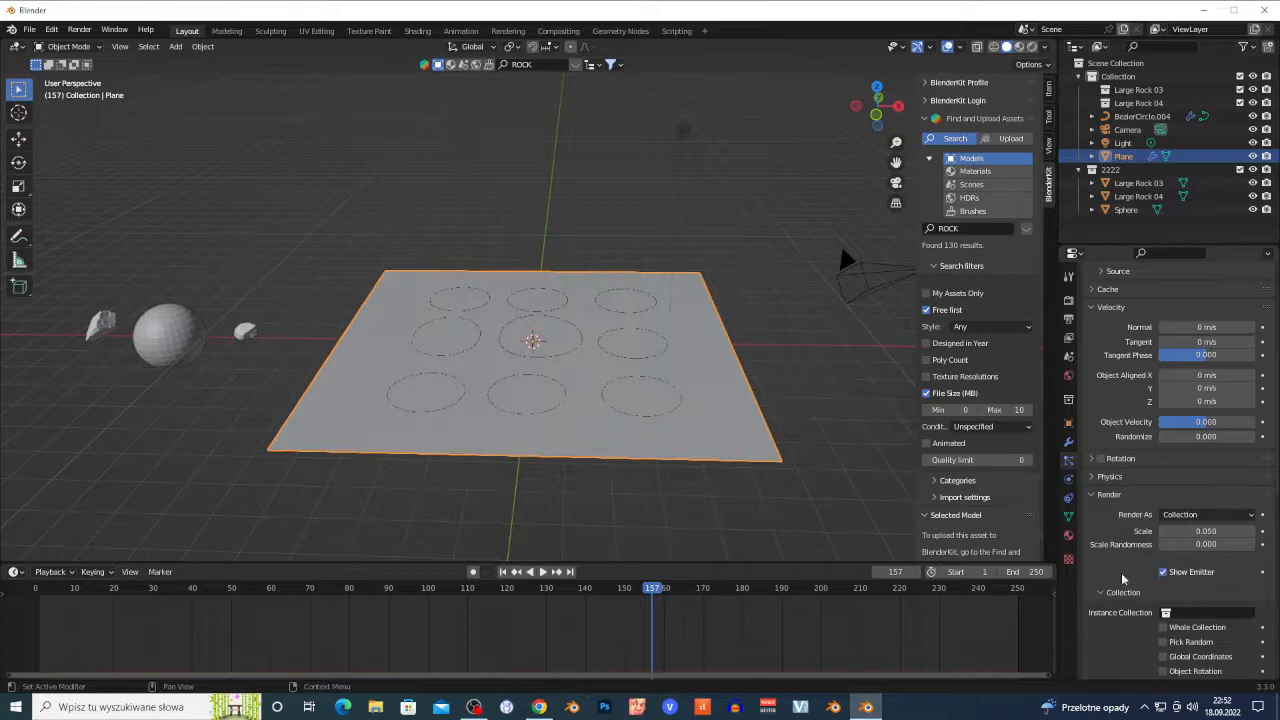
pyautogui.scroll(-2, 1148, 560)
pyautogui.click(1205, 560)
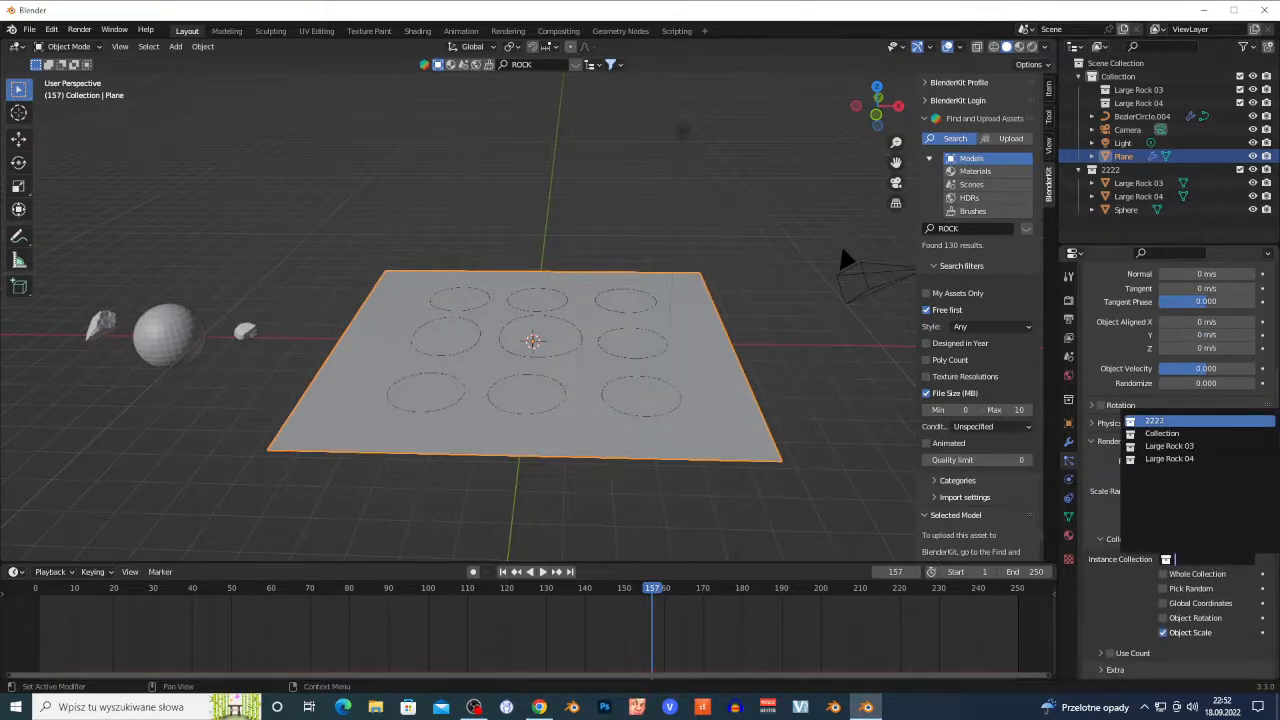
pyautogui.click(1165, 422)
# Step: Inspect the instanced rocks and spheres along the rings up close, and return to an overview of the scene
pyautogui.hotkey('shift', '`')
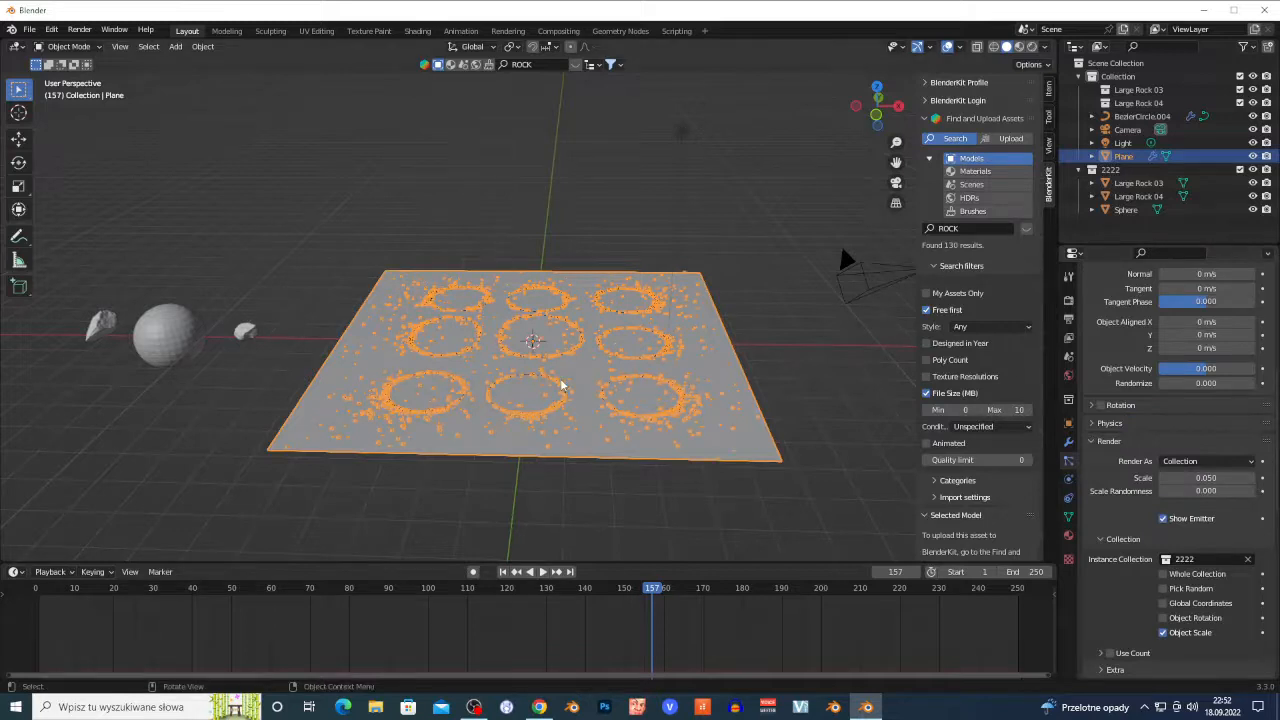
pyautogui.press('w')
pyautogui.press('w')
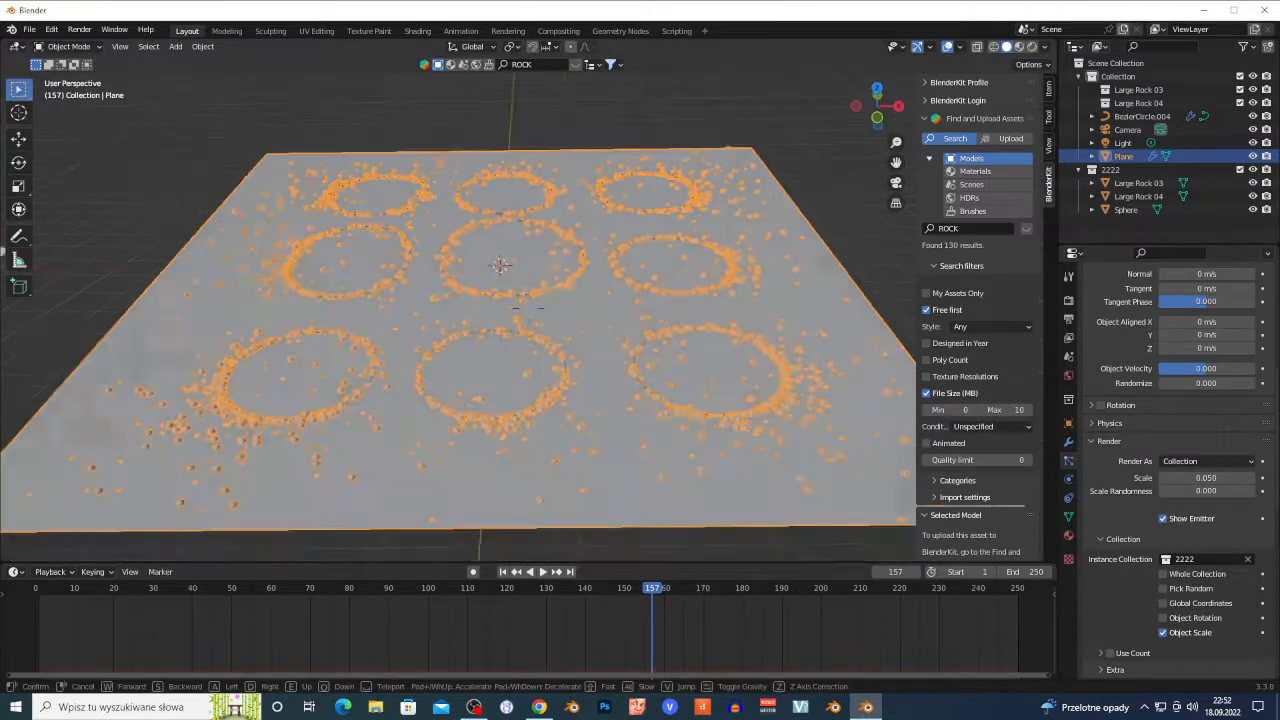
pyautogui.press('s')
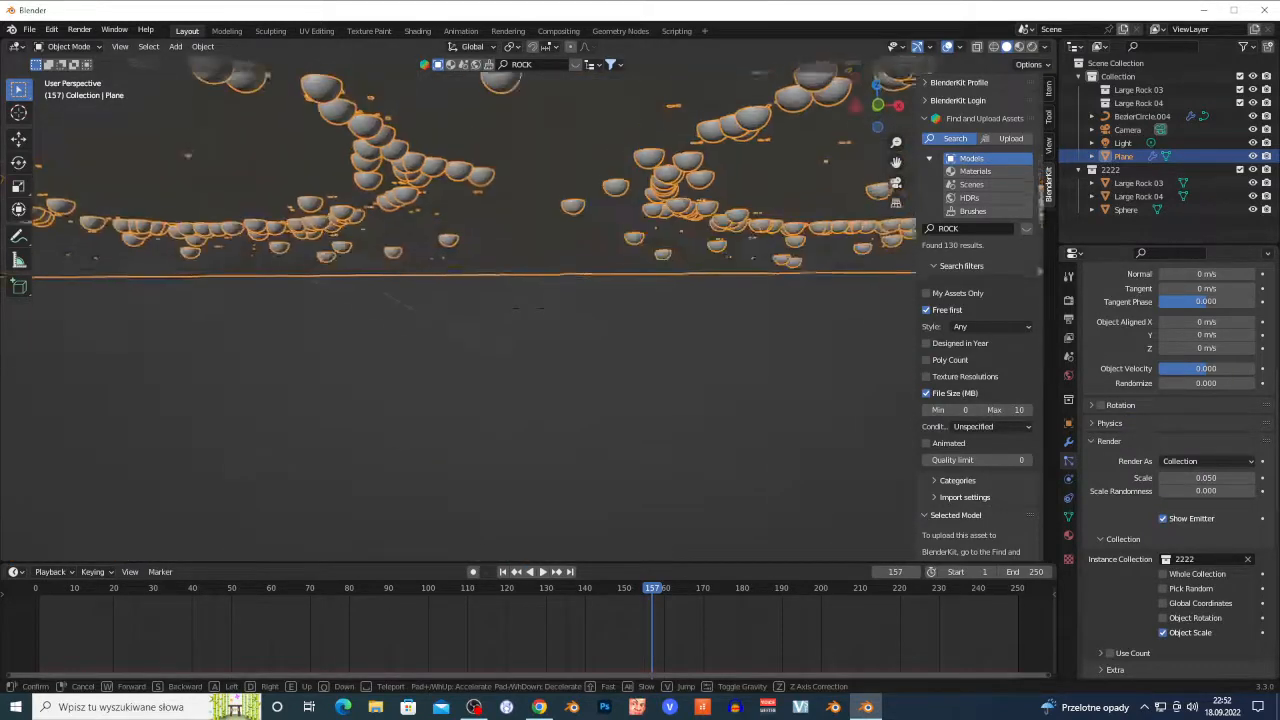
pyautogui.press('w')
pyautogui.press('s')
pyautogui.press('w')
pyautogui.press('s')
pyautogui.press('w')
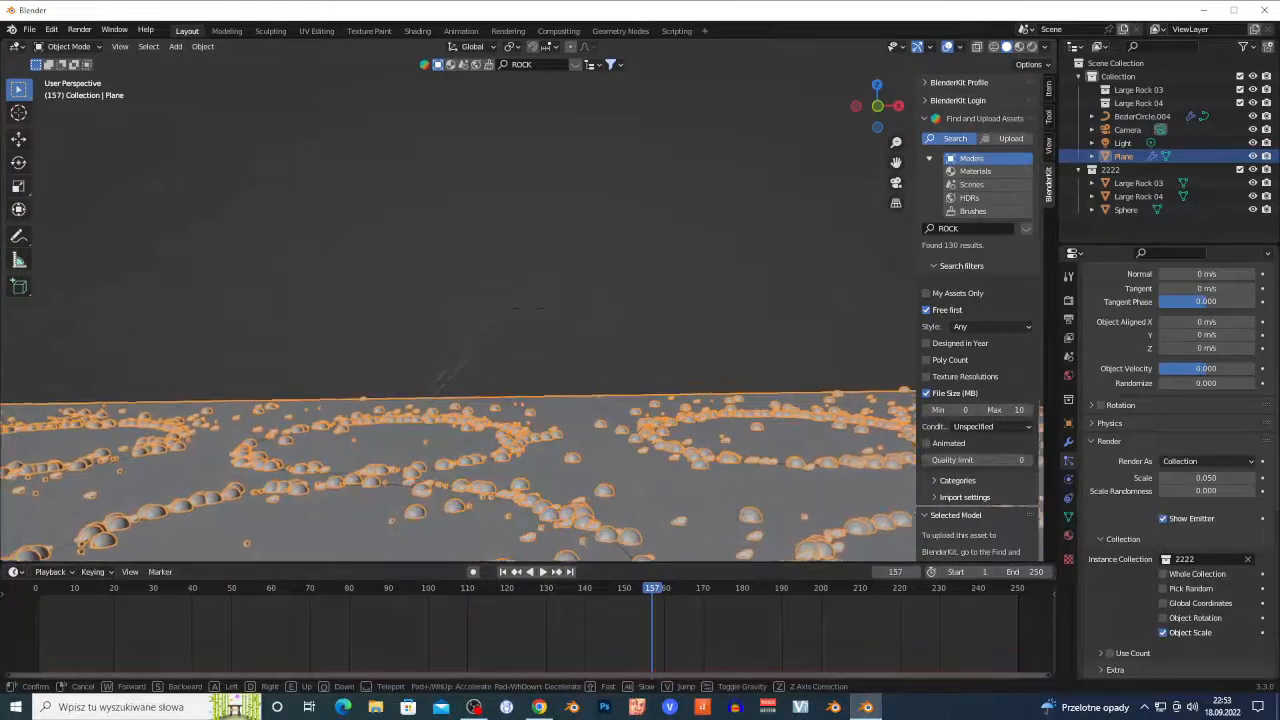
pyautogui.press('s')
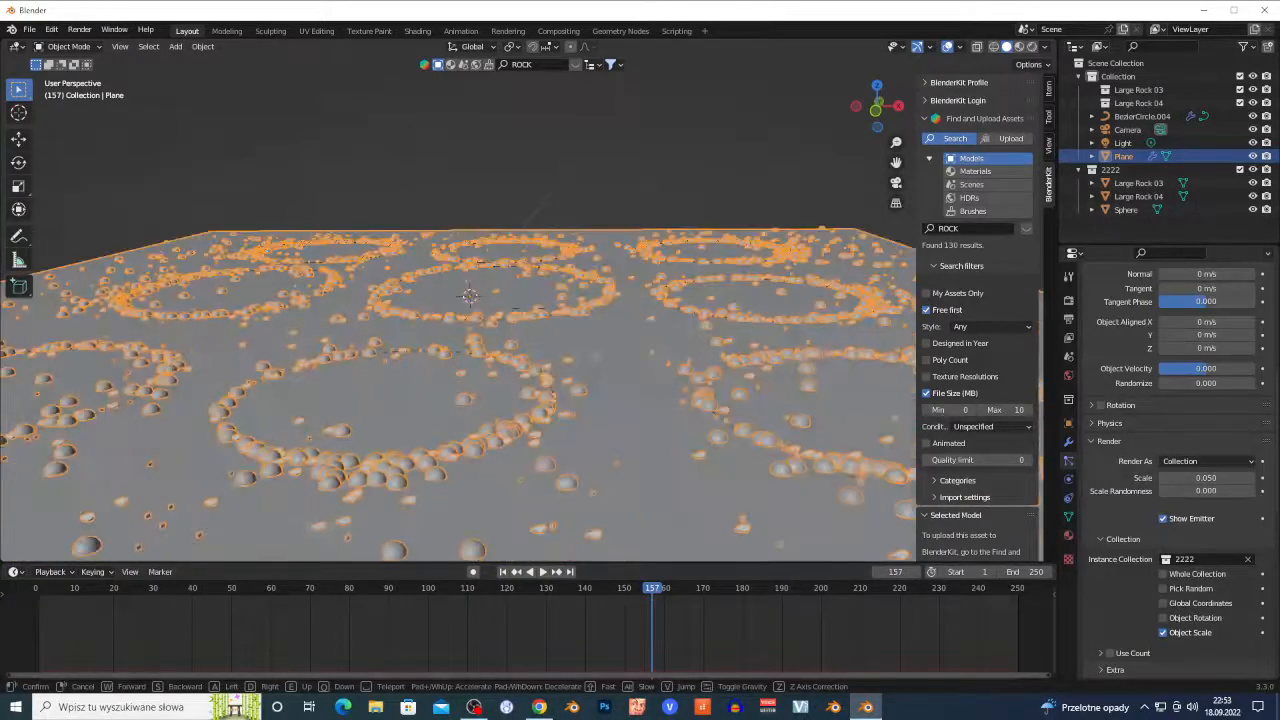
pyautogui.click(561, 385)
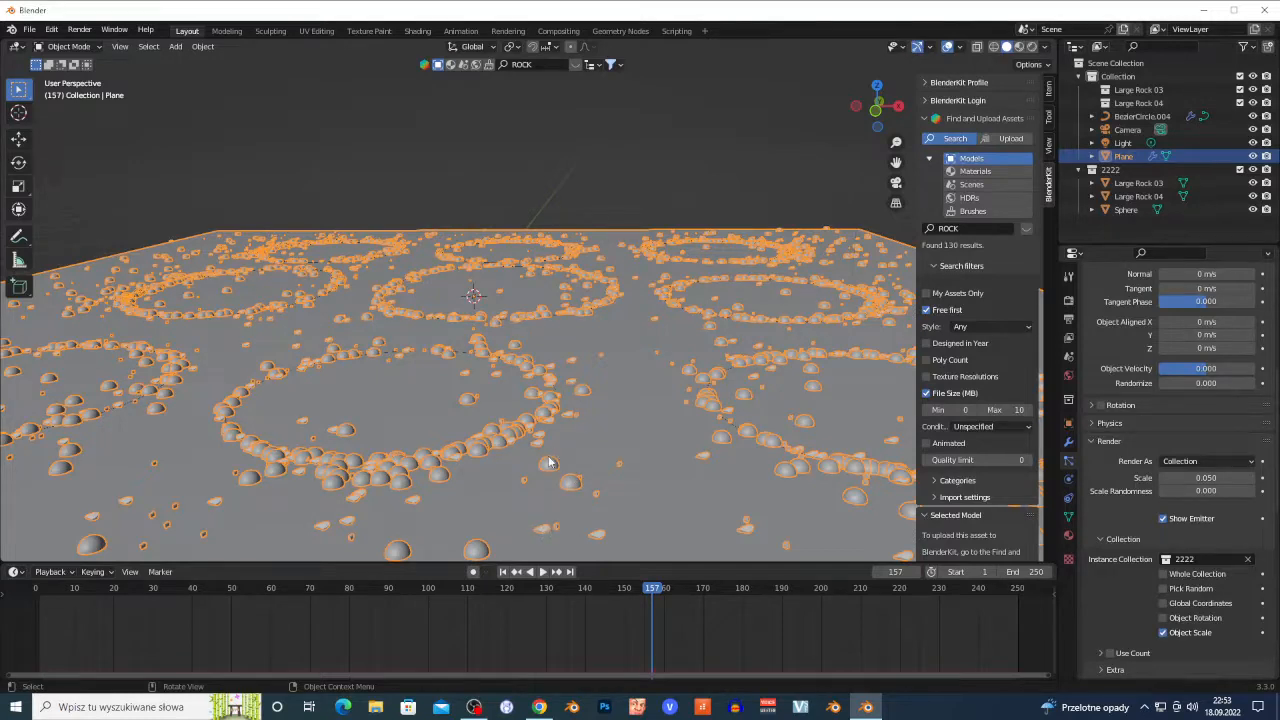
pyautogui.scroll(-5, 250, 258)
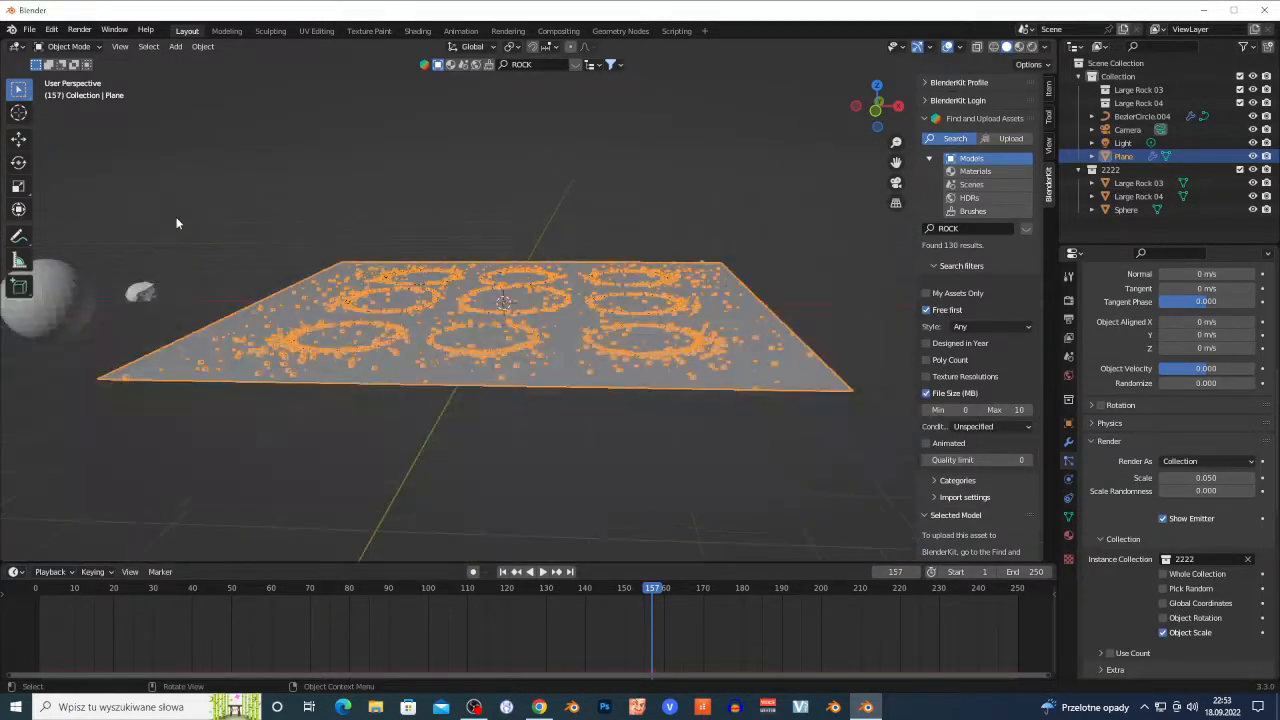
pyautogui.scroll(-6, 160, 295)
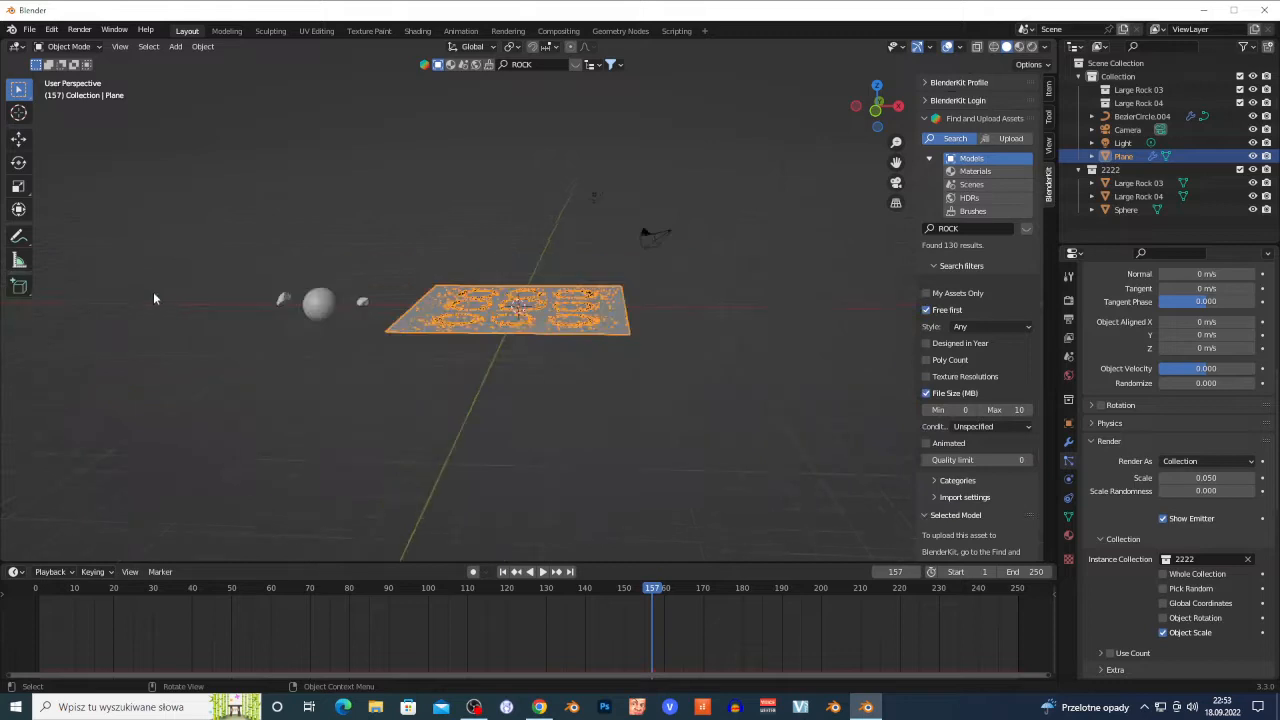
# Step: Scale the sphere beside the plane down to about a third of its size
pyautogui.click(332, 315)
pyautogui.press('s')
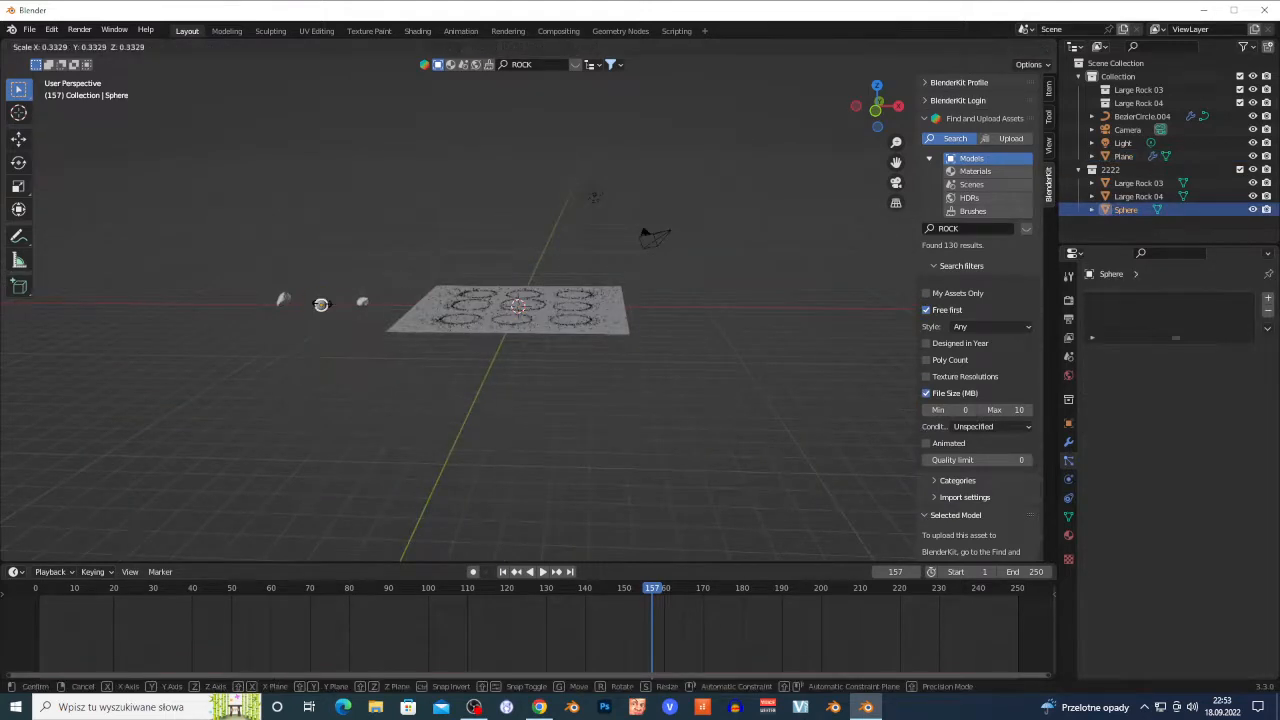
pyautogui.click(562, 325)
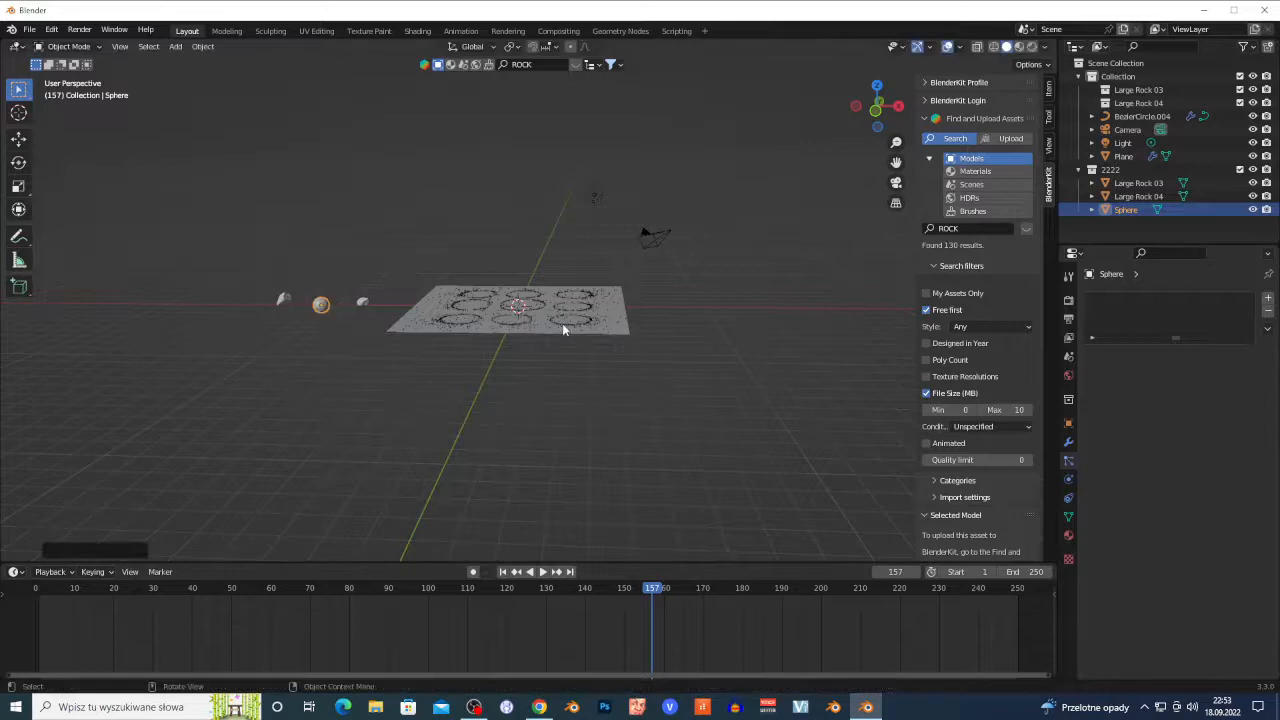
pyautogui.scroll(5, 561, 328)
pyautogui.scroll(2, 600, 430)
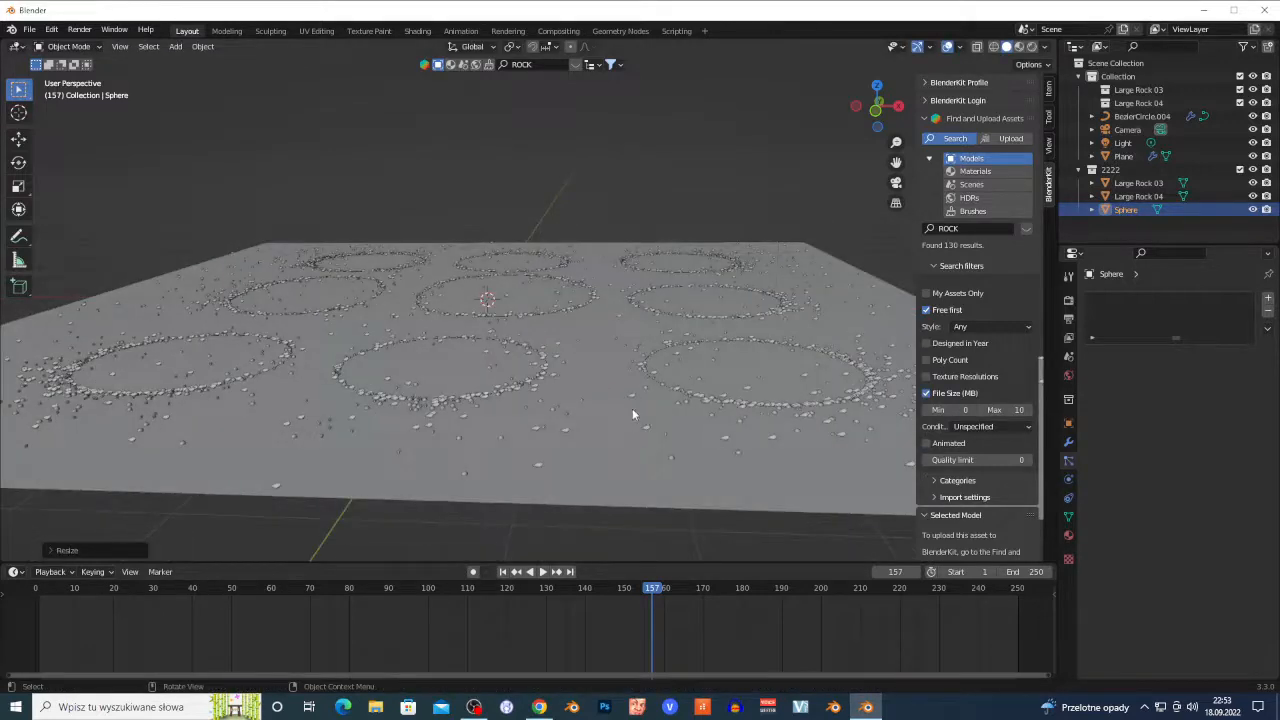
# Step: Select the plane, examine the scattered stones in the Rings of Power intro video in Chrome, and return to Blender
pyautogui.click(620, 420)
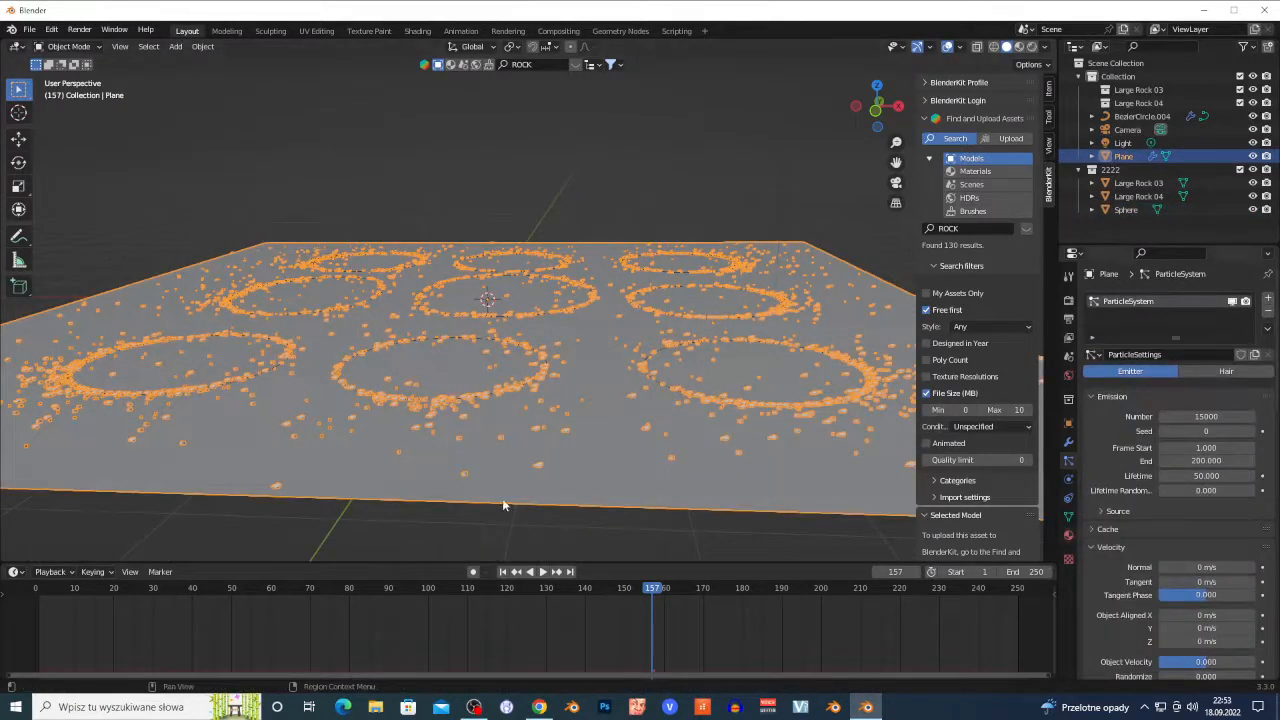
pyautogui.scroll(-4, 1160, 540)
pyautogui.scroll(-1, 1151, 541)
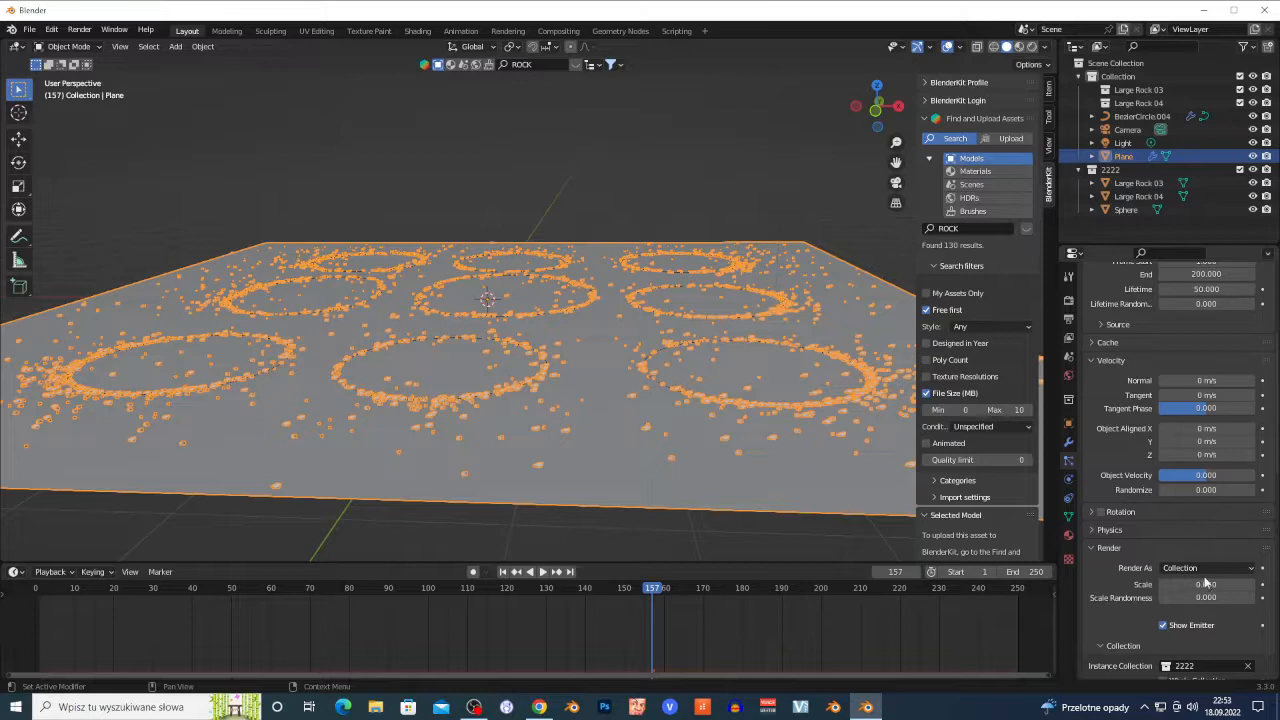
pyautogui.scroll(-2, 1182, 585)
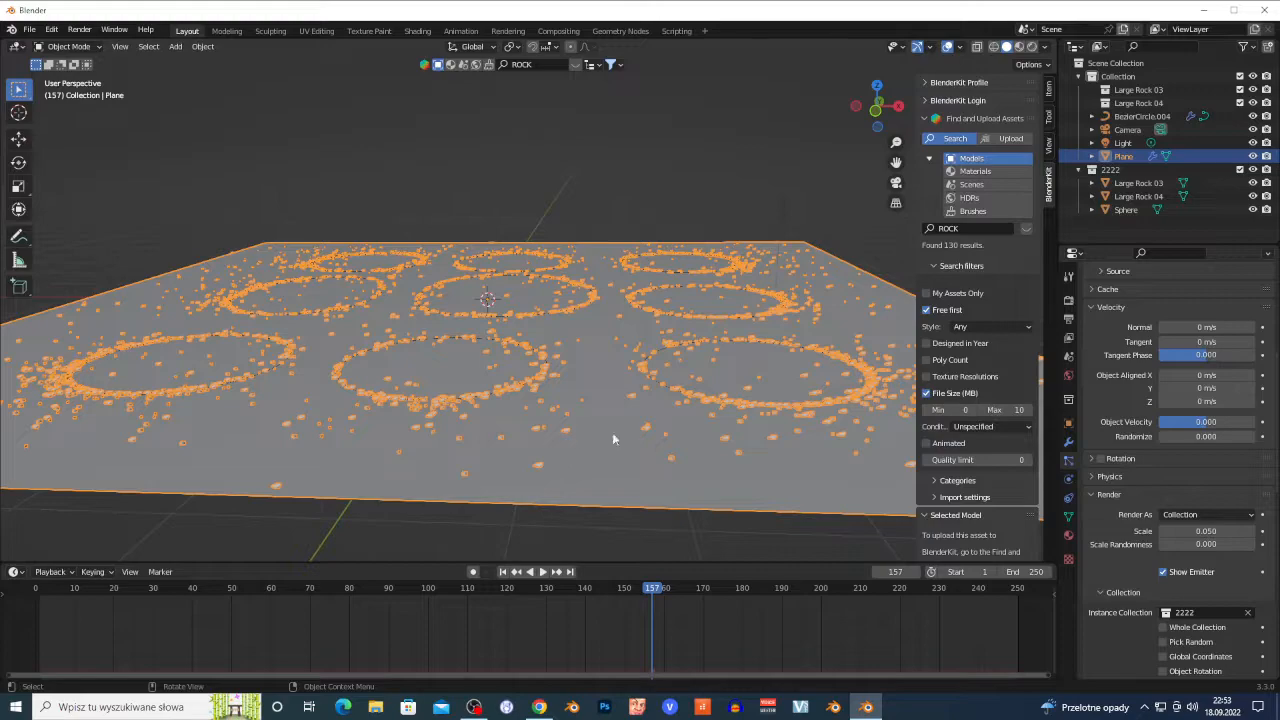
pyautogui.click(539, 707)
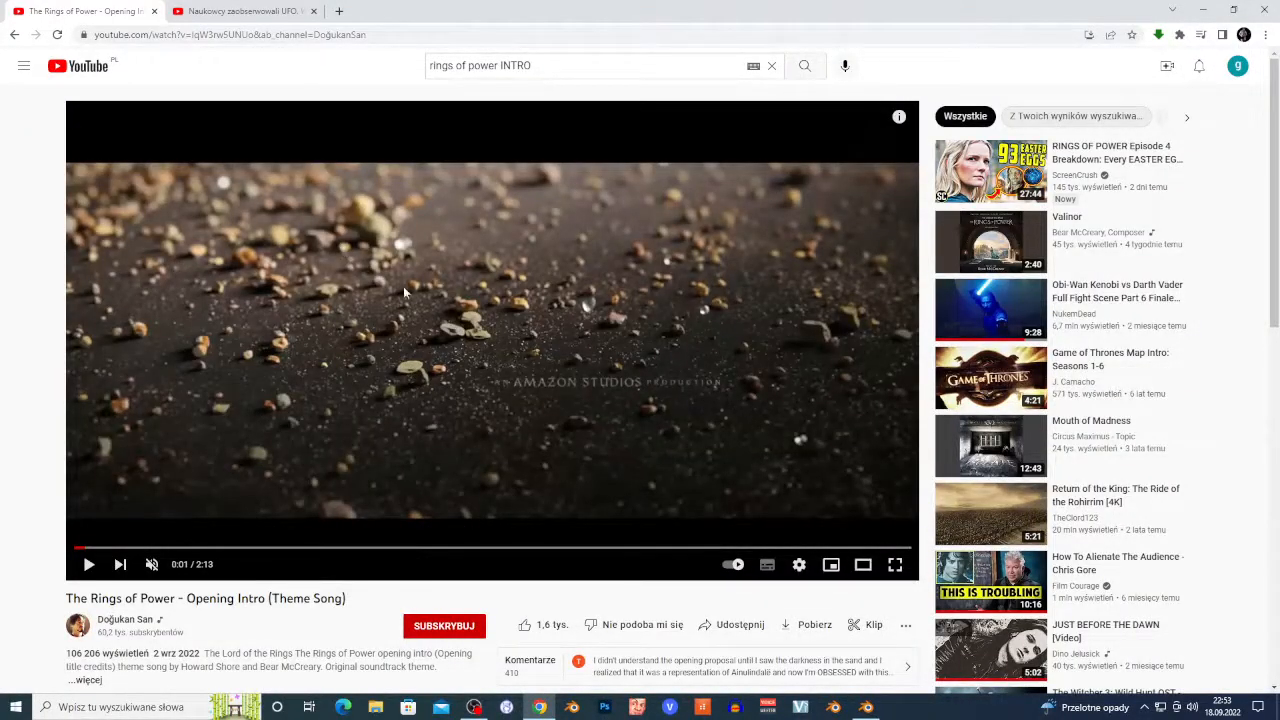
pyautogui.click(866, 707)
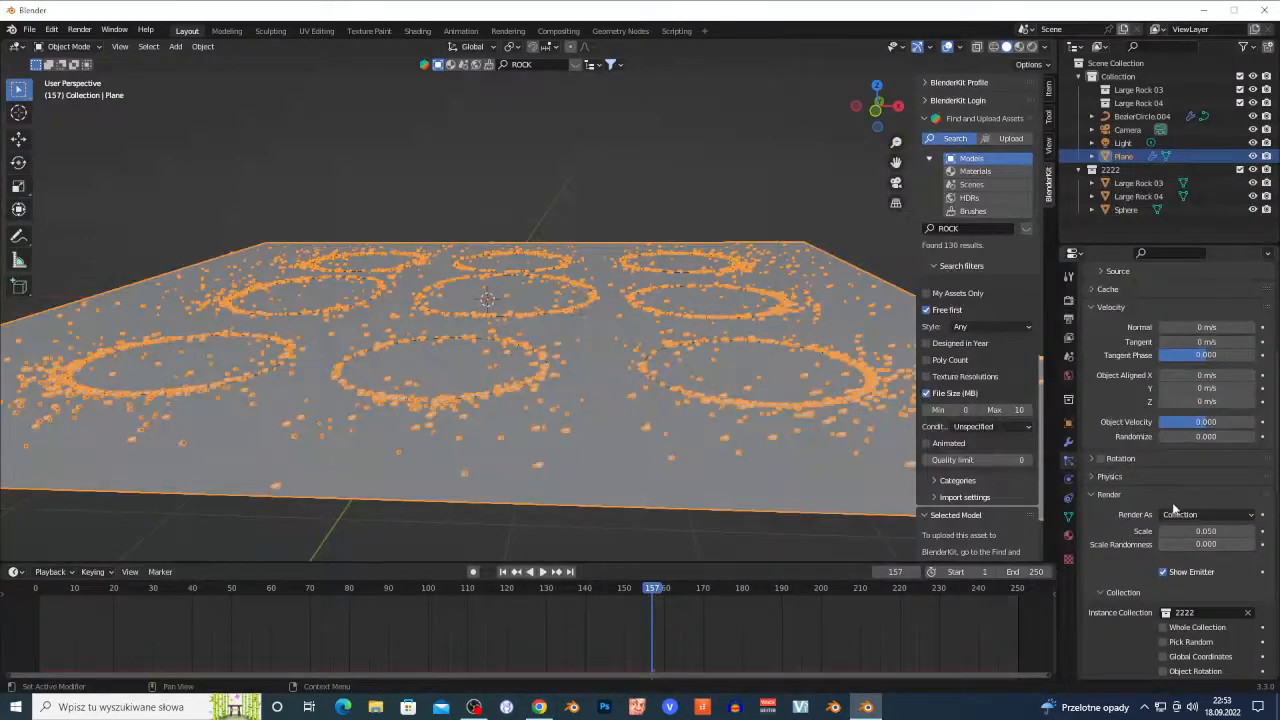
# Step: Set the plane's particle system to render as Object, with Large Rock 04 as the instance object
pyautogui.click(1195, 515)
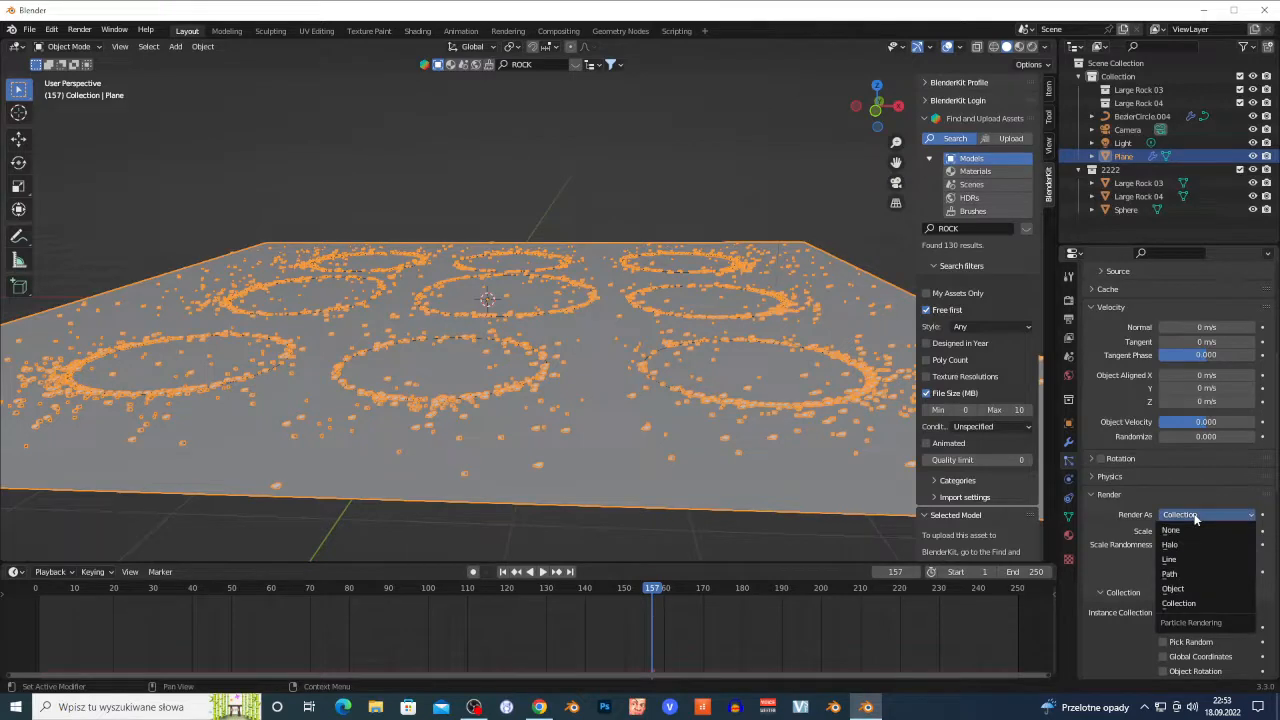
pyautogui.click(1180, 590)
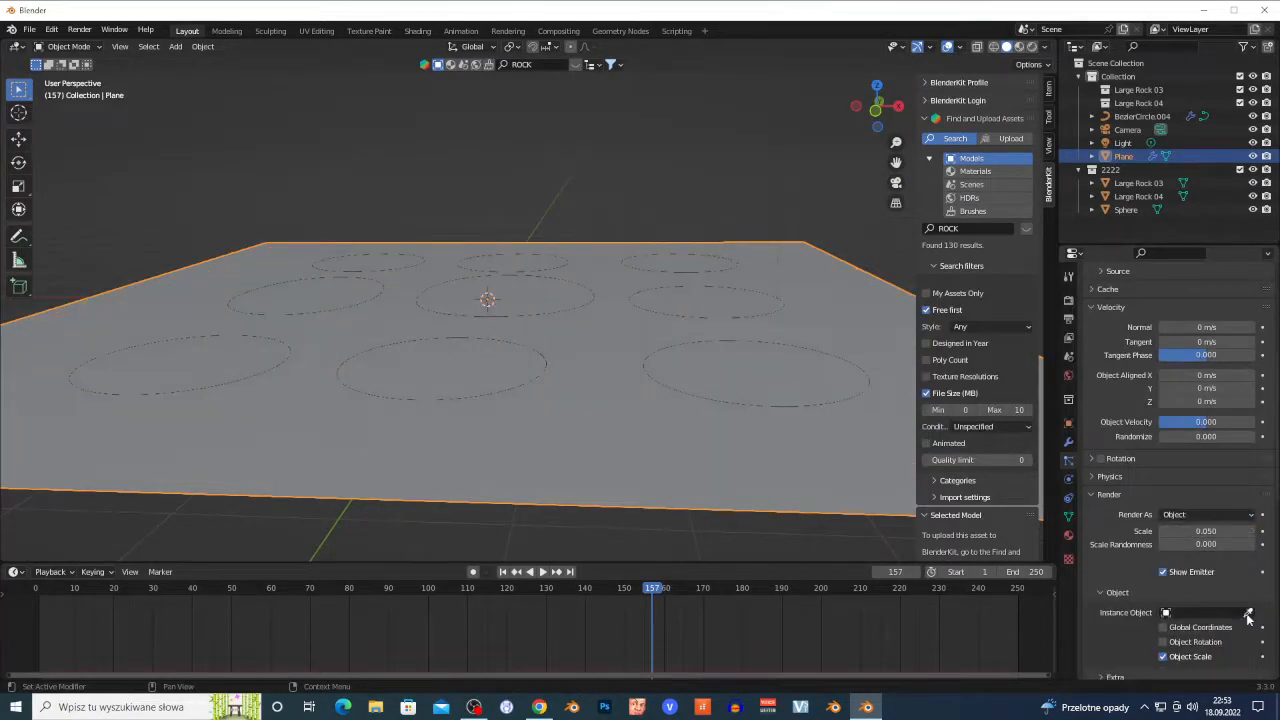
pyautogui.scroll(-5, 357, 334)
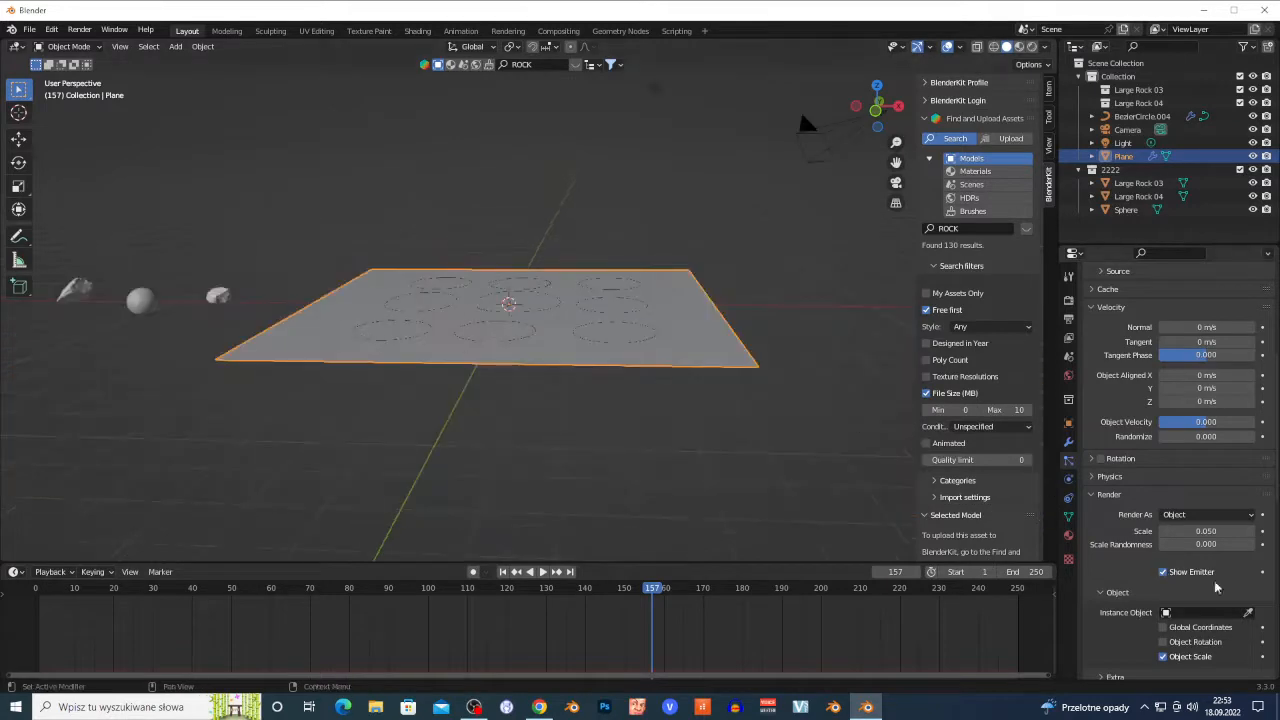
pyautogui.click(1247, 612)
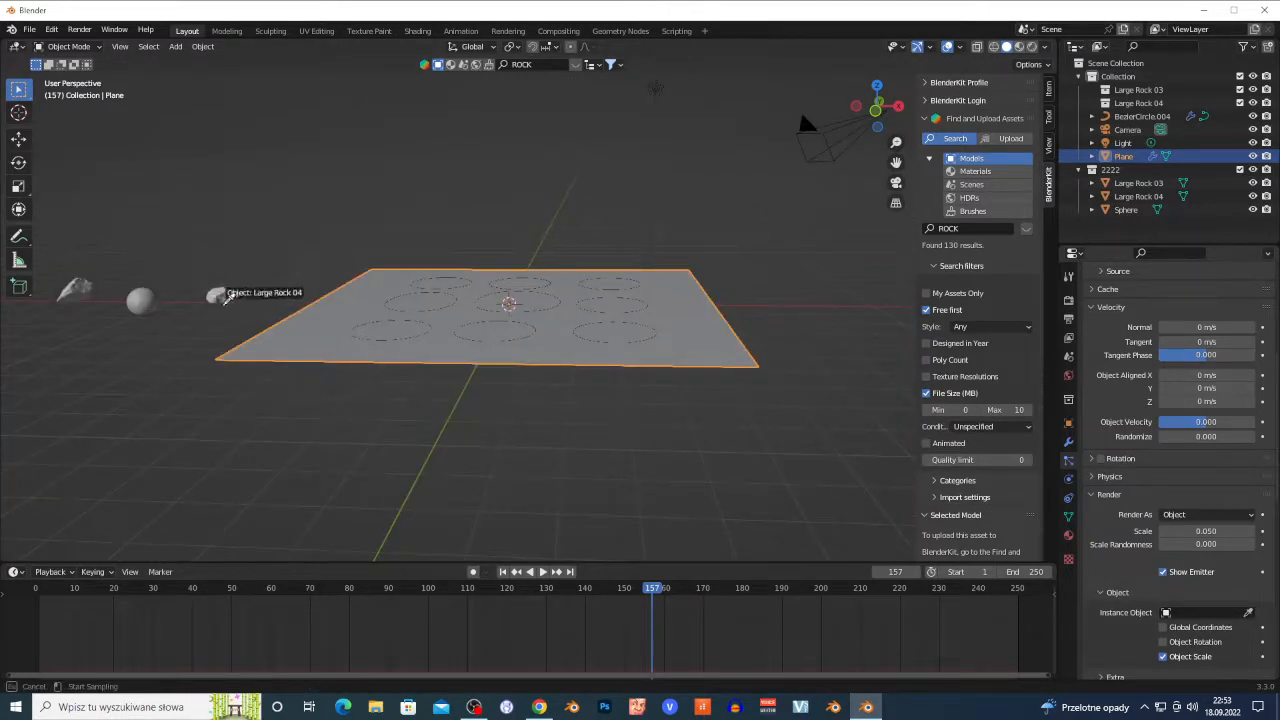
pyautogui.click(218, 293)
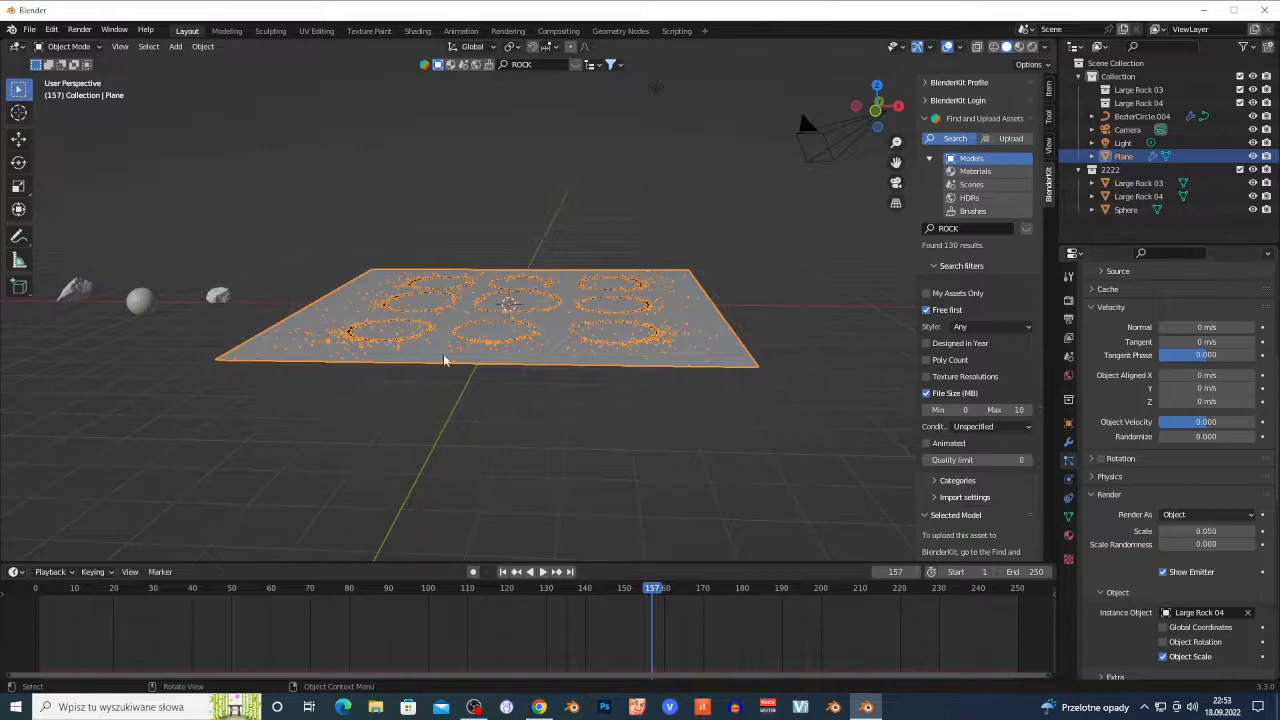
# Step: Inspect the instanced rocks along the rings up close and deselect the plane
pyautogui.scroll(5, 573, 419)
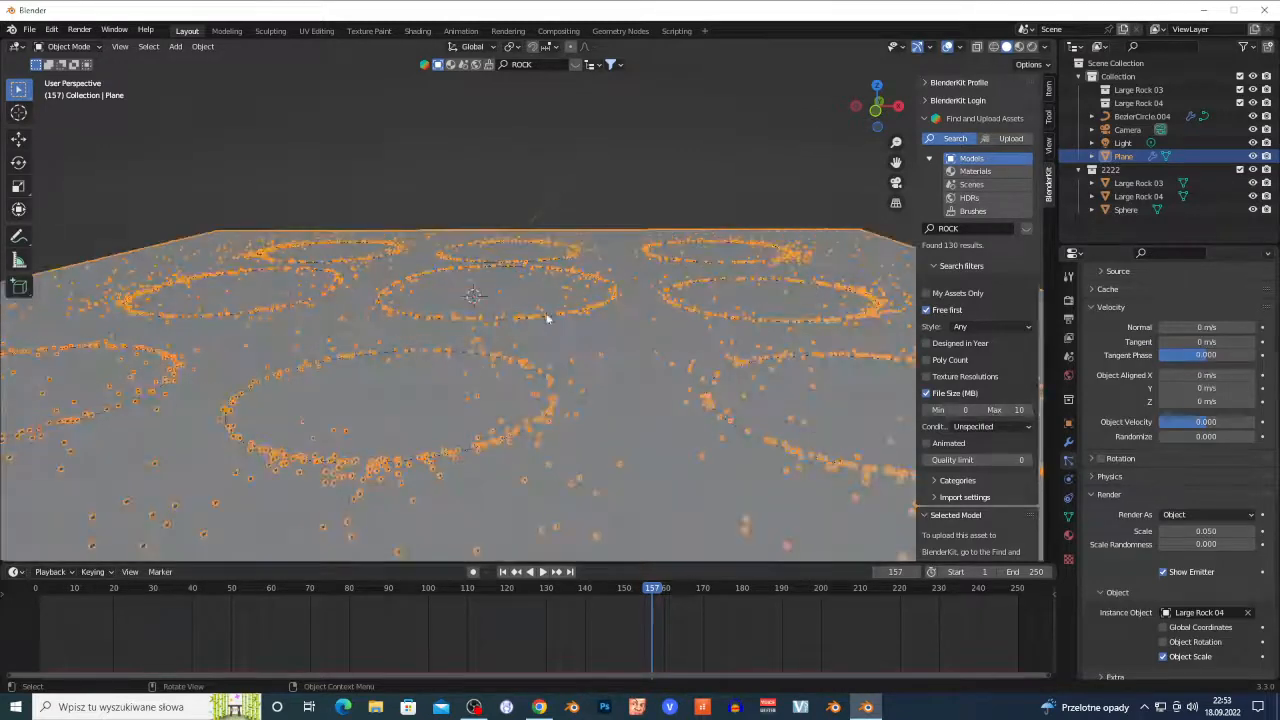
pyautogui.scroll(2, 547, 318)
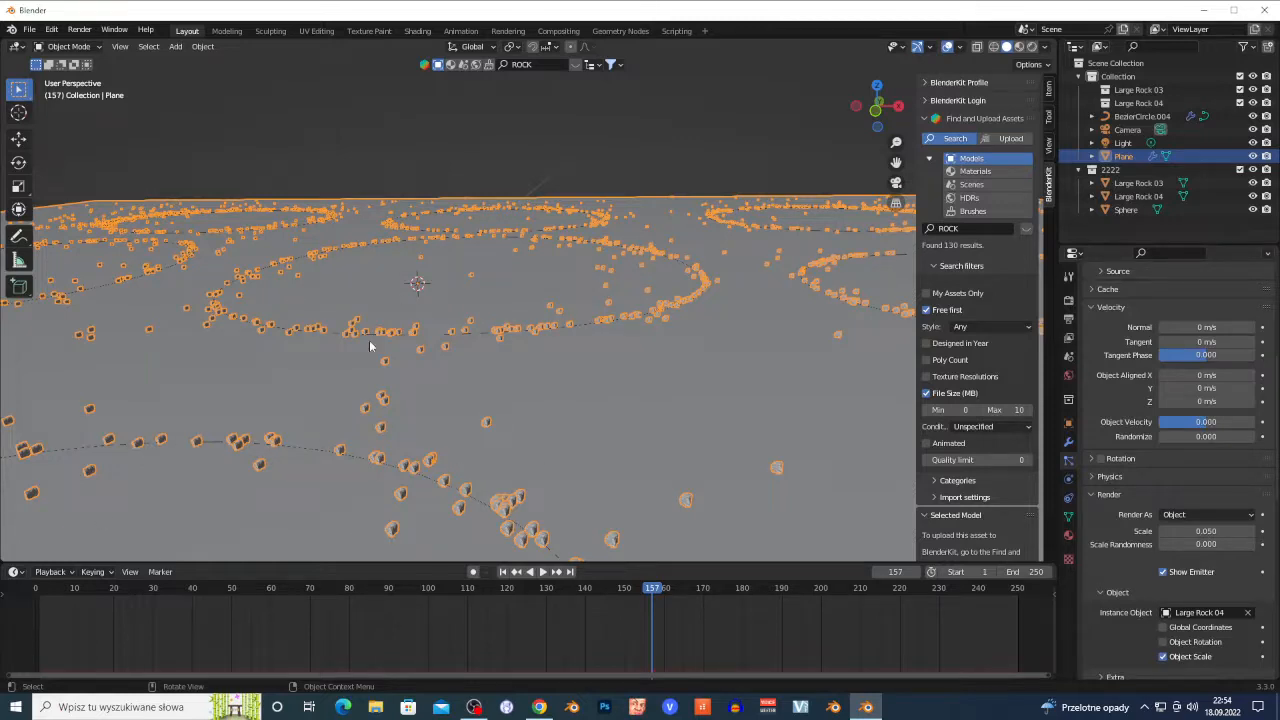
pyautogui.scroll(-7, 500, 367)
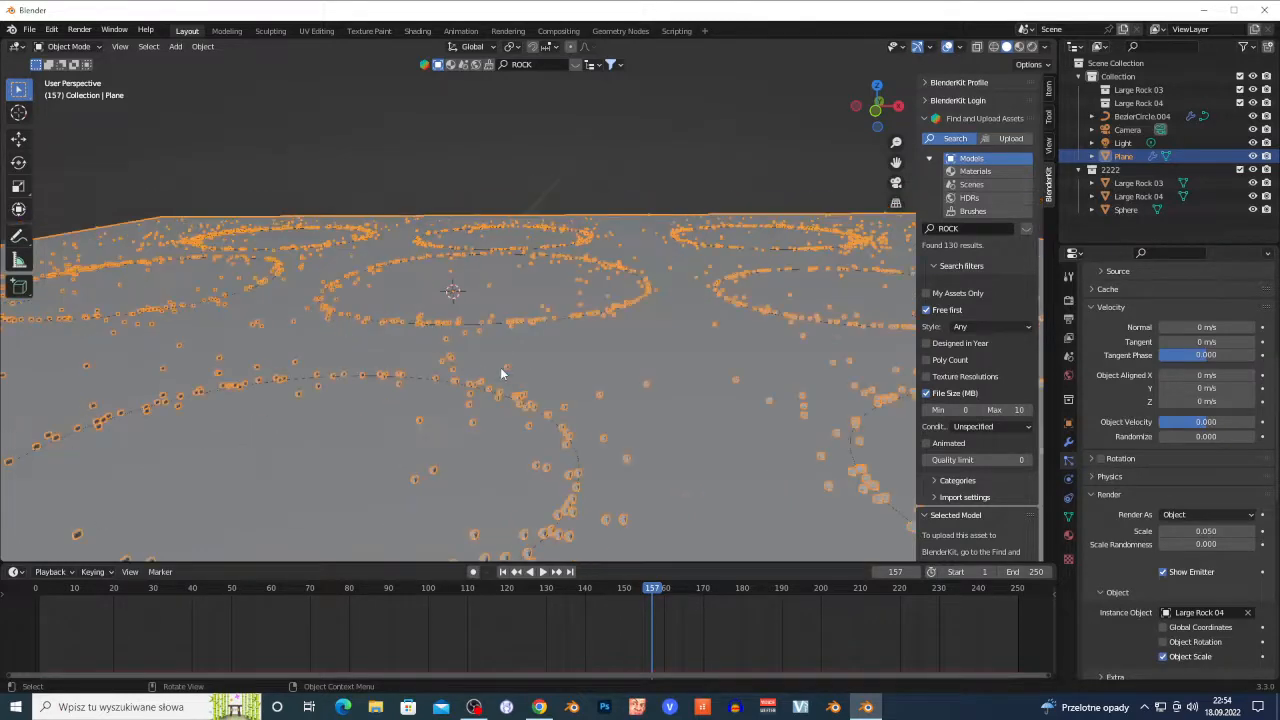
pyautogui.click(564, 372)
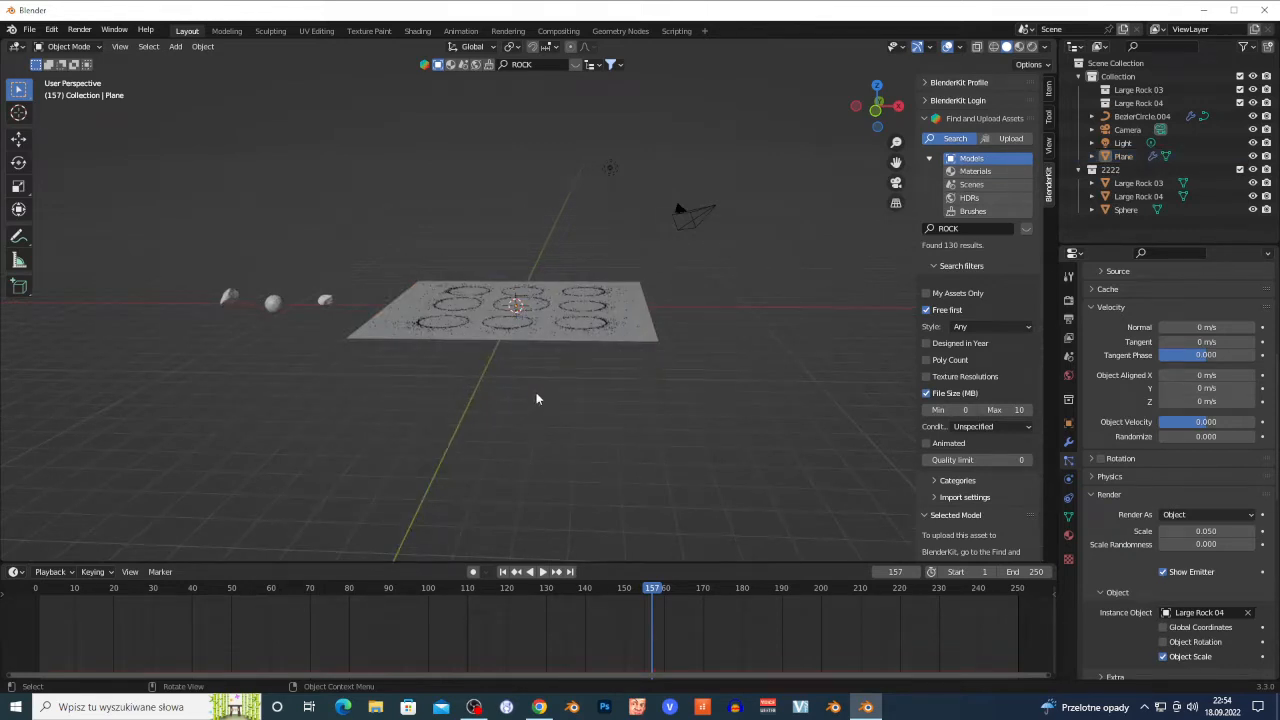
pyautogui.scroll(5, 590, 432)
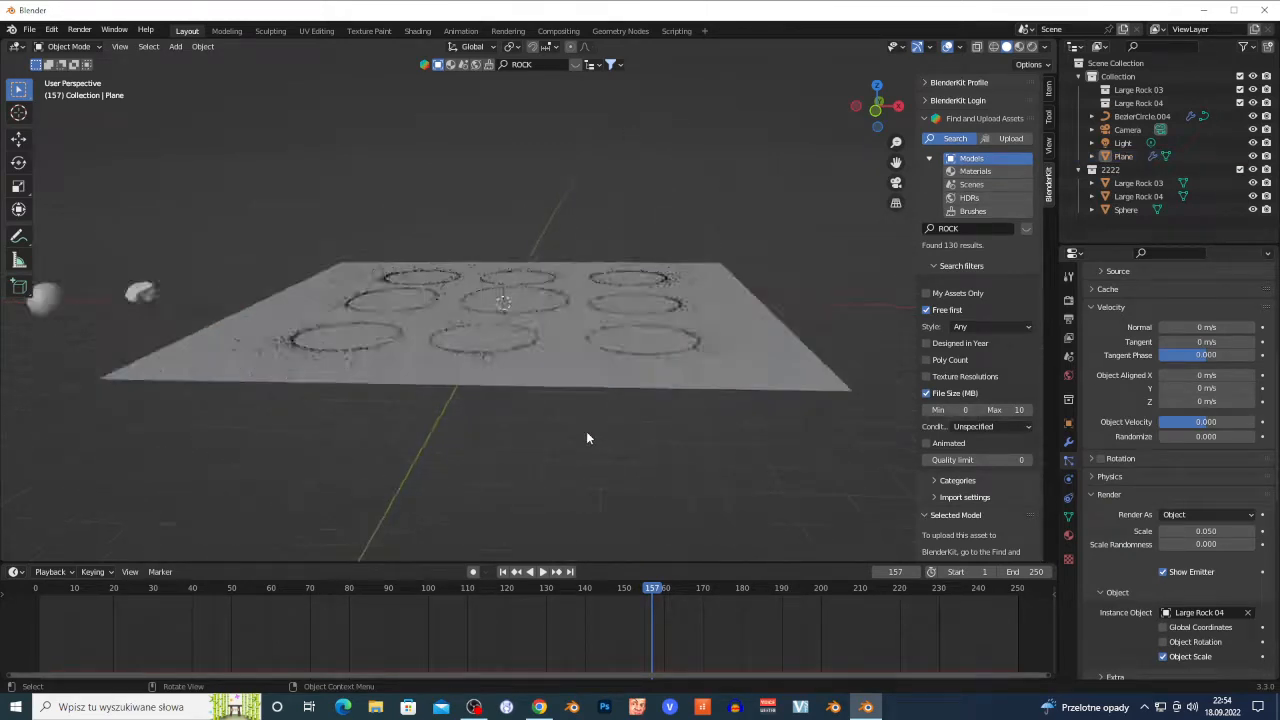
# Step: Switch to the intro video in Chrome, examine the sand rings at 0:08, and return to Blender
pyautogui.click(539, 707)
pyautogui.click(99, 548)
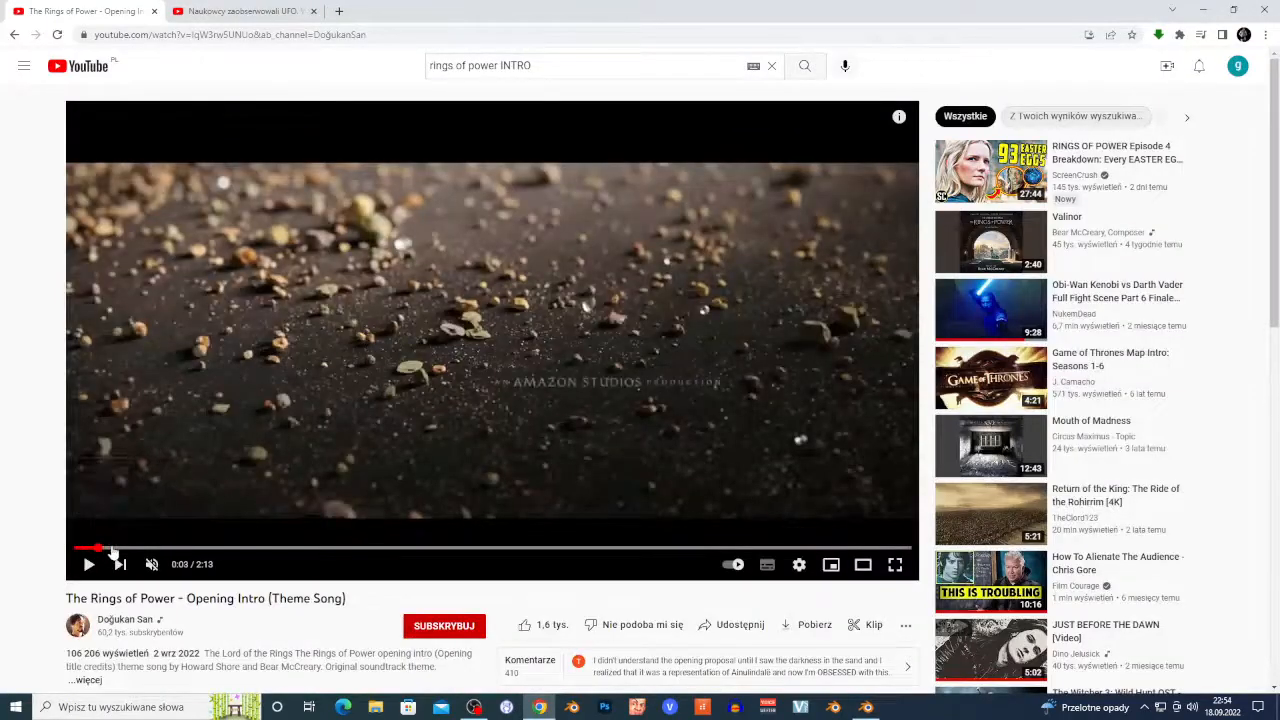
pyautogui.click(124, 549)
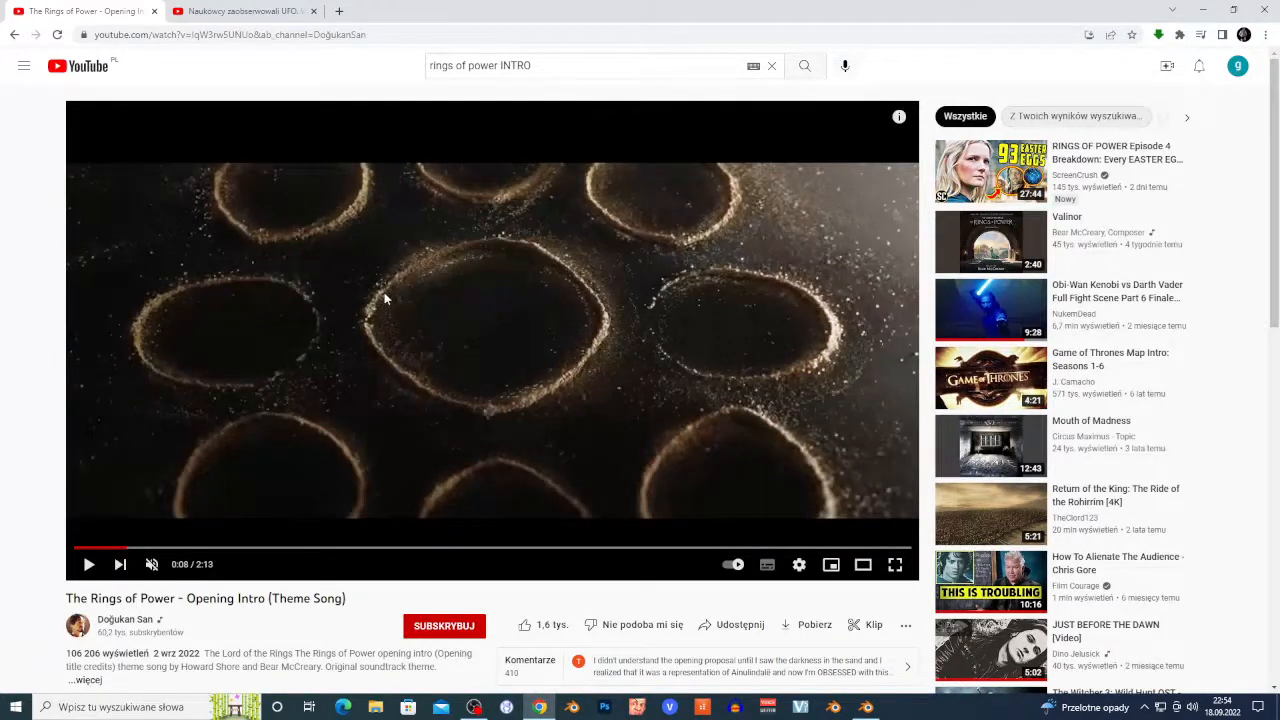
pyautogui.click(866, 707)
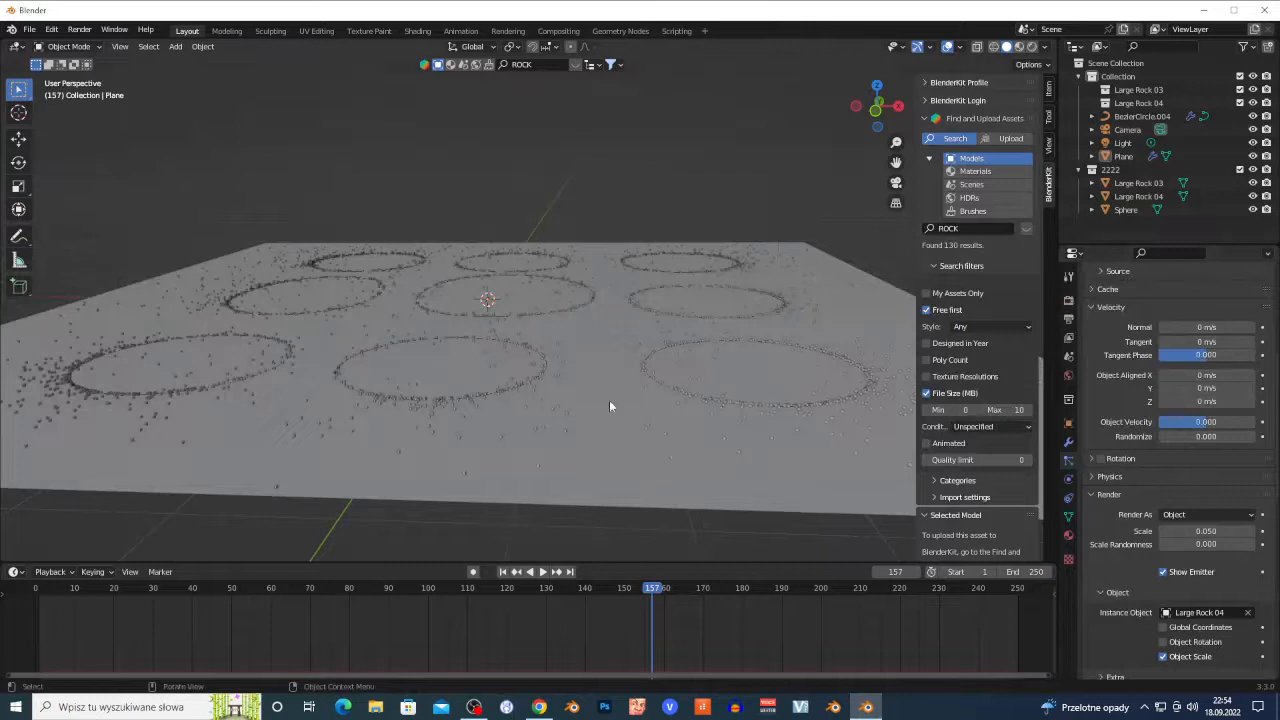
# Step: Keep the particle number at 15000 and bake the particle system's cache
pyautogui.scroll(5, 1135, 440)
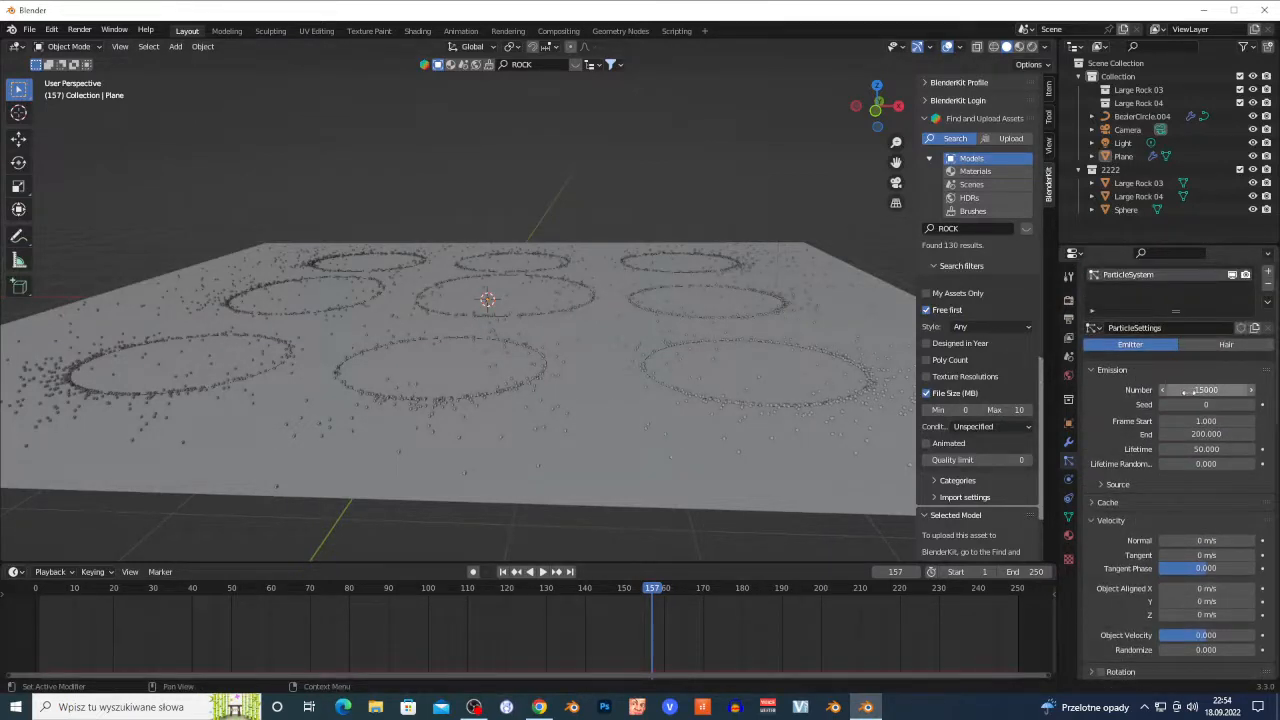
pyautogui.click(1190, 390)
pyautogui.press('Return')
pyautogui.scroll(-3, 1130, 508)
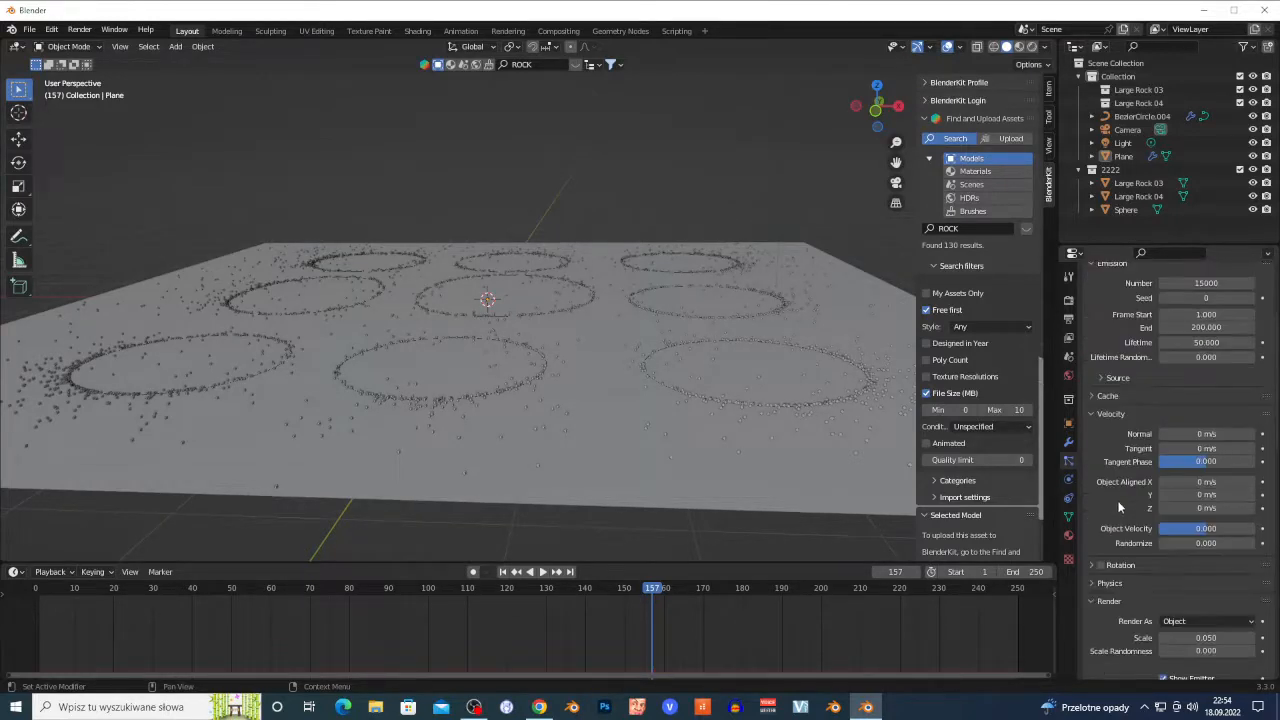
pyautogui.click(1092, 396)
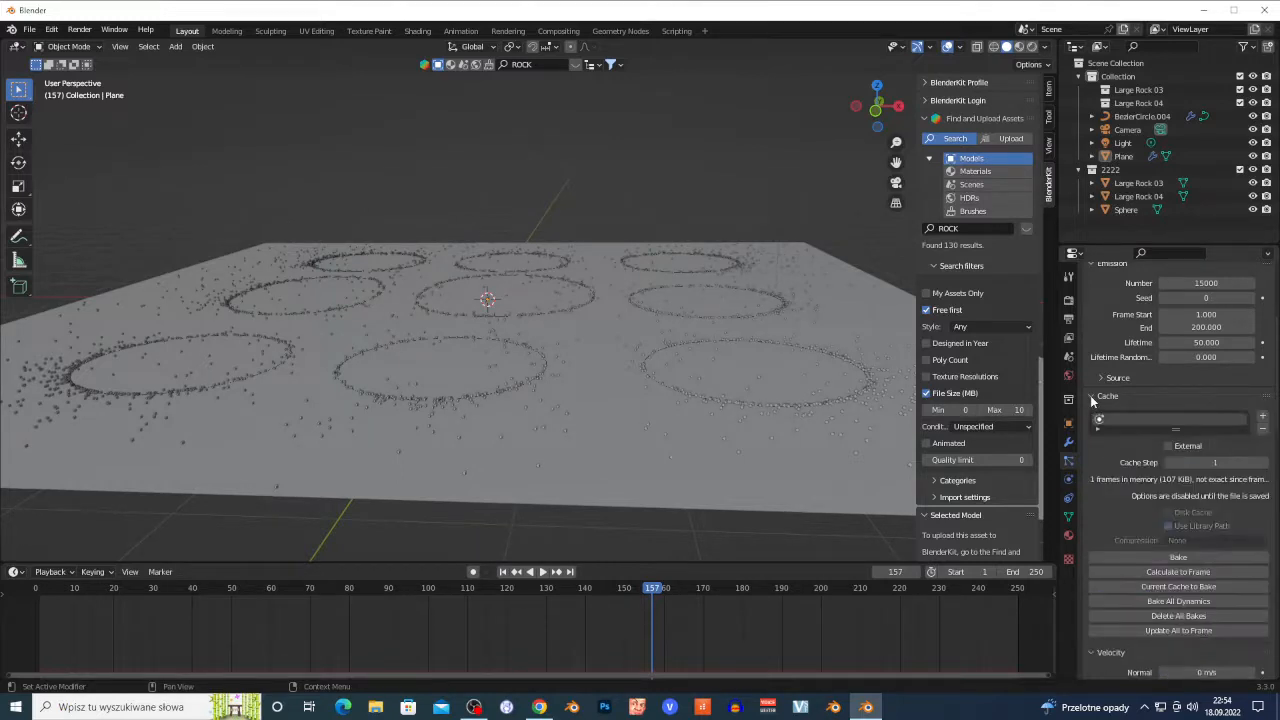
pyautogui.click(1190, 572)
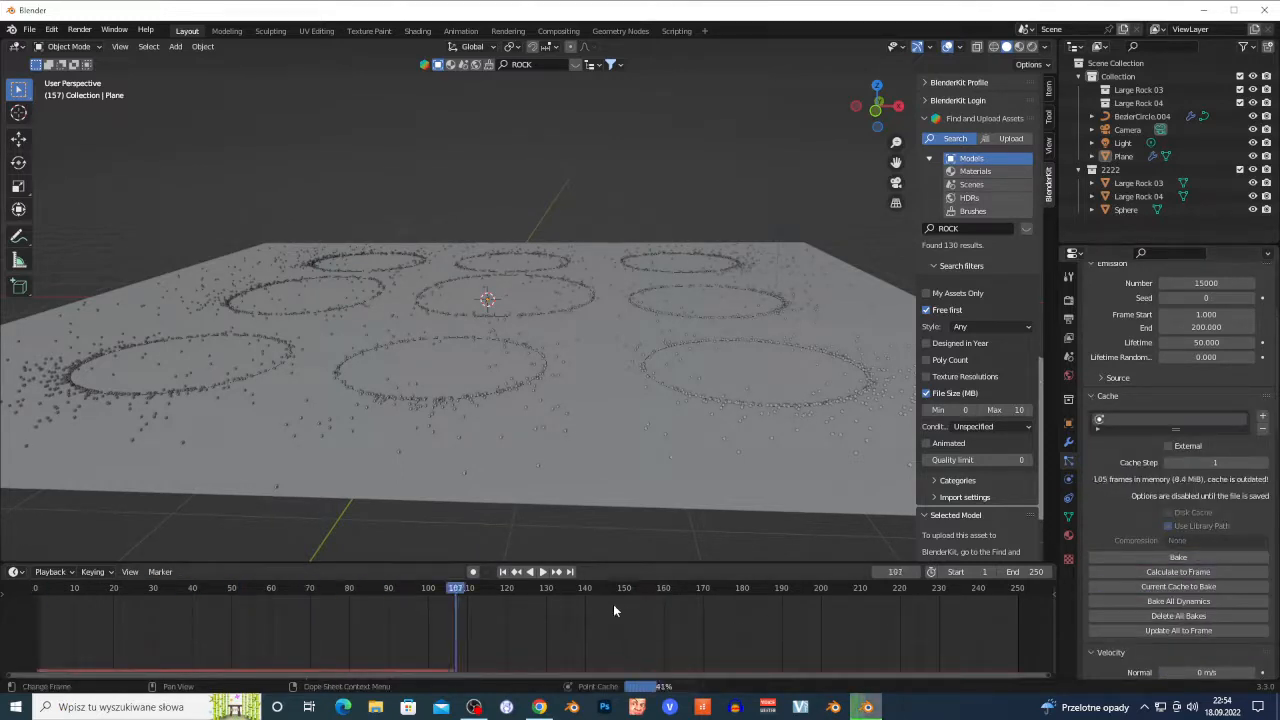
# Step: Play the baked particle animation from the early frames and stop it at frame 90
pyautogui.click(45, 590)
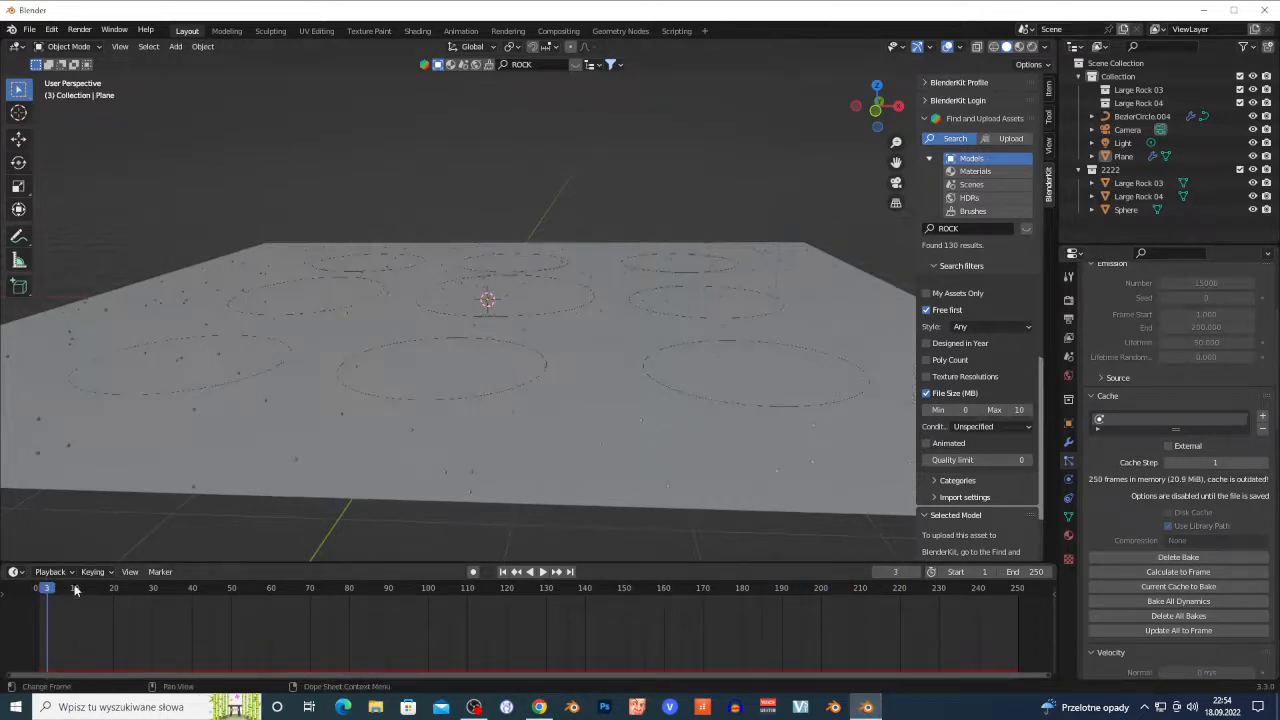
pyautogui.click(110, 590)
pyautogui.press('space')
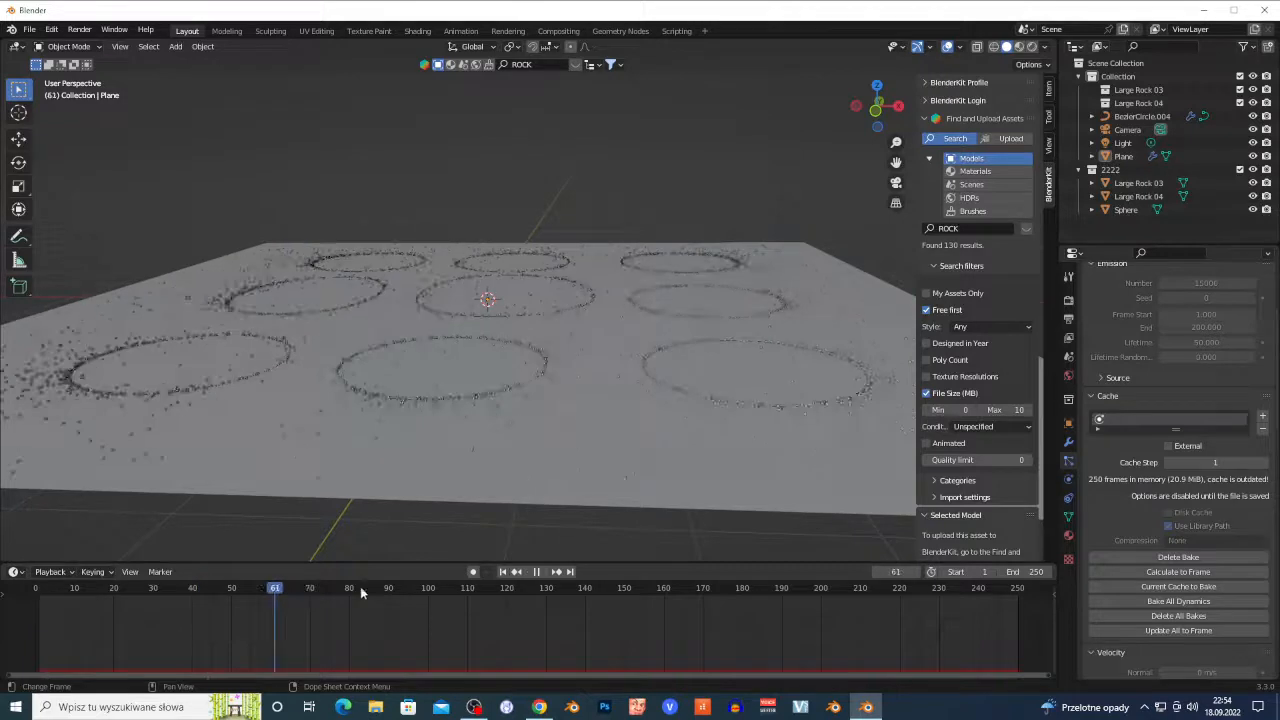
pyautogui.press('space')
# Step: Enter the camera view and fly the camera to face the plane from slightly above, with all nine rings in frame
pyautogui.hotkey('shift', '`')
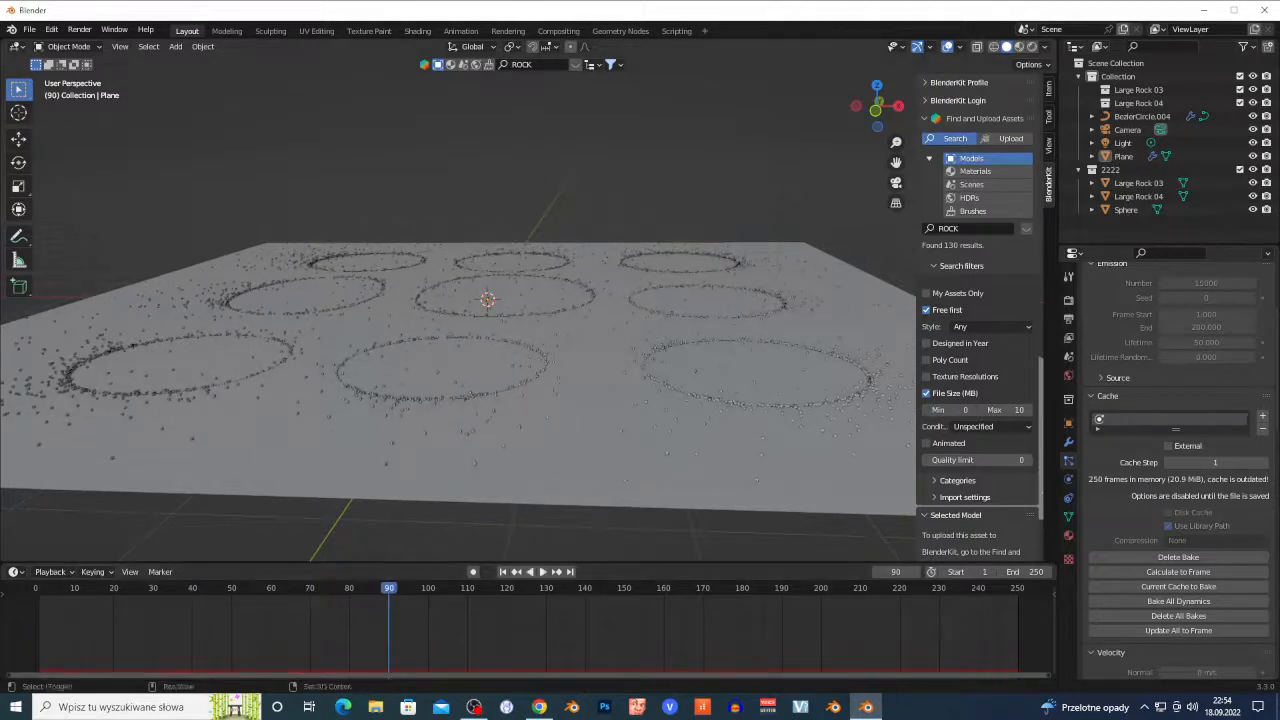
pyautogui.press('s')
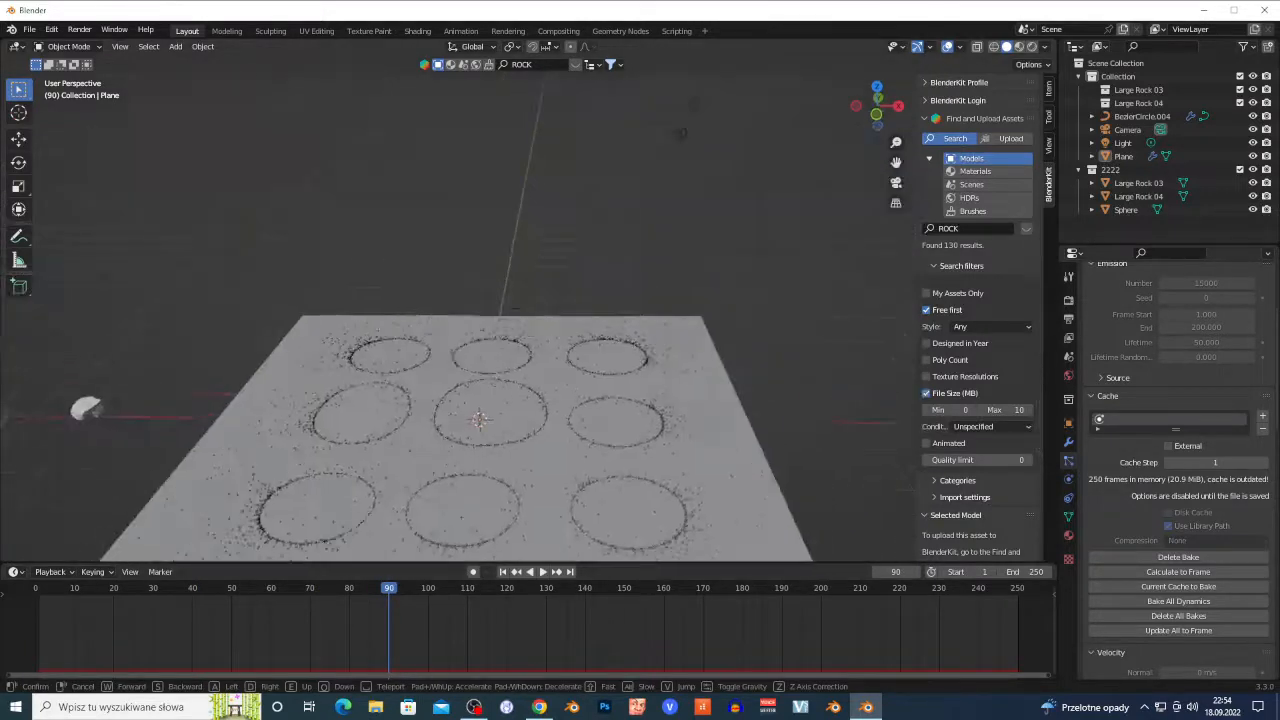
pyautogui.click(556, 386)
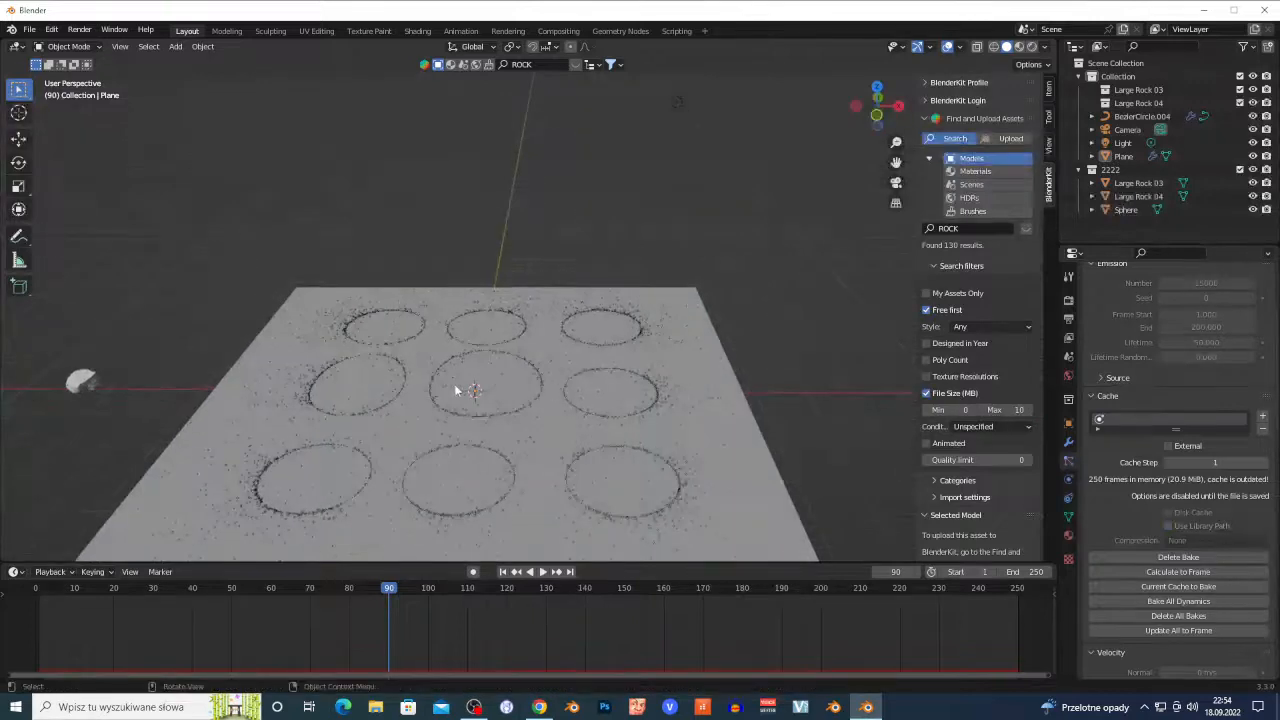
pyautogui.press('KP_0')
pyautogui.hotkey('shift', '`')
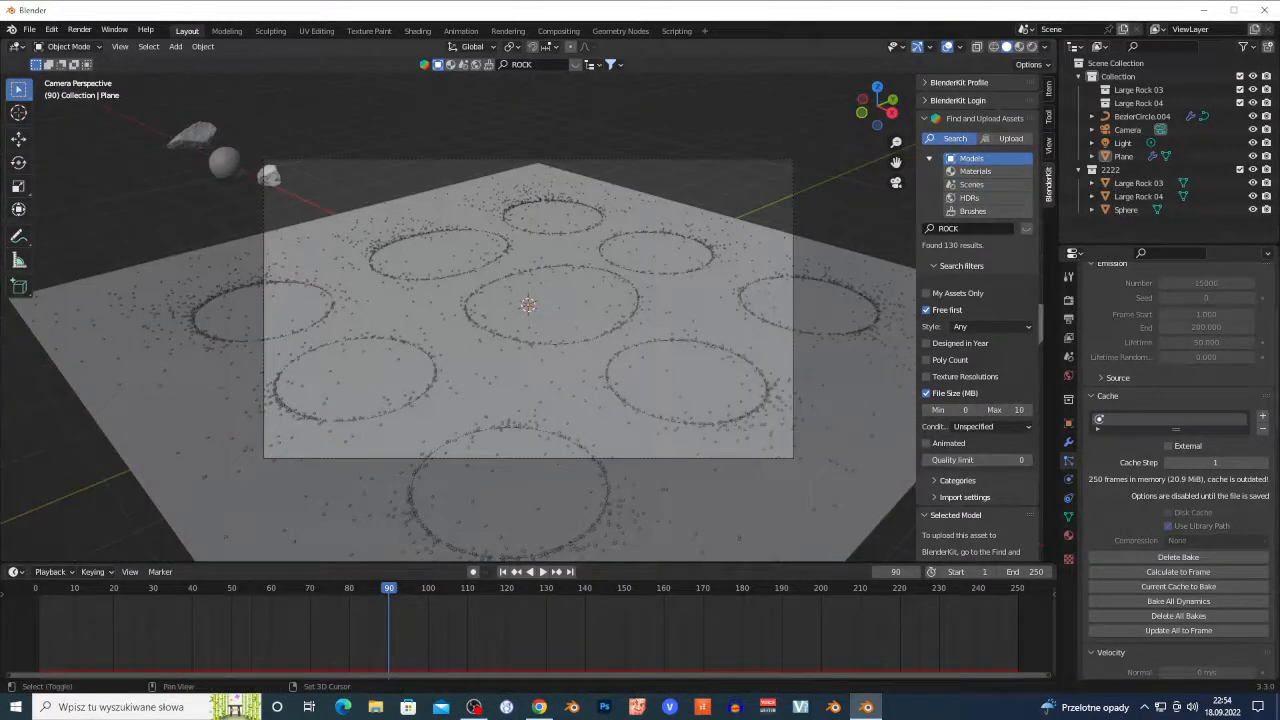
pyautogui.press('s')
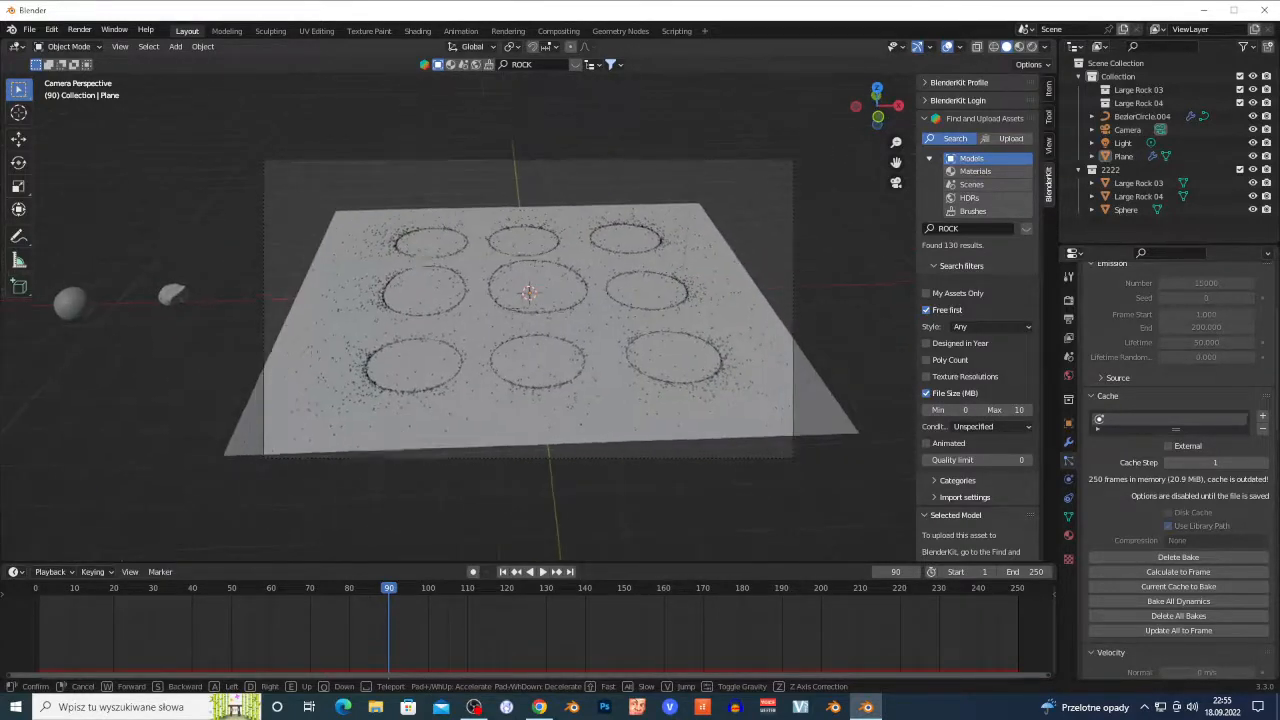
pyautogui.click(603, 371)
pyautogui.scroll(2, 609, 368)
pyautogui.scroll(1, 610, 375)
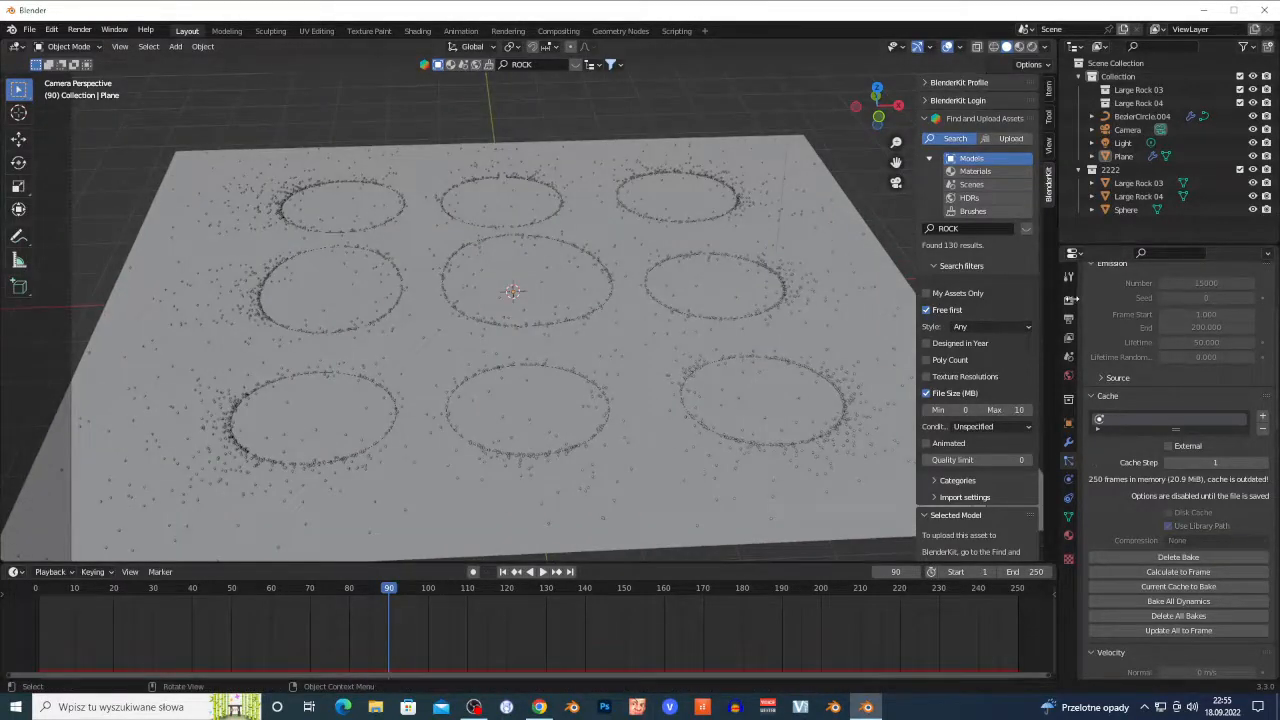
# Step: Set the scene's render engine to Cycles
pyautogui.click(1068, 299)
pyautogui.click(1200, 297)
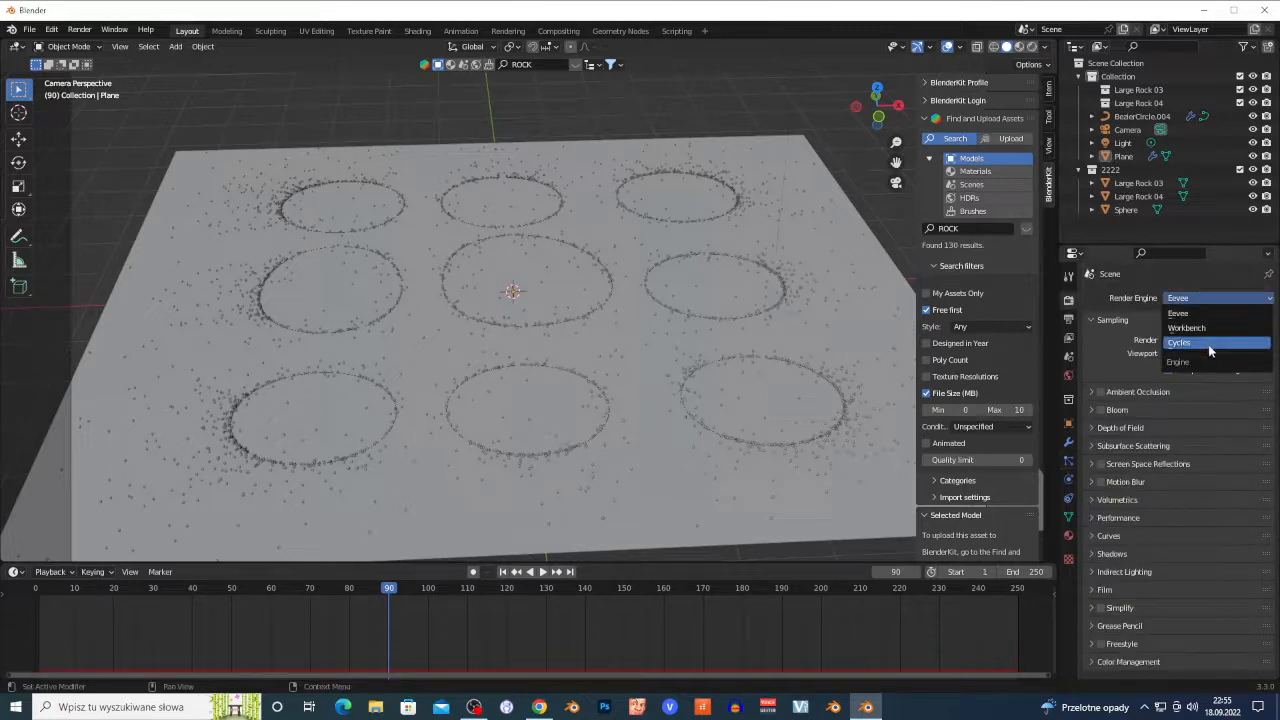
pyautogui.click(1211, 348)
# Step: Set the Cycles maximum samples to 1 for both the viewport and the final render
pyautogui.click(1229, 421)
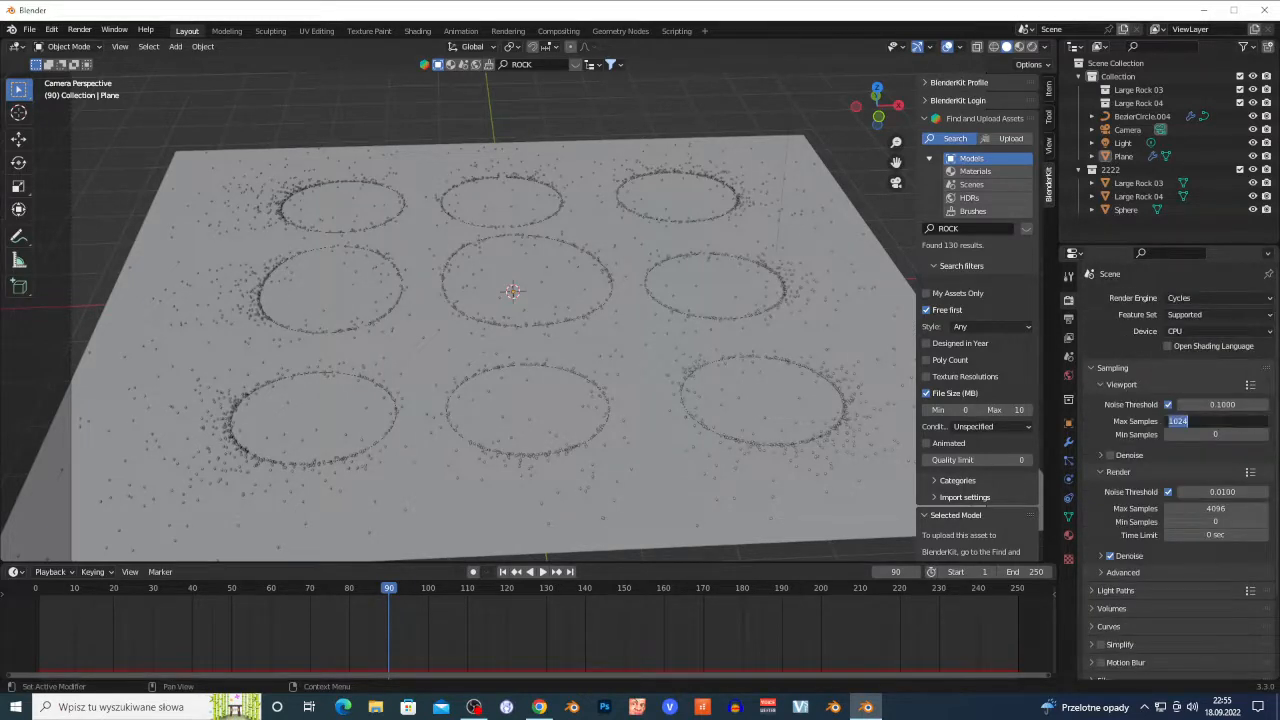
pyautogui.write('1')
pyautogui.press('Return')
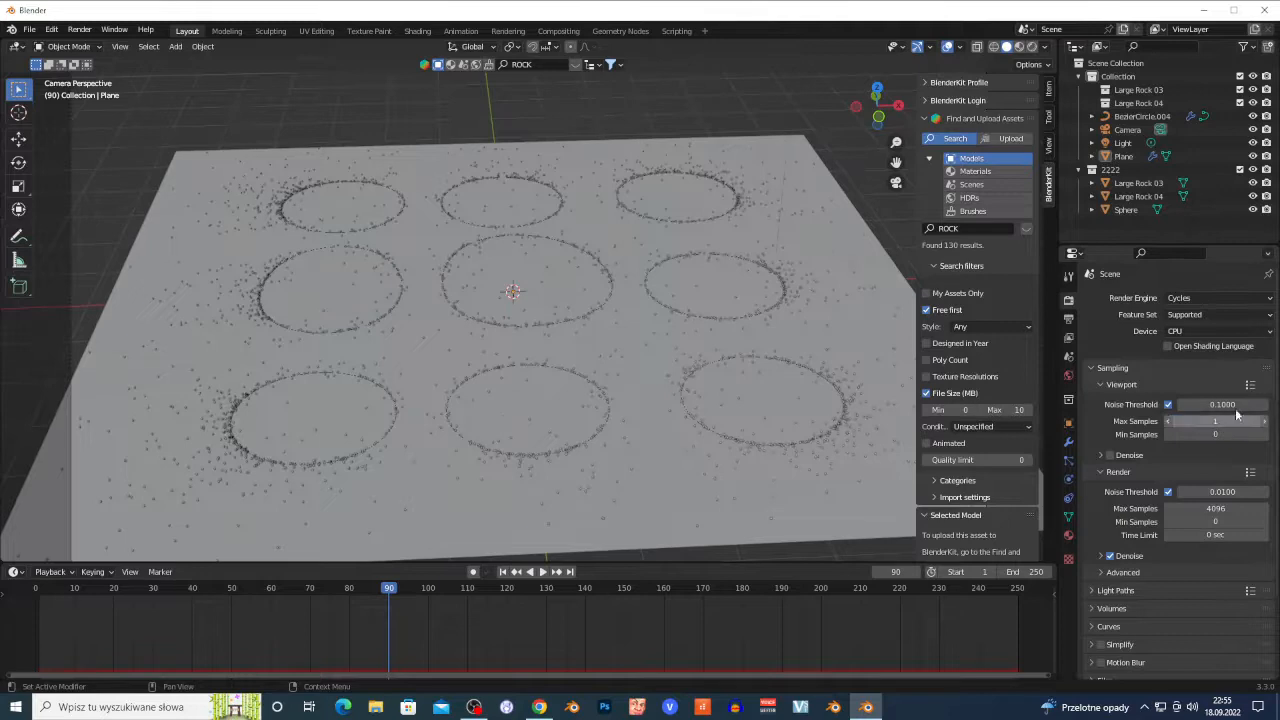
pyautogui.click(1225, 508)
pyautogui.write('1')
pyautogui.press('Return')
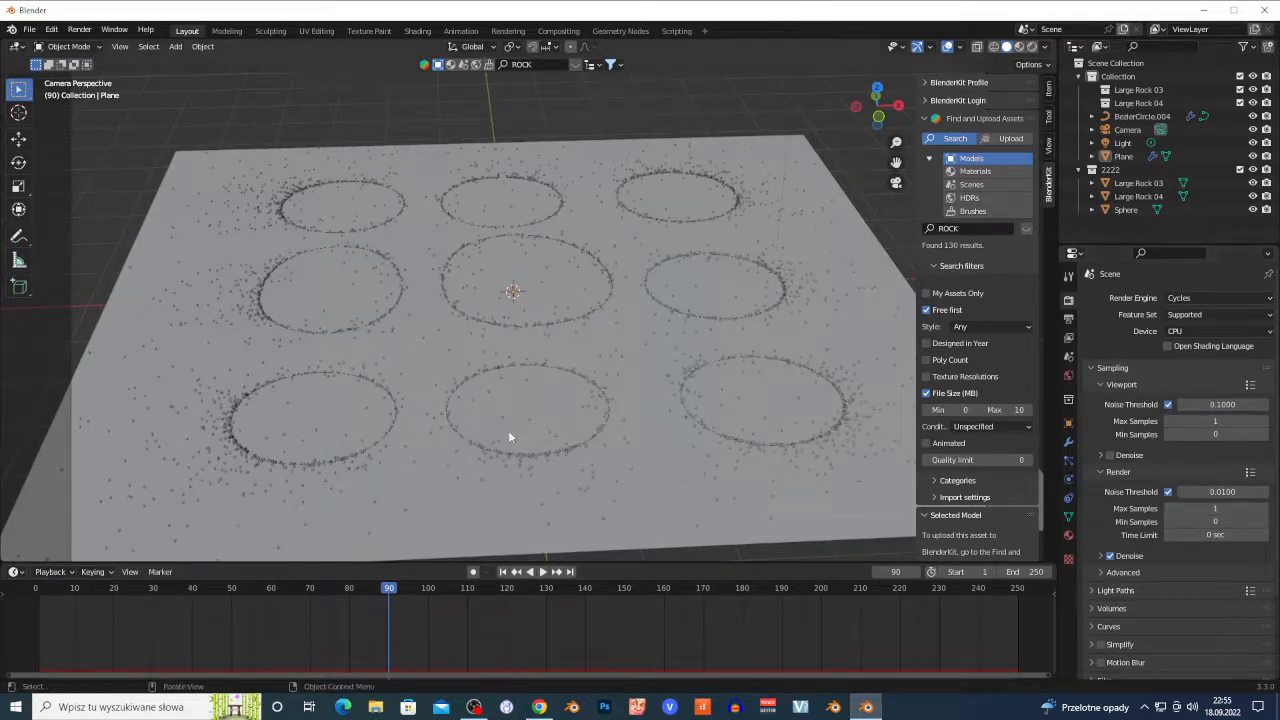
# Step: Select Large Rock 04 beside the plane and hide the 3D viewport's sidebar to free up space for the camera view
pyautogui.scroll(-4, 189, 395)
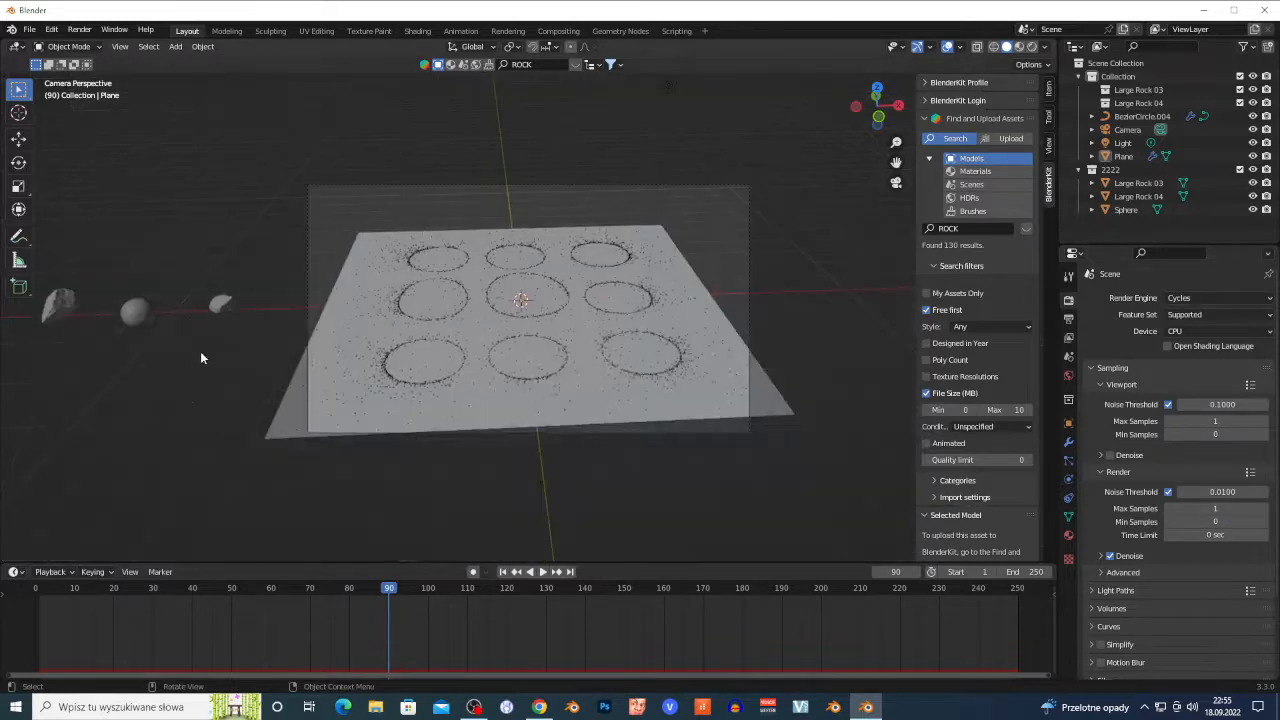
pyautogui.click(222, 308)
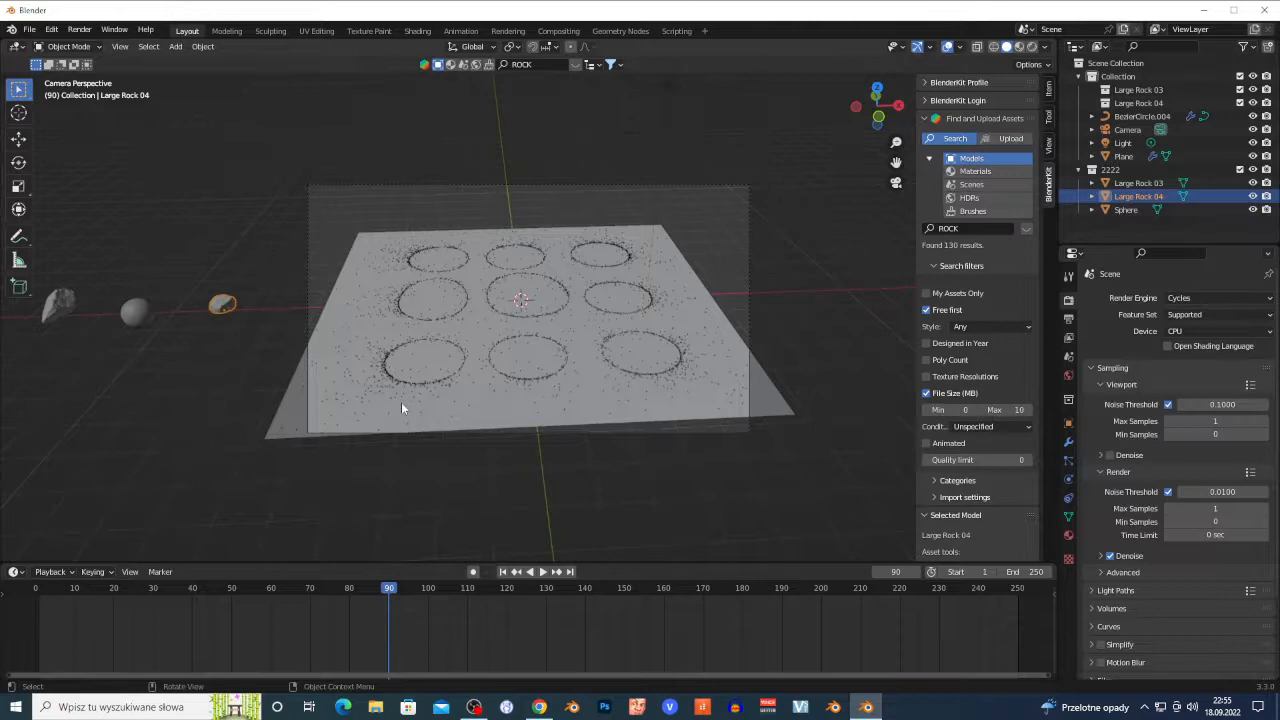
pyautogui.scroll(6, 563, 398)
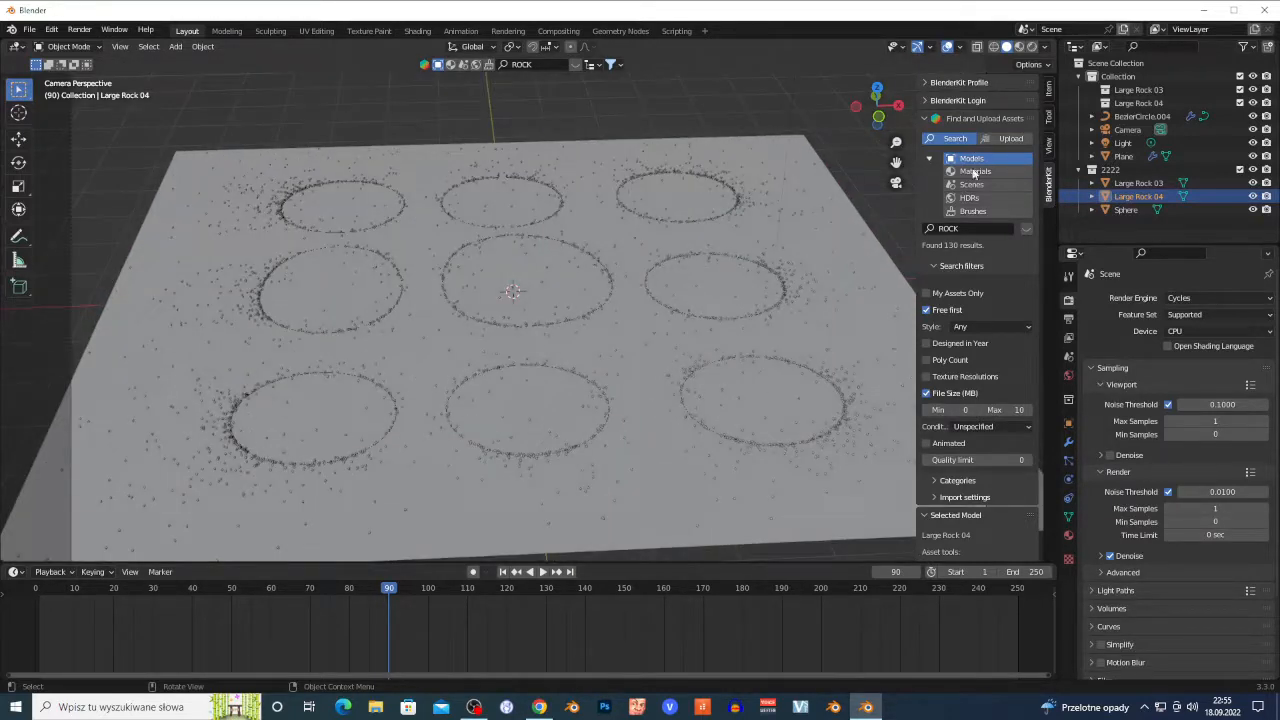
pyautogui.press('n')
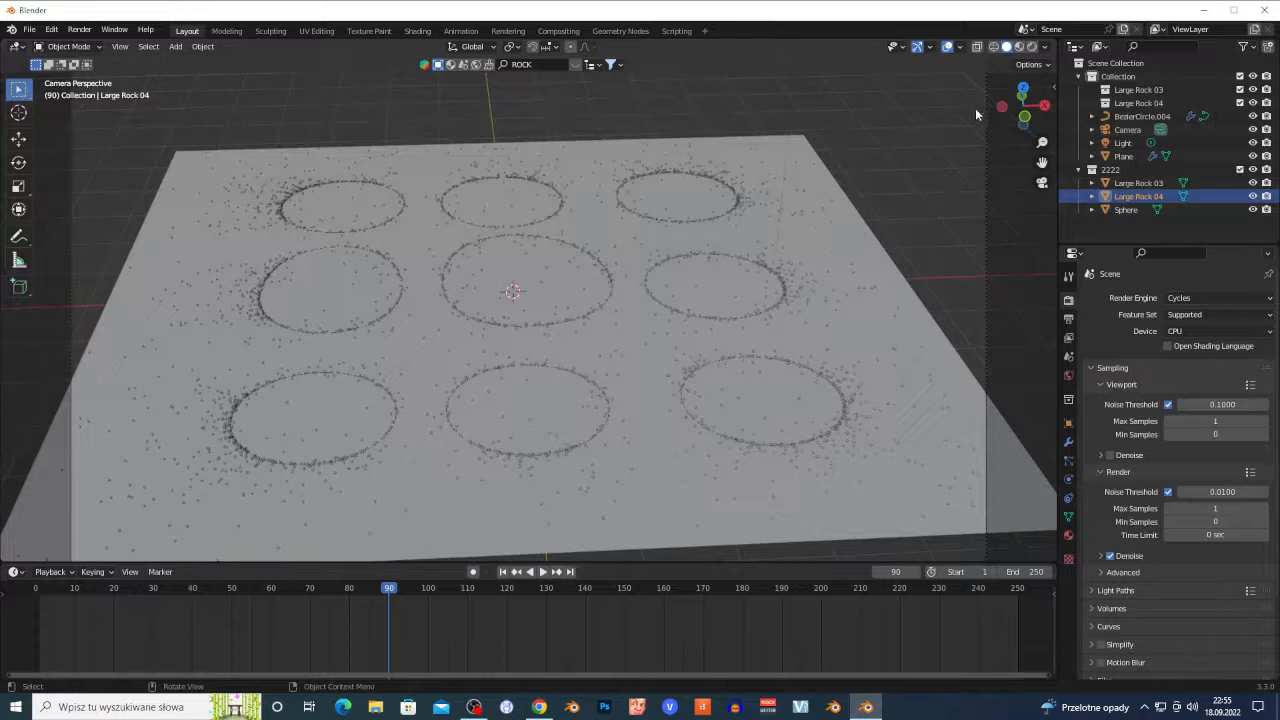
# Step: Give the plane a new material and darken its base color to a grey with a value of 0.110
pyautogui.click(944, 481)
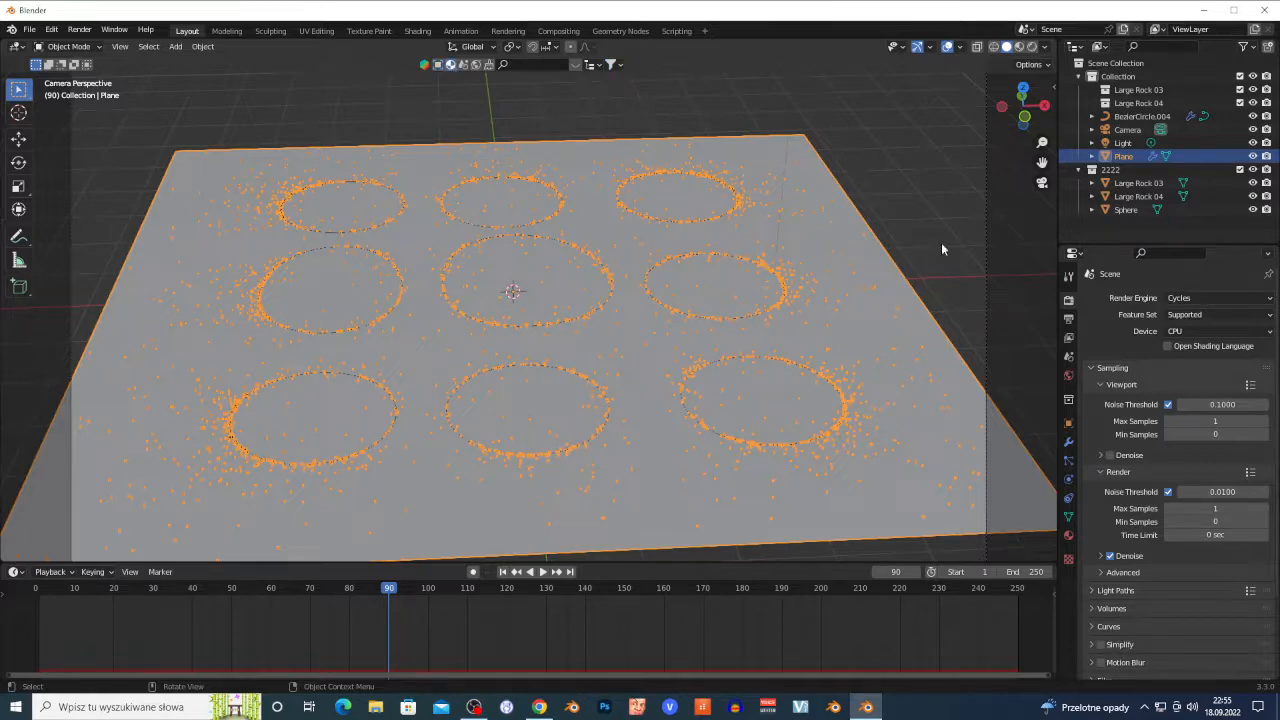
pyautogui.click(1068, 537)
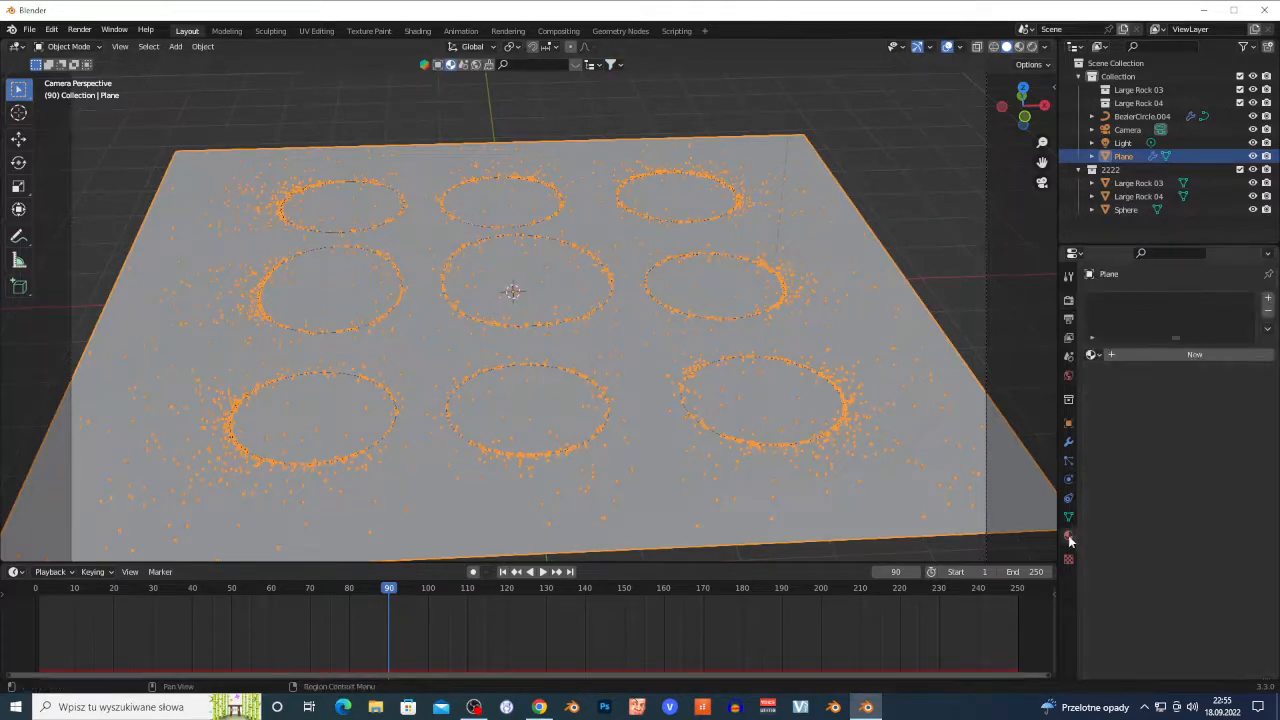
pyautogui.click(1210, 356)
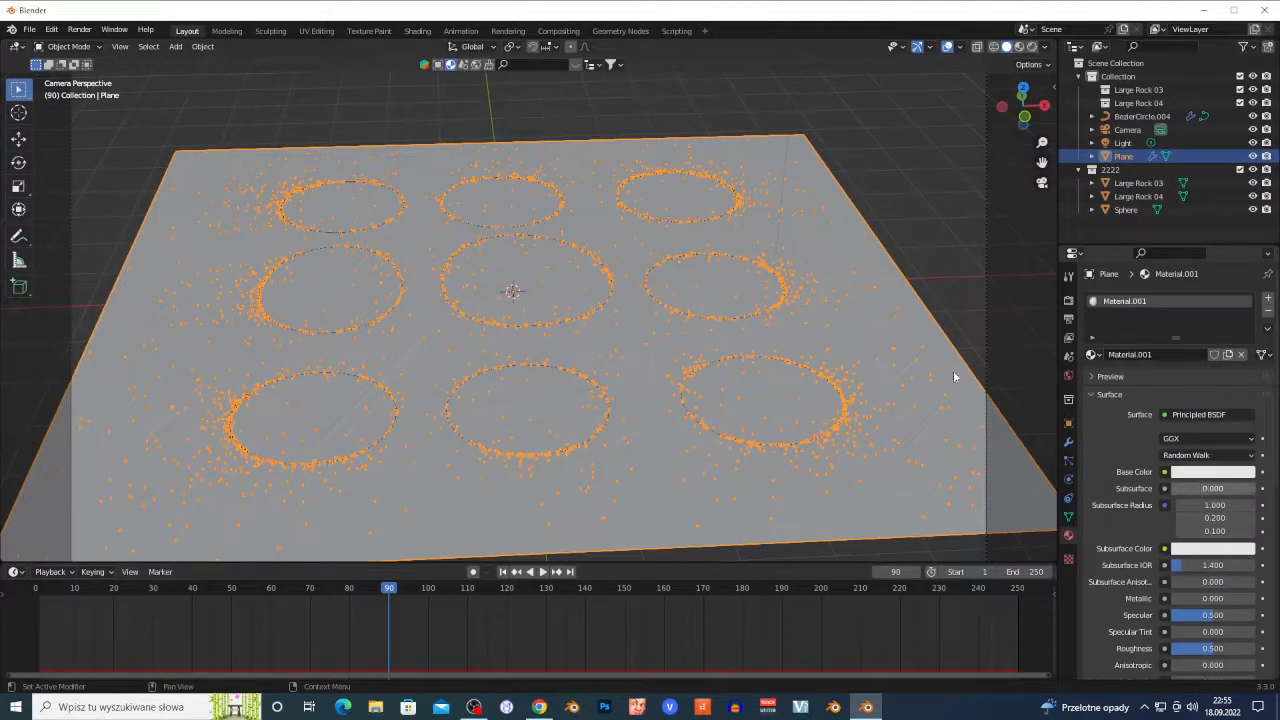
pyautogui.click(1235, 474)
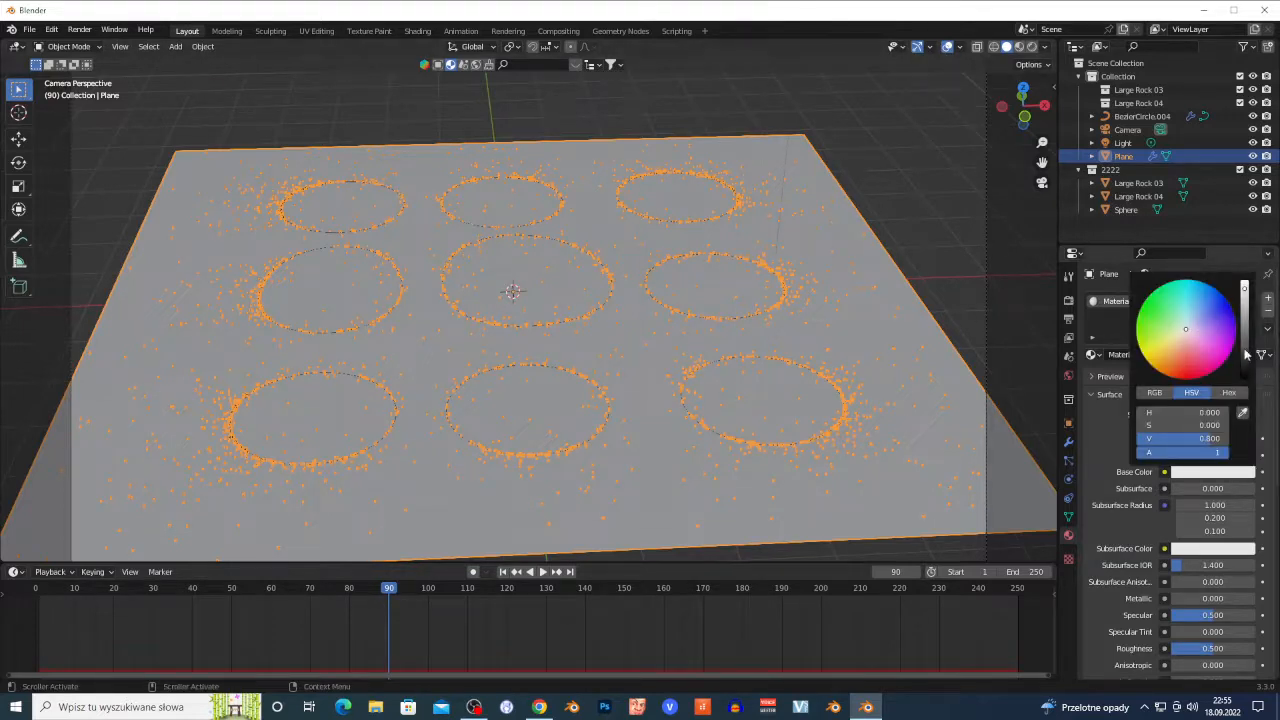
pyautogui.moveTo(1244, 290); pyautogui.dragTo(1244, 340)
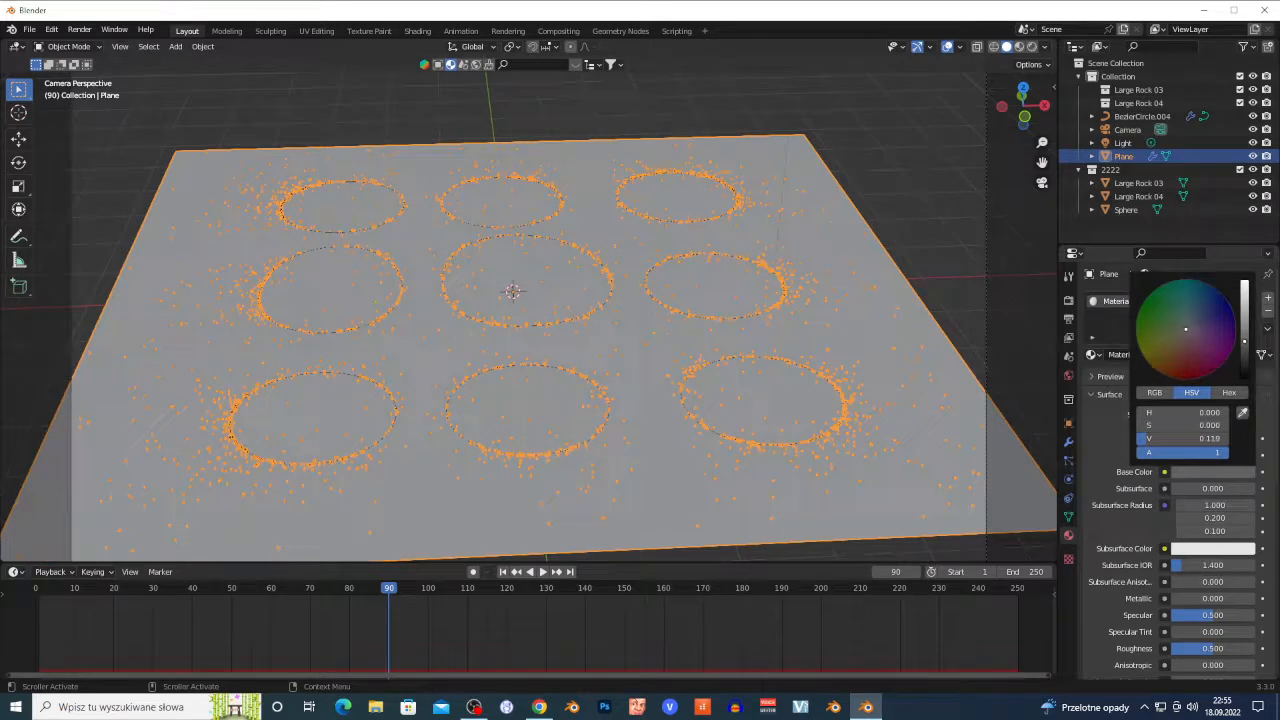
# Step: Set the world background strength to 0
pyautogui.click(1069, 376)
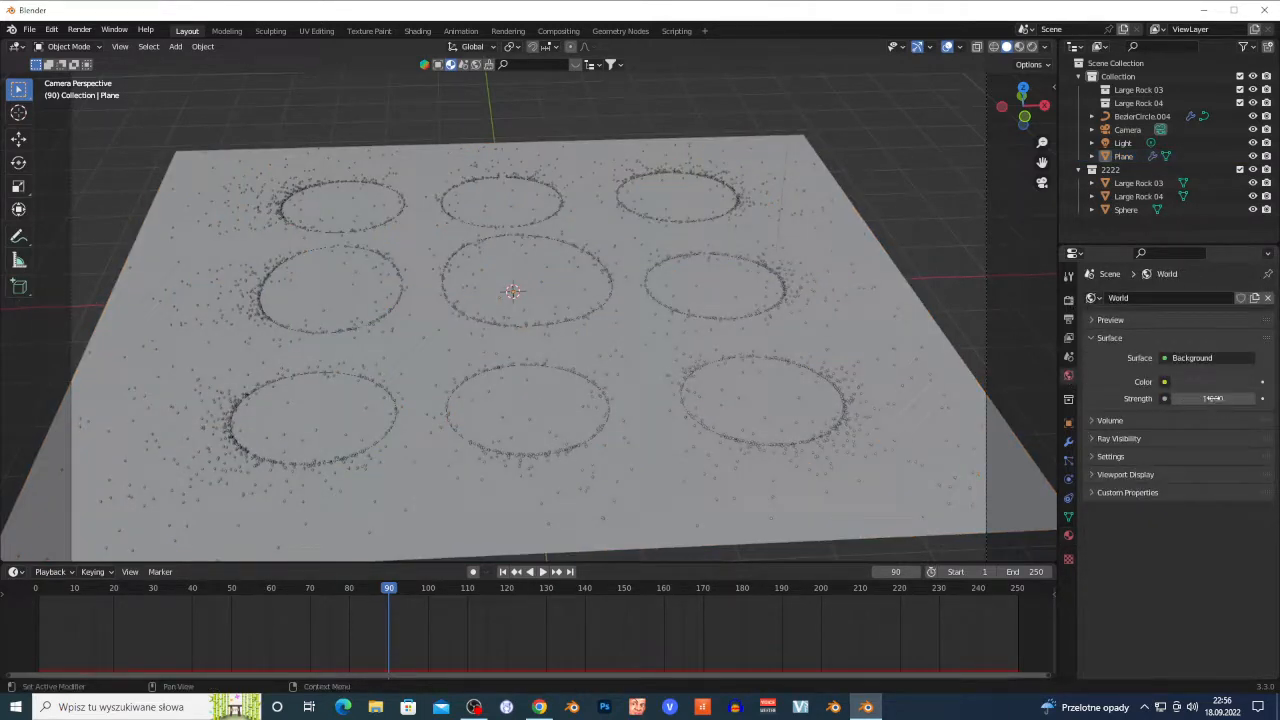
pyautogui.moveTo(1212, 398); pyautogui.dragTo(405, 605)
# Step: Switch to Chrome to examine the sand rings in the intro video, return to Blender and inspect the particles around the central ring
pyautogui.click(539, 707)
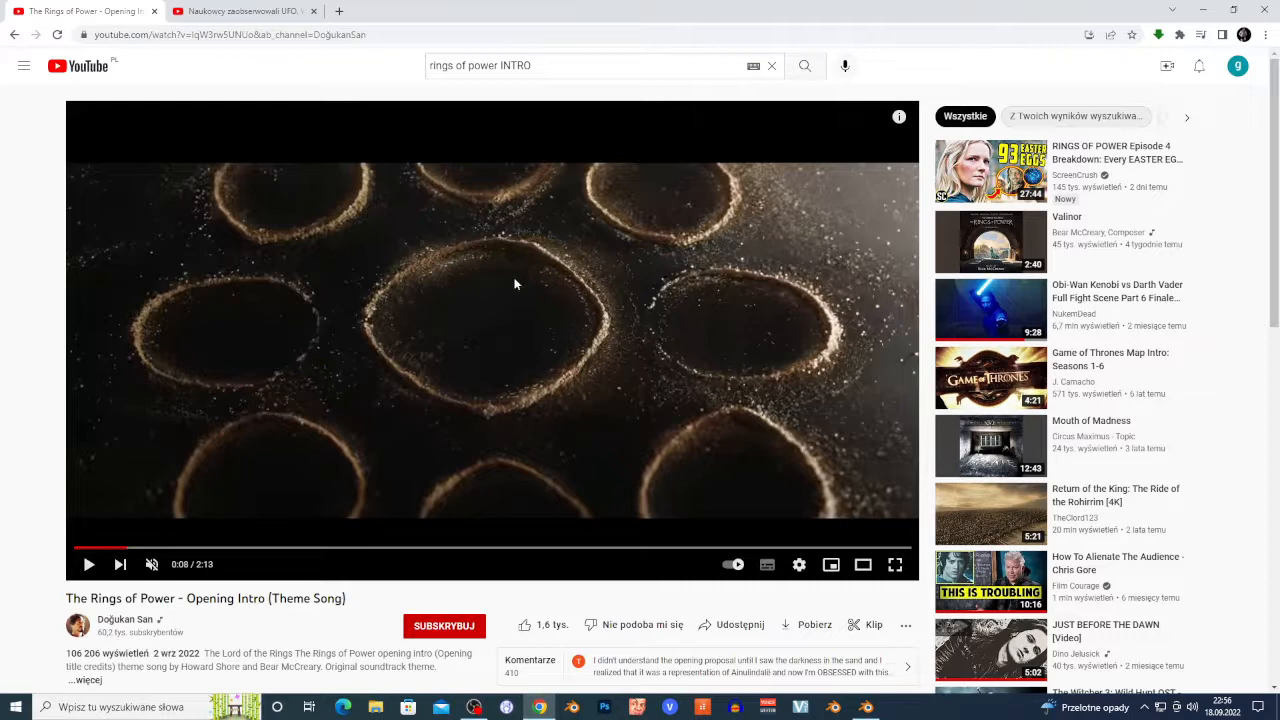
pyautogui.click(866, 707)
pyautogui.scroll(5, 568, 352)
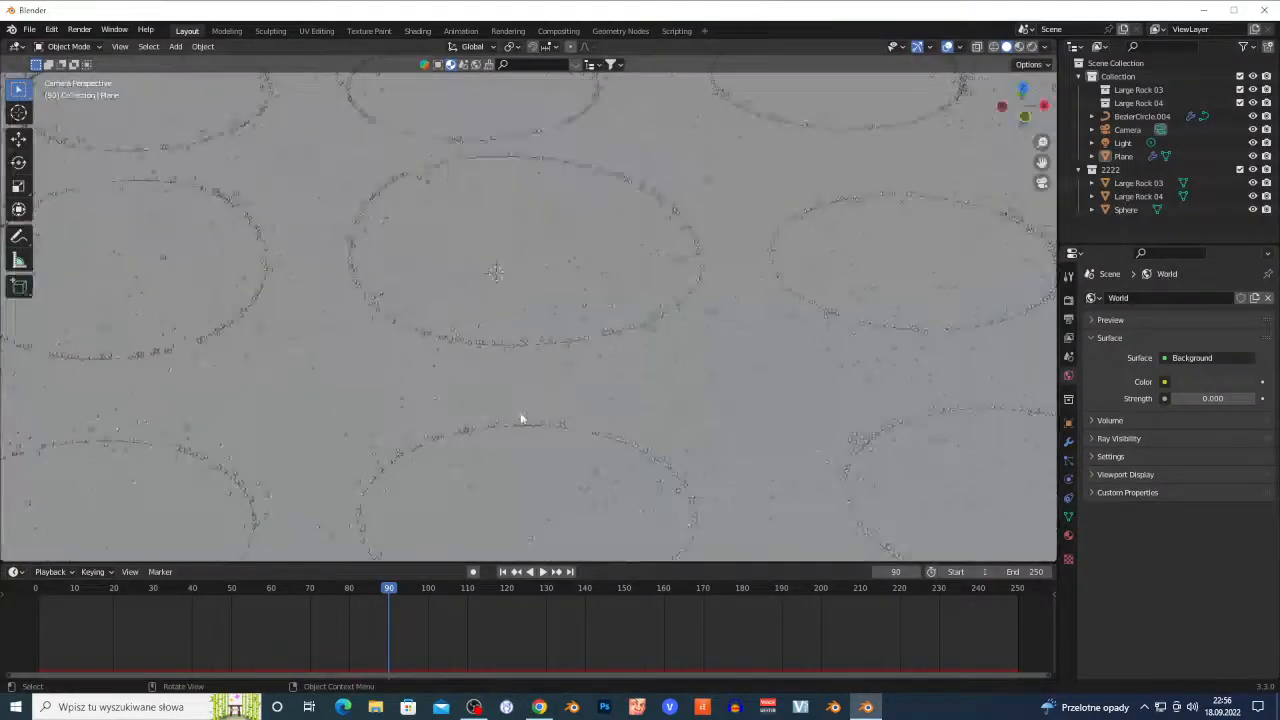
pyautogui.scroll(4, 449, 309)
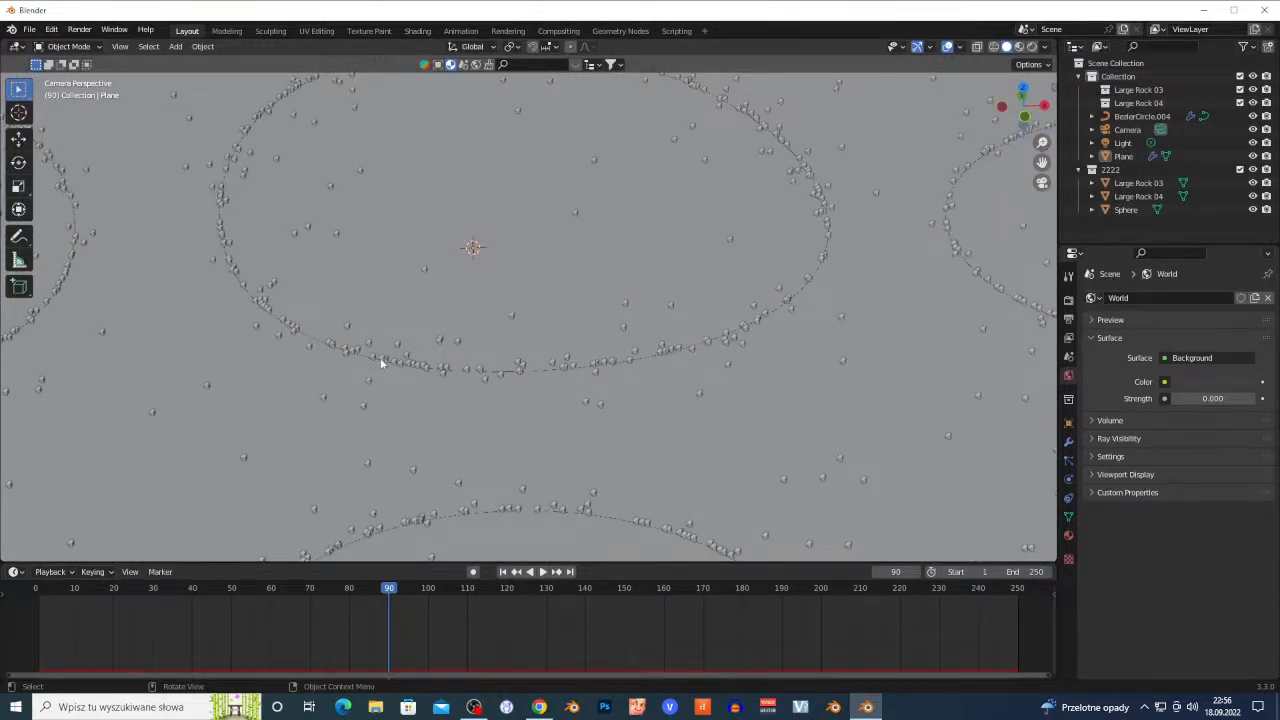
pyautogui.scroll(-8, 496, 318)
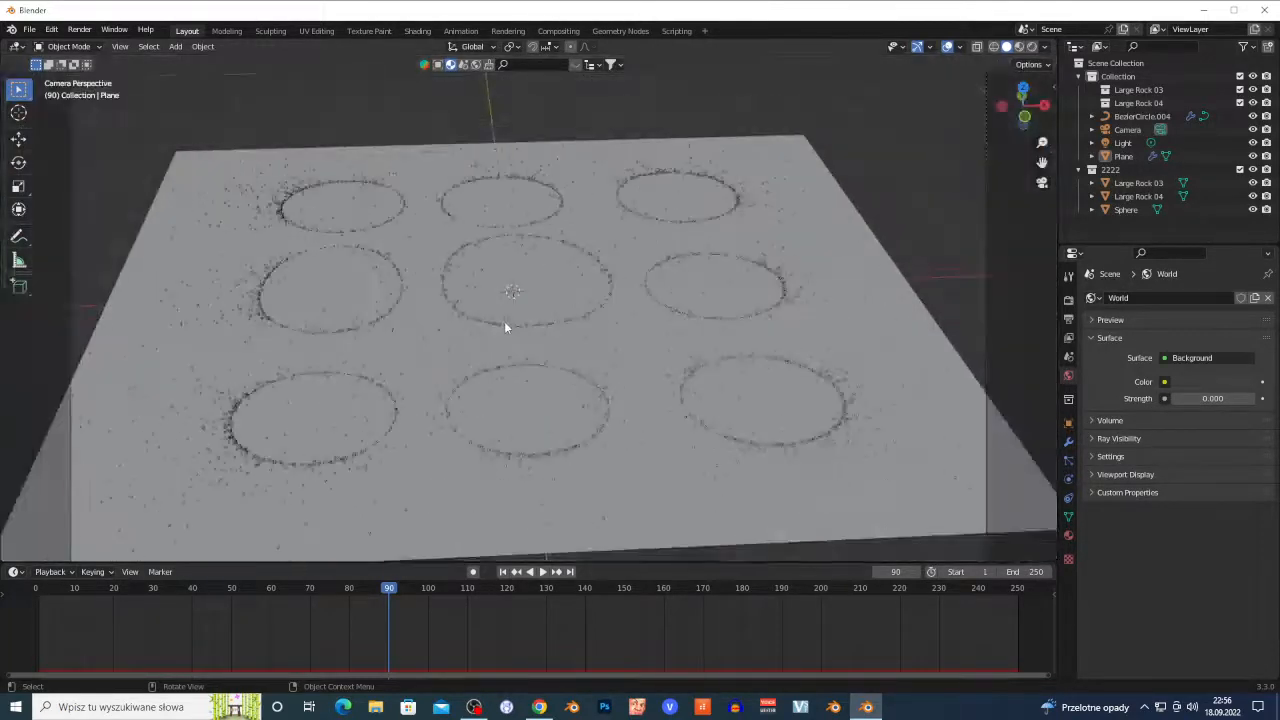
# Step: Preview the ring scene in rendered shading with the plane deselected, and return to solid shading
pyautogui.click(521, 430)
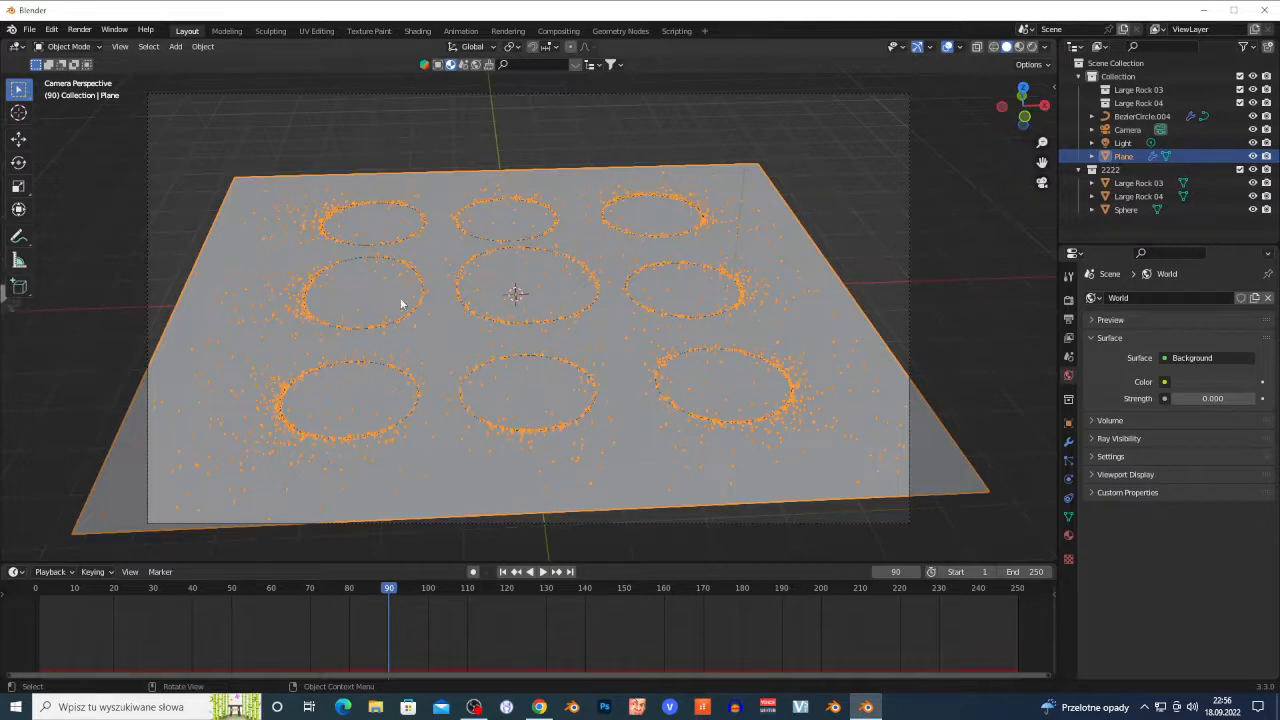
pyautogui.scroll(2, 163, 371)
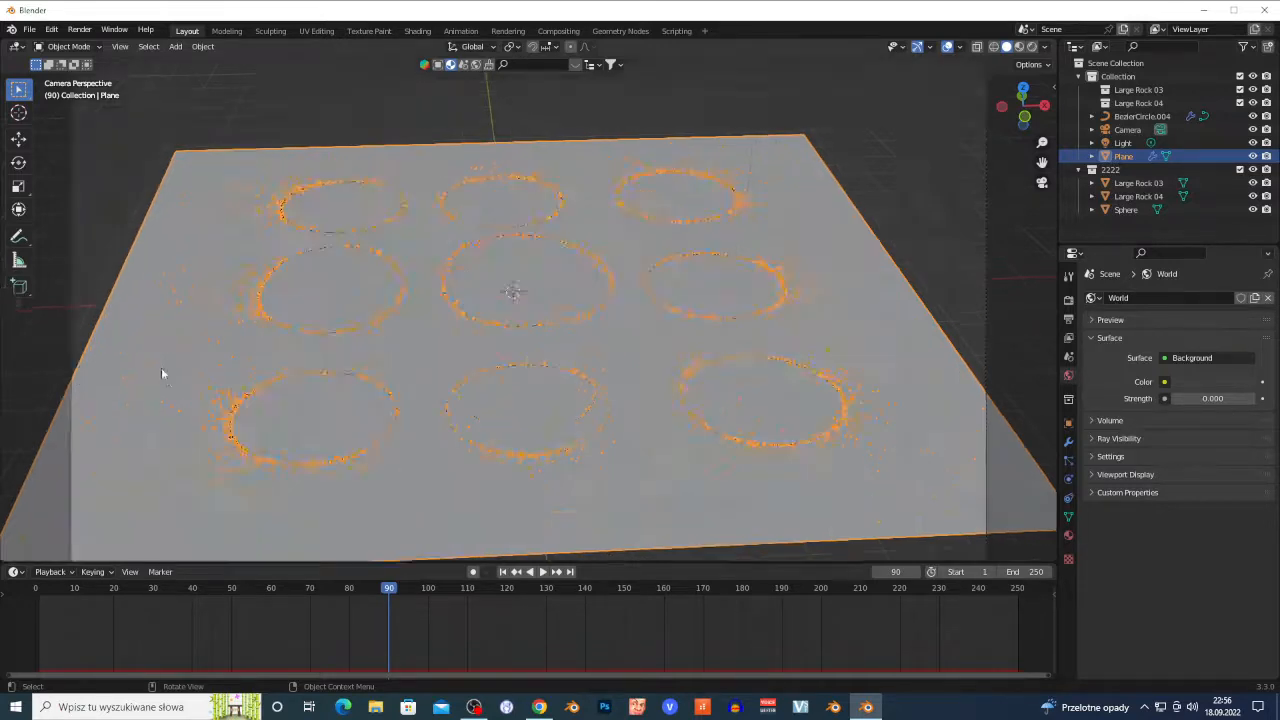
pyautogui.scroll(2, 280, 314)
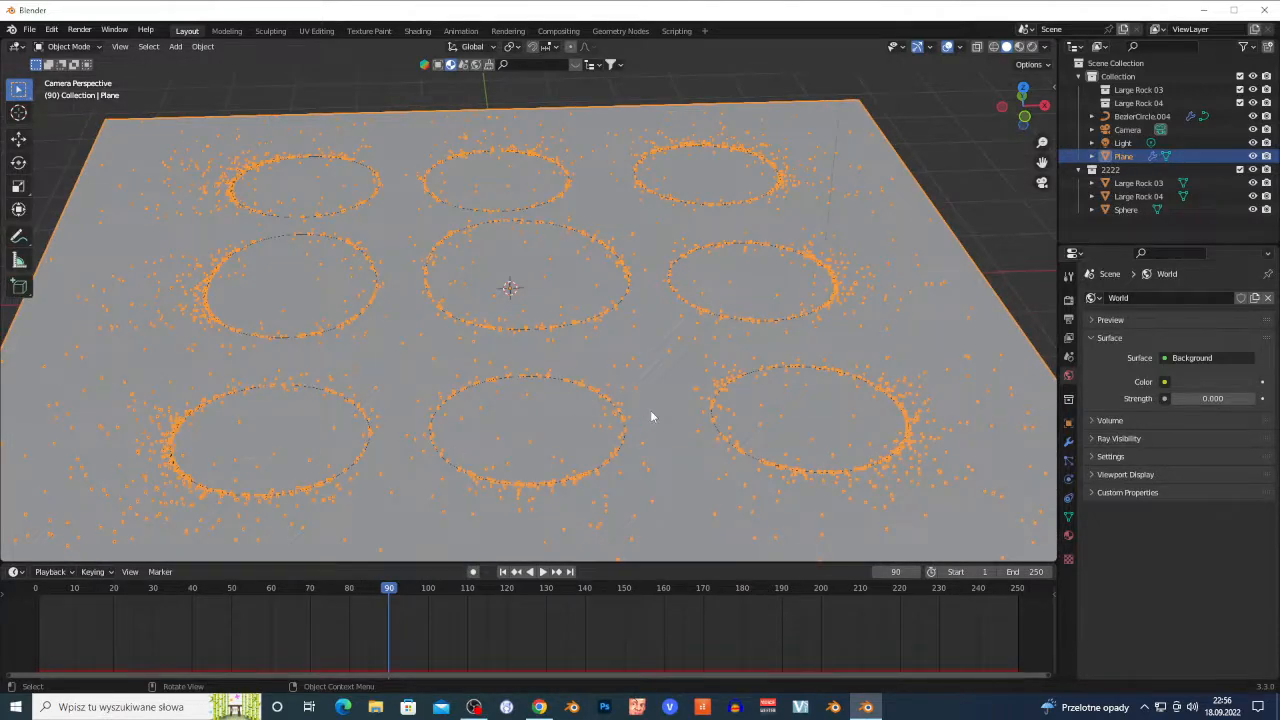
pyautogui.click(1034, 48)
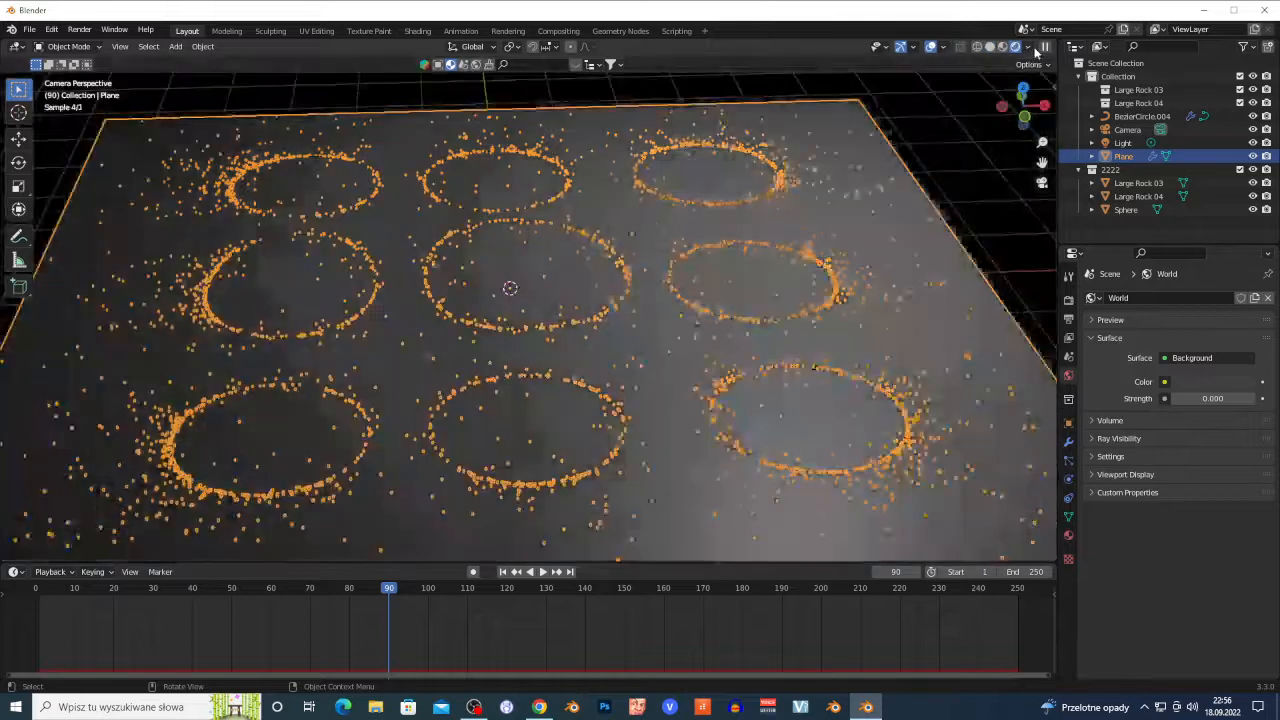
pyautogui.click(622, 98)
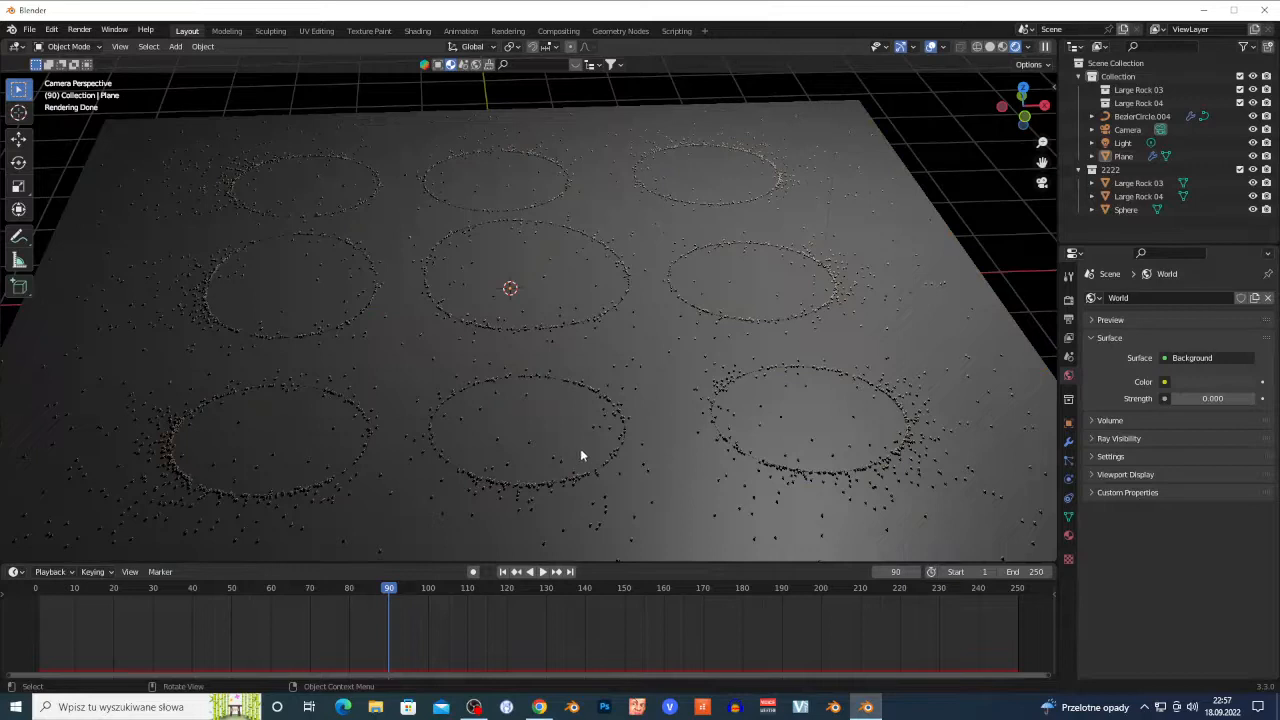
pyautogui.click(990, 47)
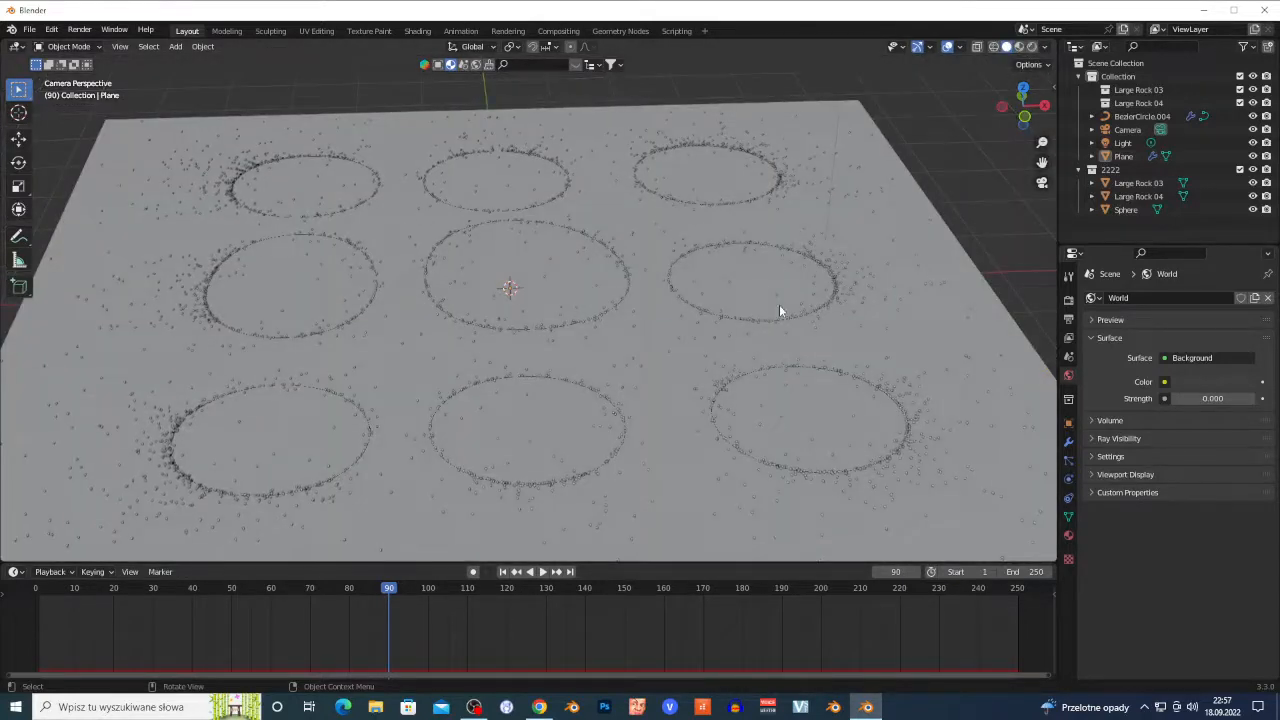
# Step: Lower the light about 5.7 m along the Z axis while previewing in rendered shading, and return to solid shading
pyautogui.click(1124, 143)
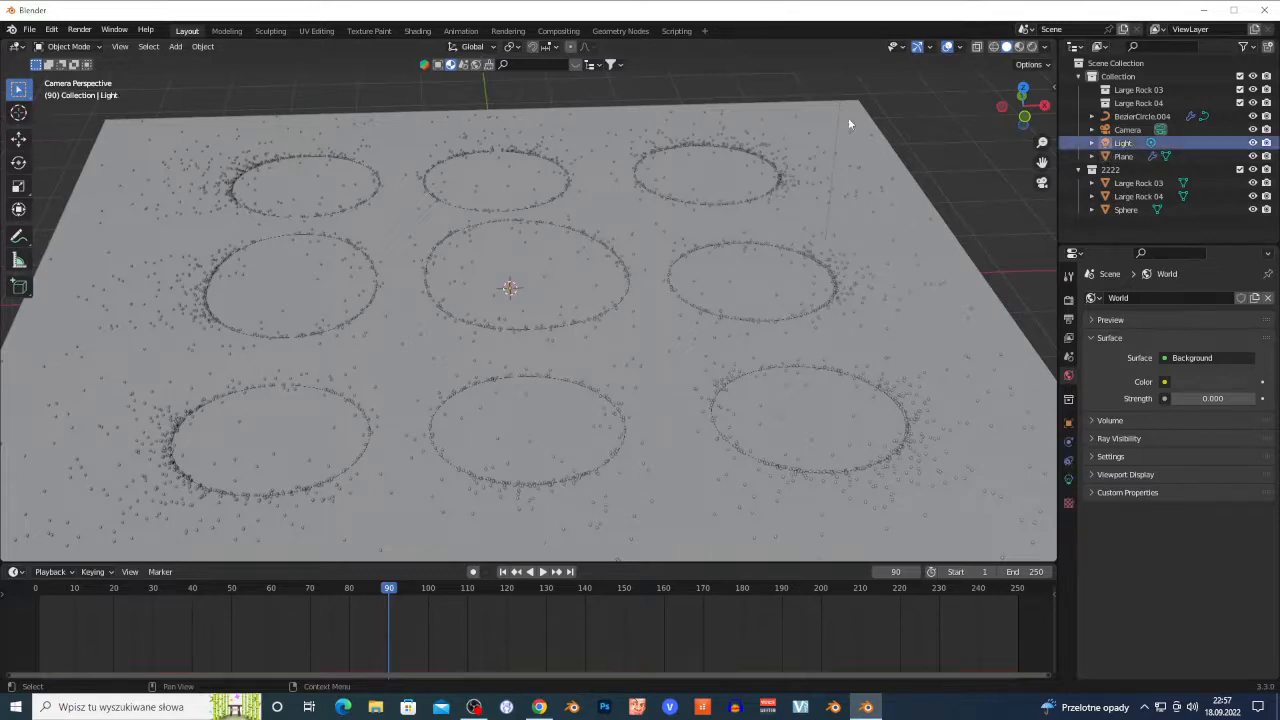
pyautogui.click(1032, 47)
pyautogui.press('g')
pyautogui.press('z')
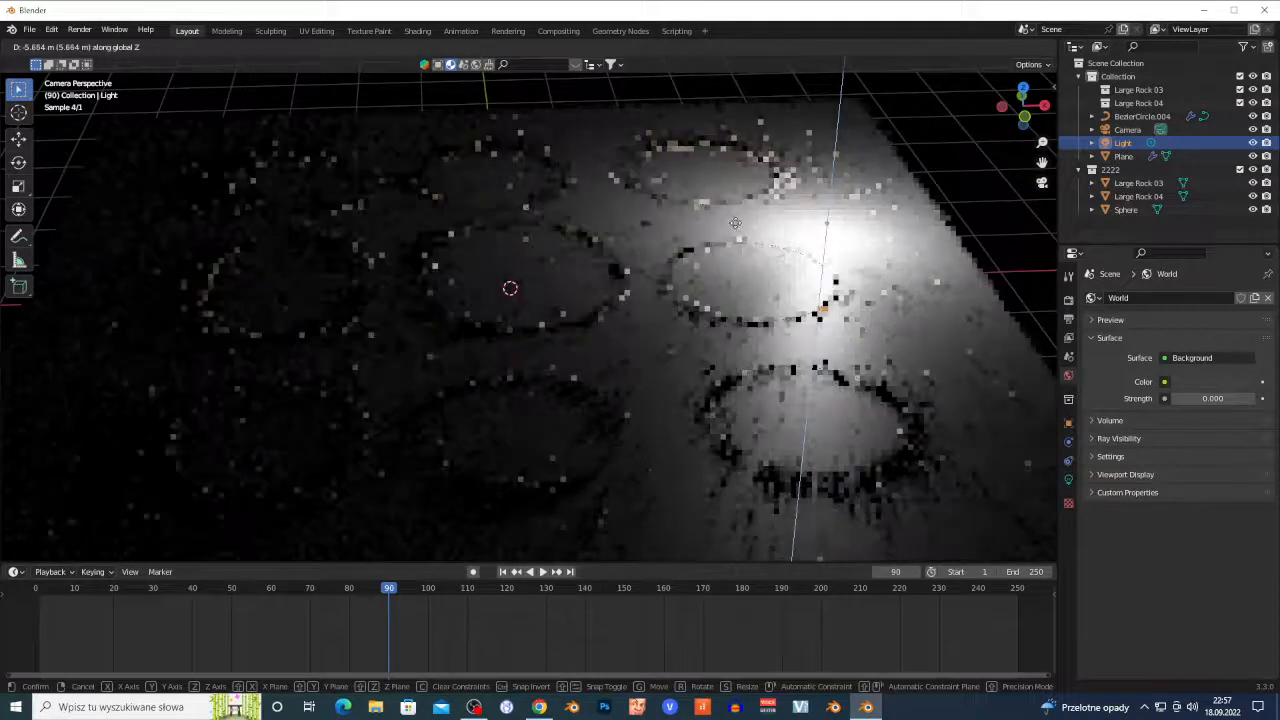
pyautogui.click(736, 223)
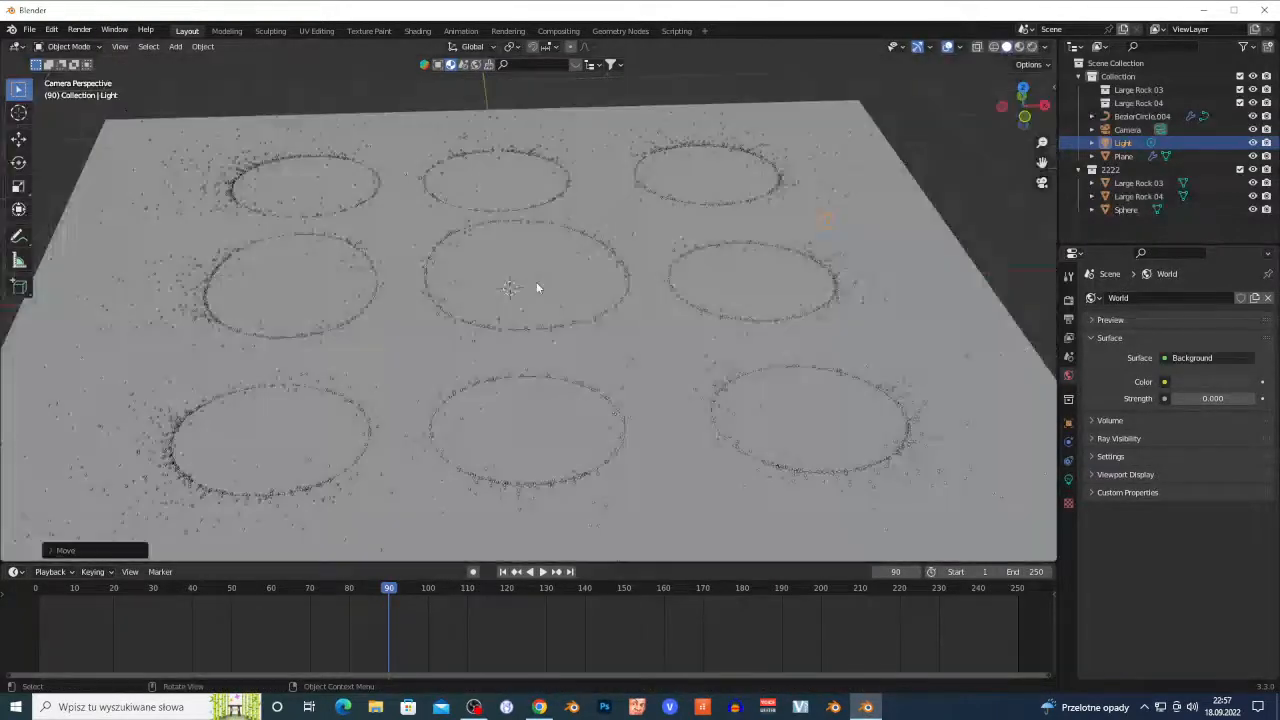
pyautogui.press('z')
pyautogui.click(536, 281)
# Step: Add a new material to Large Rock 04 beside the plane
pyautogui.scroll(-6, 420, 372)
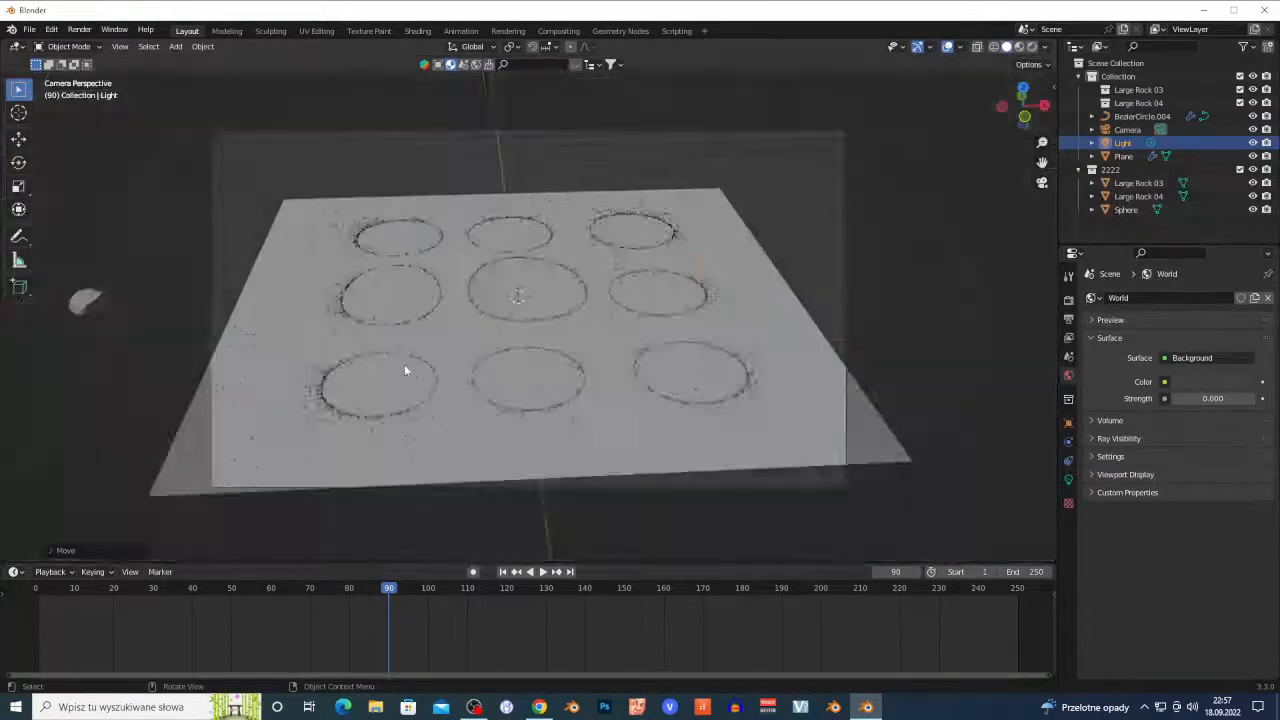
pyautogui.click(276, 307)
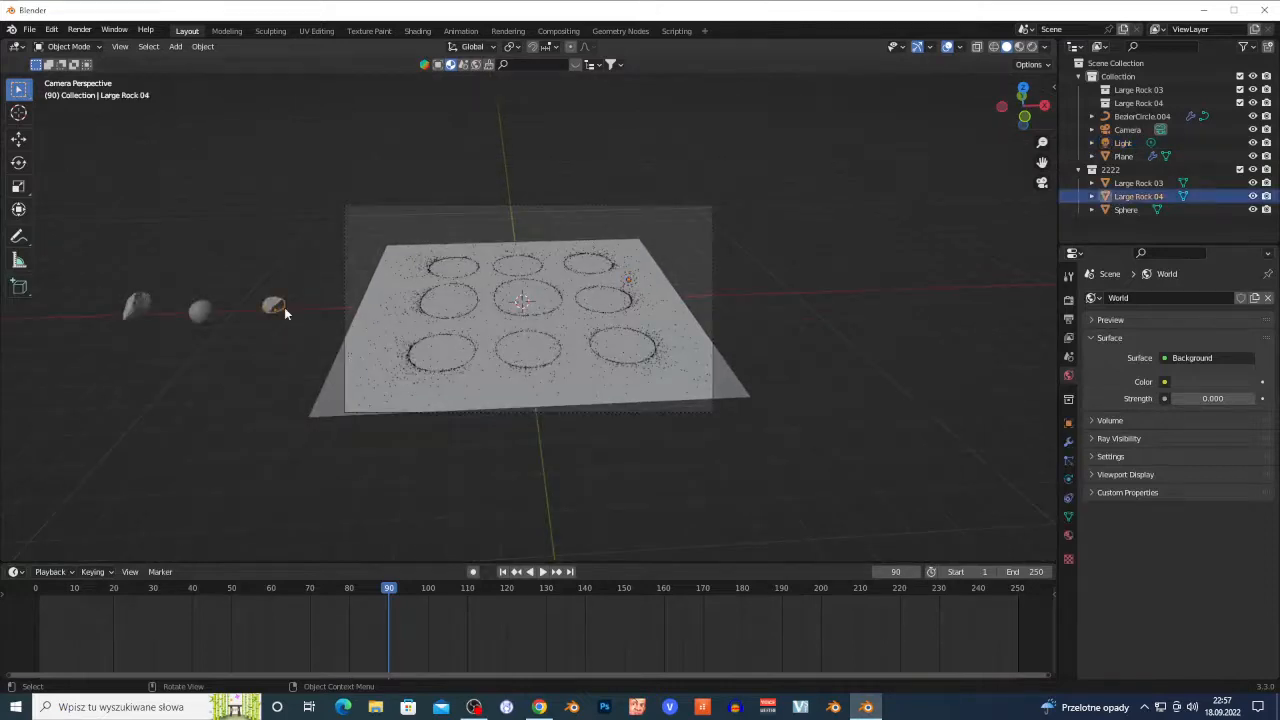
pyautogui.click(1068, 536)
pyautogui.click(1268, 311)
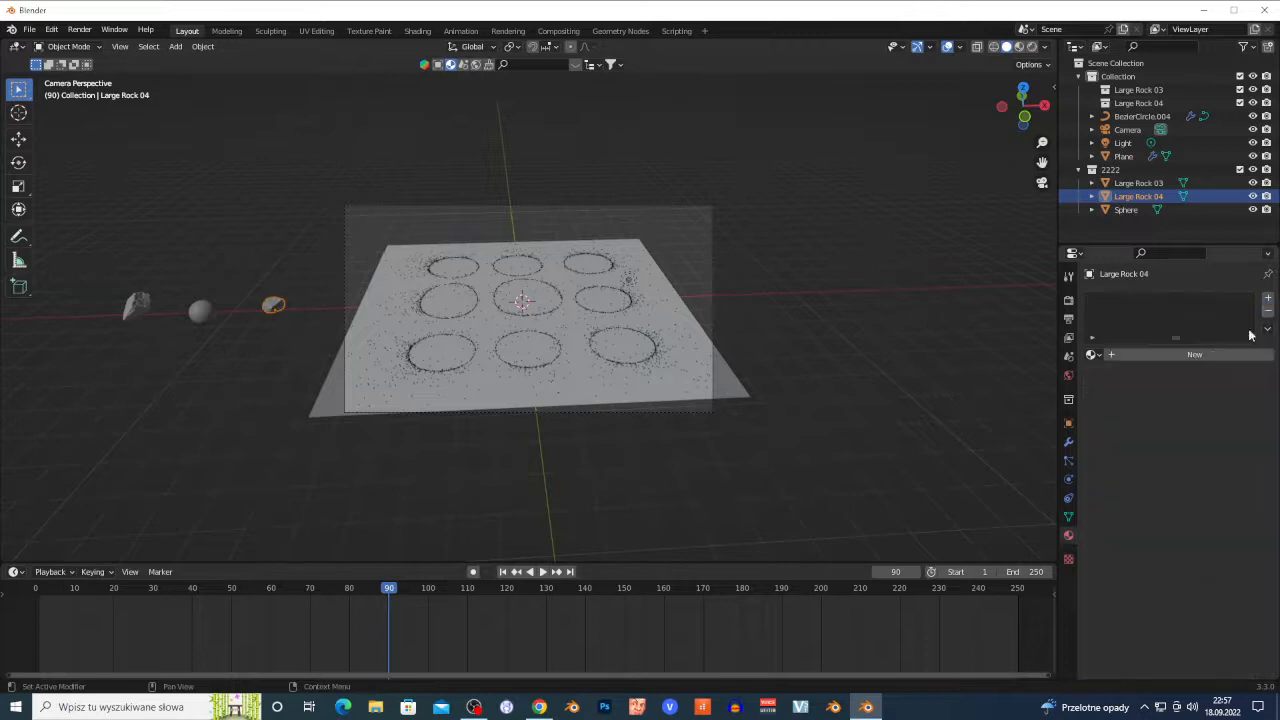
pyautogui.click(1195, 355)
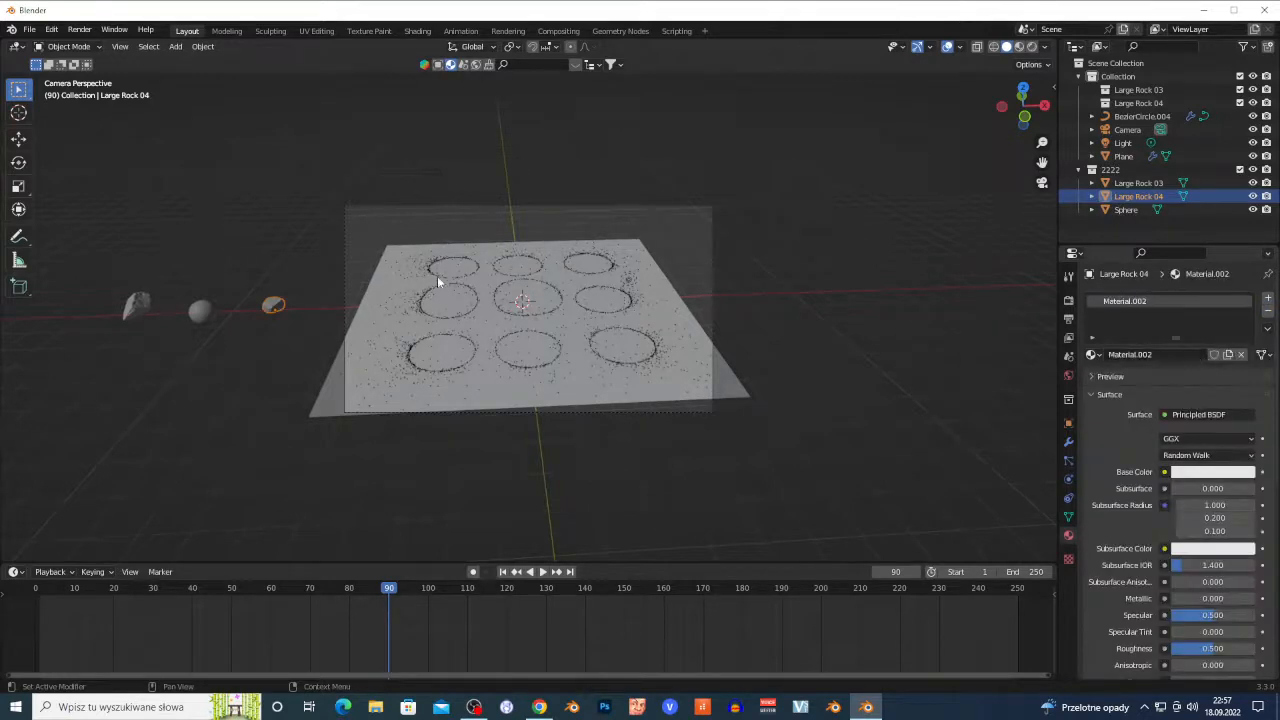
# Step: Check the sand rings in the intro video in Chrome, return to Blender and tint Large Rock 04's base color light green
pyautogui.scroll(5, 421, 334)
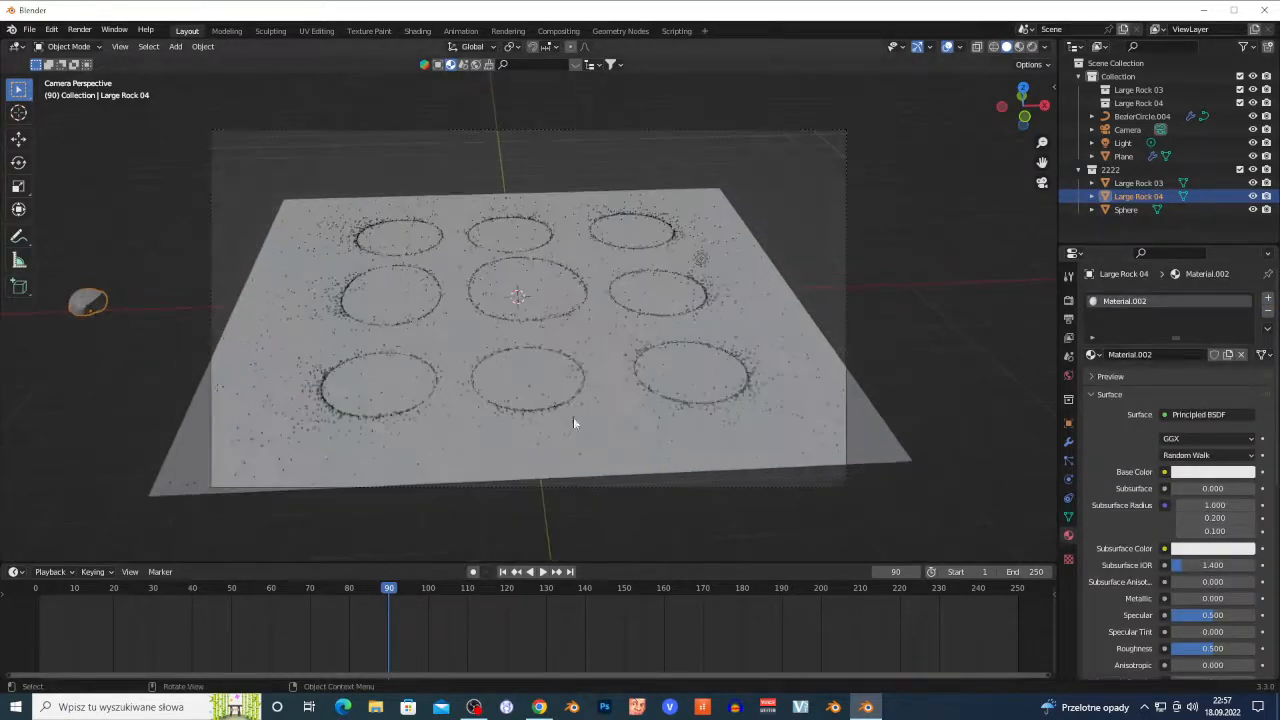
pyautogui.click(539, 707)
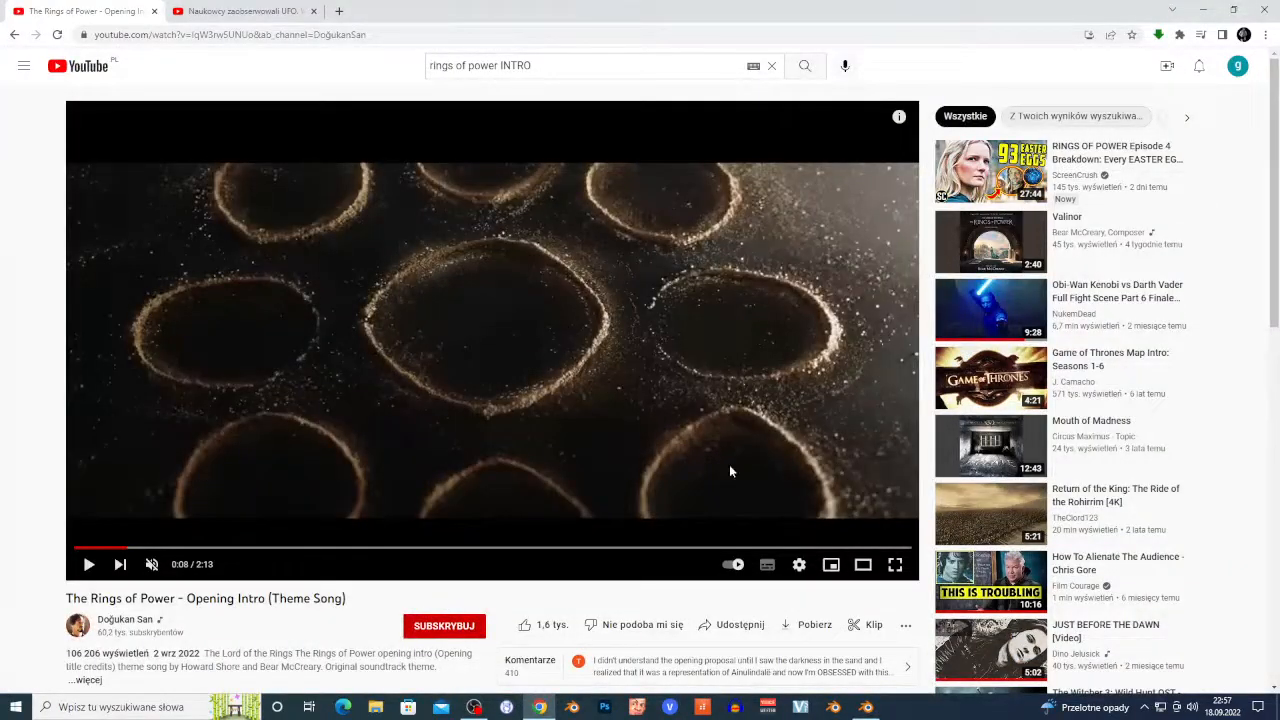
pyautogui.hotkey('alt', 'Tab')
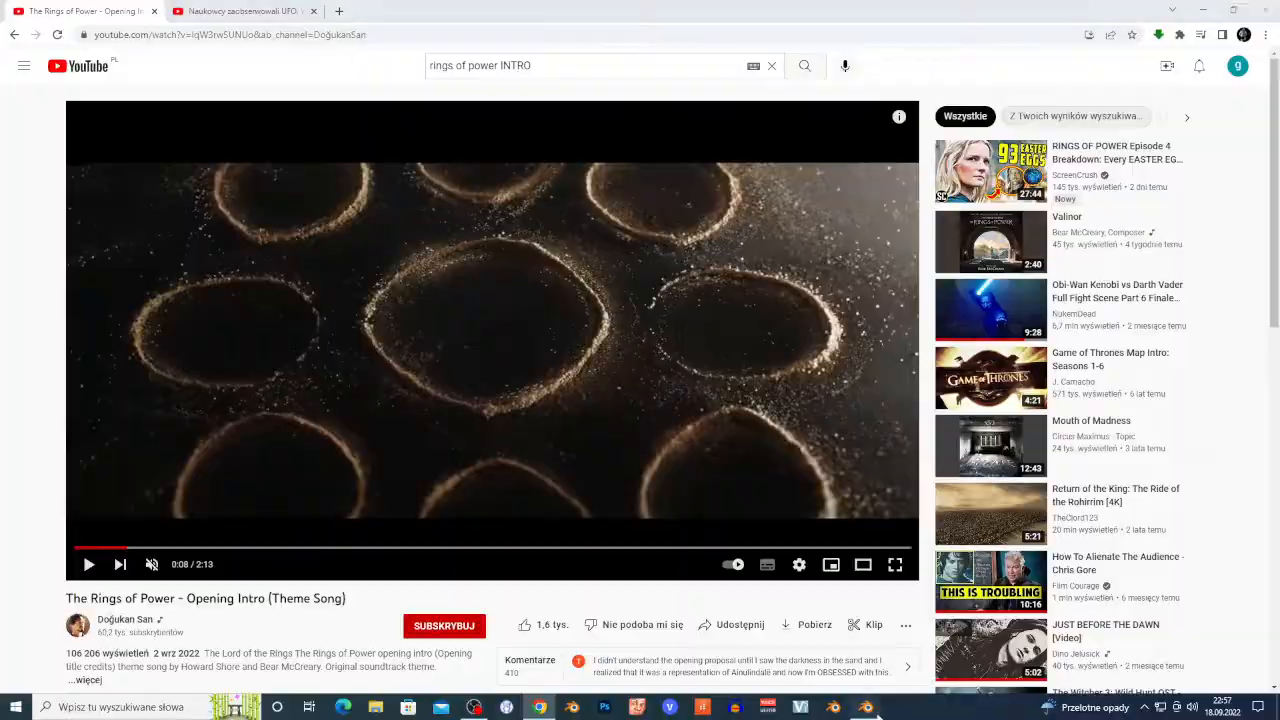
pyautogui.click(1212, 472)
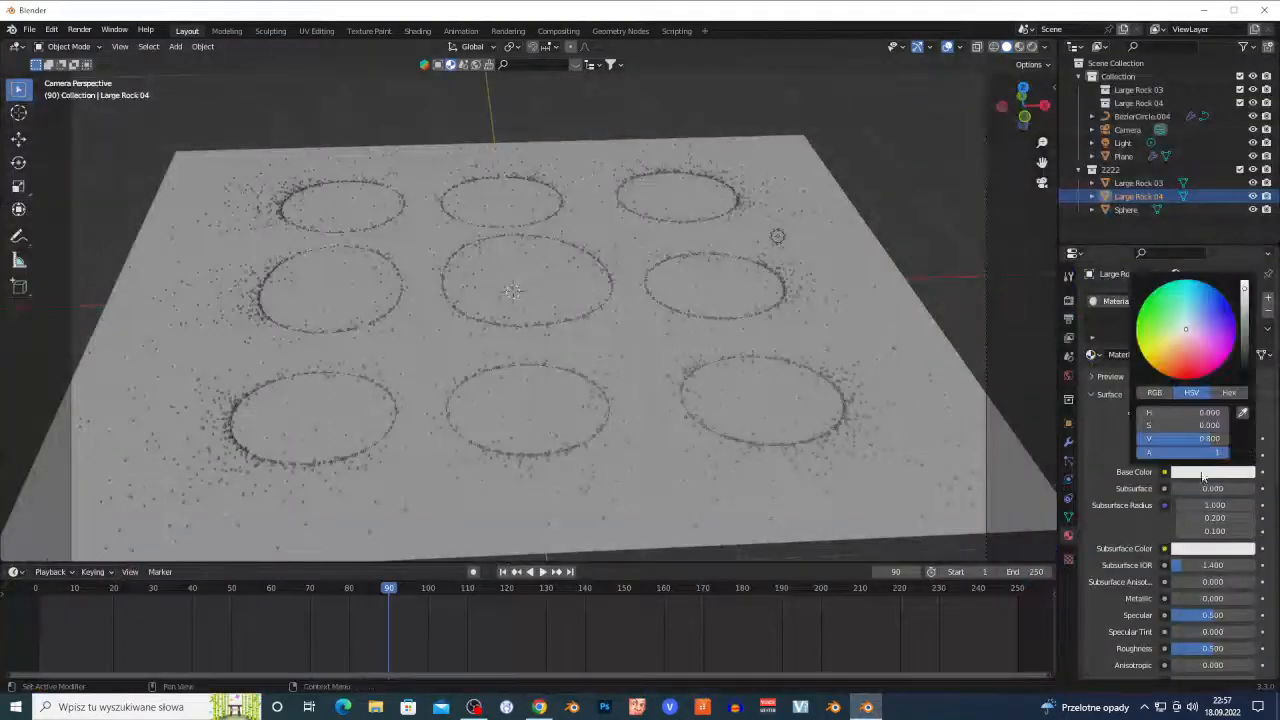
pyautogui.click(1172, 329)
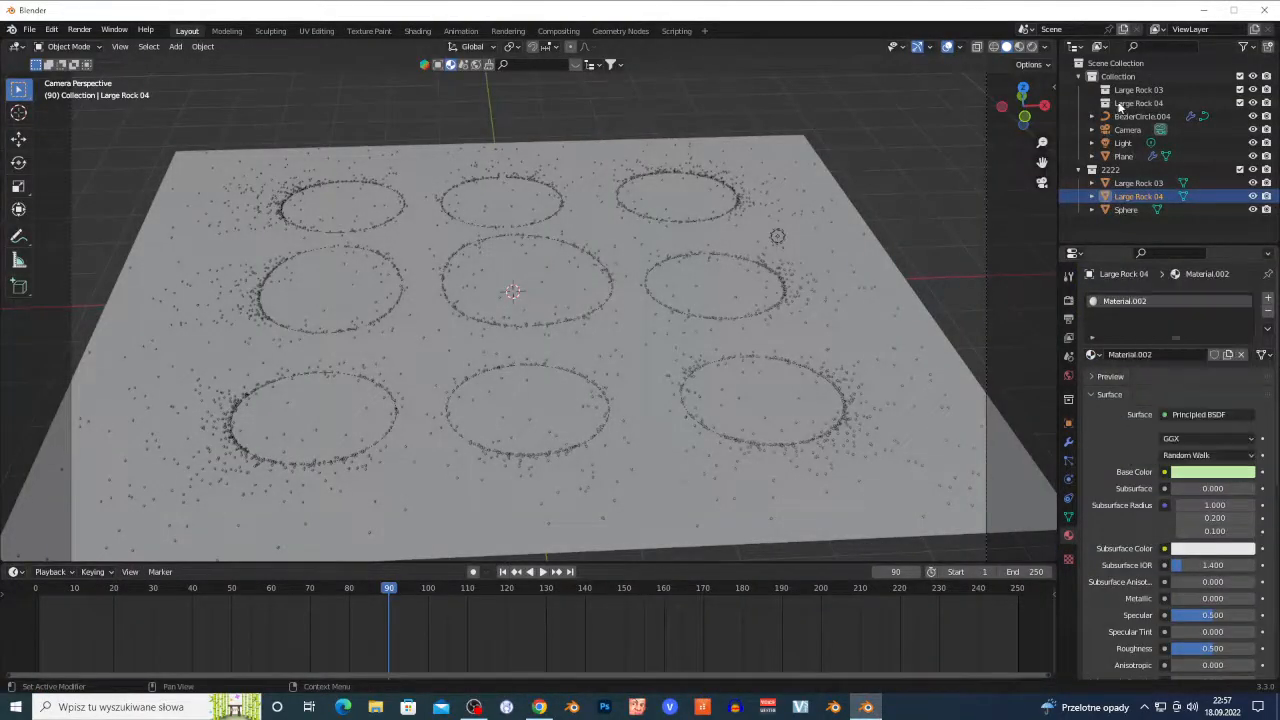
# Step: In rendered shading, shift the light slightly along the X and Z axes and set its power to 526.4 W
pyautogui.click(1033, 47)
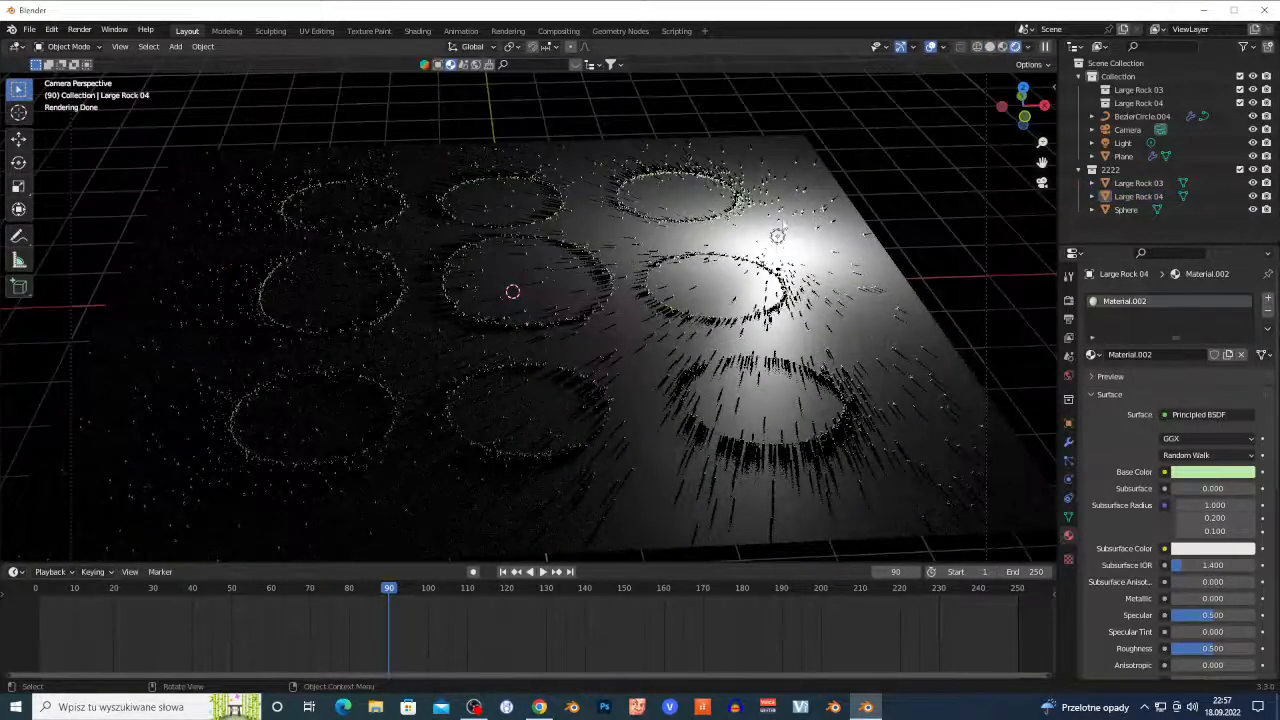
pyautogui.click(784, 236)
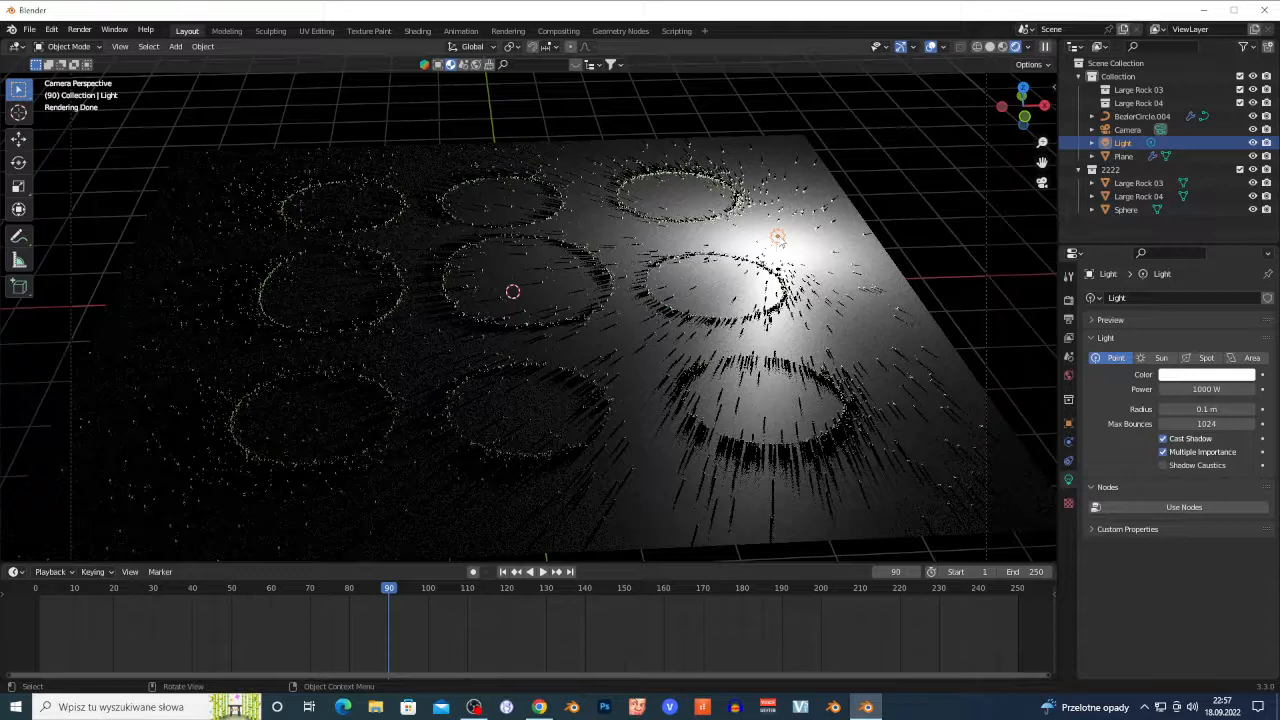
pyautogui.press('g')
pyautogui.press('y')
pyautogui.press('x')
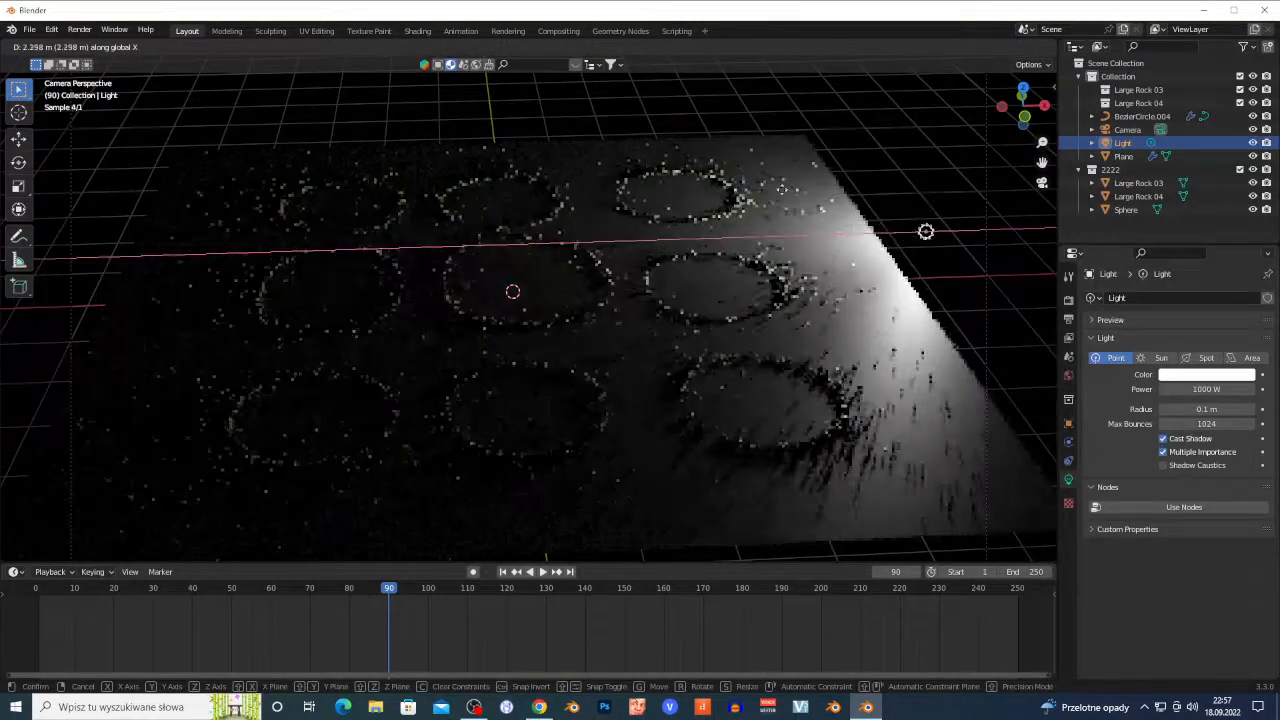
pyautogui.click(757, 168)
pyautogui.press('g')
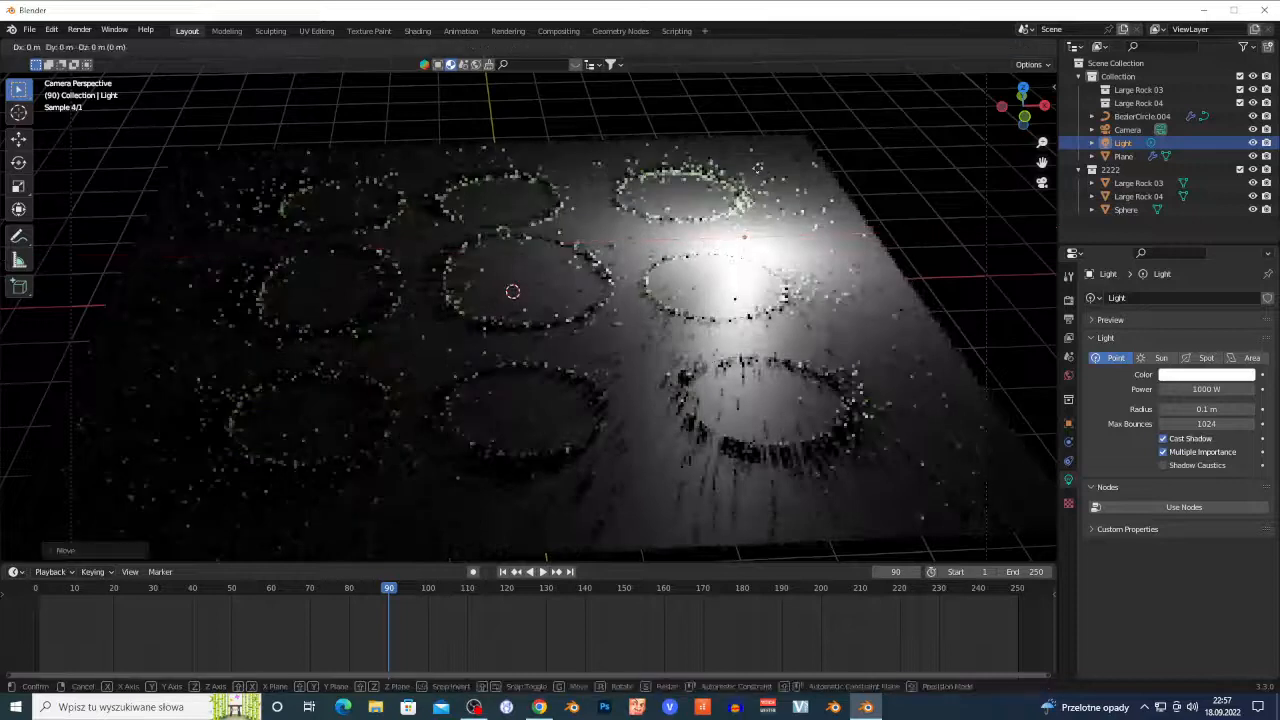
pyautogui.press('z')
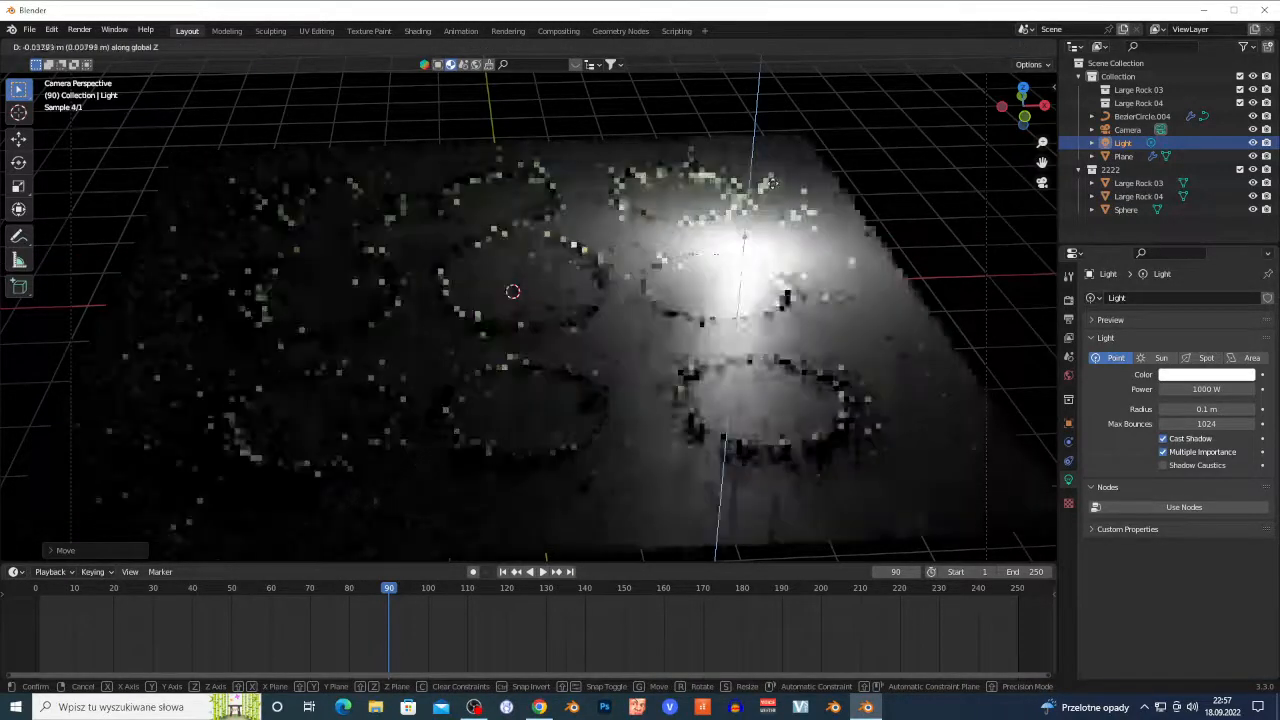
pyautogui.moveTo(1200, 389); pyautogui.dragTo(1105, 389)
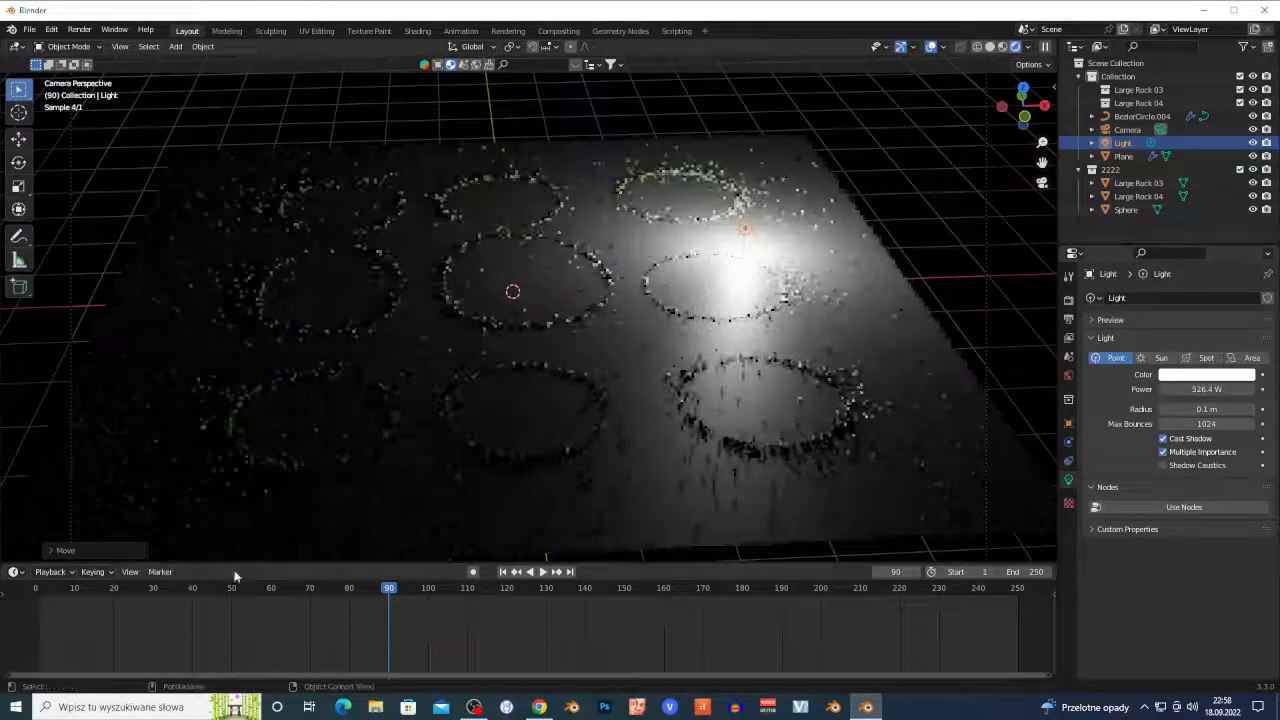
# Step: Play the animation from the start in rendered shading, deselect the light and examine the frames up to 183
pyautogui.click(93, 593)
pyautogui.moveTo(95, 592); pyautogui.dragTo(17, 594)
pyautogui.press('space')
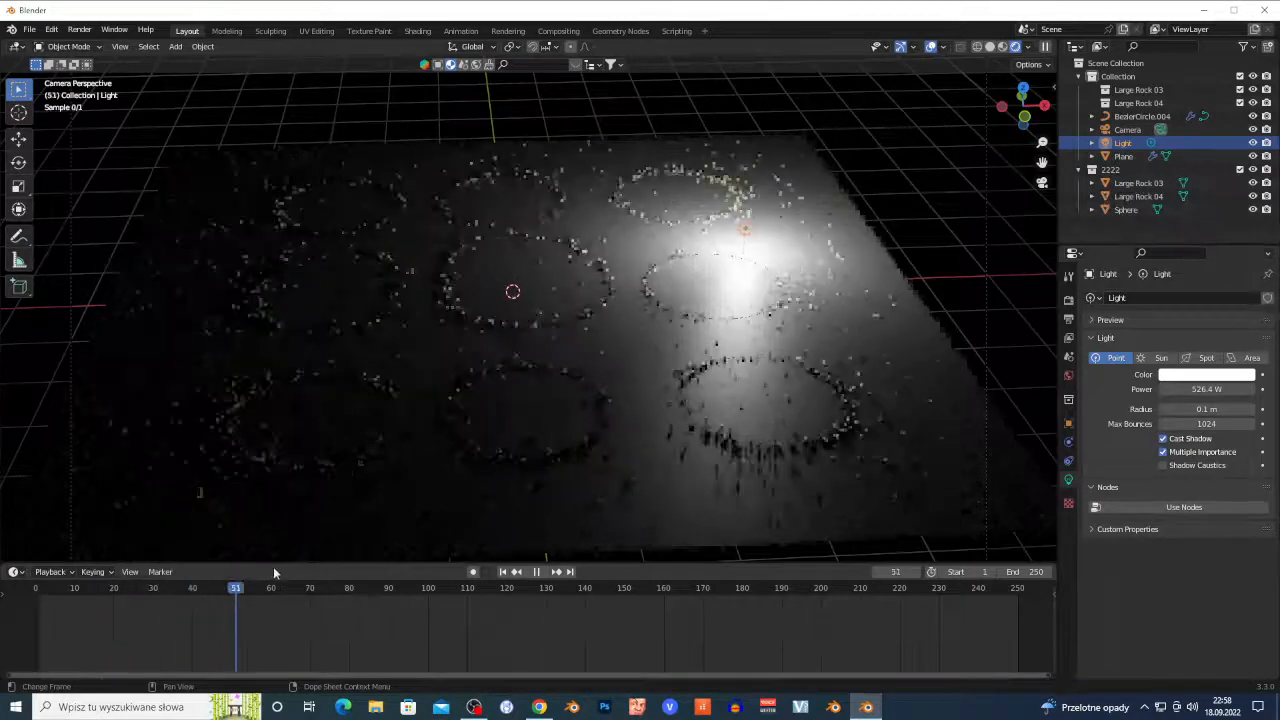
pyautogui.press('space')
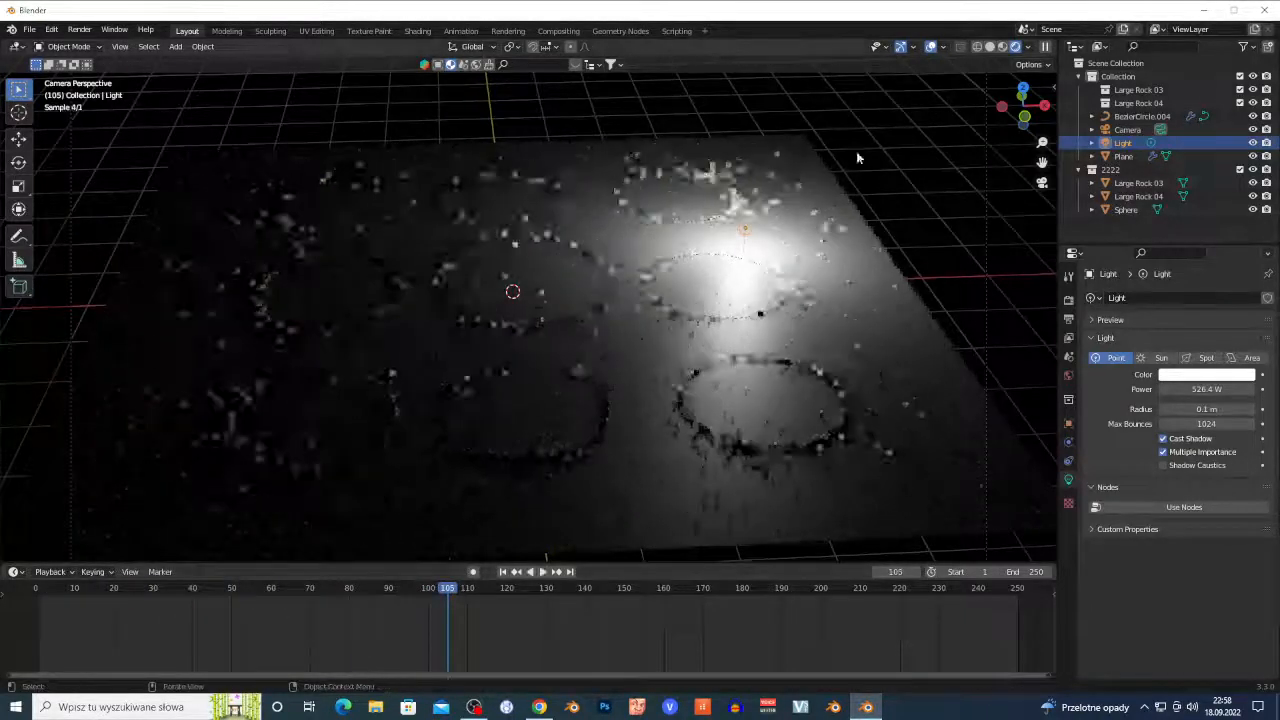
pyautogui.click(912, 151)
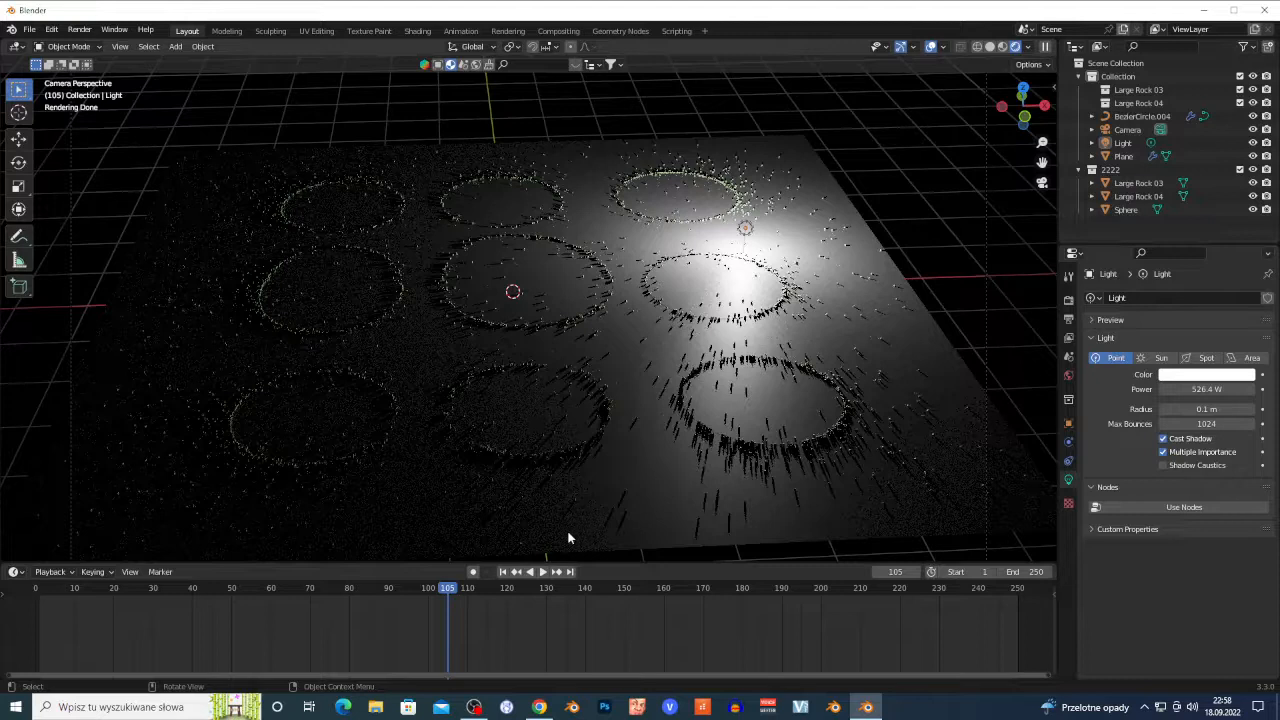
pyautogui.moveTo(507, 590); pyautogui.dragTo(753, 589)
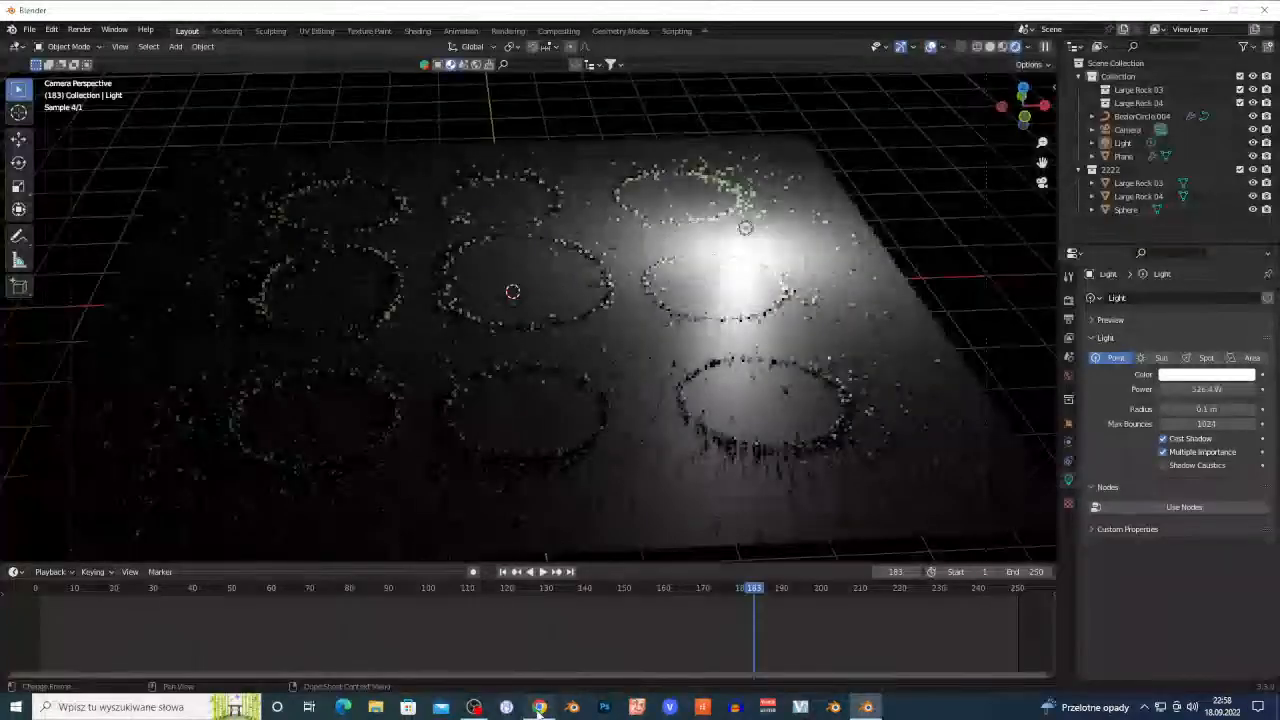
# Step: Switch to Chrome to watch the intro video's rings from about 0:10 to 0:13, and return to Blender
pyautogui.click(539, 707)
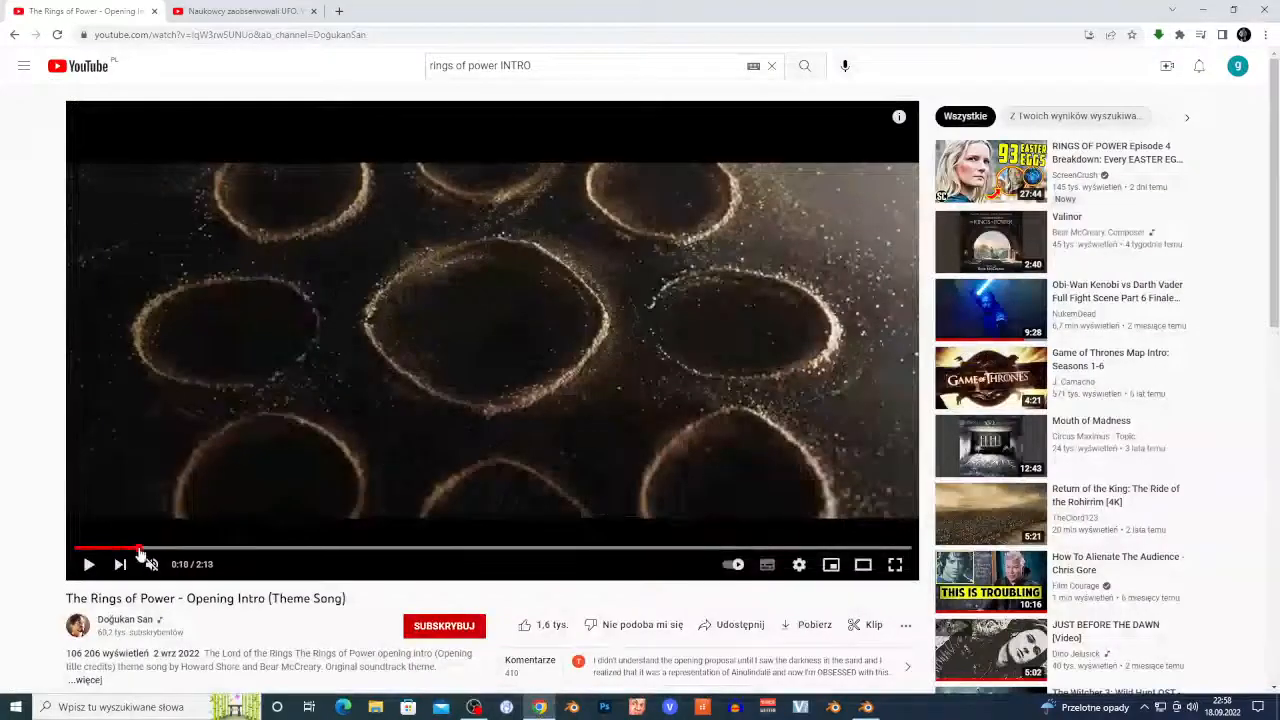
pyautogui.click(137, 548)
pyautogui.click(146, 496)
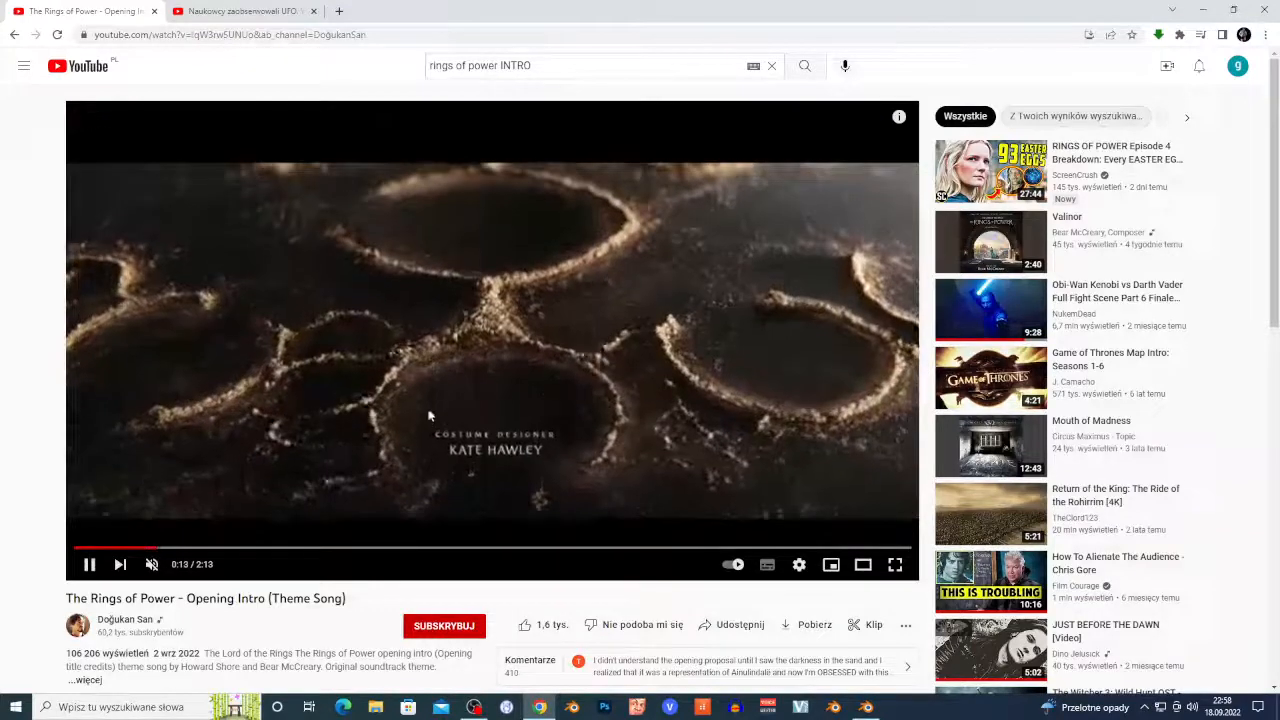
pyautogui.click(866, 707)
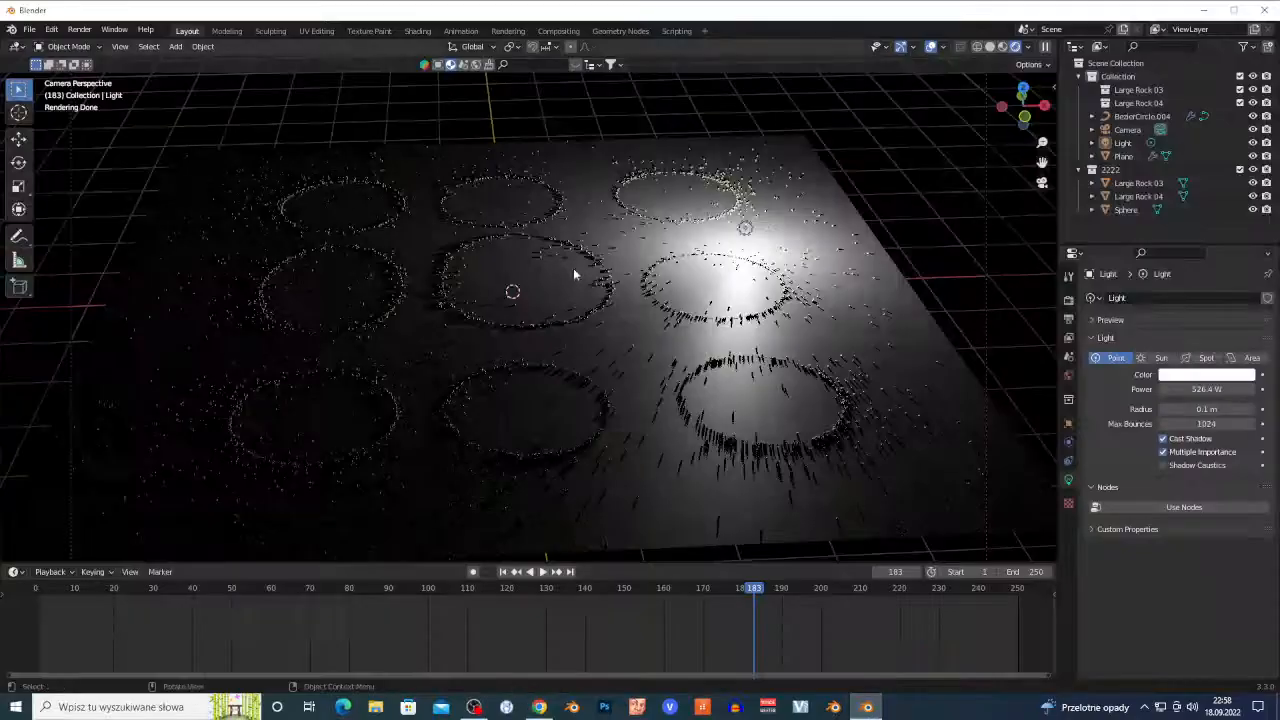
# Step: Replay the ring animation from the start in the rendered preview and stop it at frame 88
pyautogui.click(36, 600)
pyautogui.press('space')
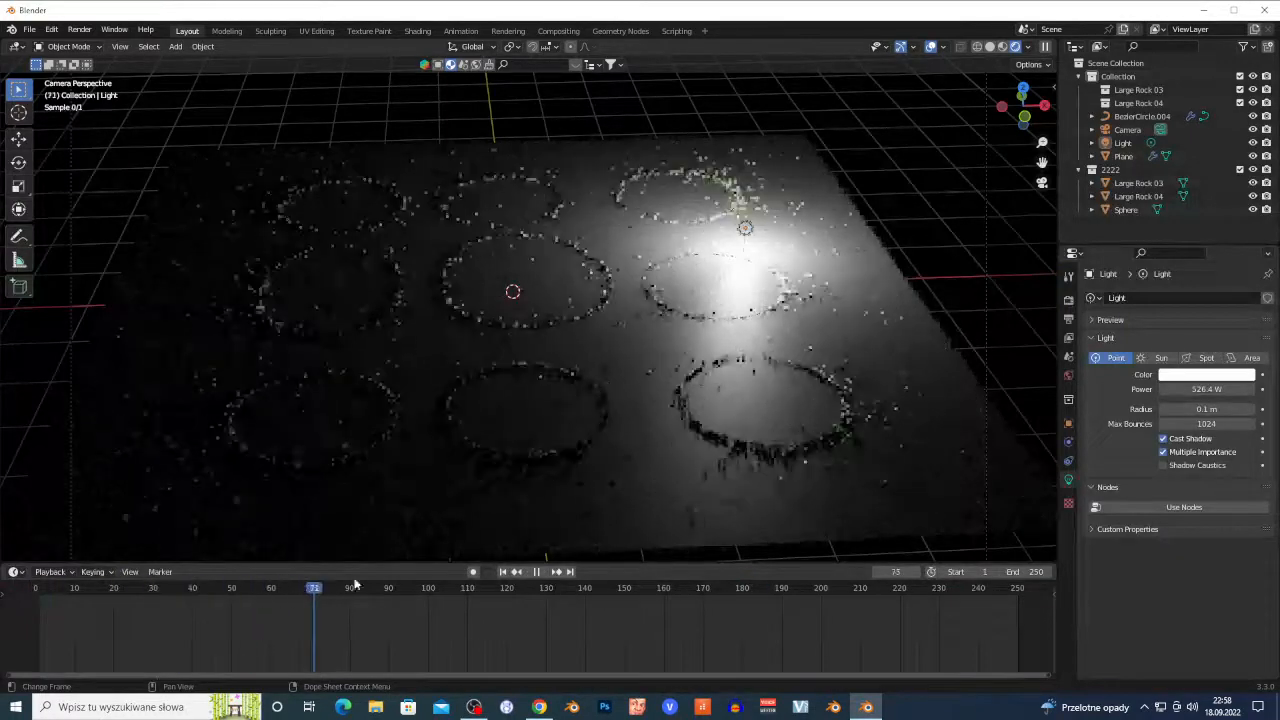
pyautogui.press('space')
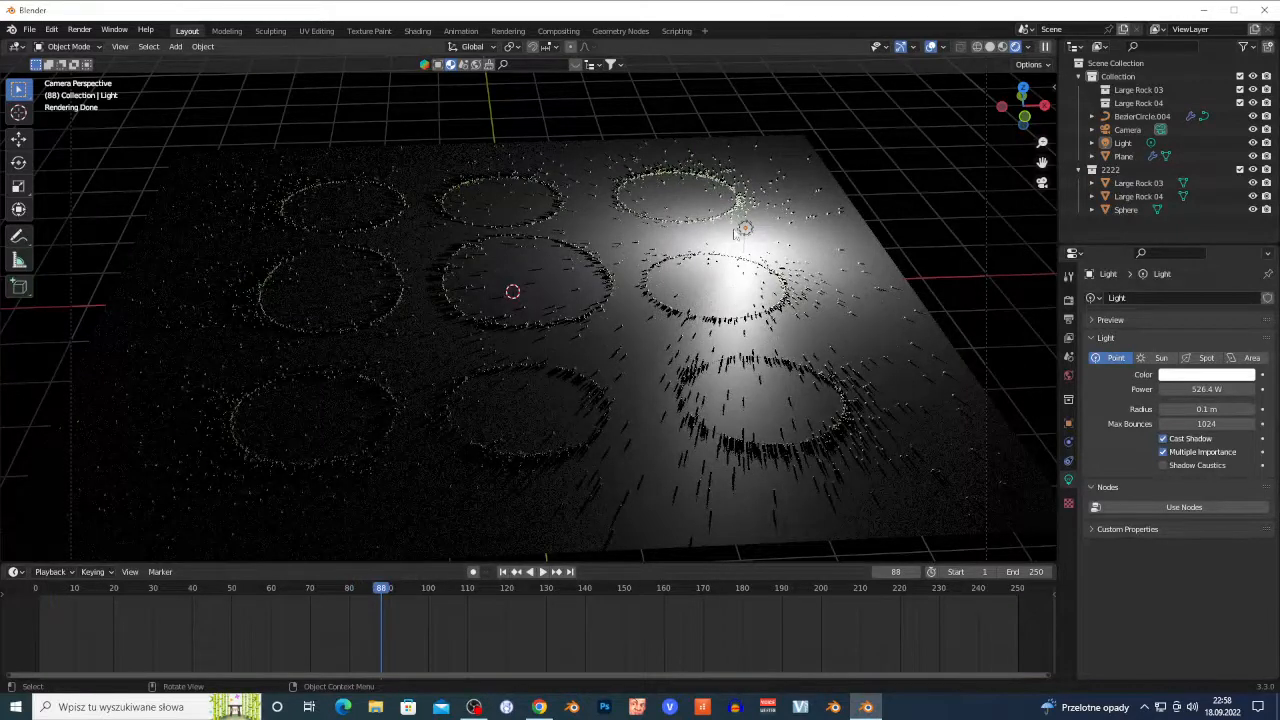
# Step: Raise the light about 1.8 m along the Z axis and tint its color pale green
pyautogui.click(746, 229)
pyautogui.press('g')
pyautogui.press('z')
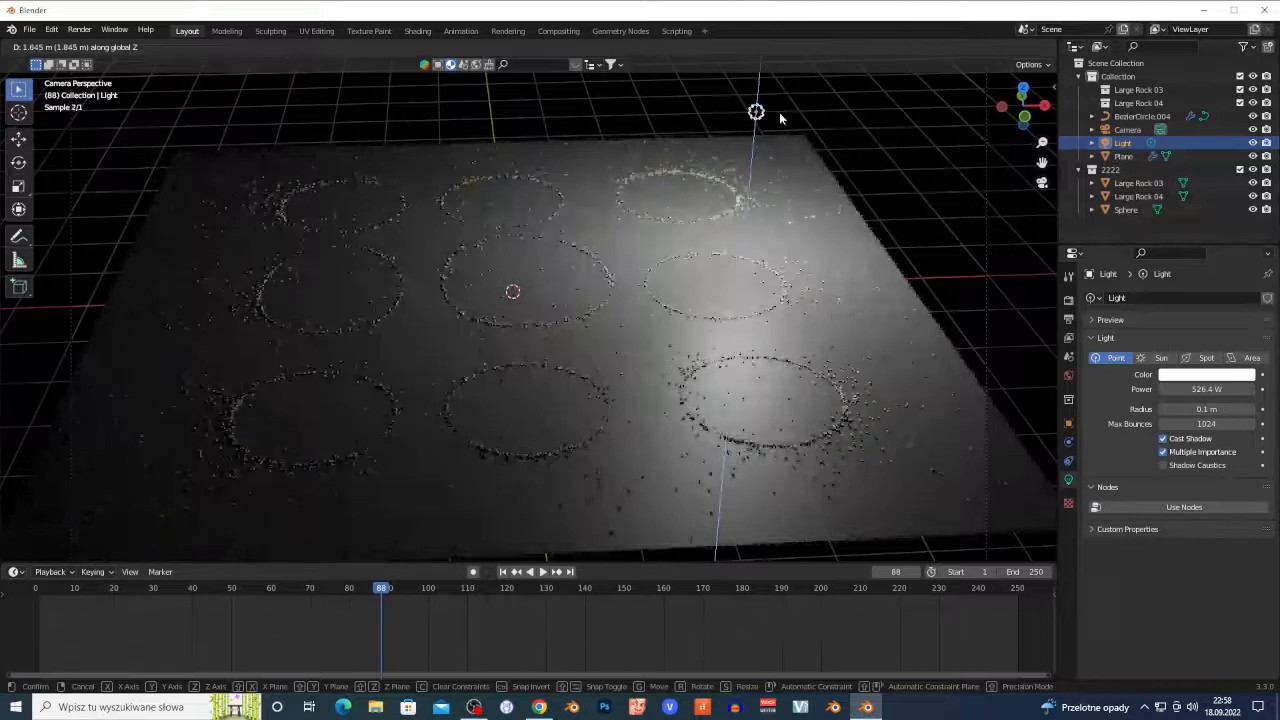
pyautogui.click(790, 75)
pyautogui.click(1210, 375)
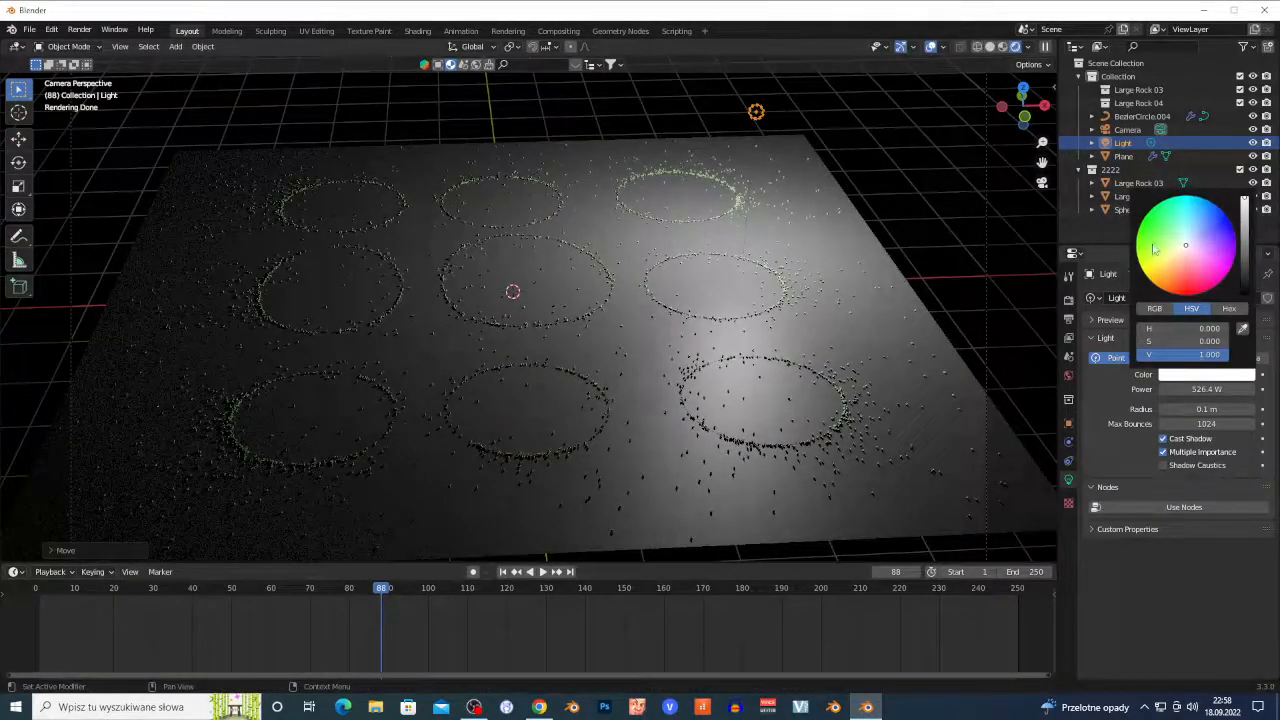
pyautogui.moveTo(1185, 244)
pyautogui.mouseDown()
pyautogui.moveTo(1168, 246)
pyautogui.moveTo(1178, 243)
pyautogui.mouseUp()
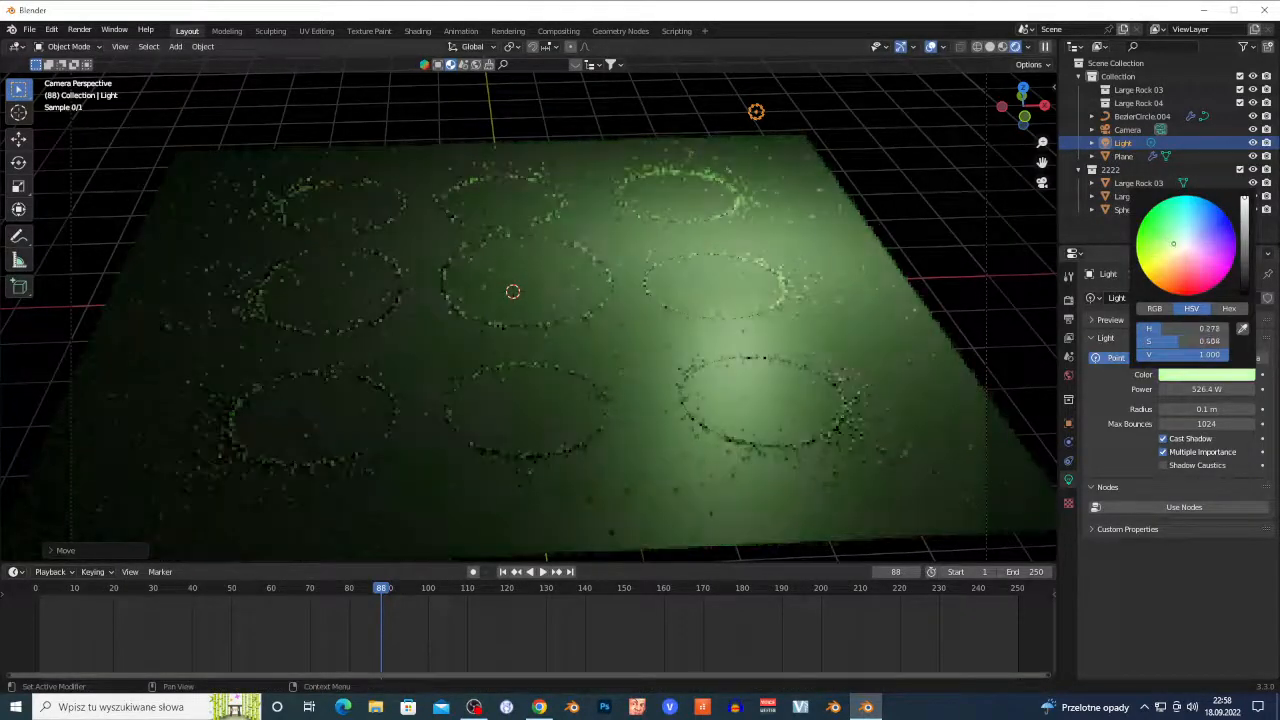
# Step: Darken the plane material's base color to near black, and deselect the plane to check the rendered preview
pyautogui.click(912, 359)
pyautogui.click(1245, 472)
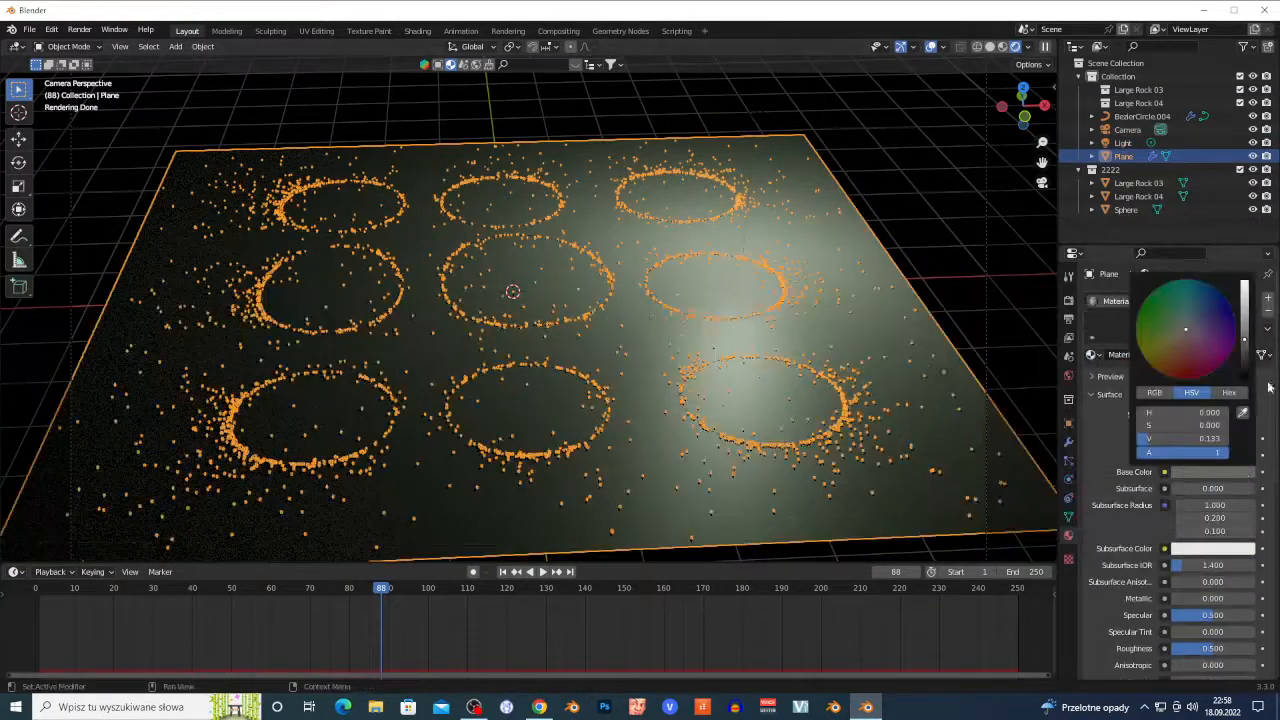
pyautogui.moveTo(1245, 339); pyautogui.dragTo(1245, 361)
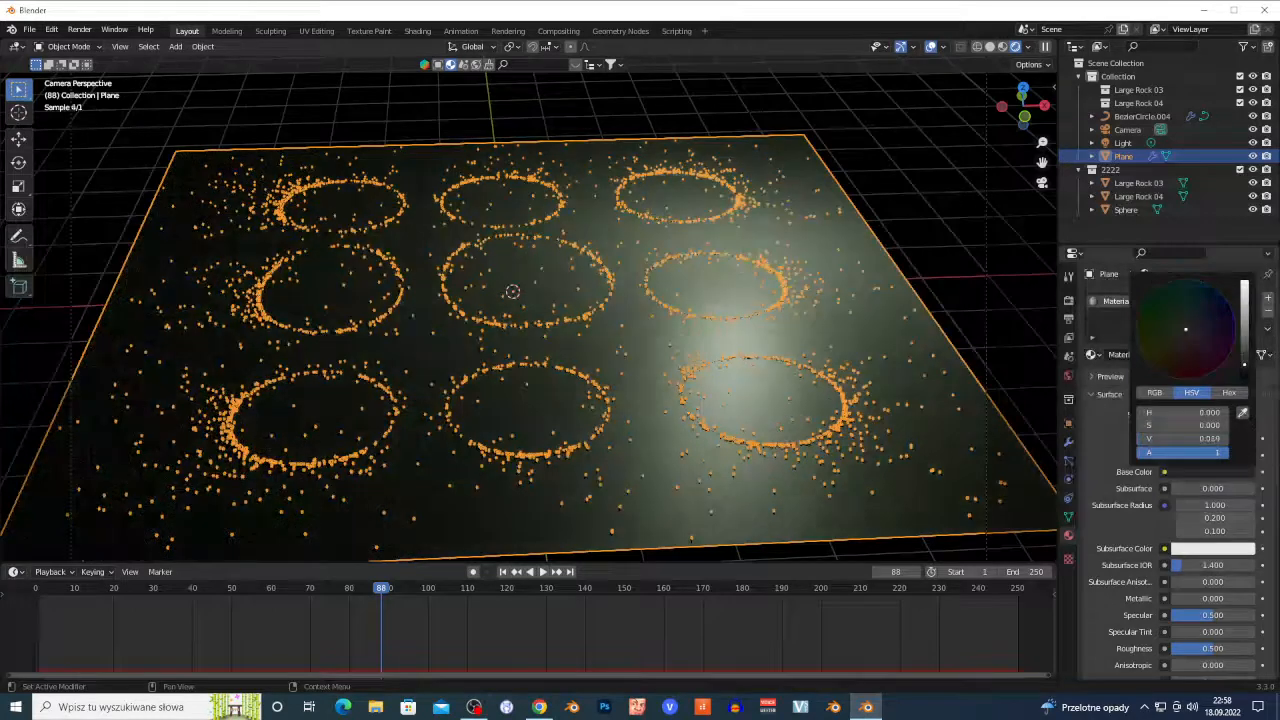
pyautogui.click(930, 205)
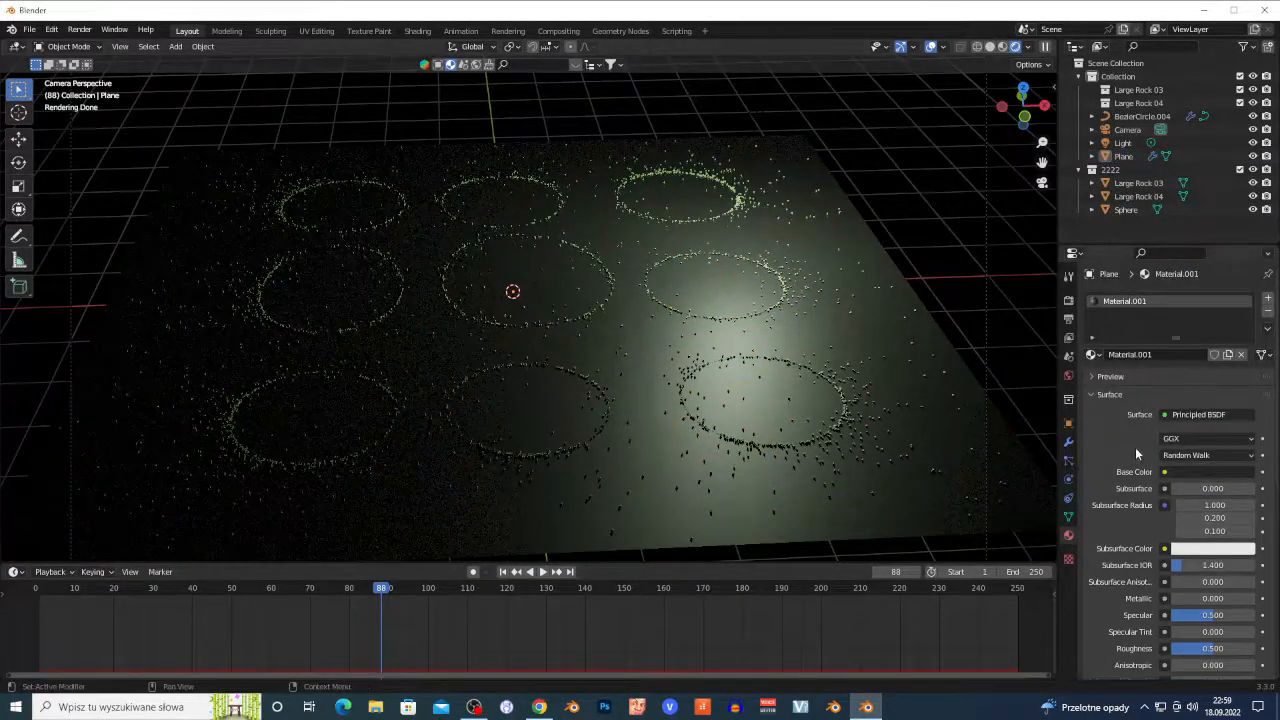
# Step: Return to solid shading and examine the ring particles on the plane up close and from farther away
pyautogui.click(577, 322)
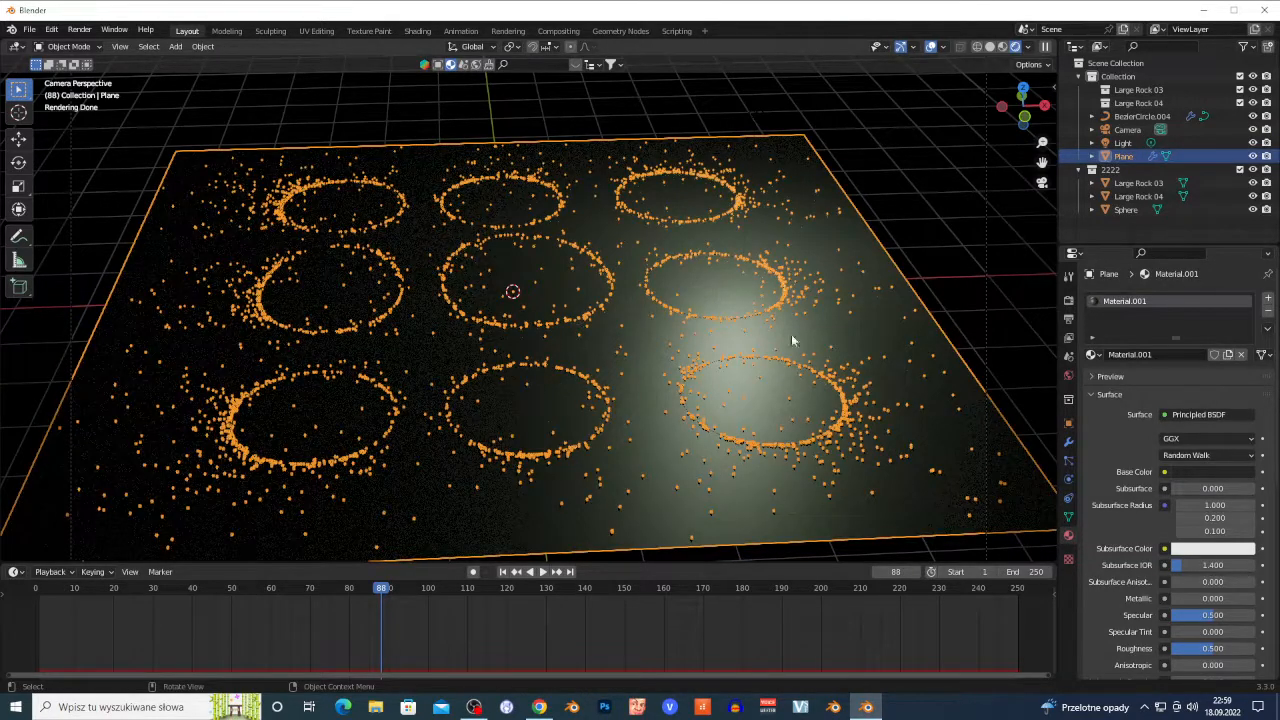
pyautogui.click(993, 50)
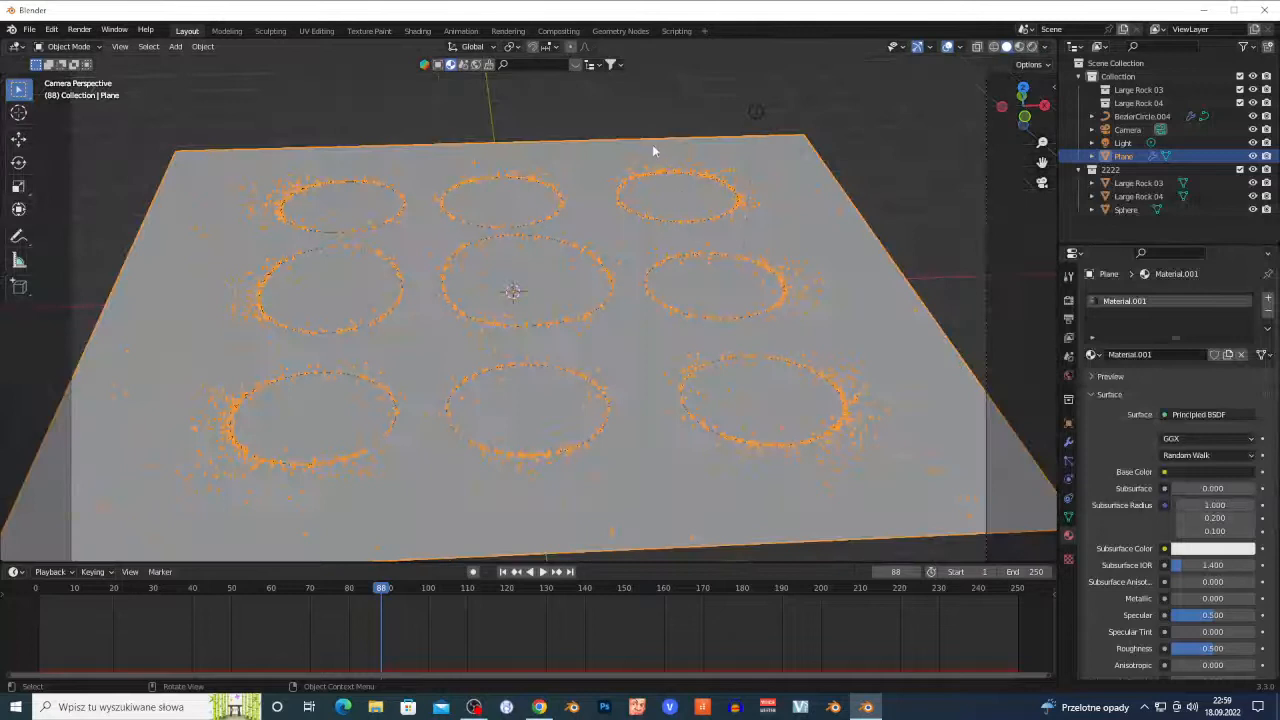
pyautogui.hotkey('alt', 'a')
pyautogui.scroll(-5, 384, 284)
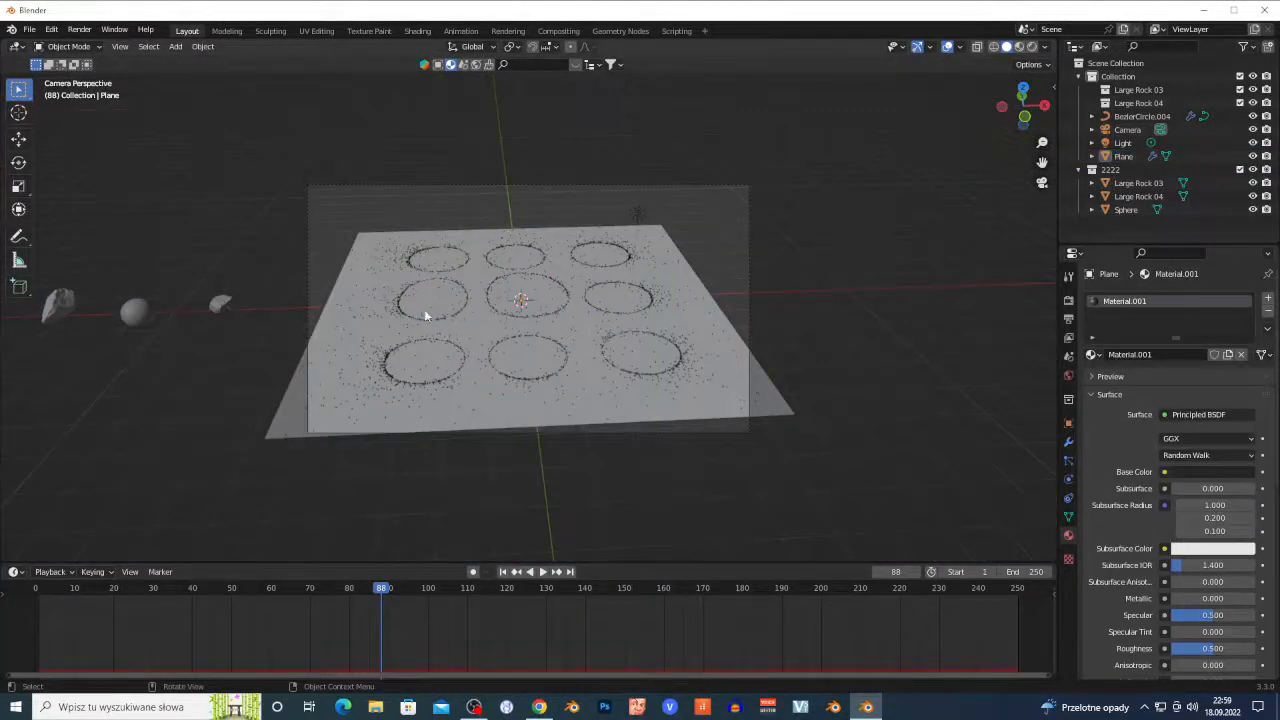
pyautogui.click(433, 378)
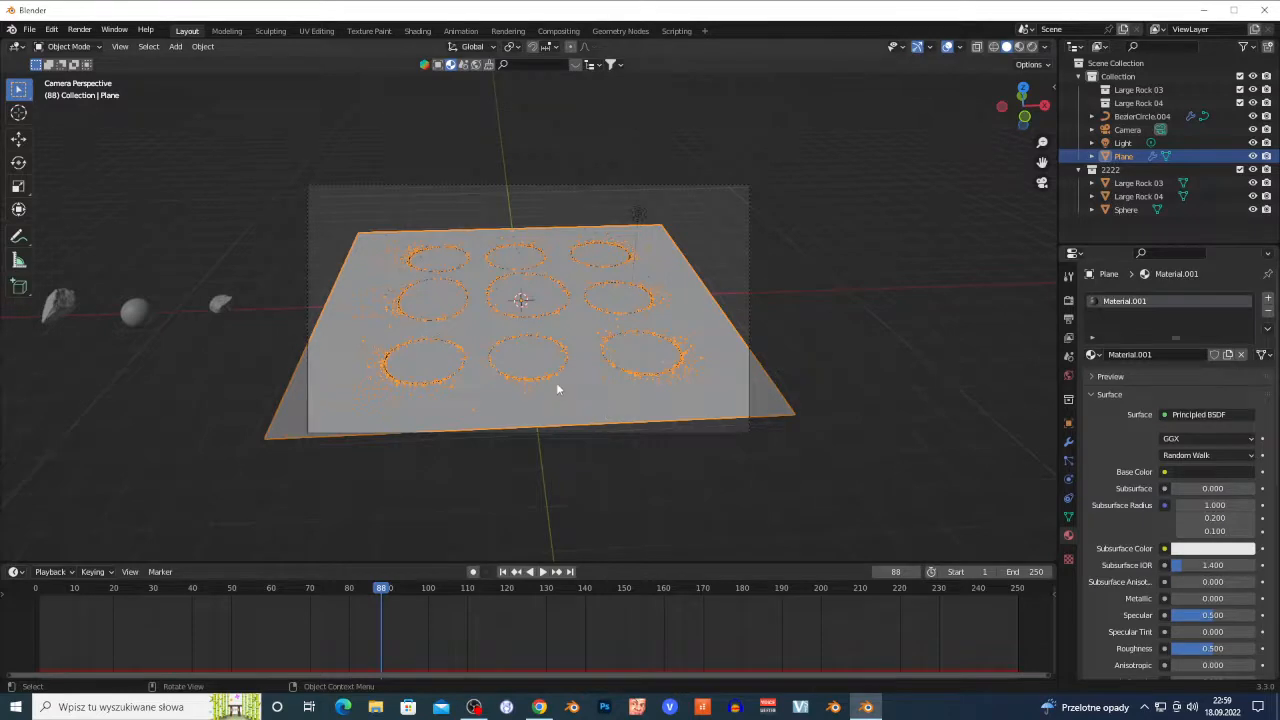
pyautogui.scroll(3, 556, 382)
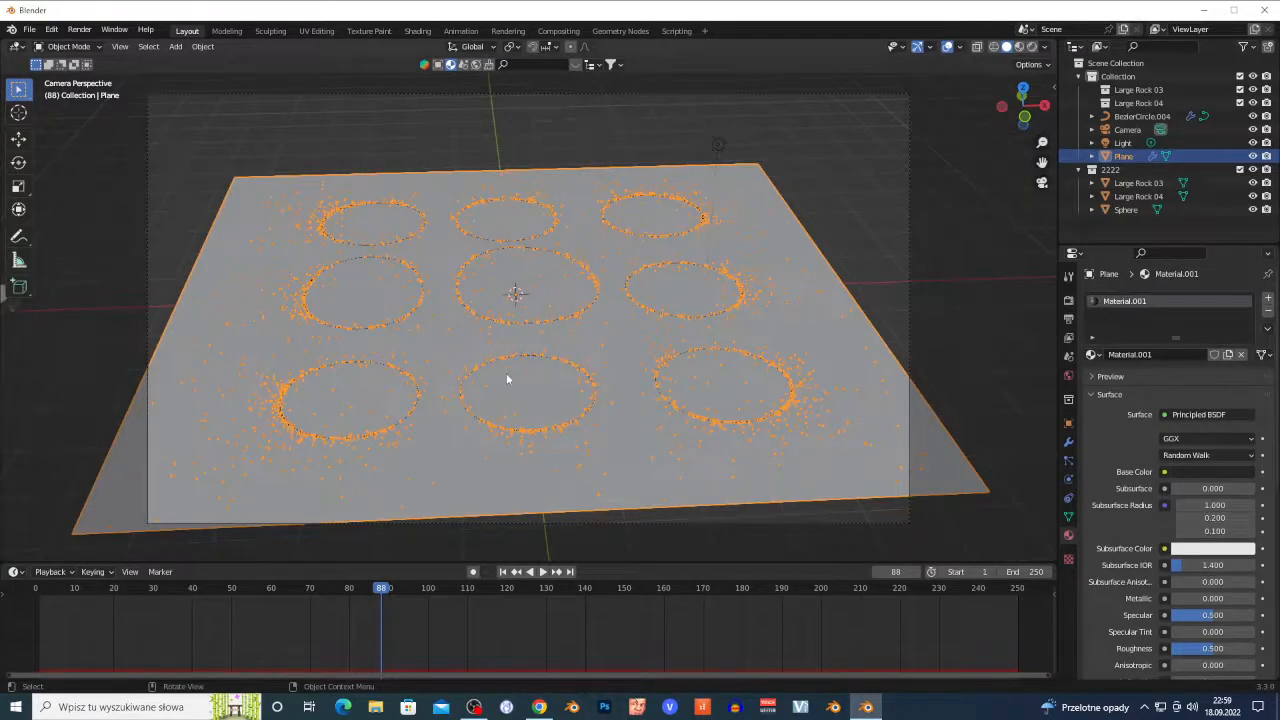
pyautogui.scroll(4, 518, 372)
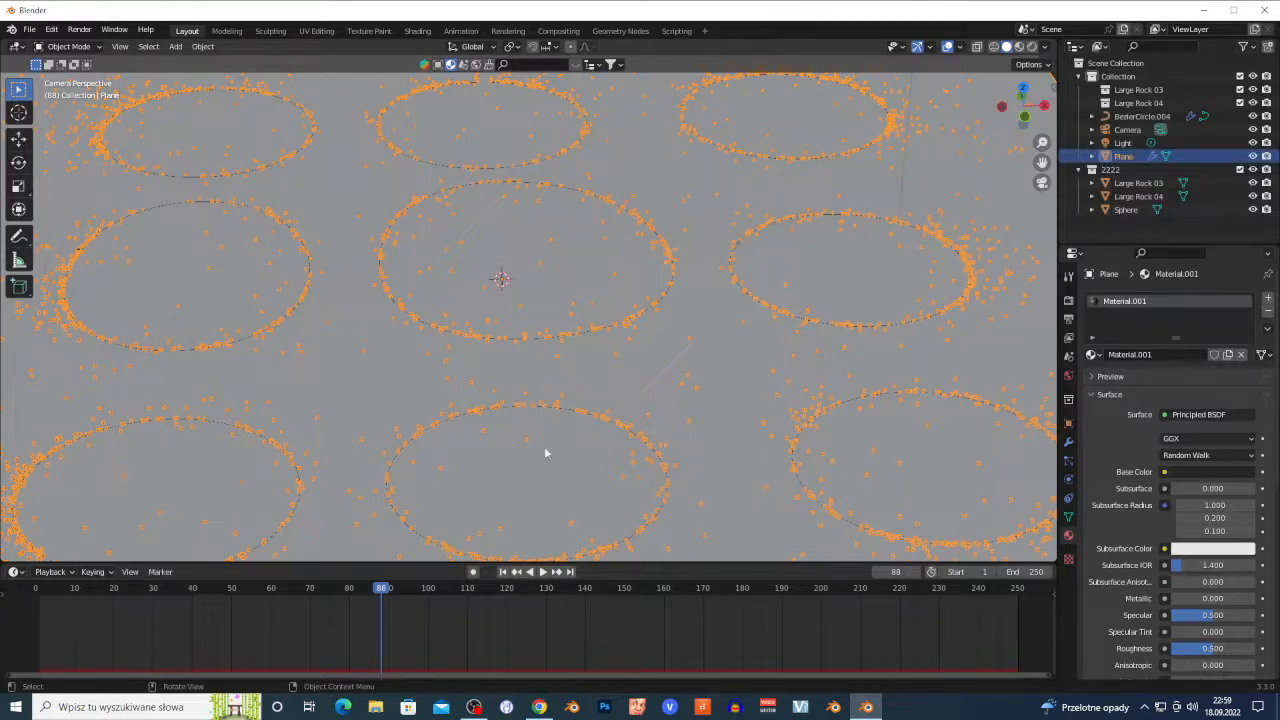
pyautogui.scroll(-4, 548, 370)
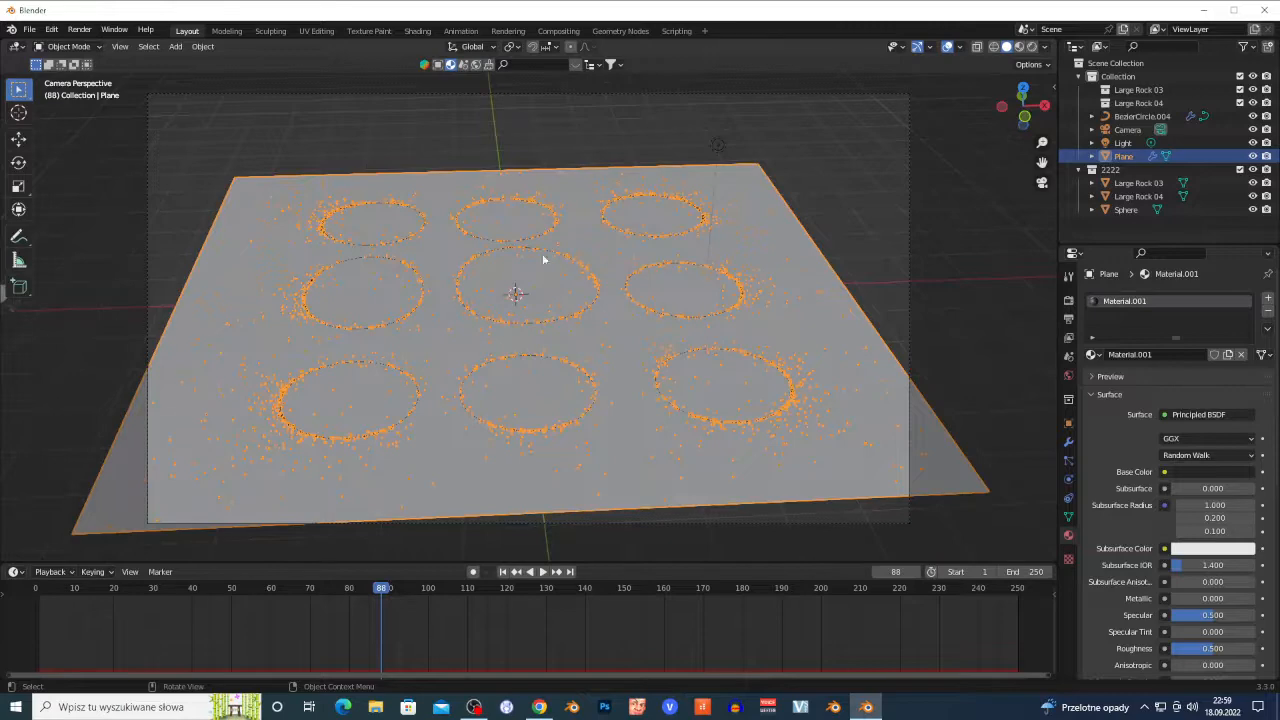
# Step: Switch to Chrome to examine the intro video's sand patterns at 0:46 and 0:19, and return to Blender
pyautogui.click(548, 708)
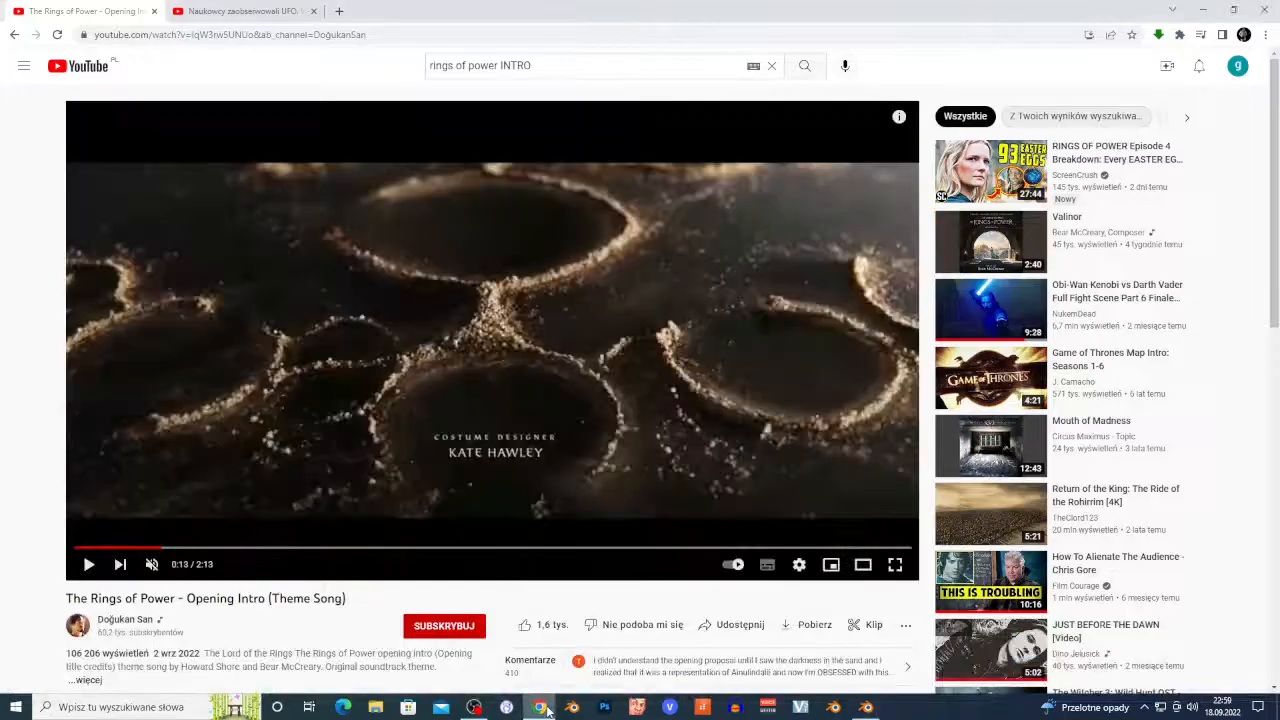
pyautogui.click(362, 549)
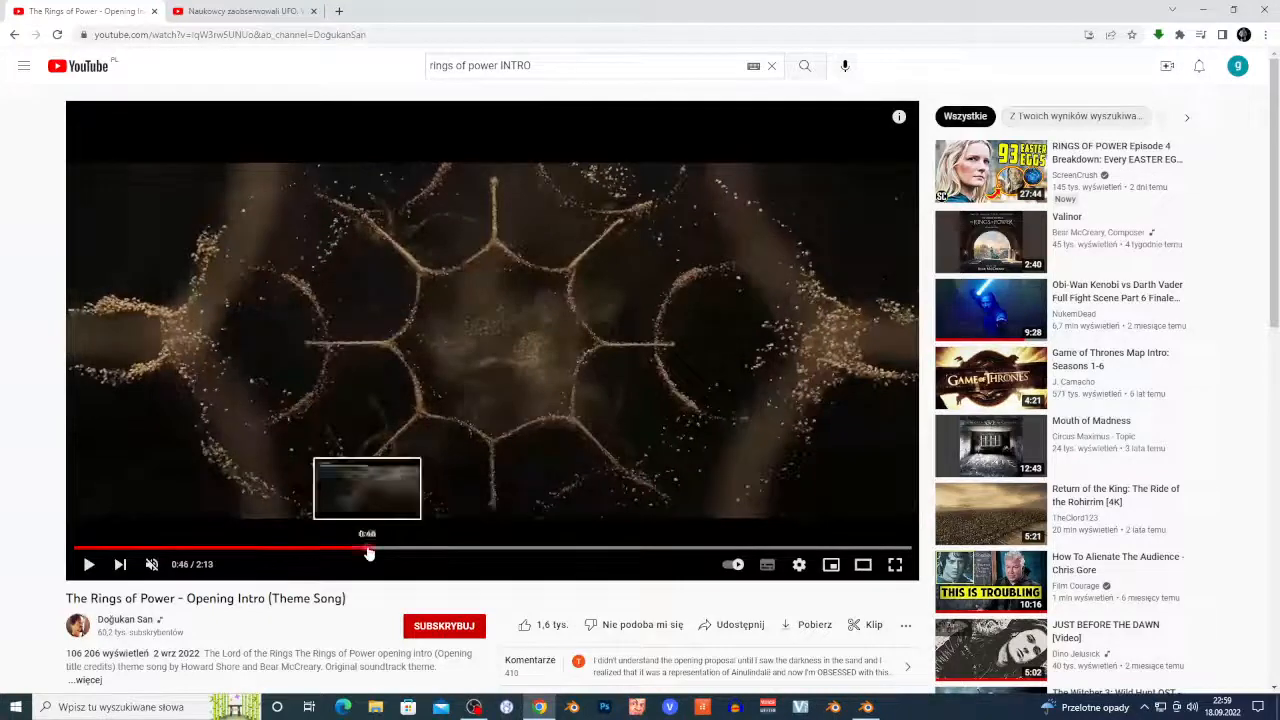
pyautogui.moveTo(367, 550); pyautogui.dragTo(194, 549)
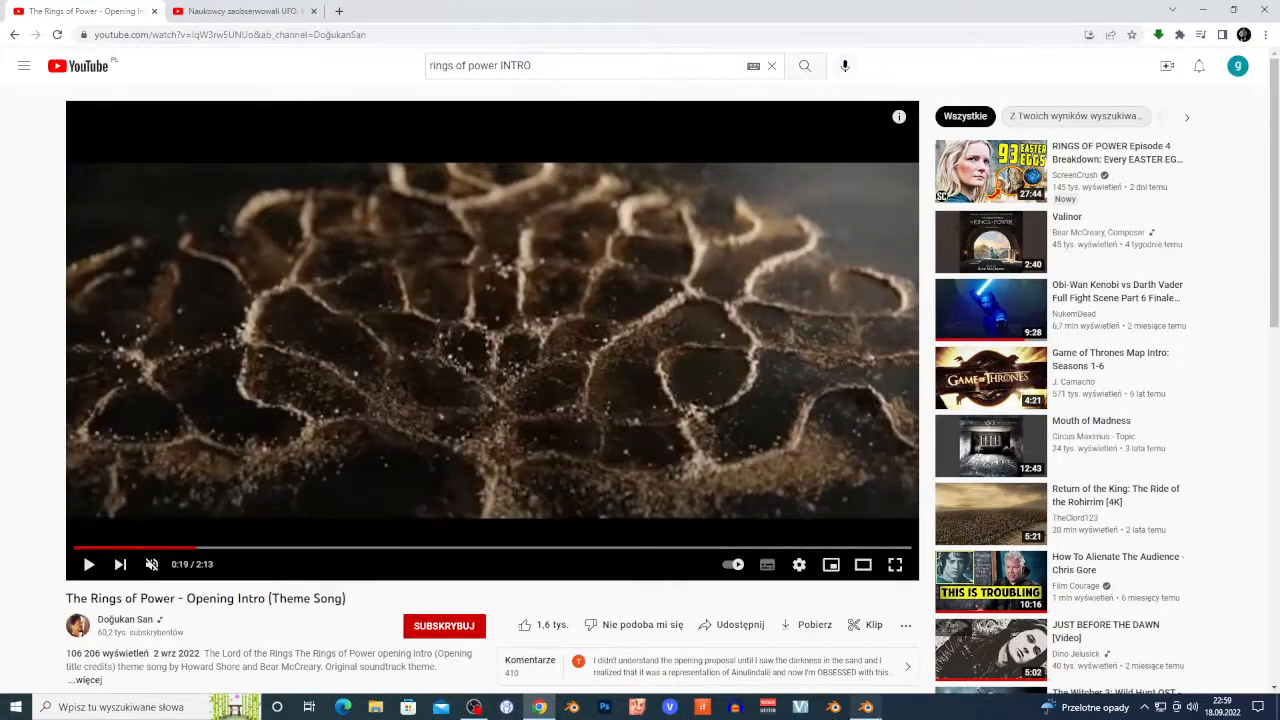
pyautogui.click(866, 707)
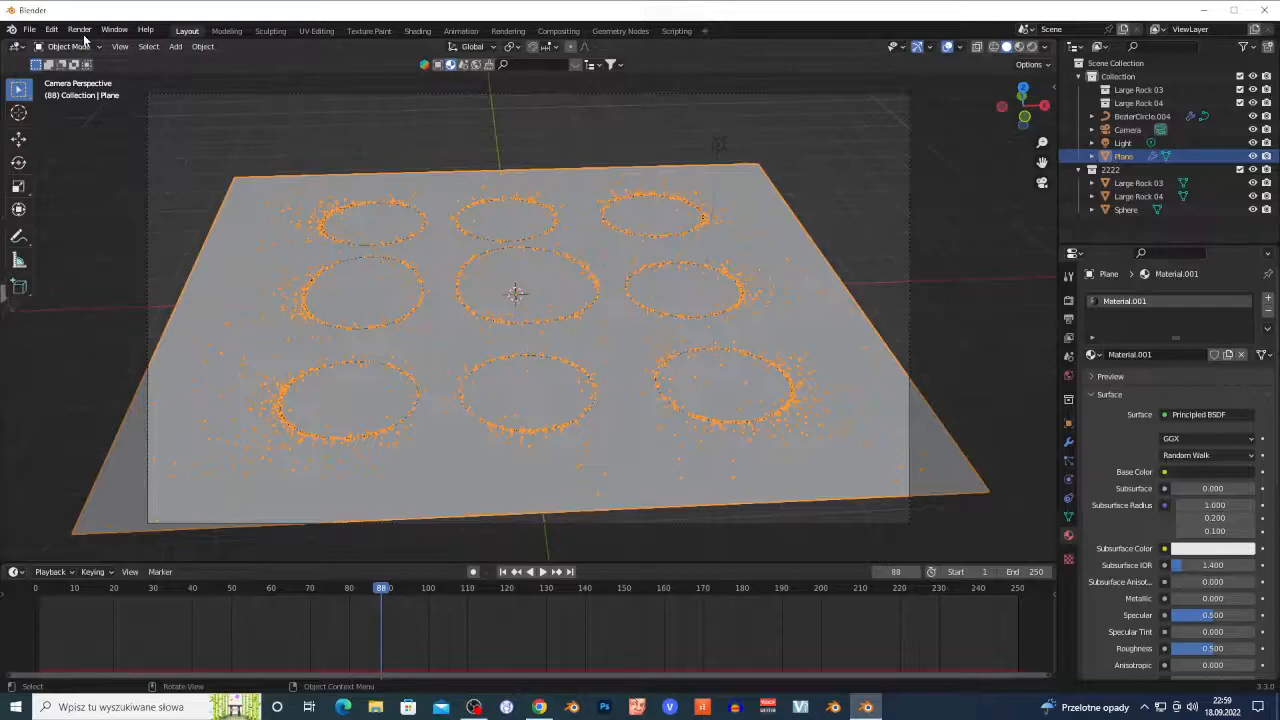
# Step: Render frame 88 of the ring scene as a still image, and switch to OBS
pyautogui.click(81, 29)
pyautogui.click(105, 45)
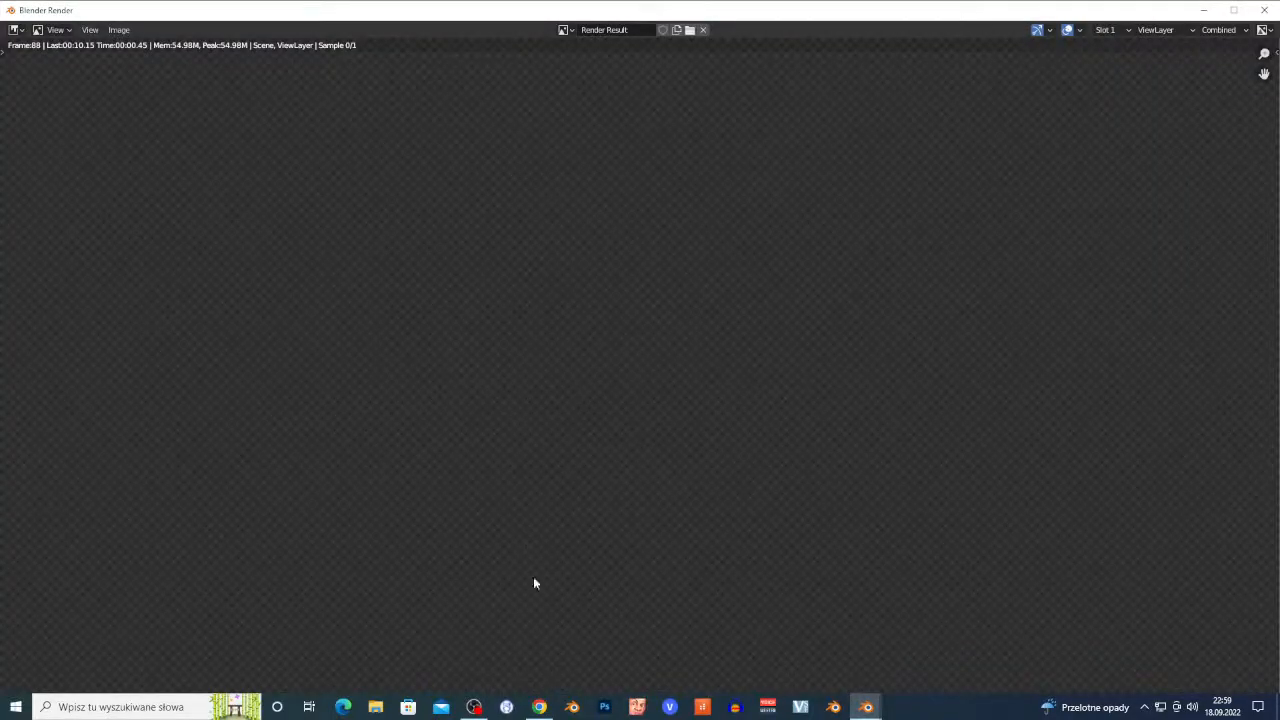
pyautogui.click(474, 707)
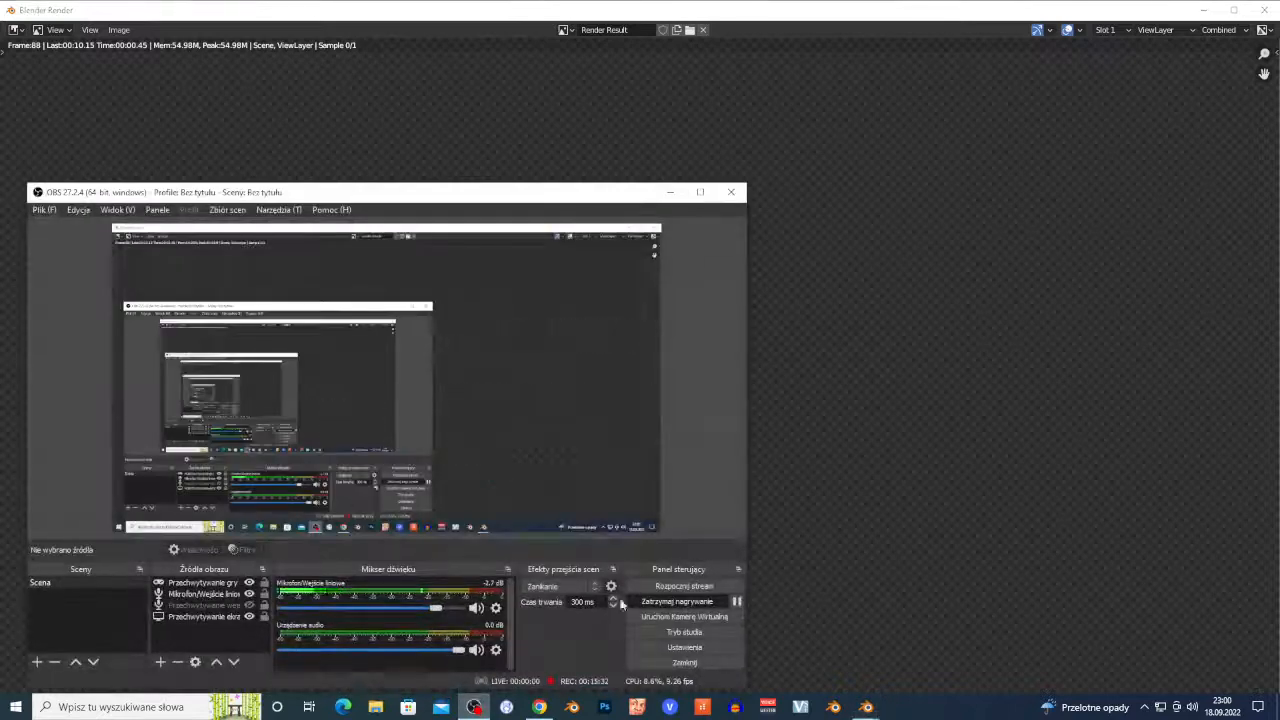